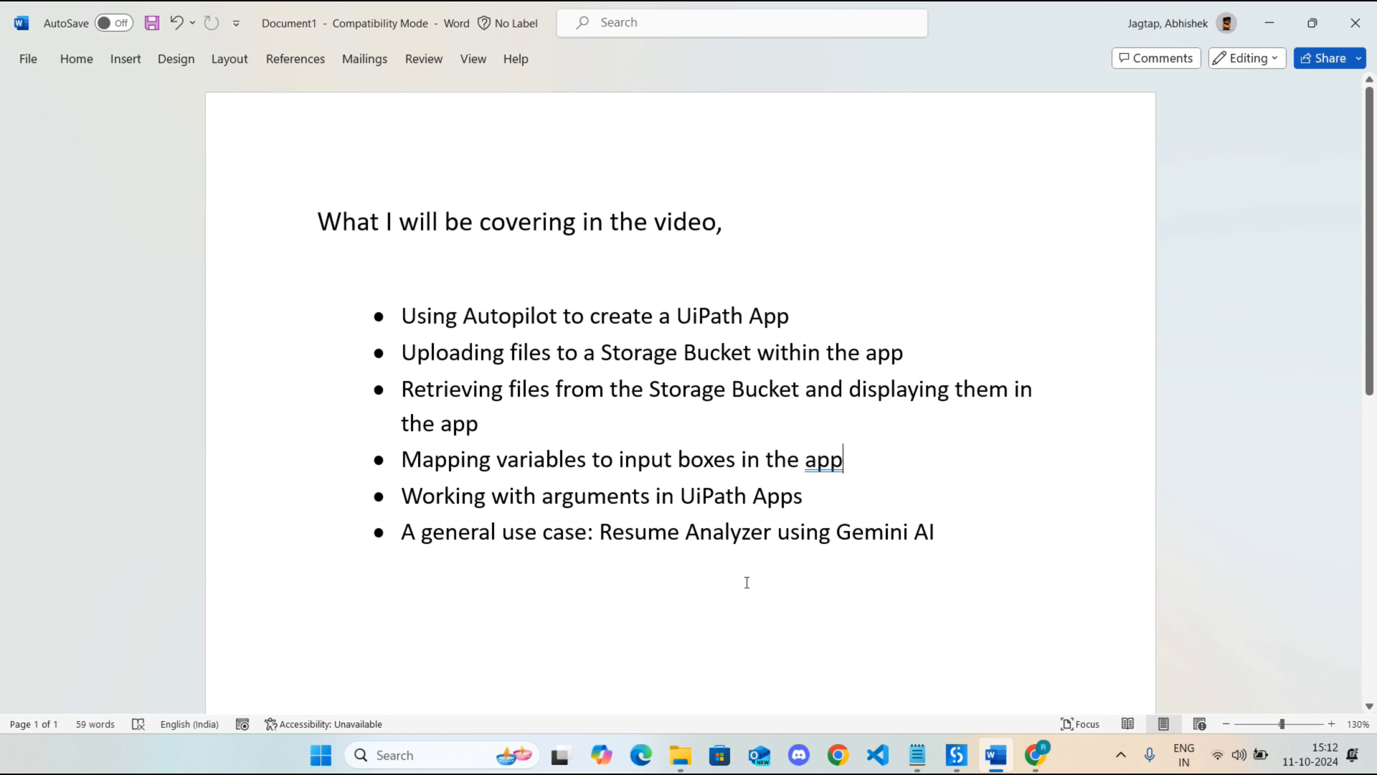
Switch to Chrome, open the "Duplicate: Test_AJ 1.0.0" app for editing from UiPath Apps, and close the spare Apps page
click(1035, 755)
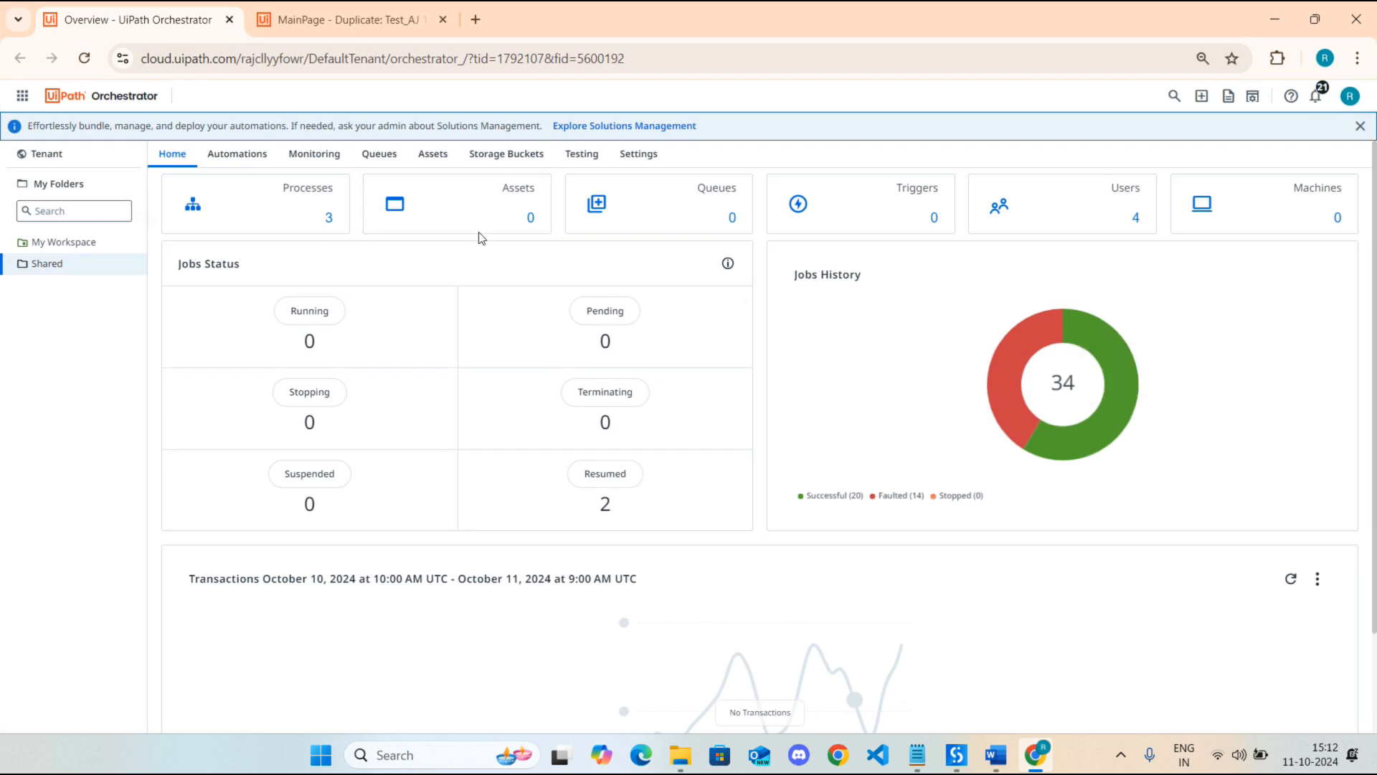
click(21, 95)
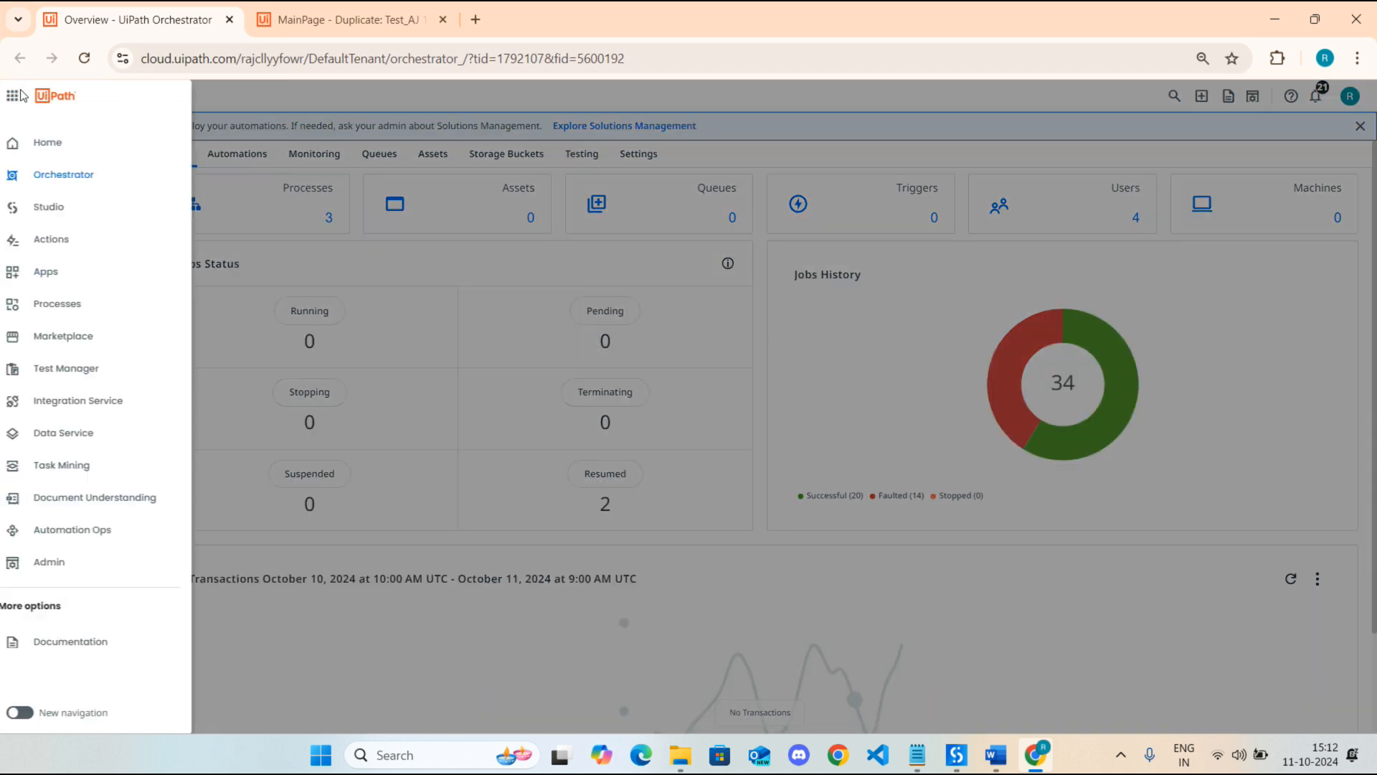
click(41, 275)
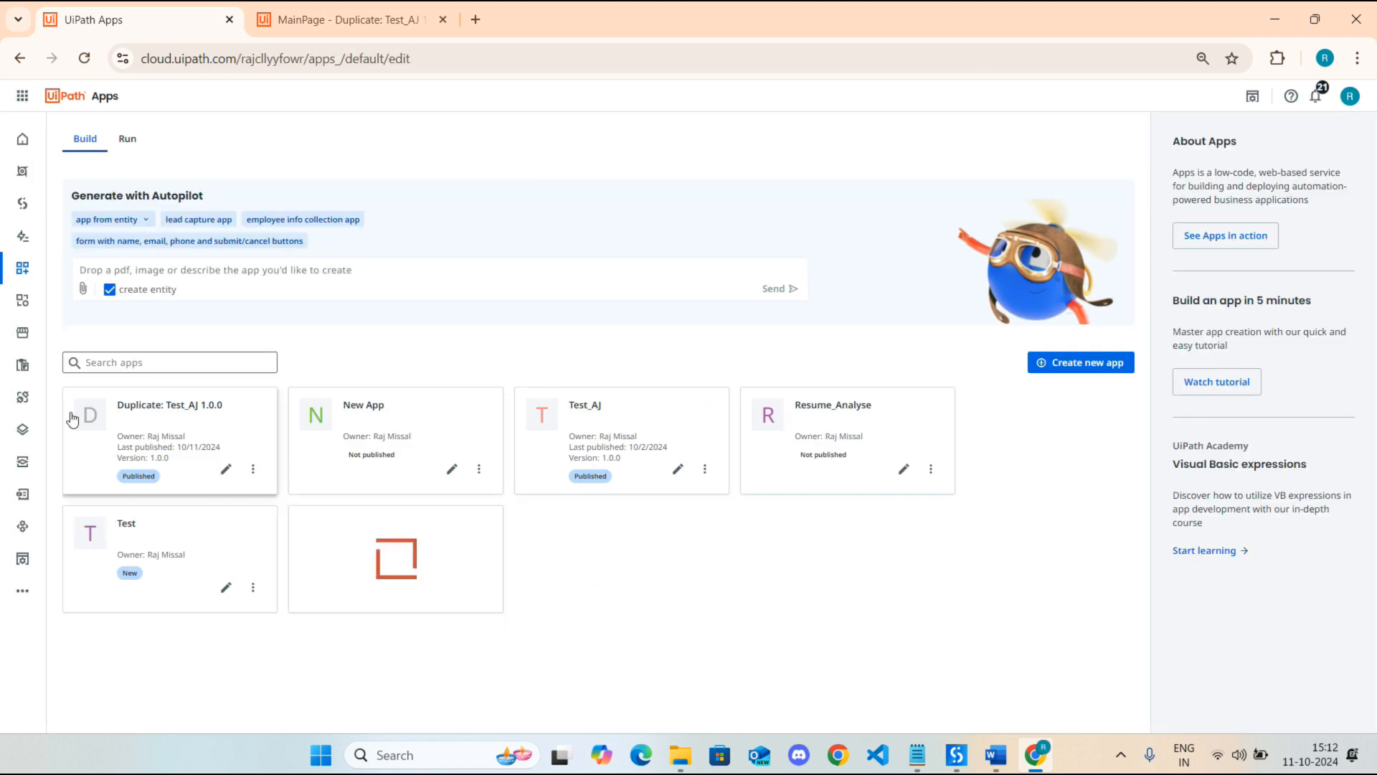
click(226, 470)
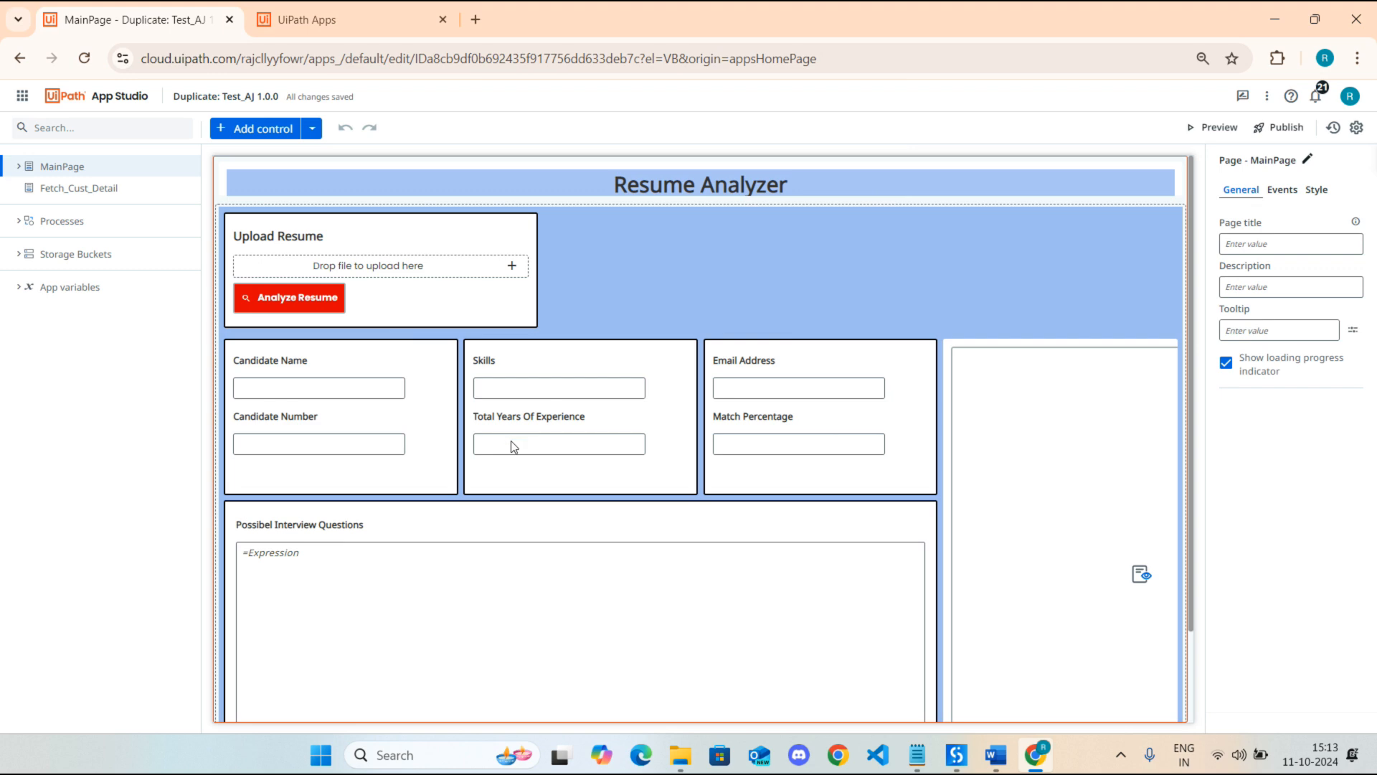
click(300, 22)
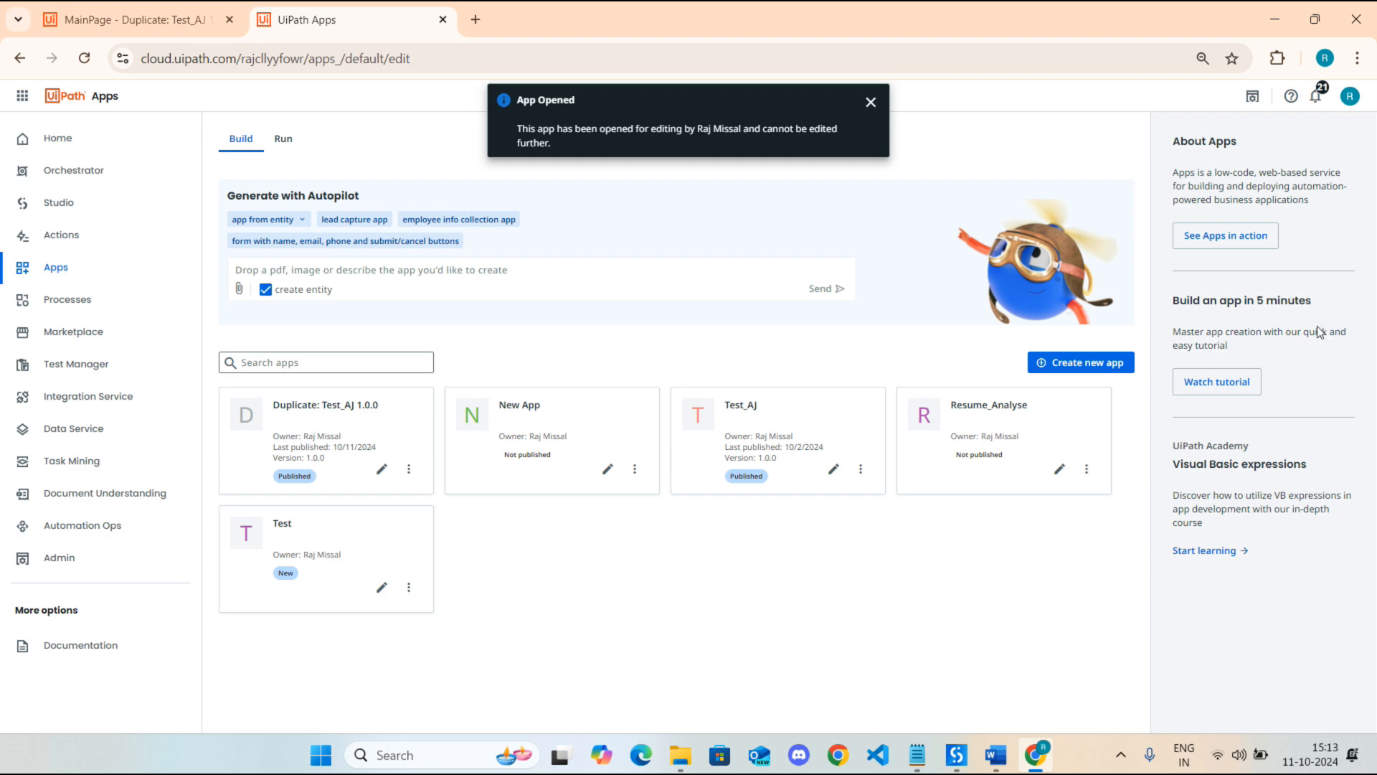
click(444, 21)
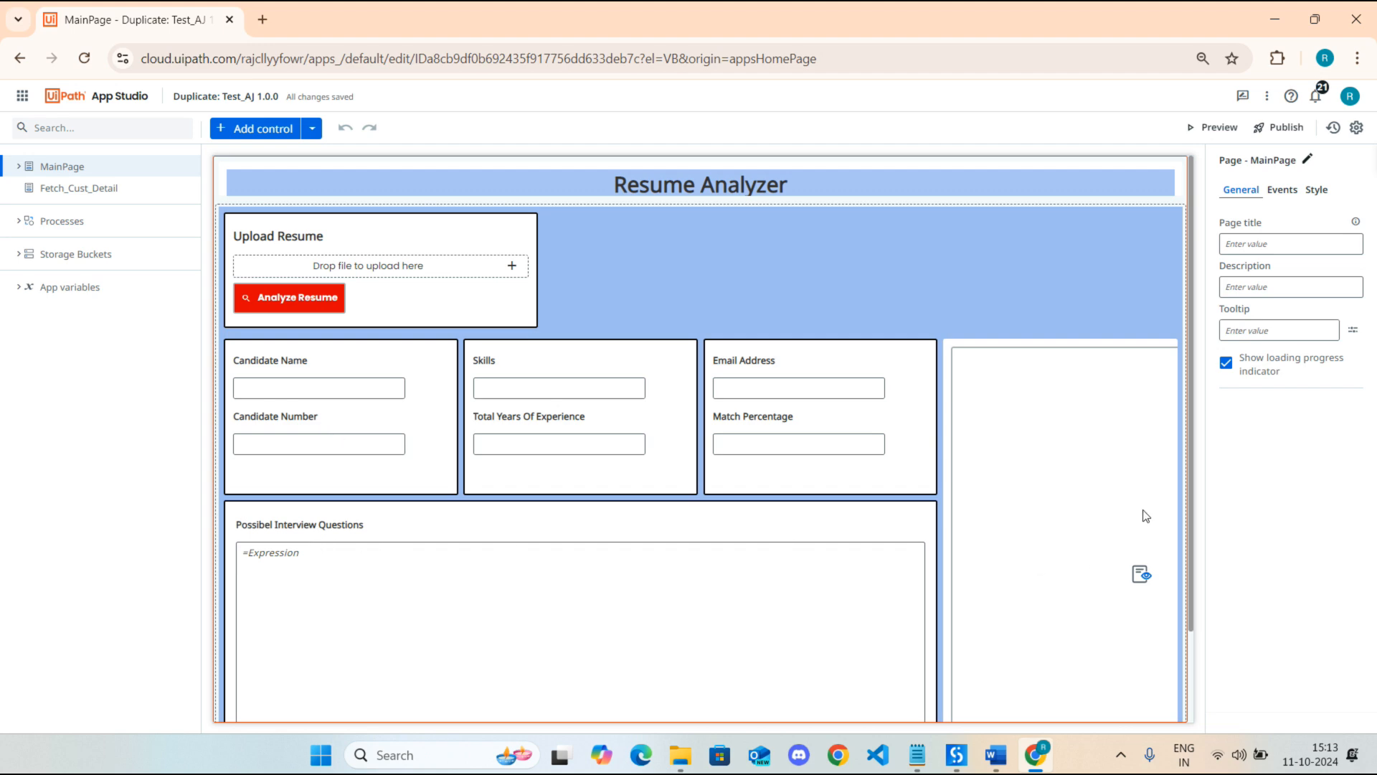
Preview the Resume Analyzer app and upload the candidate's resume PDF
scroll(1105, 549, down, 2)
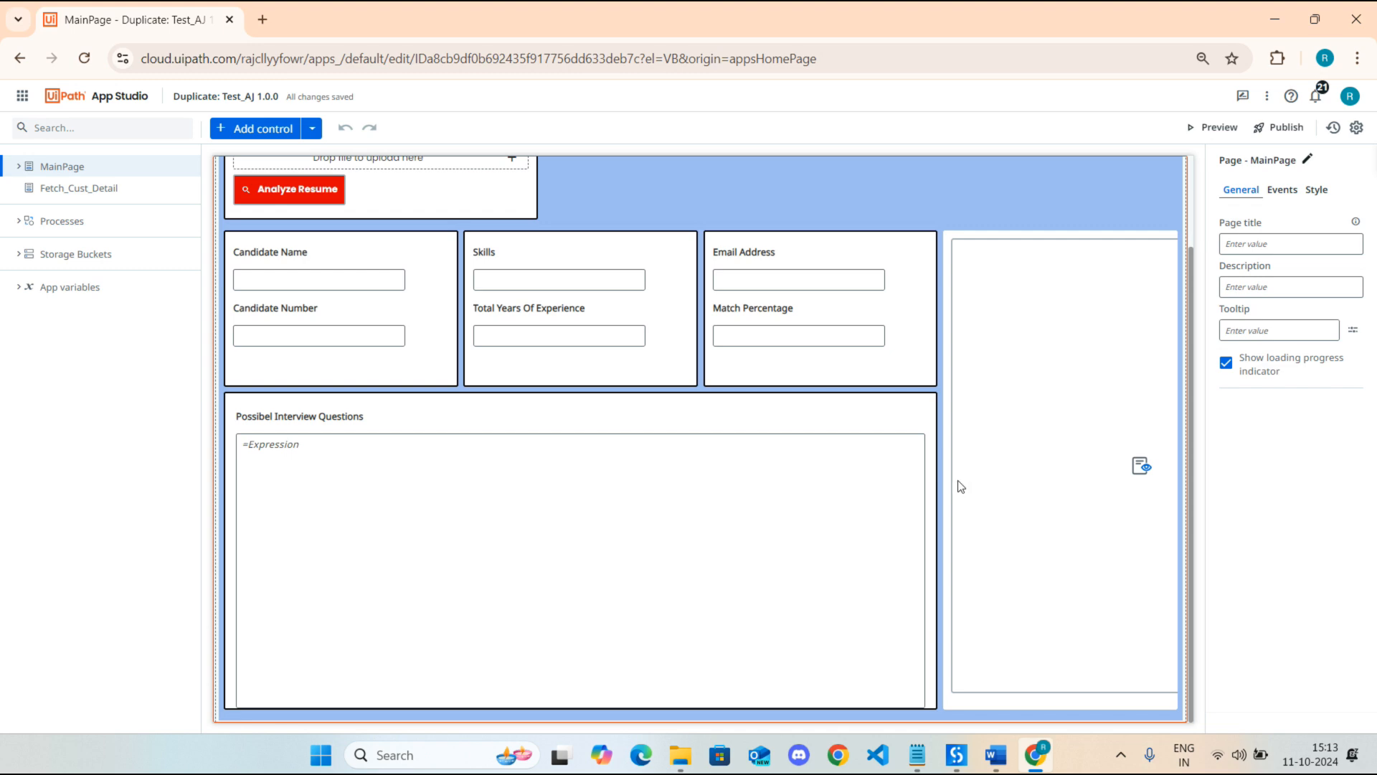
scroll(961, 487, up, 2)
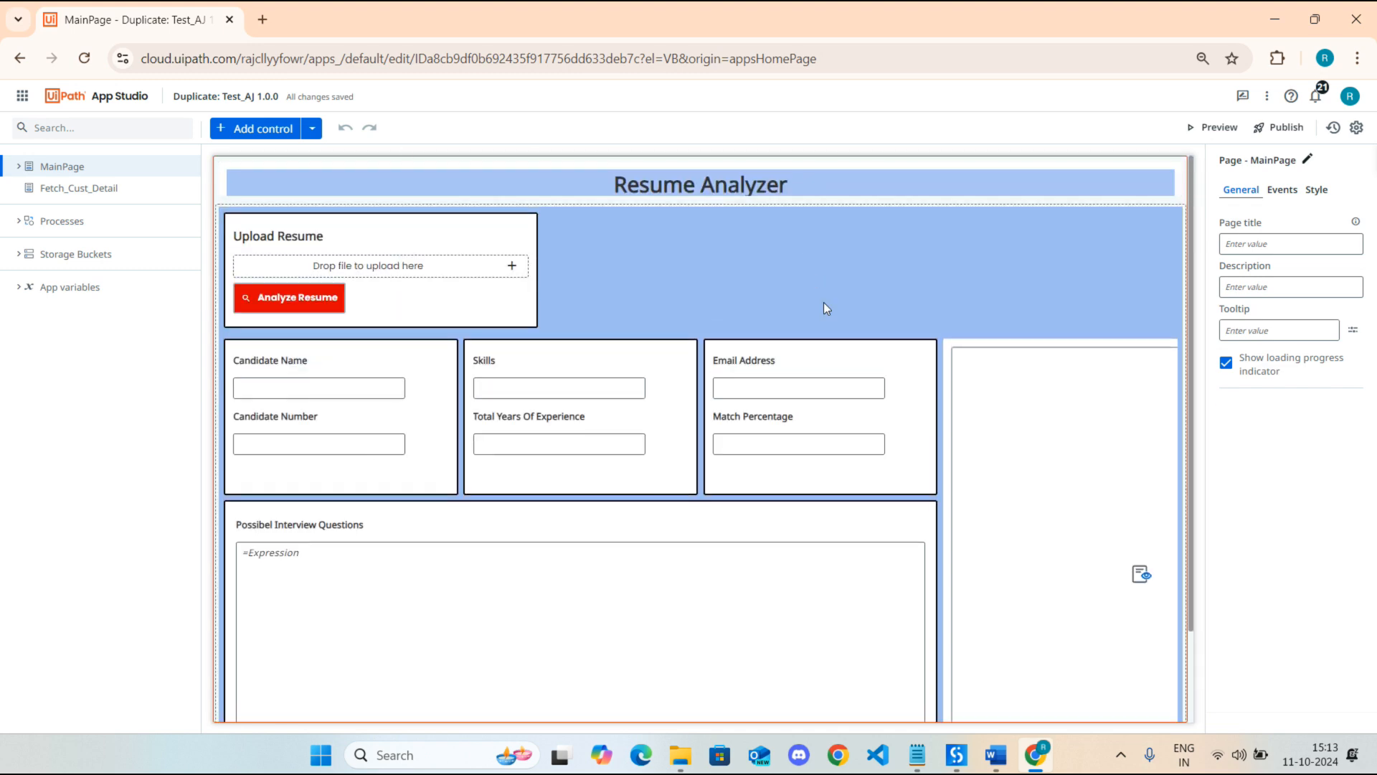
click(1213, 127)
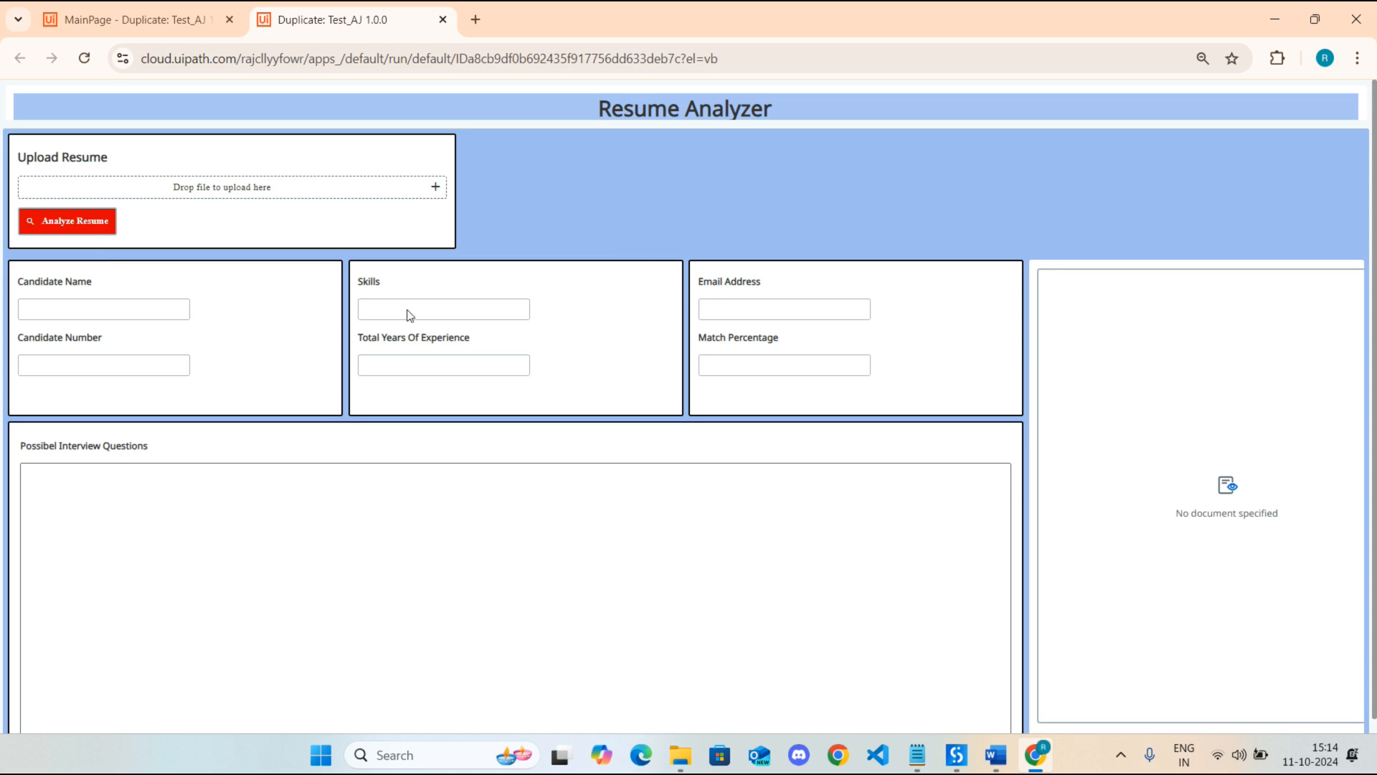
click(436, 187)
double_click(706, 559)
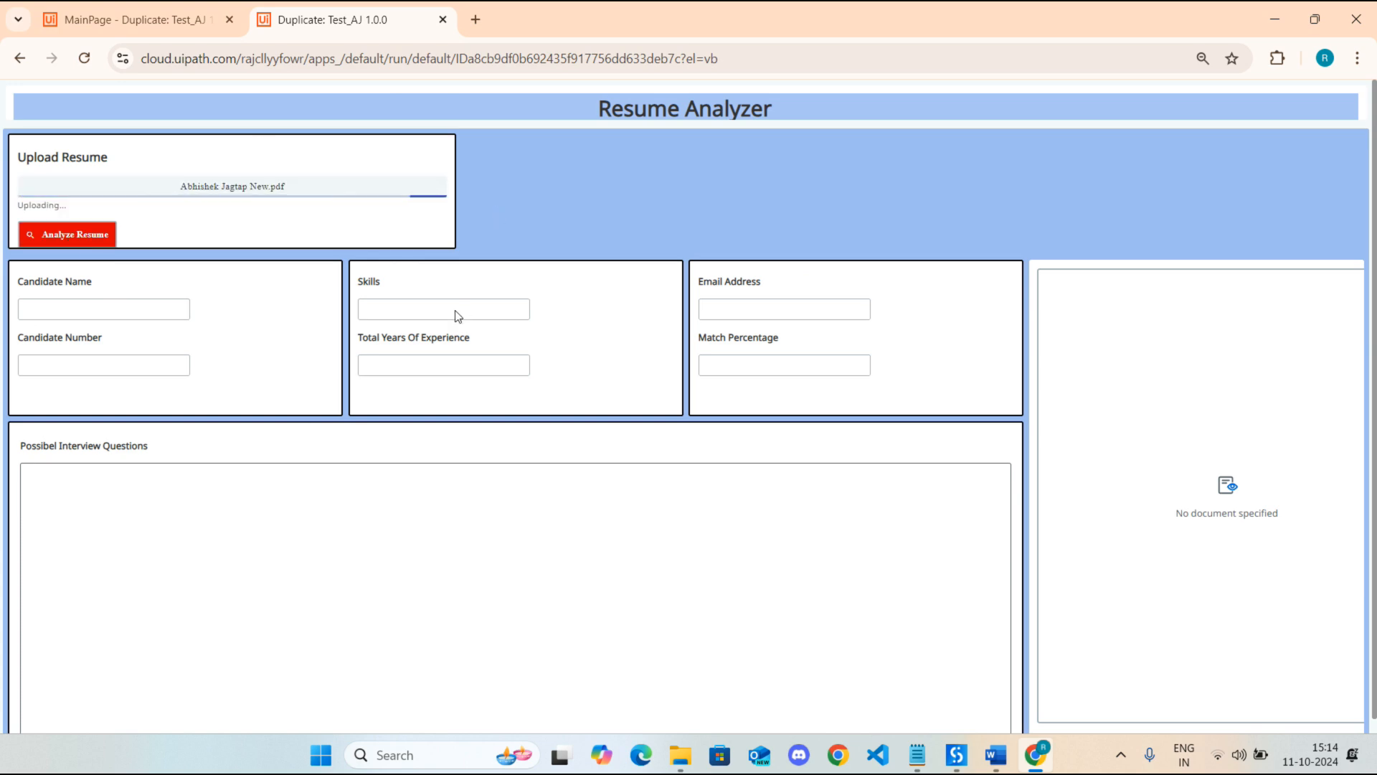
Run the resume analysis and acknowledge the file name, storage download and extracted details messages
click(53, 237)
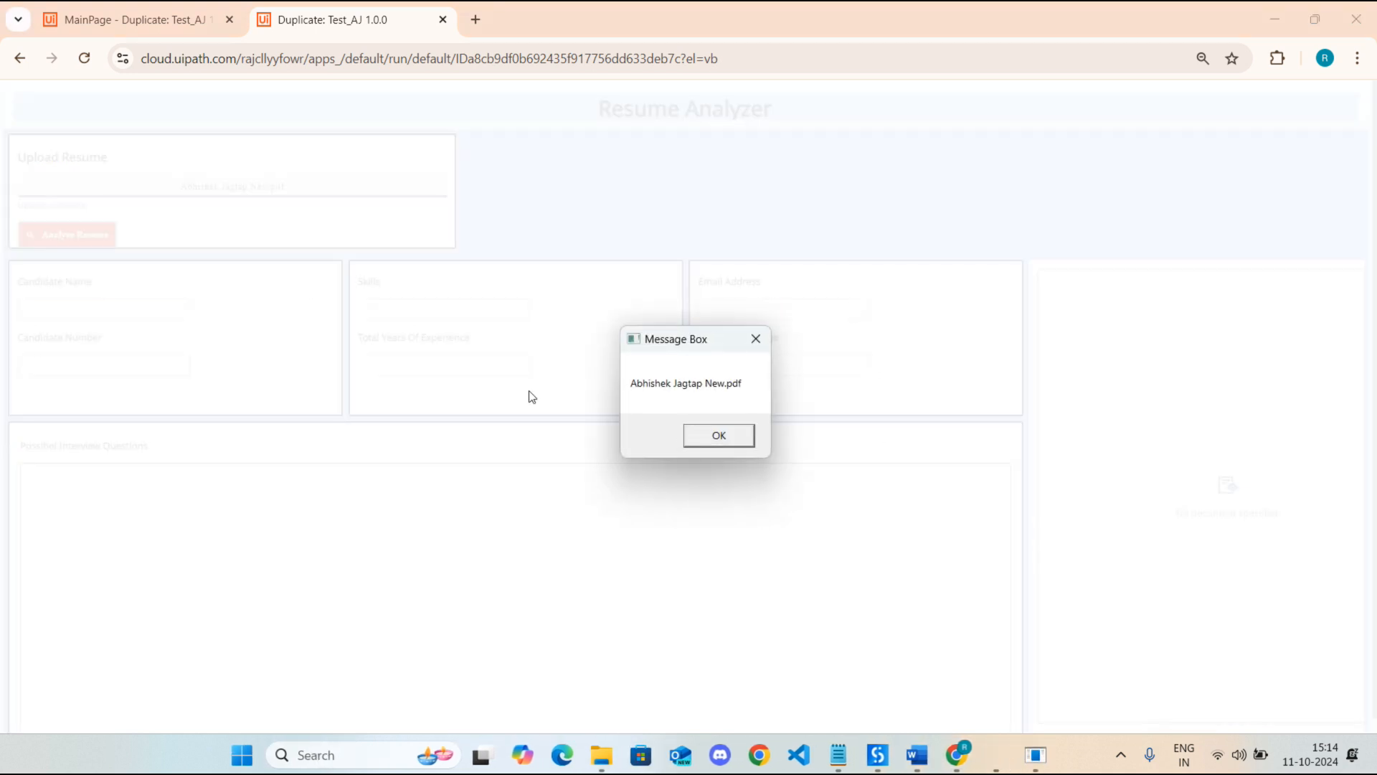
click(729, 441)
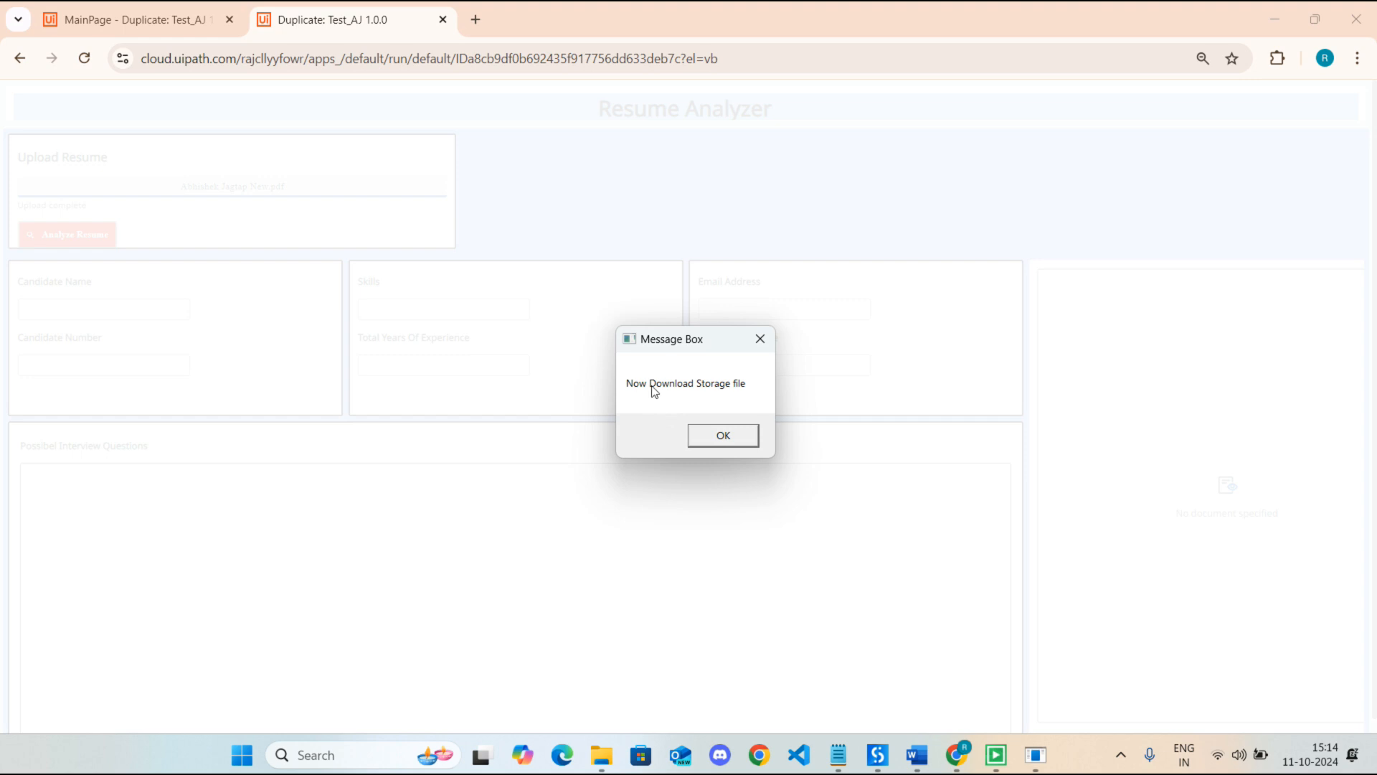
click(728, 436)
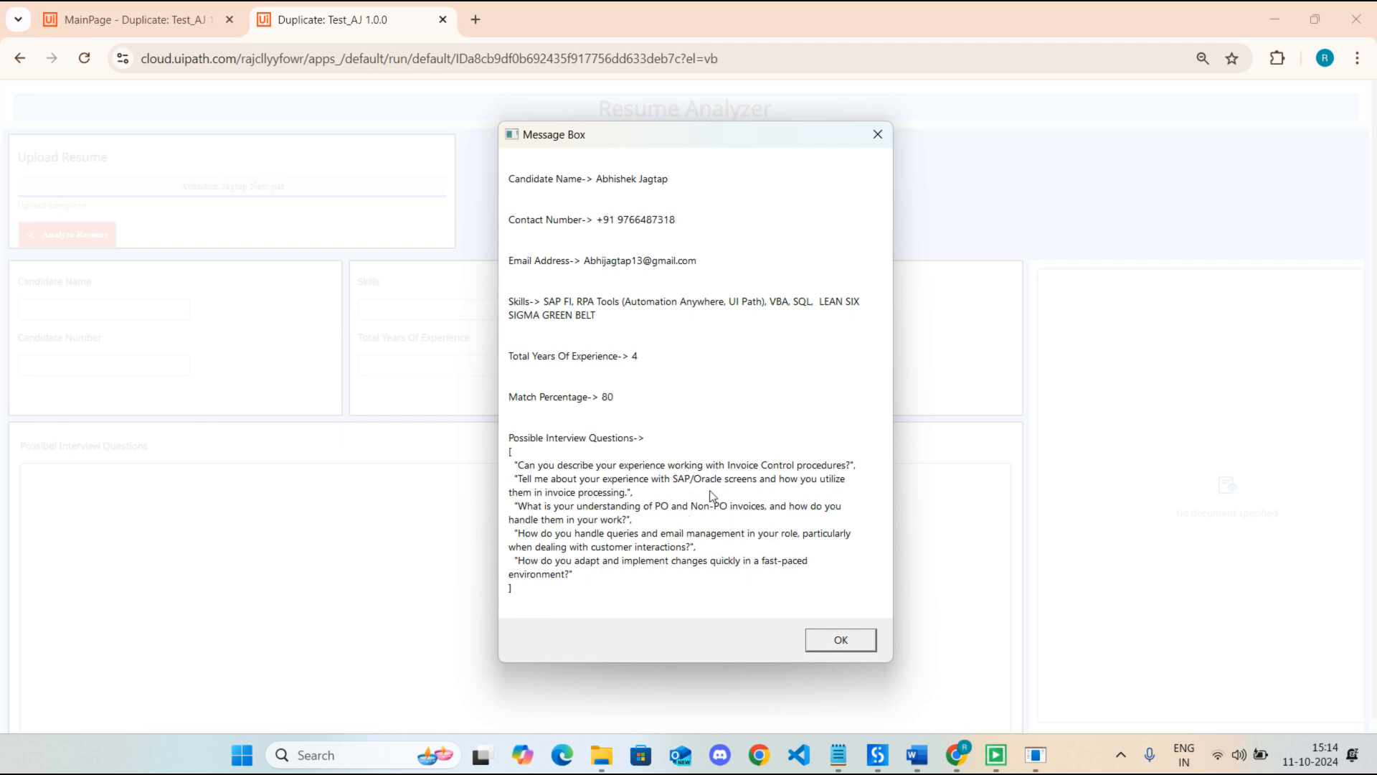
click(853, 645)
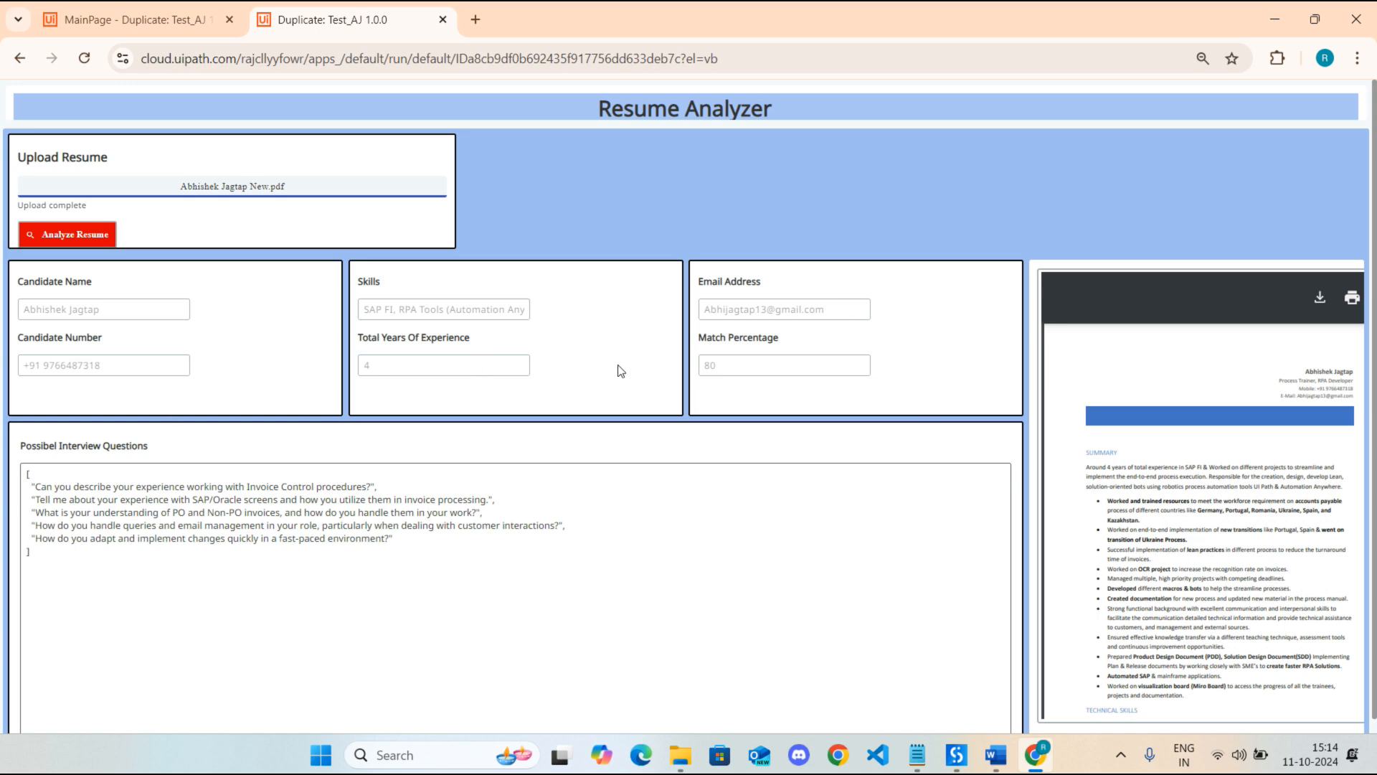
Examine the previewed app's candidate fields, interview questions and resume document viewer
scroll(621, 371, down, 1)
scroll(1235, 409, down, 3)
scroll(1236, 404, down, 10)
scroll(1237, 404, up, 12)
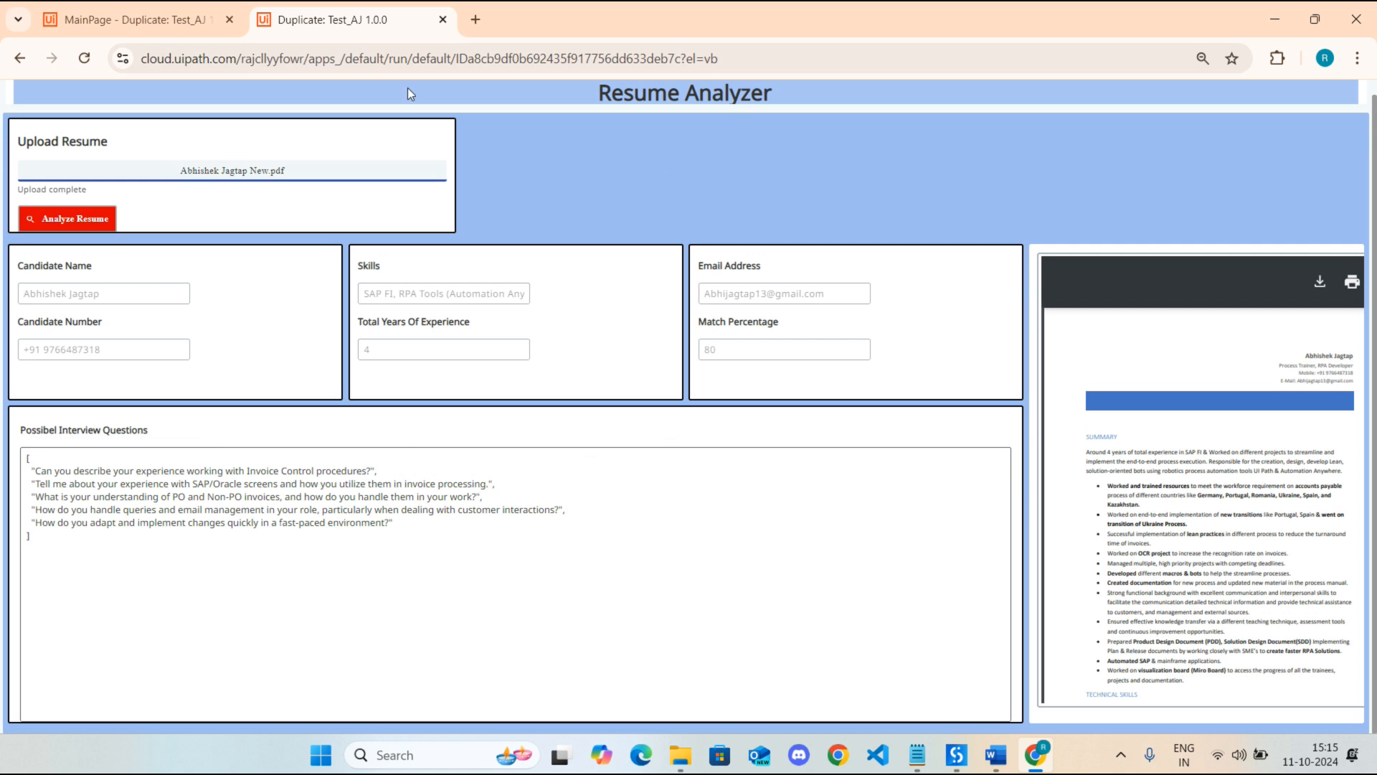
Inspect the app's storage buckets in the editor and open the AJ_Test bucket from the Shared folder in Orchestrator
click(144, 21)
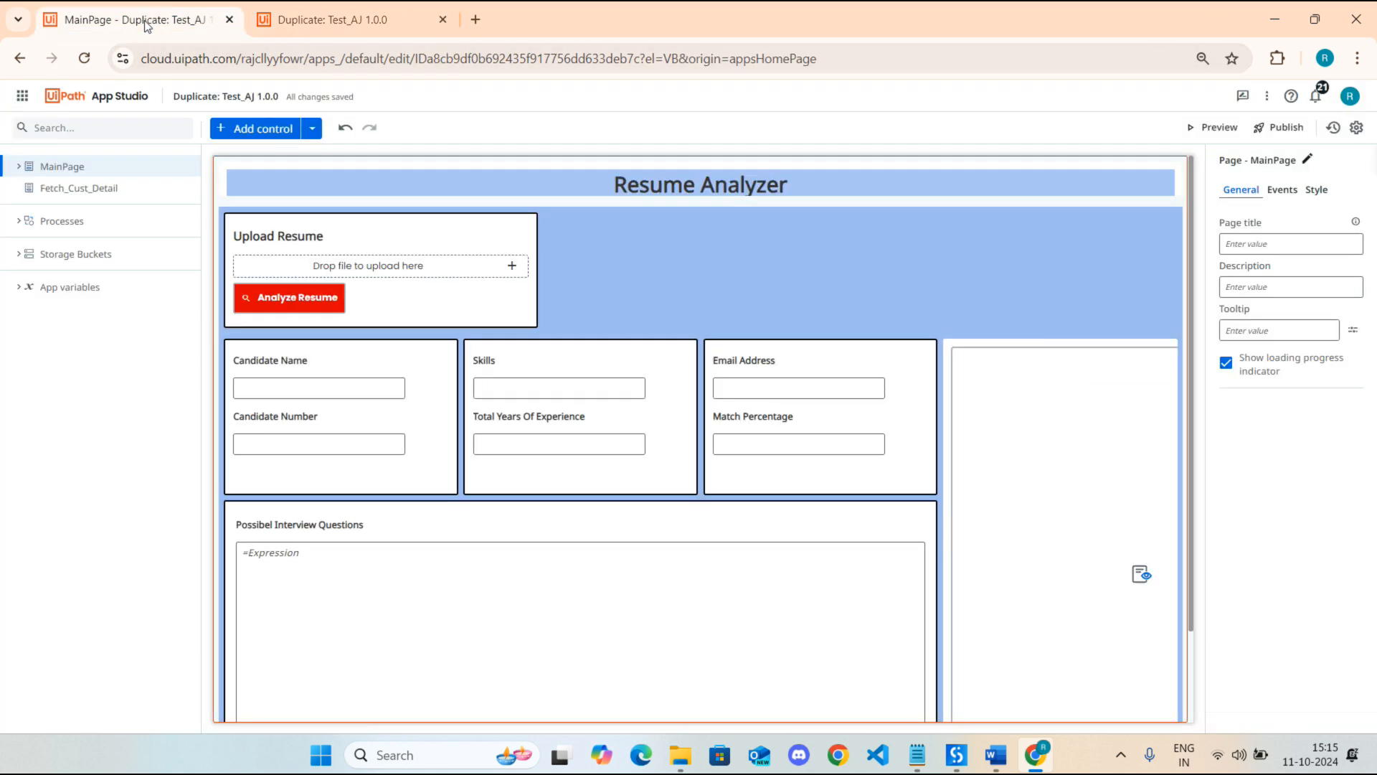
click(18, 256)
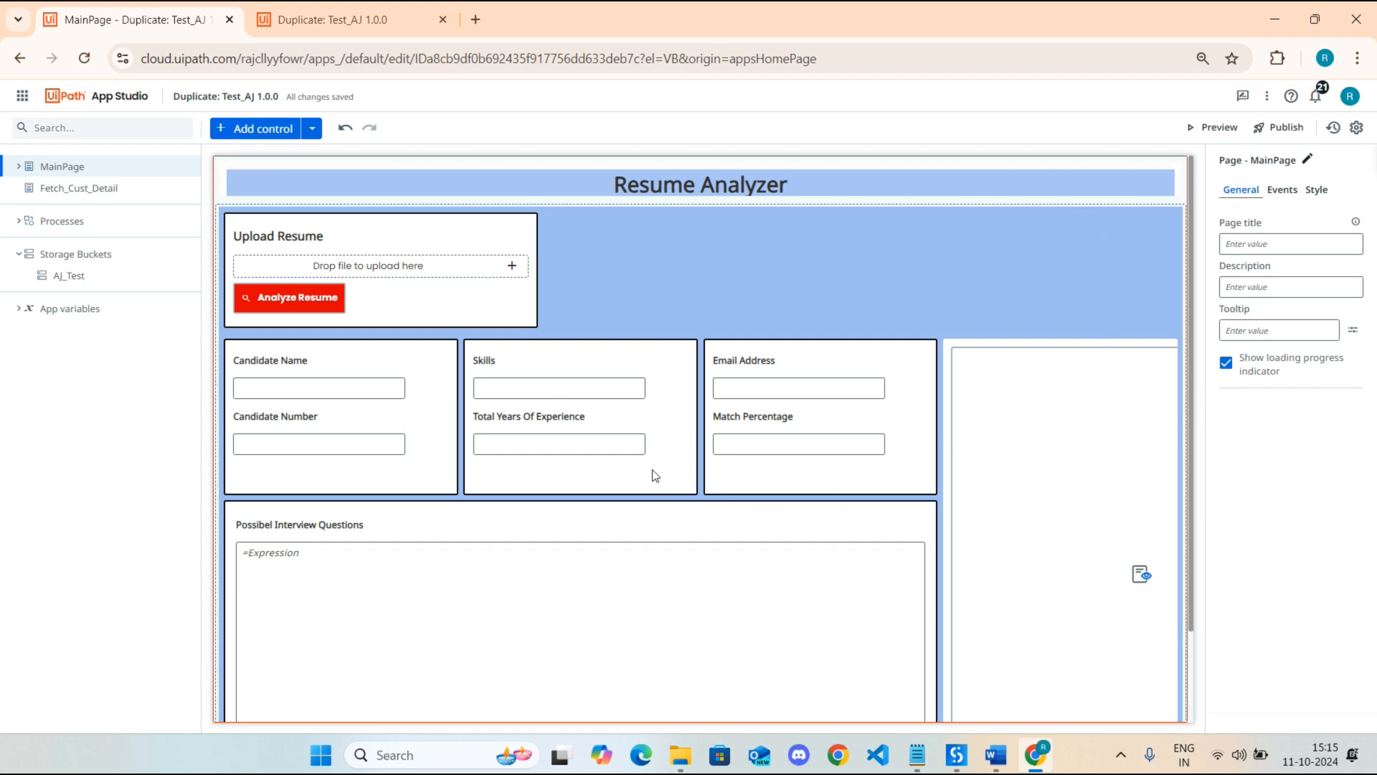
click(22, 95)
click(74, 180)
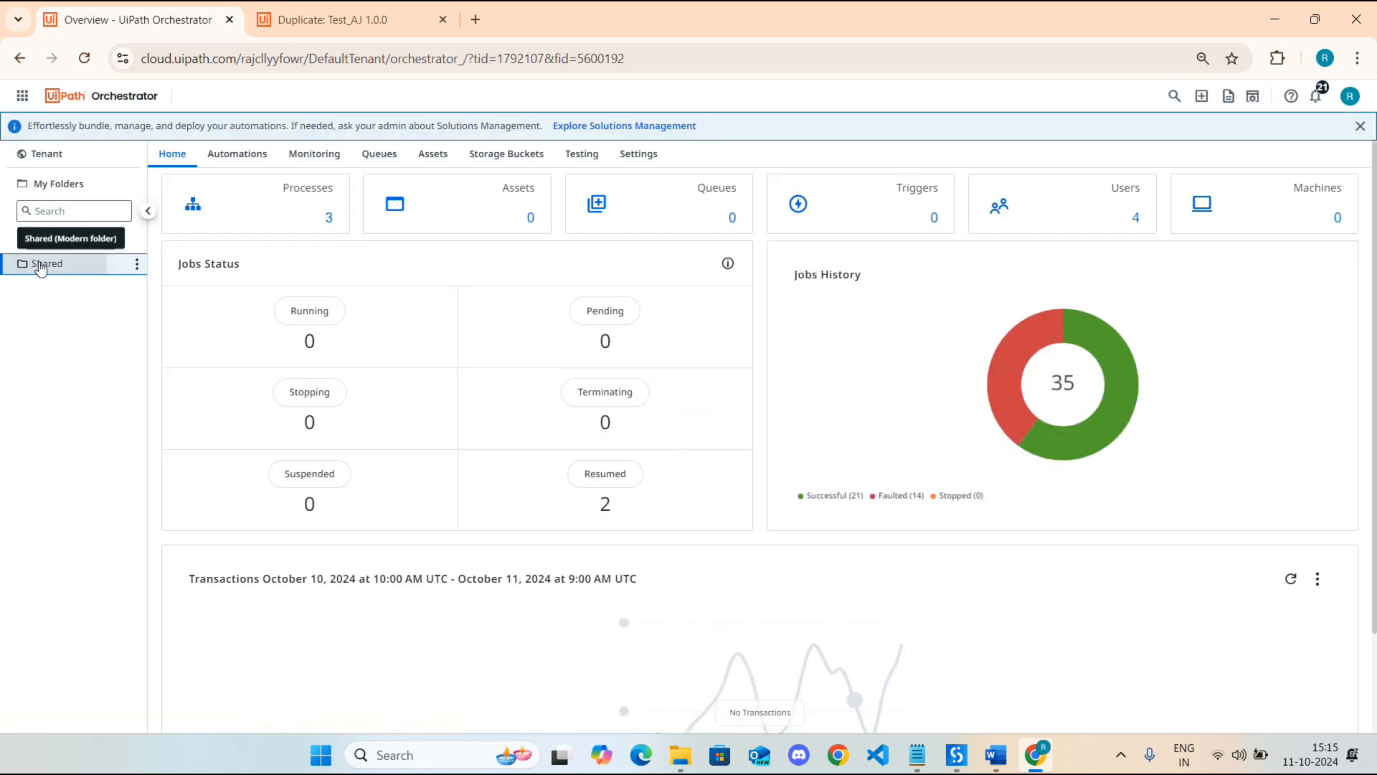
click(247, 158)
click(524, 154)
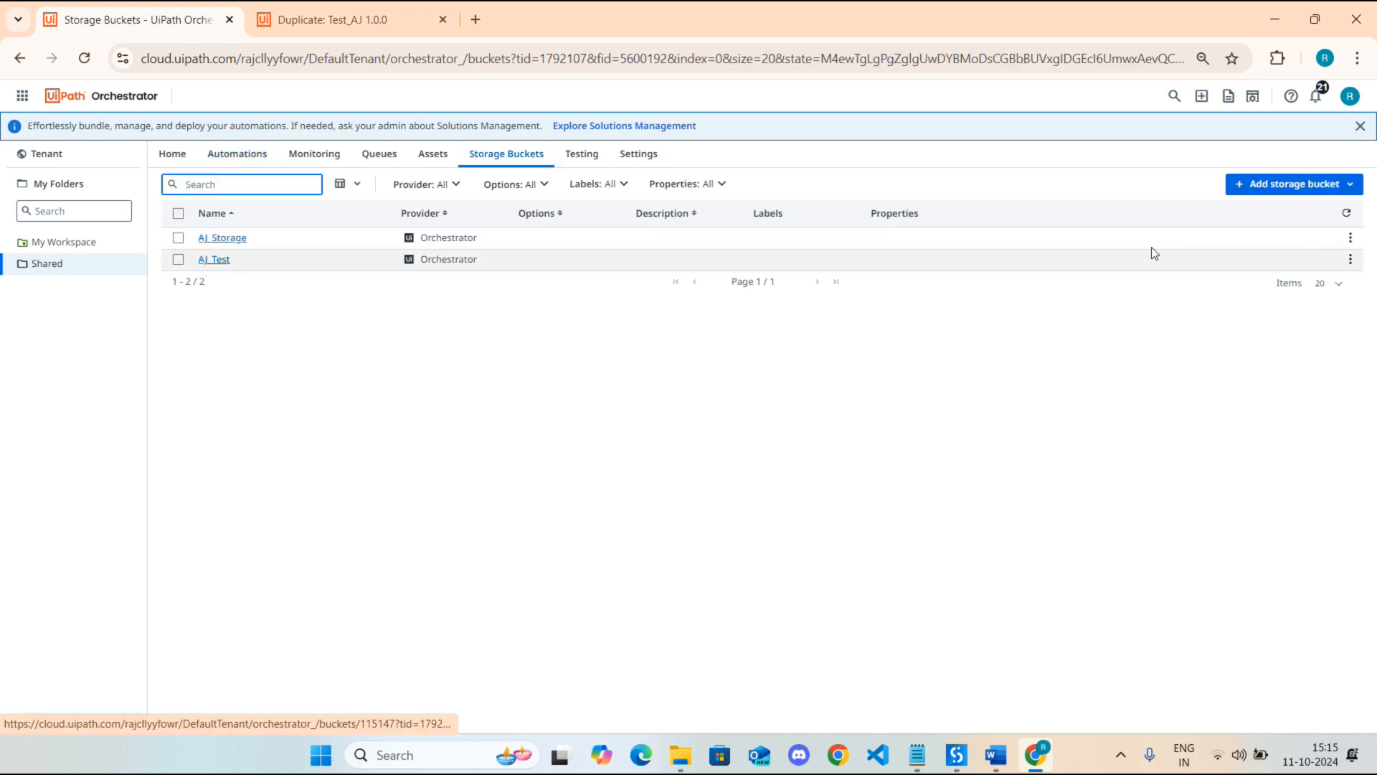
click(1349, 259)
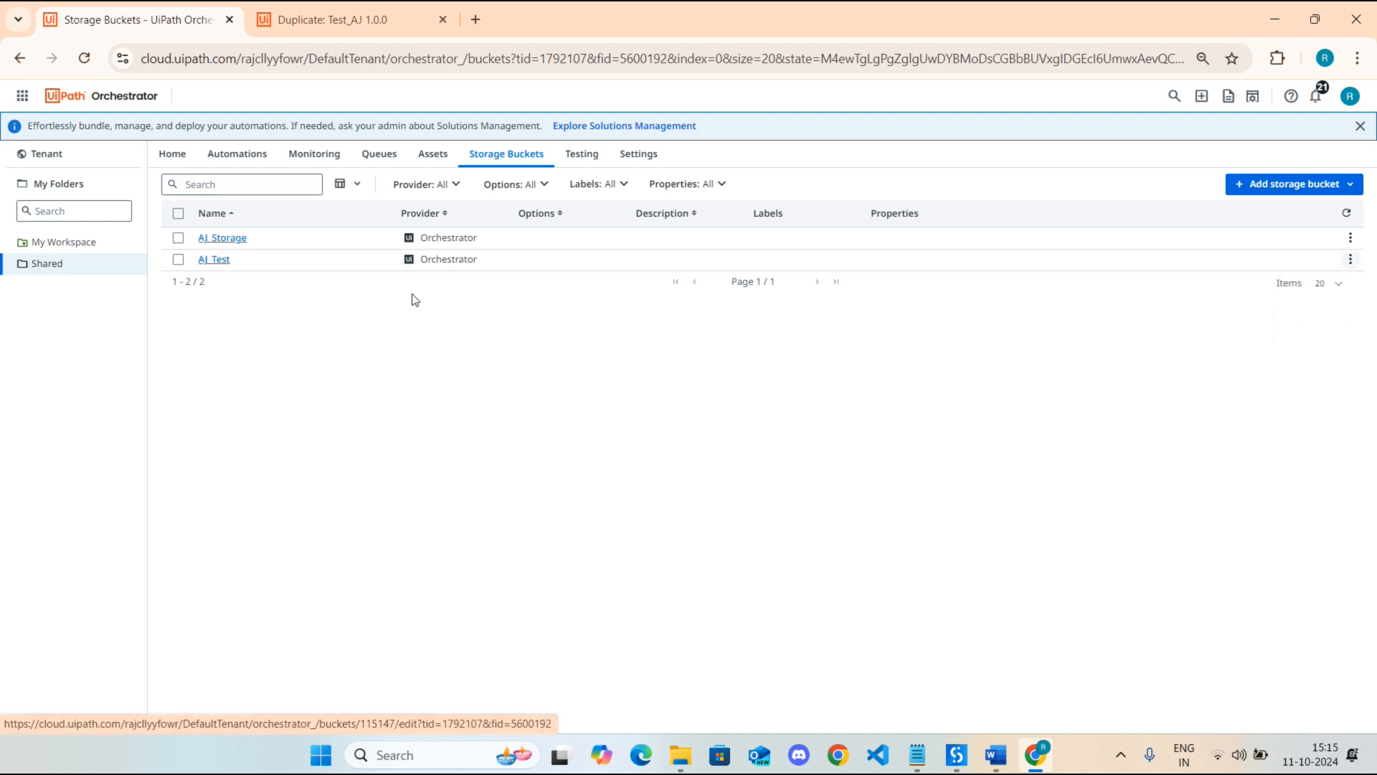
click(215, 260)
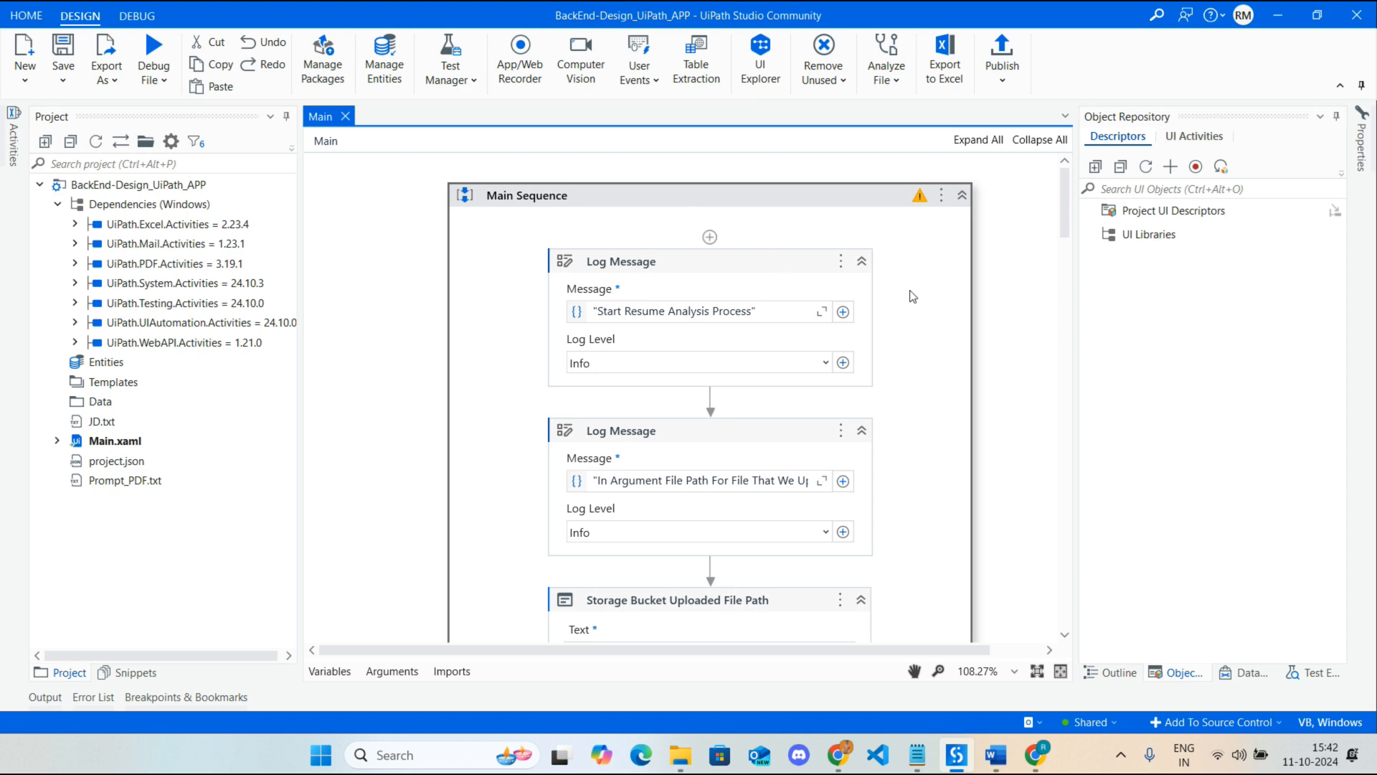
View the Gemini API with UiPath video in the browser, and return to UiPath Studio to examine the opening Log Message activities
click(838, 755)
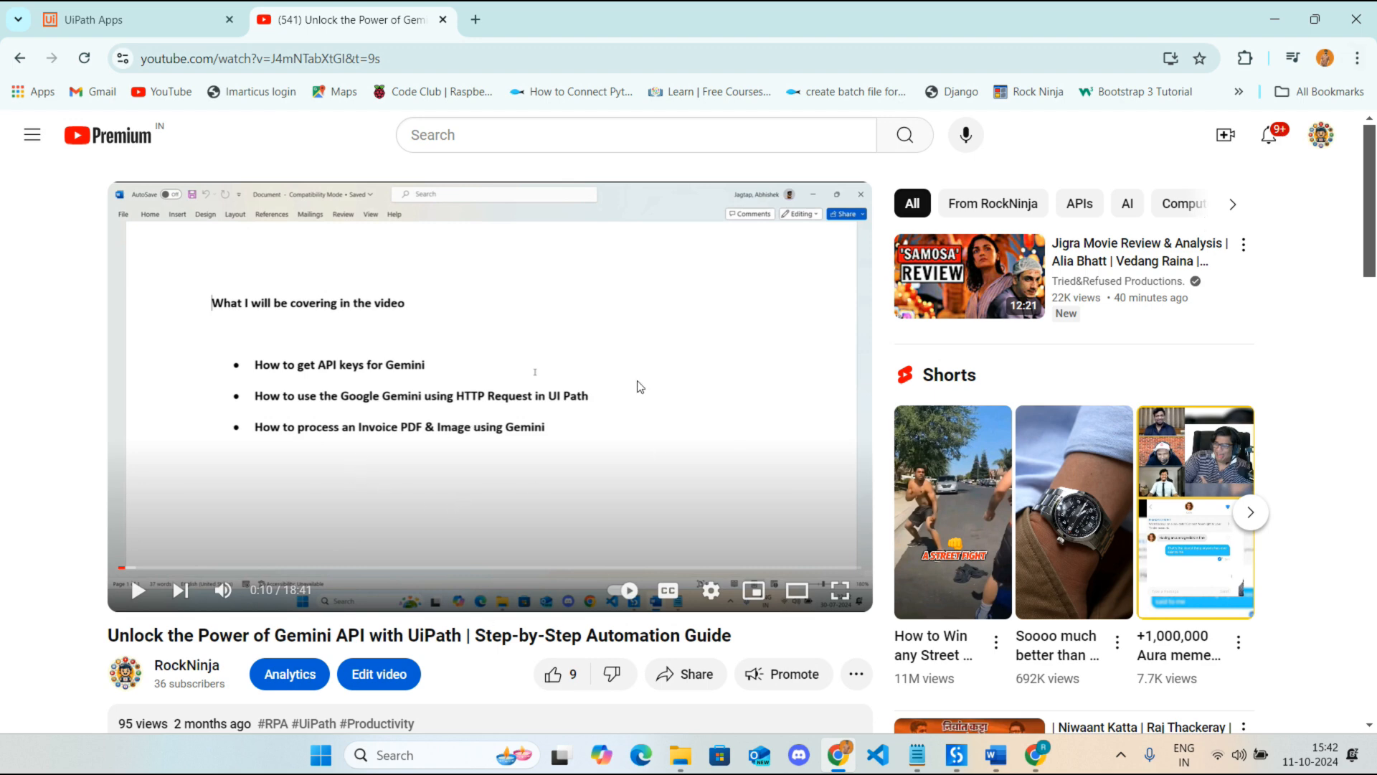
click(1276, 26)
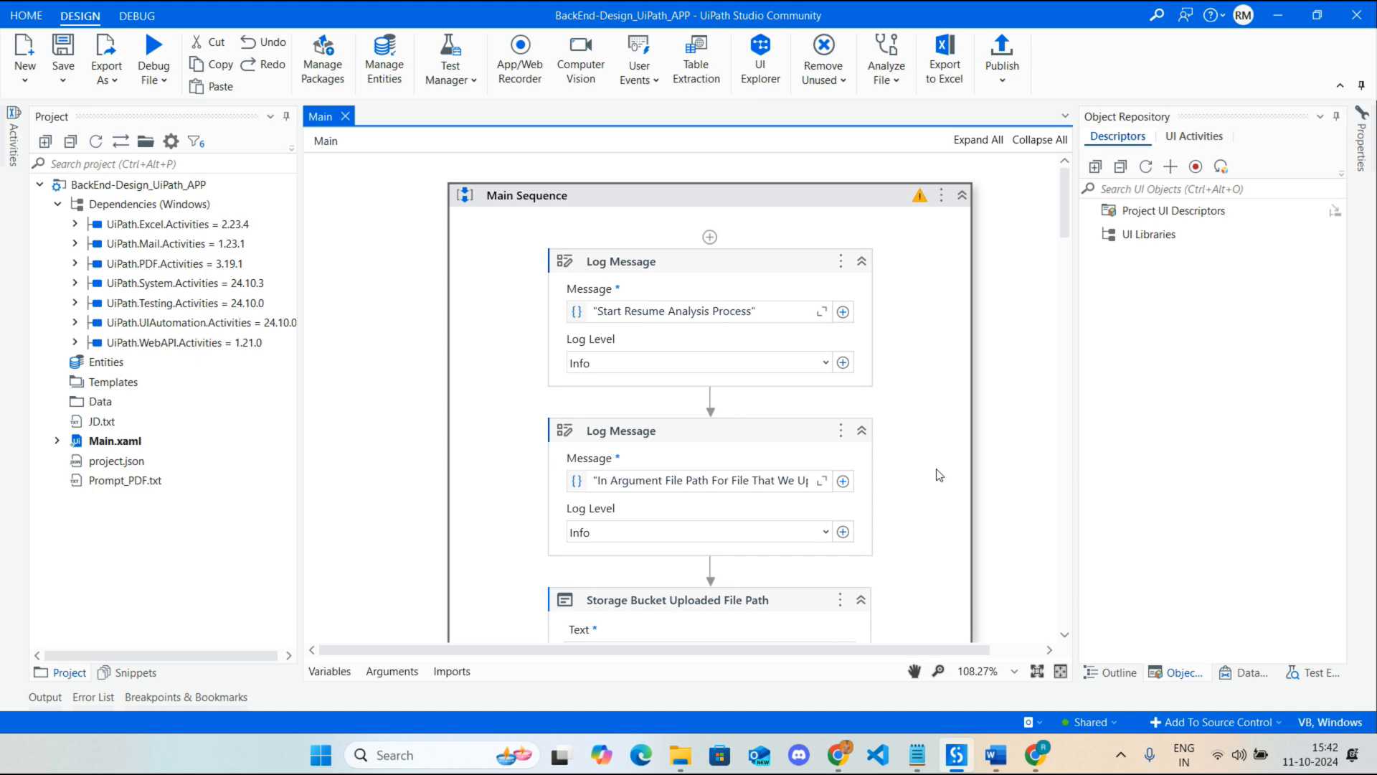
scroll(936, 472, down, 1)
scroll(807, 420, down, 2)
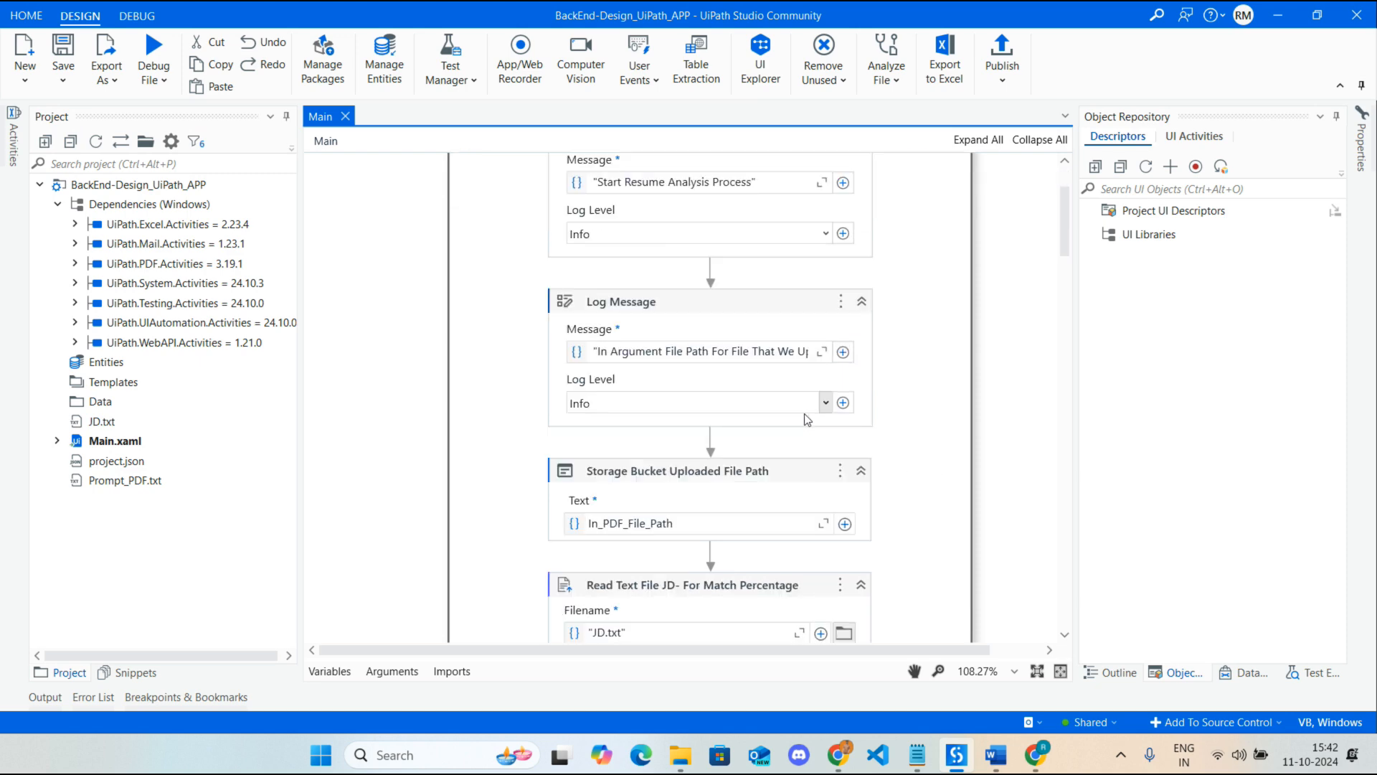
scroll(804, 413, down, 1)
scroll(793, 411, down, 1)
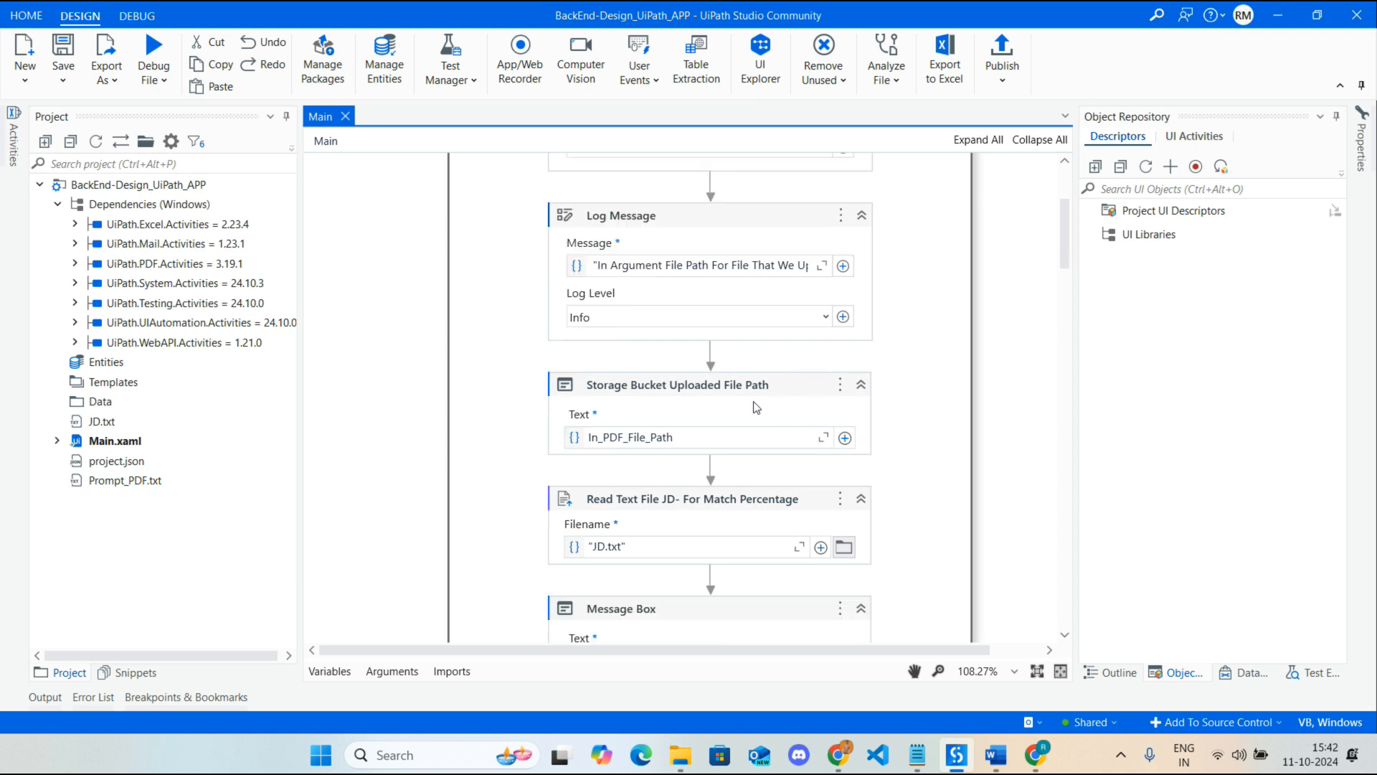
Examine the Storage Bucket Uploaded File Path message box and review the Main workflow's arguments
click(649, 392)
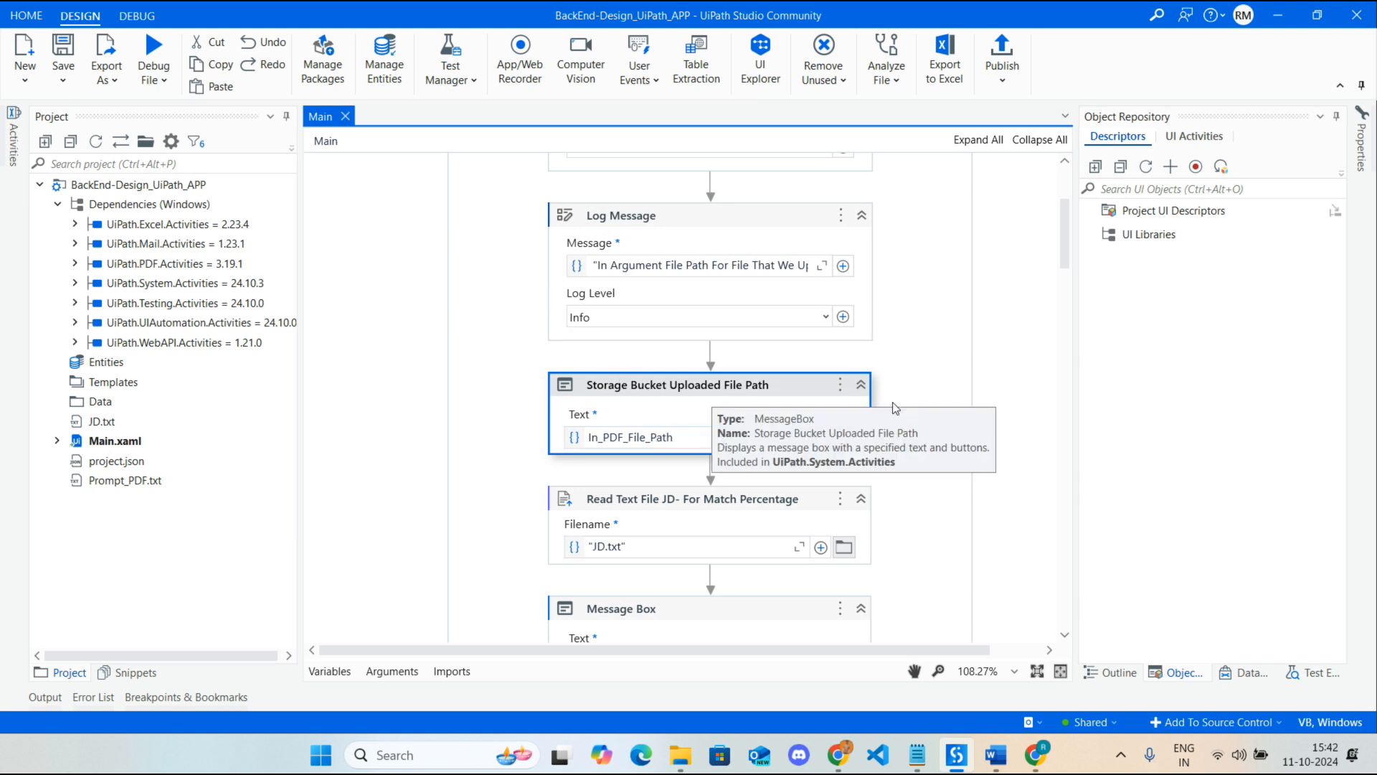
scroll(766, 394, down, 2)
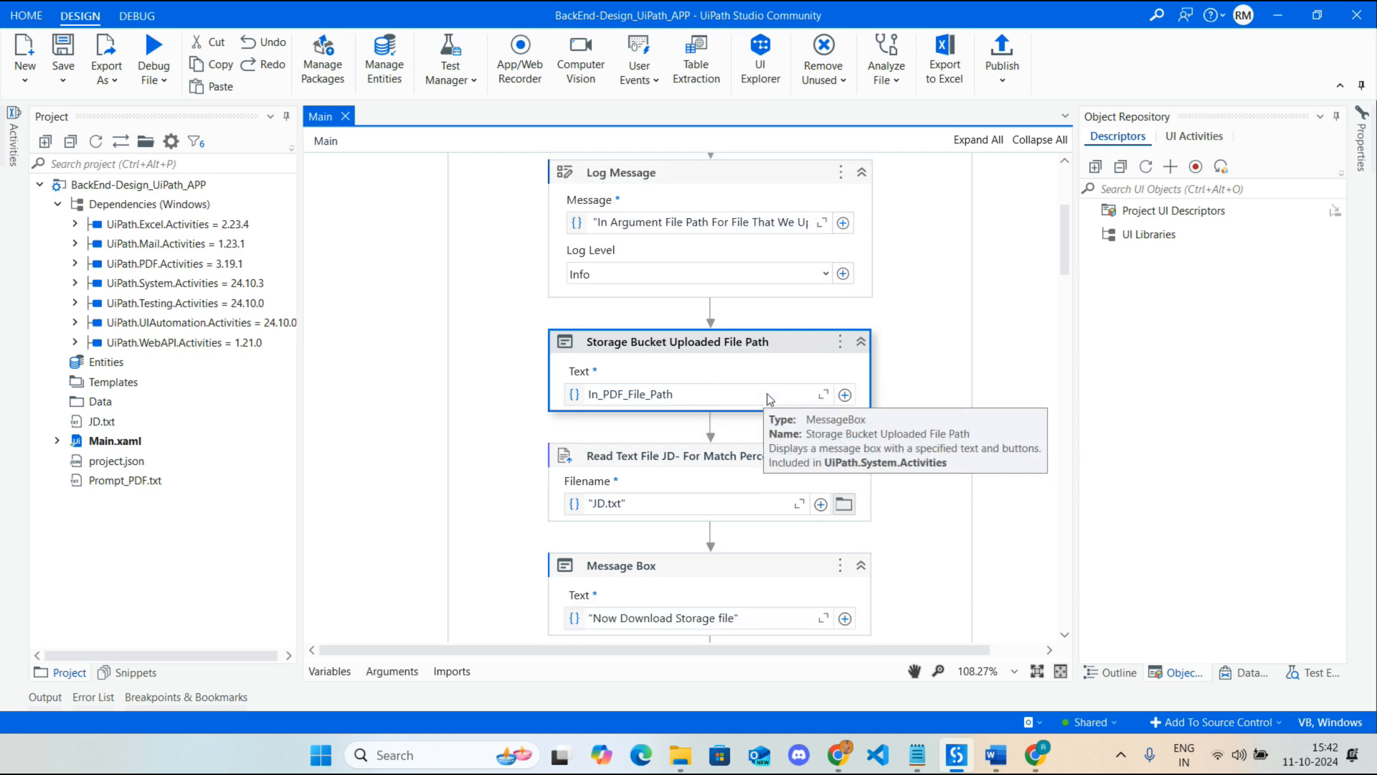
scroll(768, 387, up, 1)
scroll(768, 387, up, 1)
scroll(768, 387, down, 1)
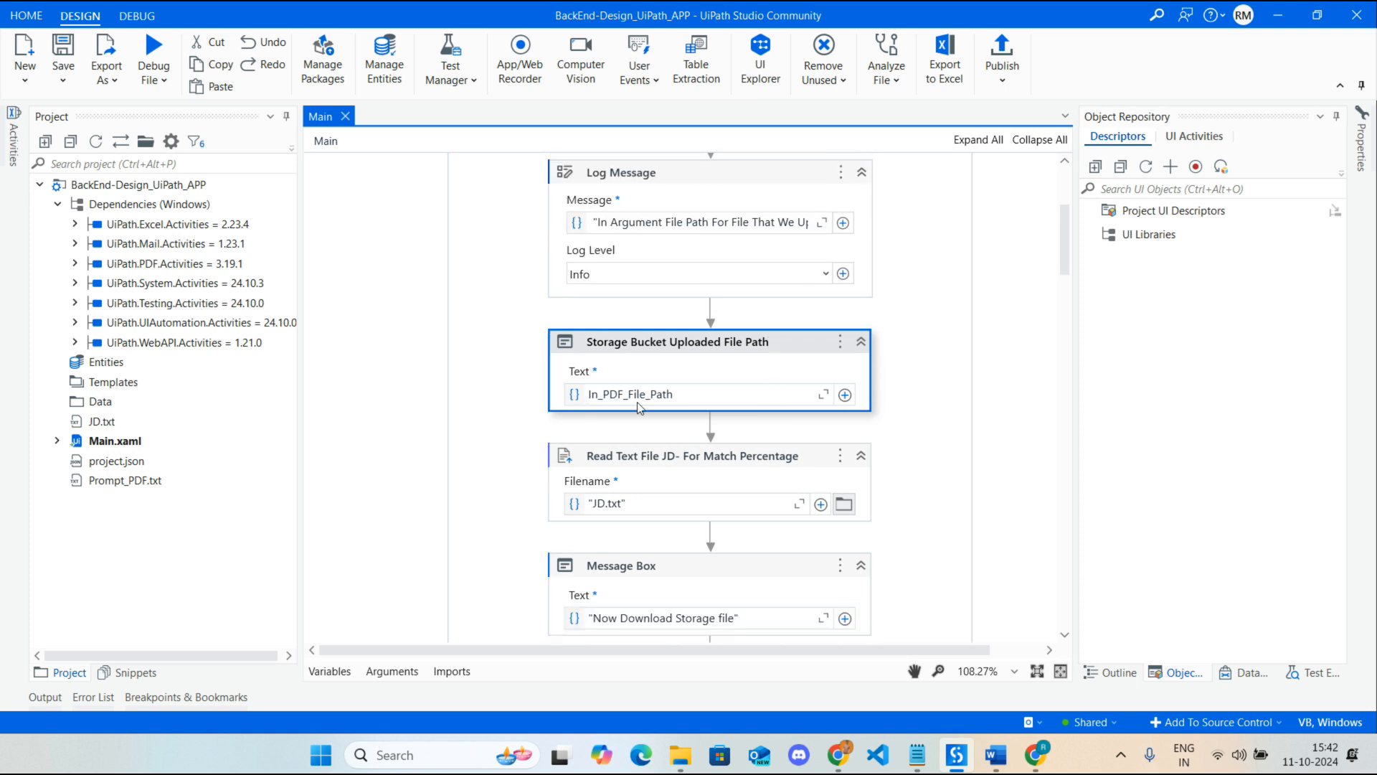
click(393, 671)
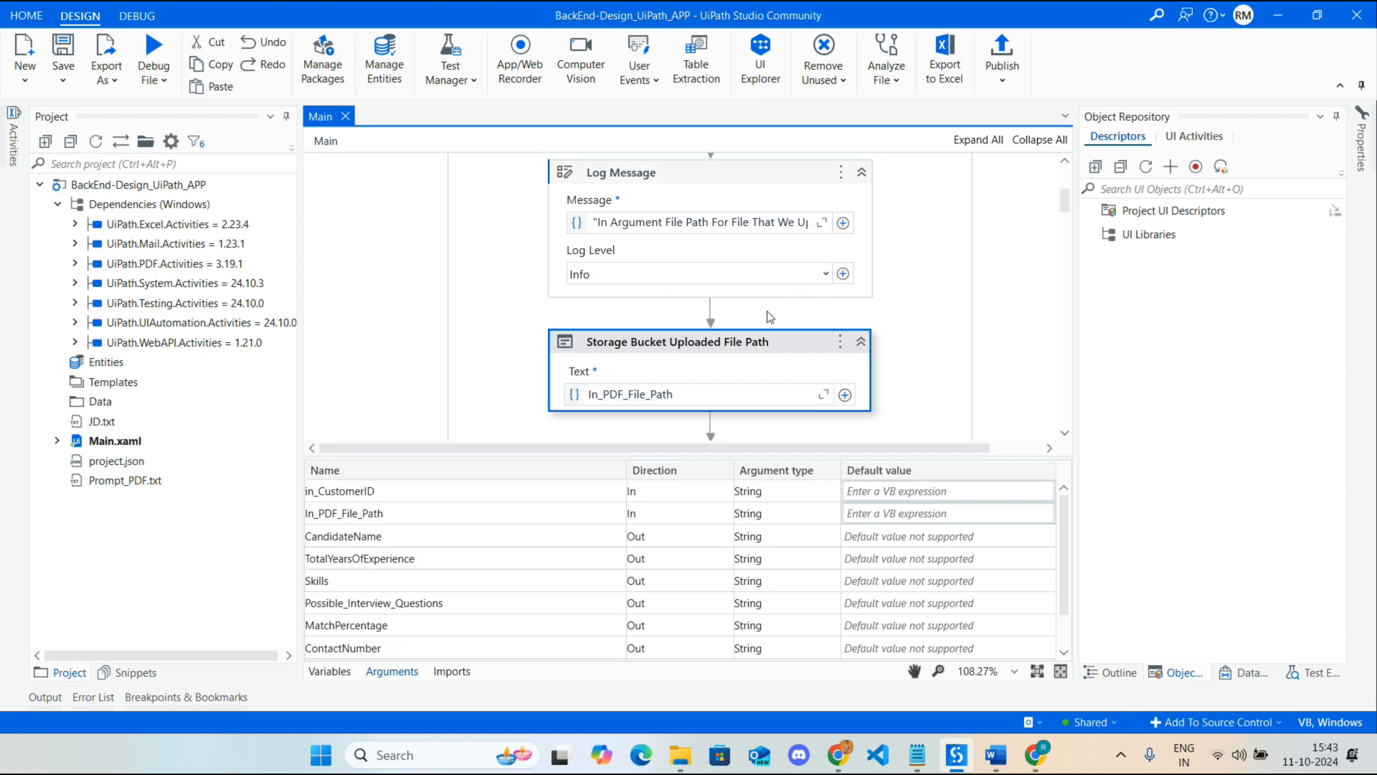
click(392, 670)
Examine the Read Text File JD activity and the job responsibilities in JD.txt in Notepad, returning to UiPath Studio
scroll(825, 442, down, 3)
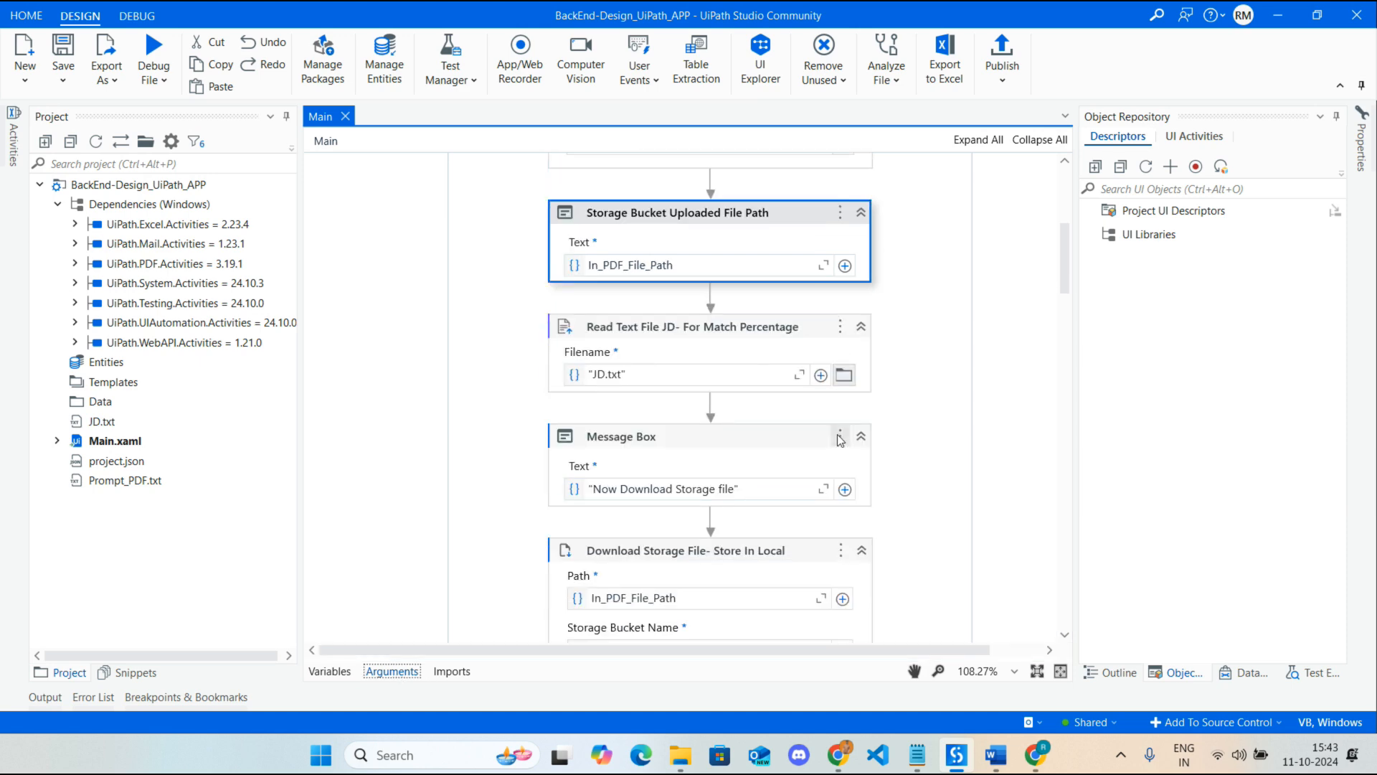
scroll(710, 406, down, 1)
click(611, 287)
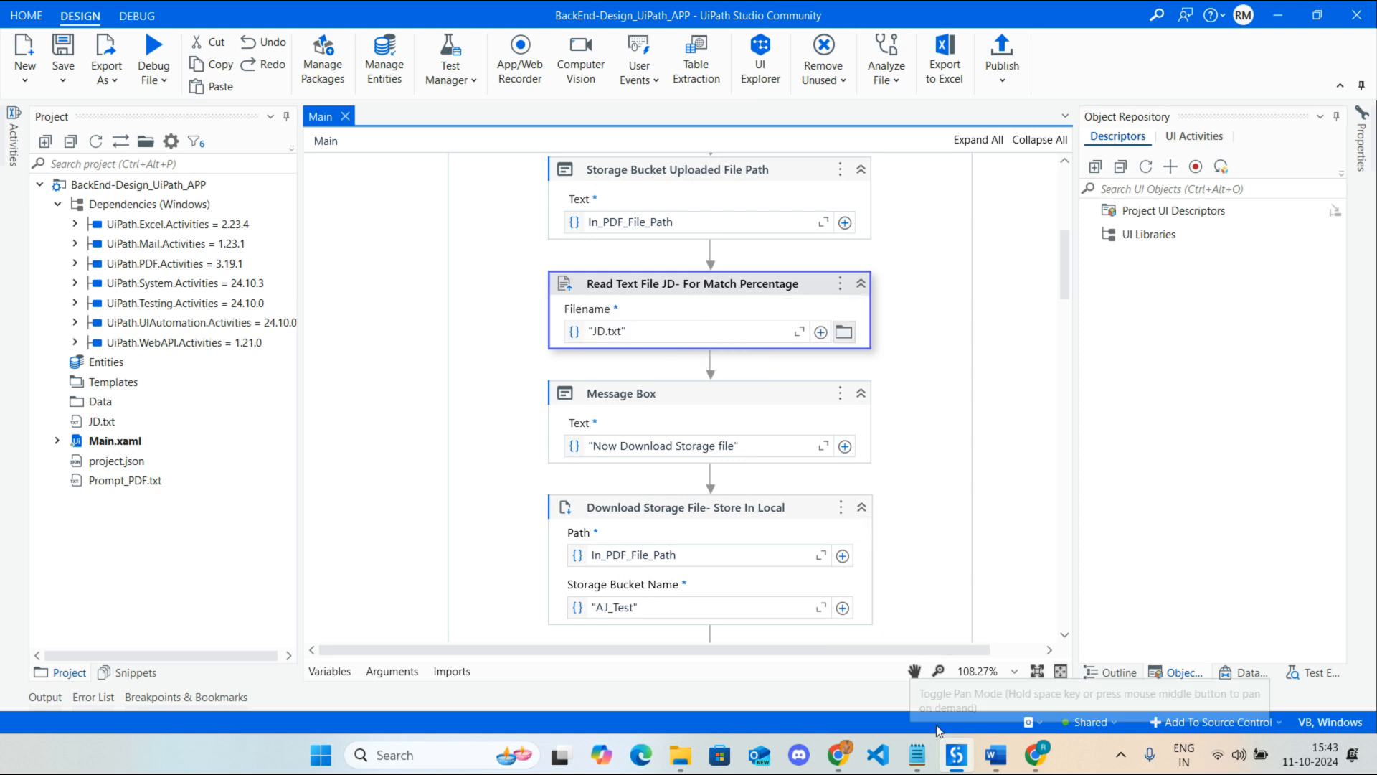
click(914, 762)
drag(740, 268, 3, 150)
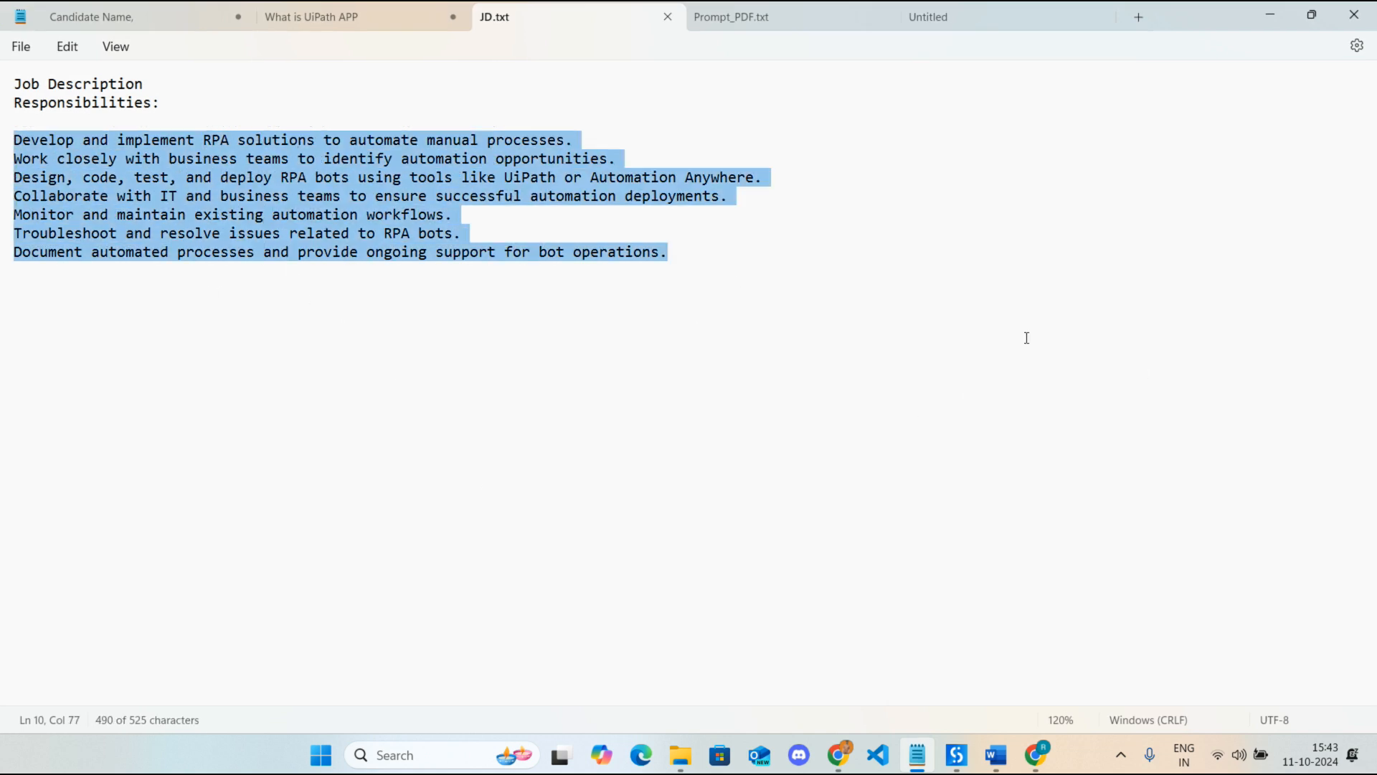
click(1279, 21)
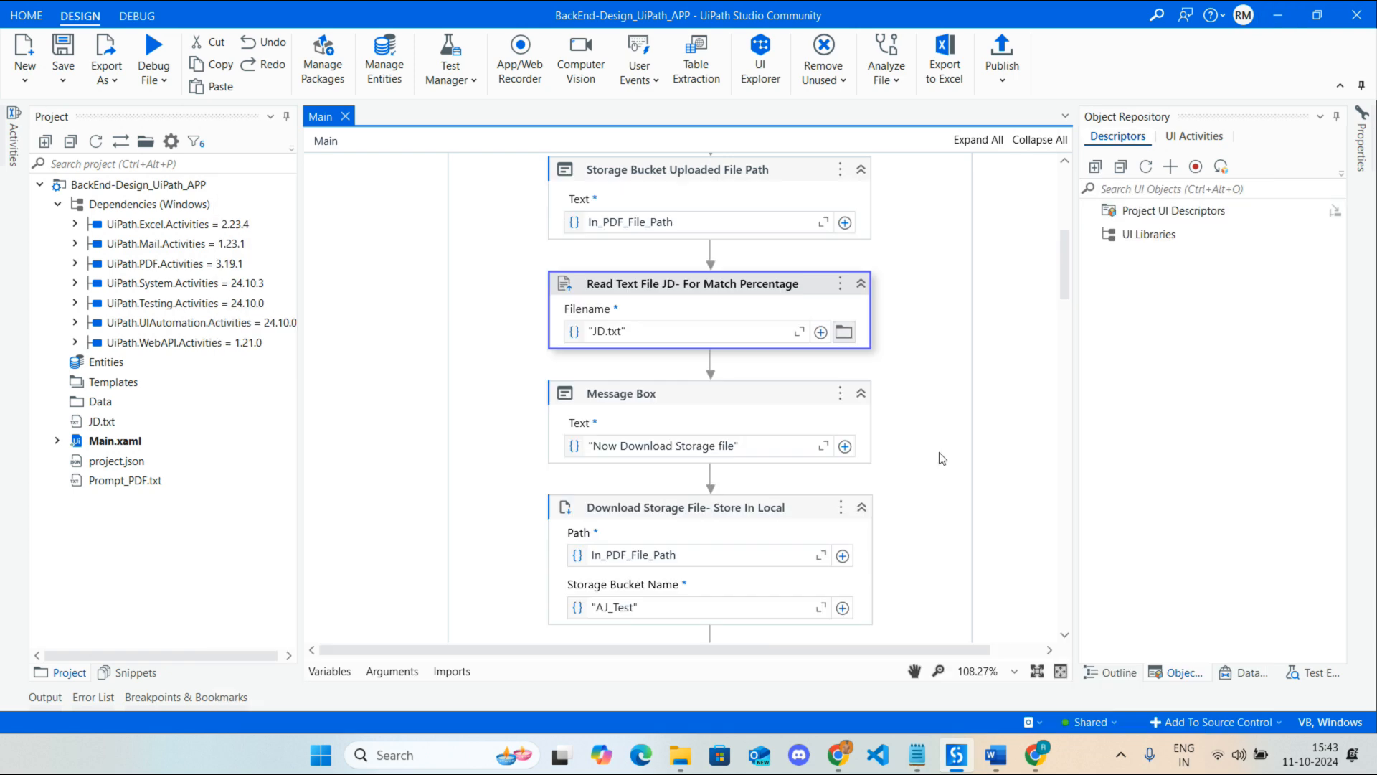
Examine the Download Storage File- Store In Local activity and its properties in the Main workflow
scroll(940, 453, down, 3)
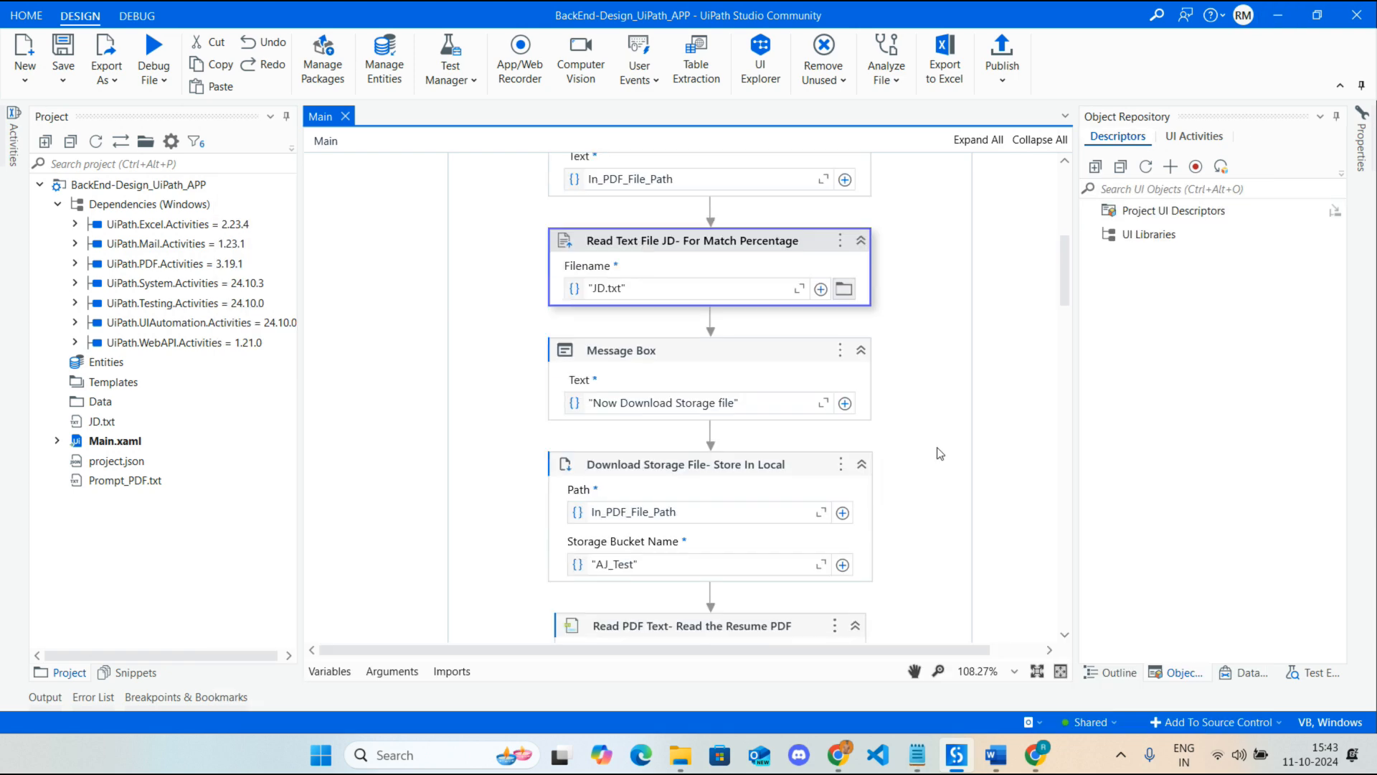
scroll(940, 454, down, 2)
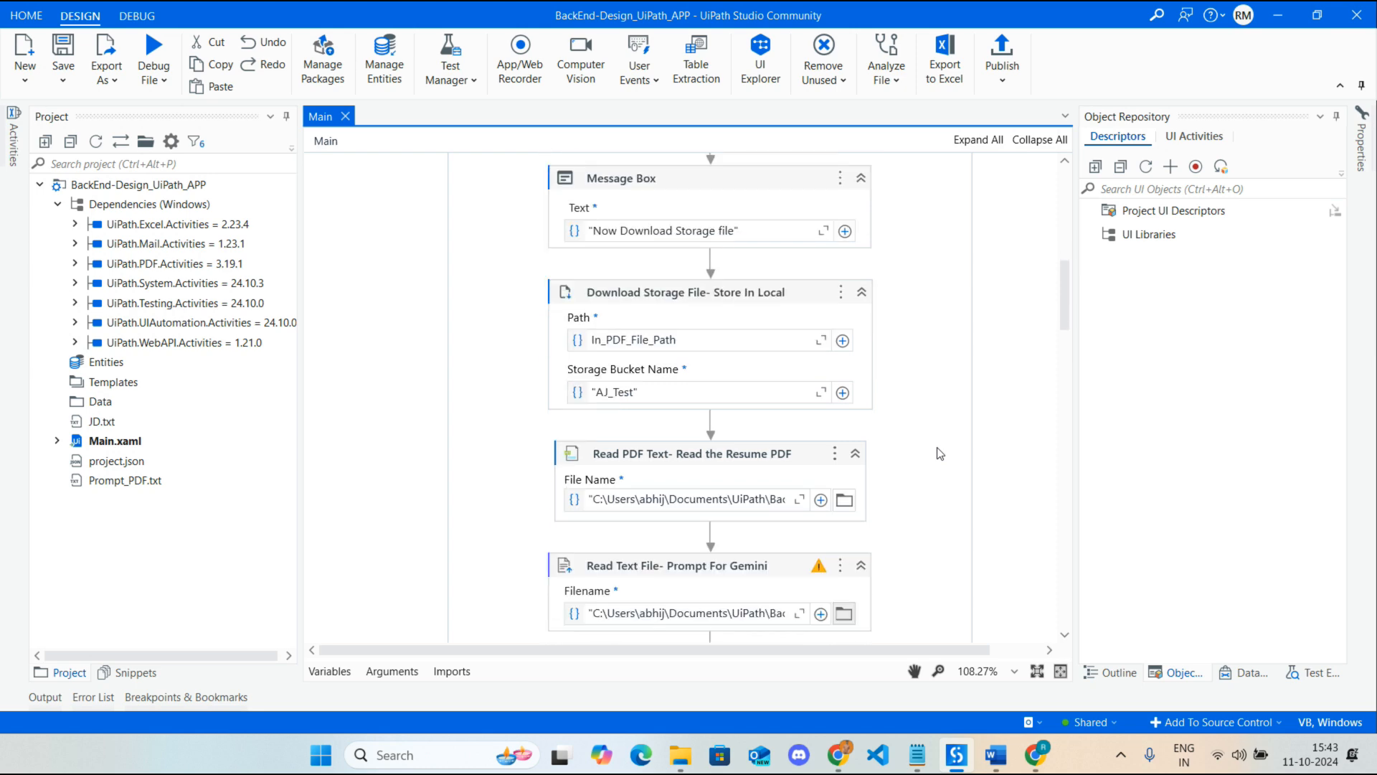
click(763, 295)
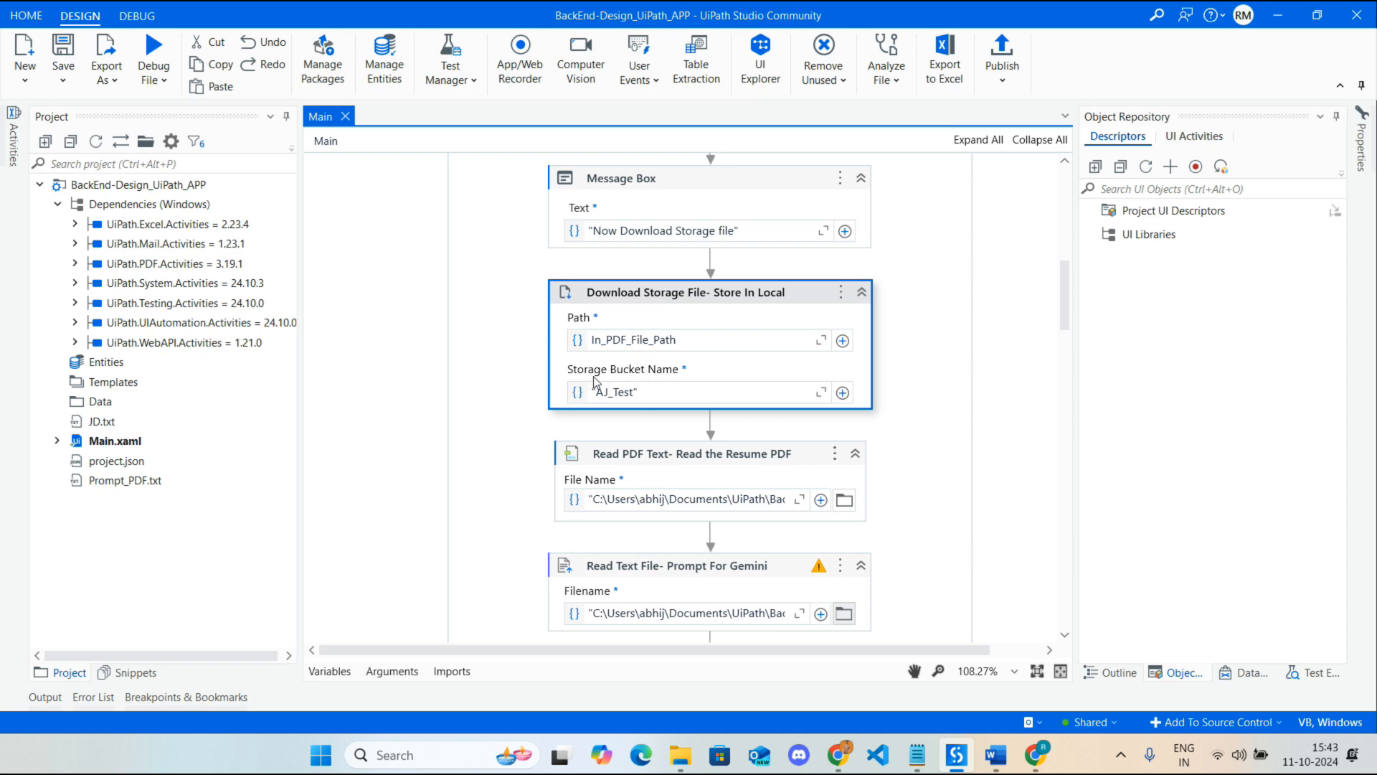
click(1363, 174)
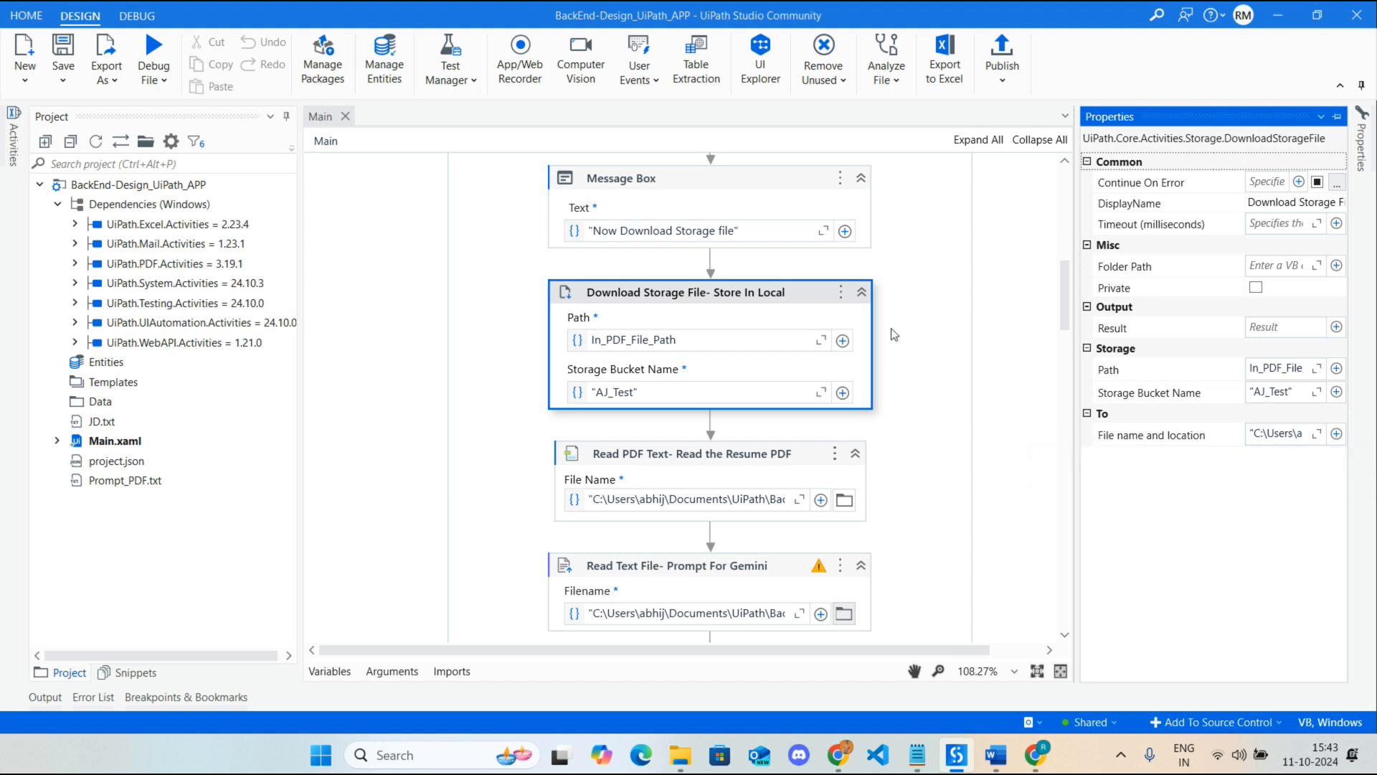
Examine the Read PDF Text- Read the Resume PDF activity and check its properties
scroll(891, 329, down, 3)
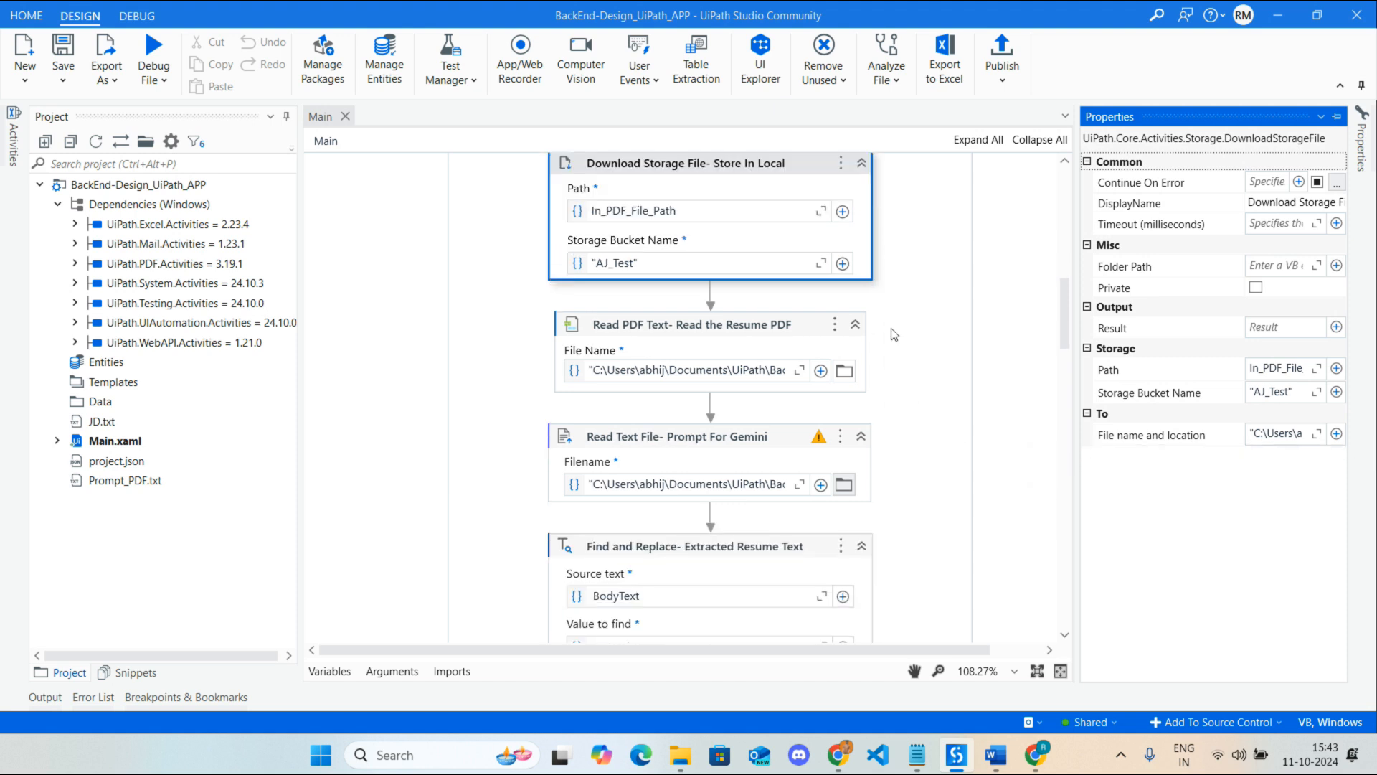
click(694, 330)
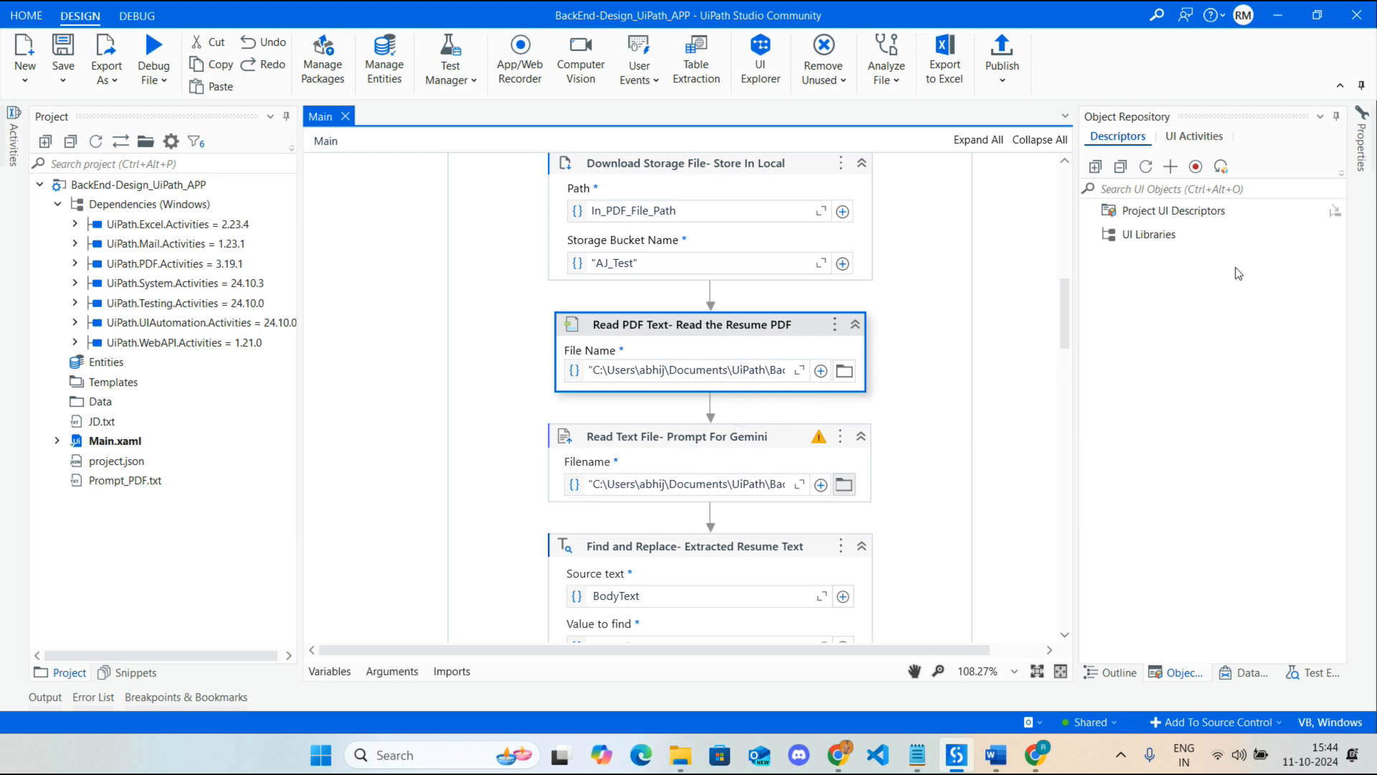
click(1368, 169)
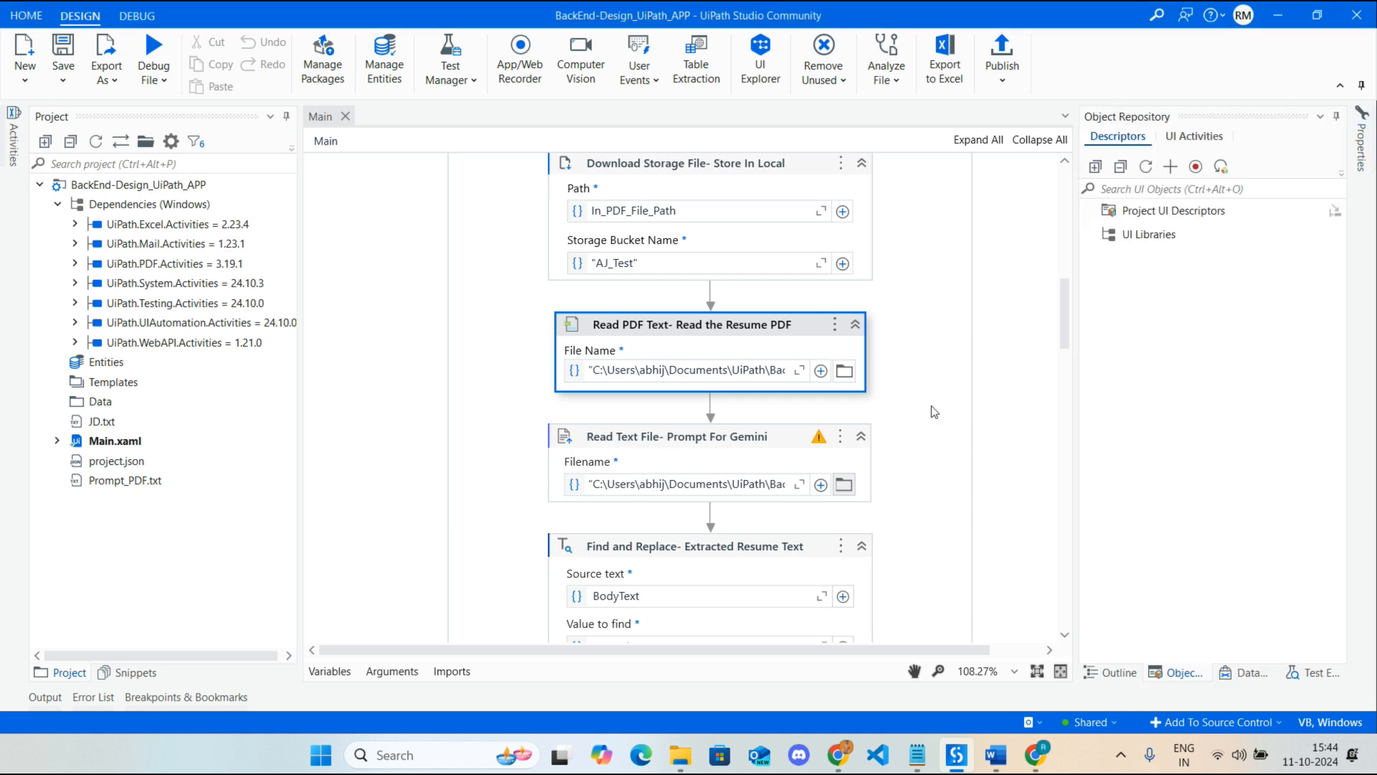
Examine the Read Text File- Prompt For Gemini activity and Prompt_PDF.txt in Notepad, returning to UiPath Studio
scroll(896, 431, down, 2)
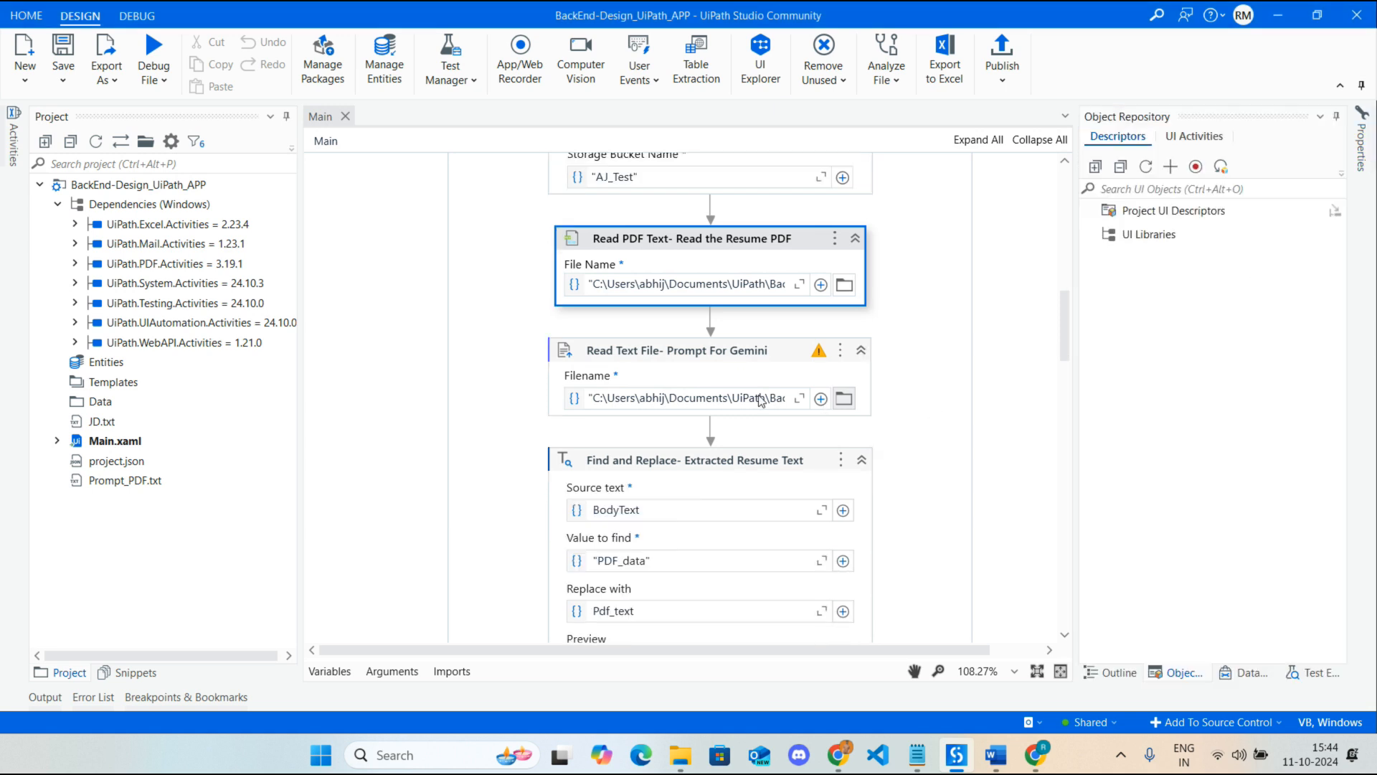
click(769, 356)
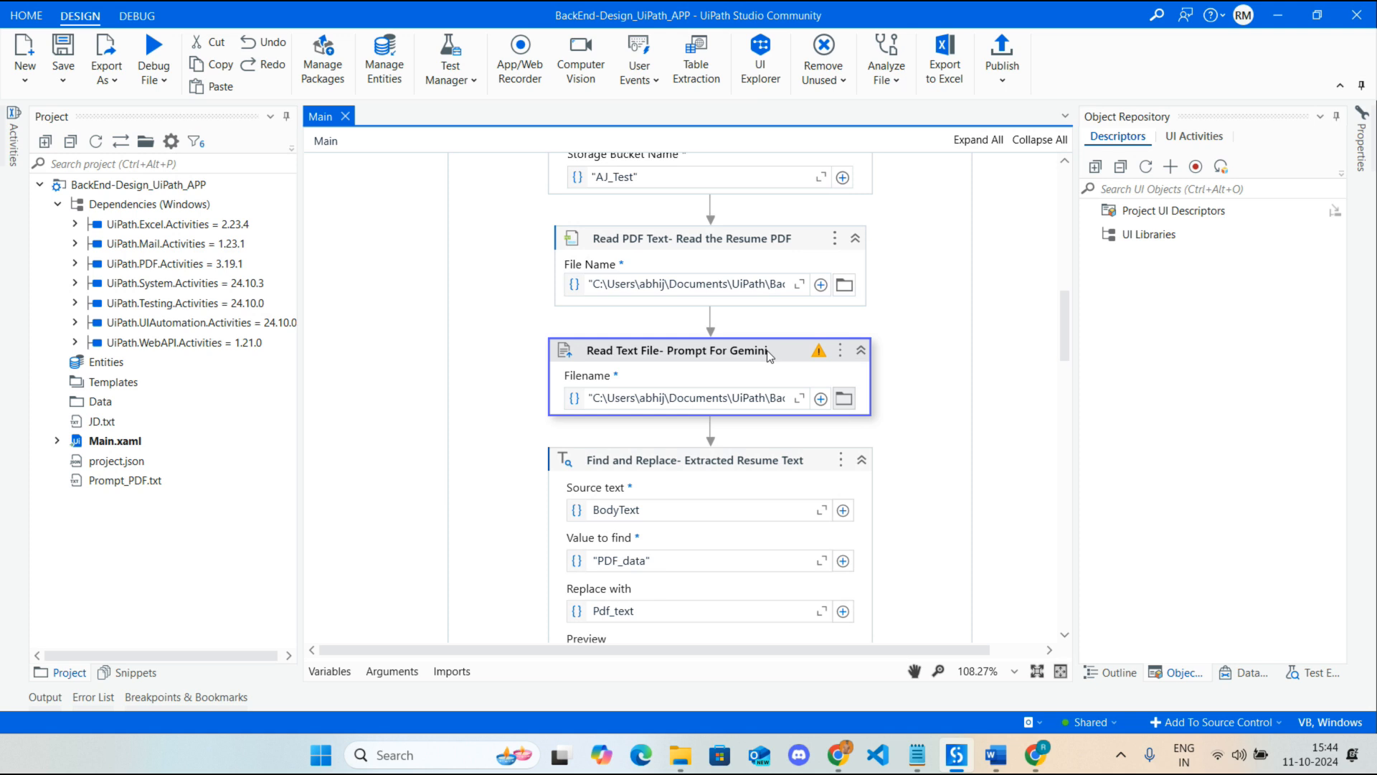
click(918, 754)
click(781, 21)
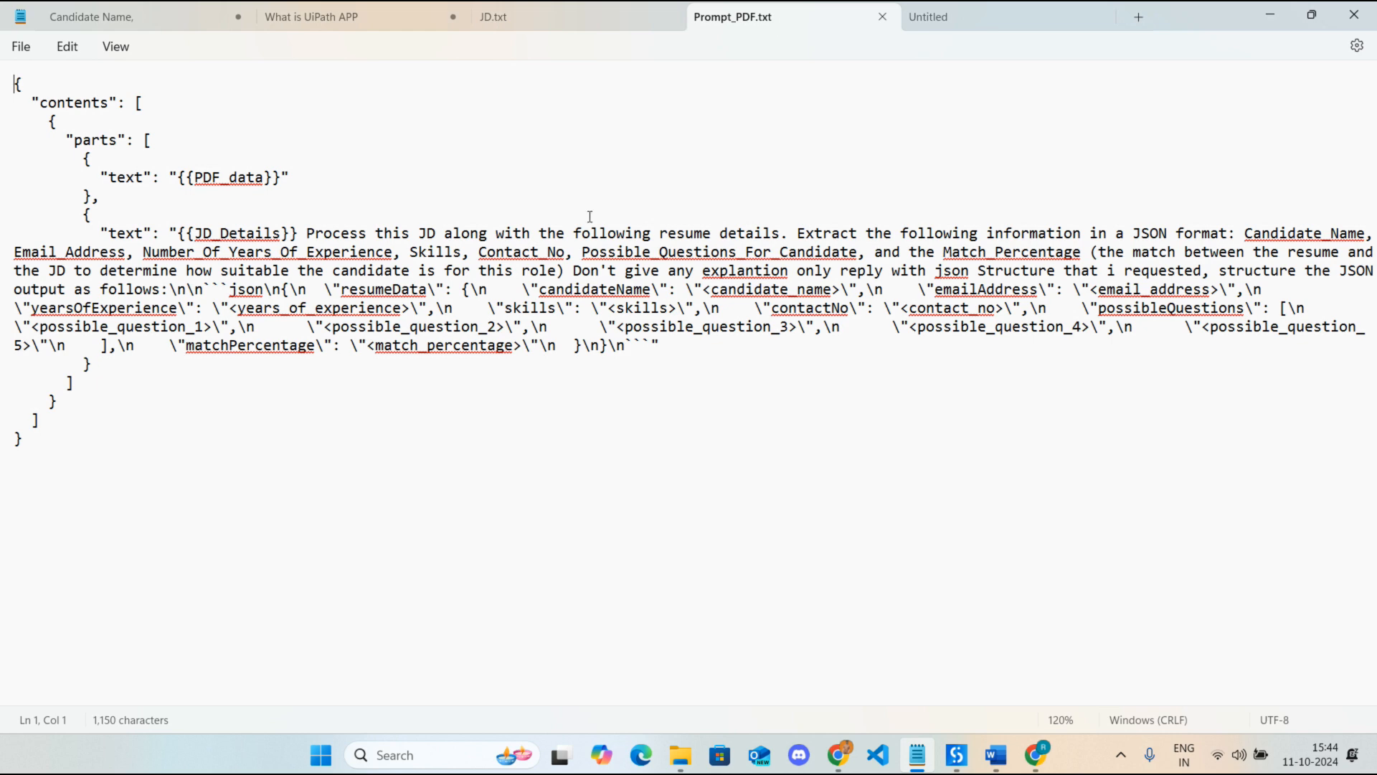
click(352, 500)
click(957, 754)
Review the Find and Replace activities for the extracted resume text and the JD text
scroll(897, 423, down, 3)
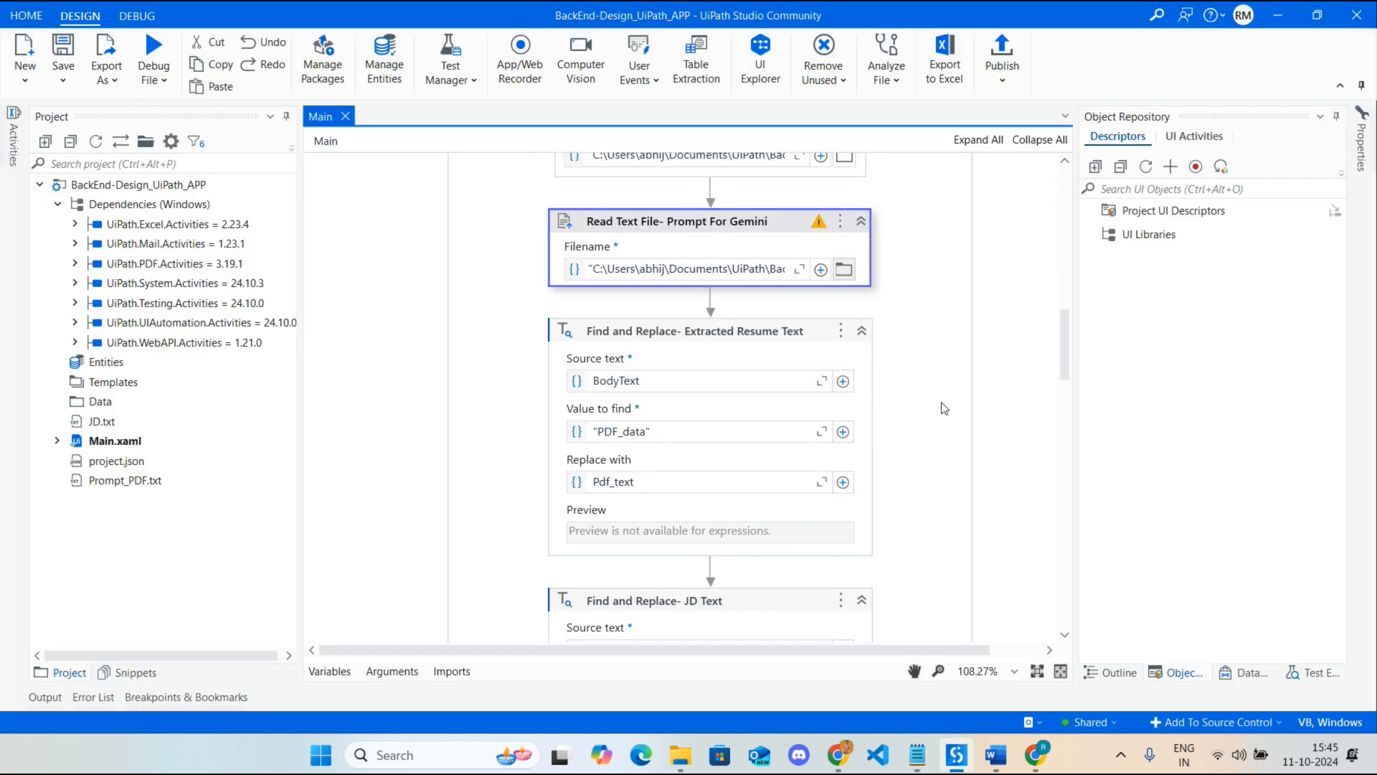
scroll(688, 359, down, 2)
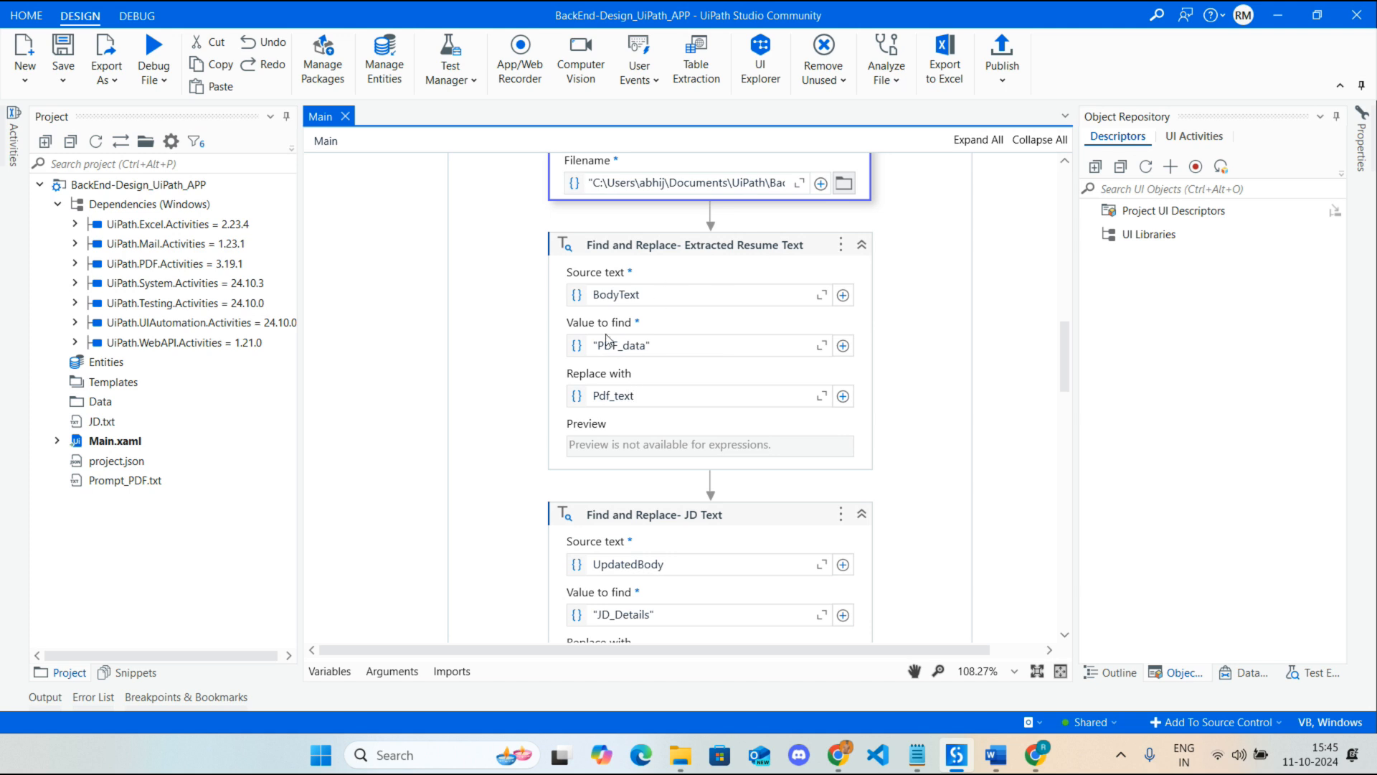
scroll(693, 388, down, 5)
scroll(692, 352, up, 4)
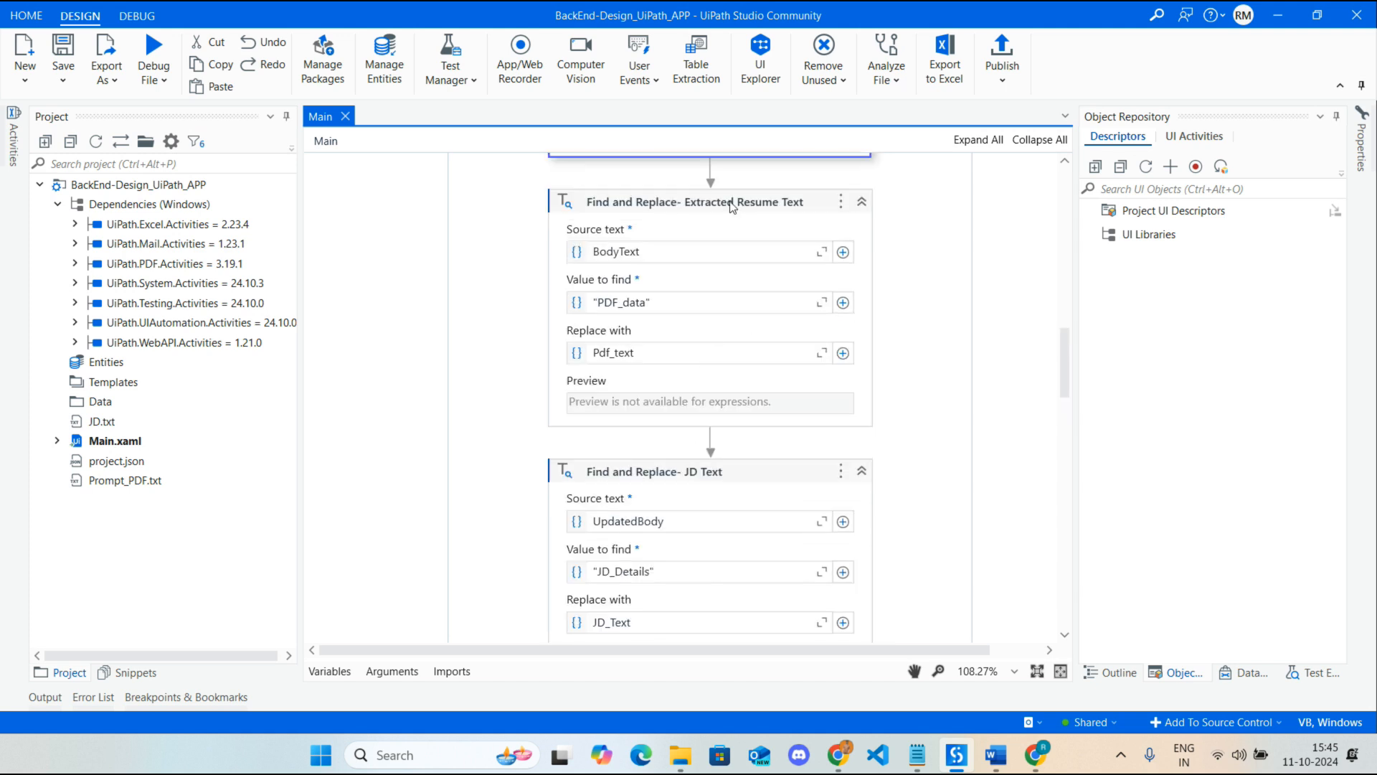
Review the HTTP Request activity's Gemini request configuration, accept it as set, and check the activity's properties
scroll(812, 350, down, 9)
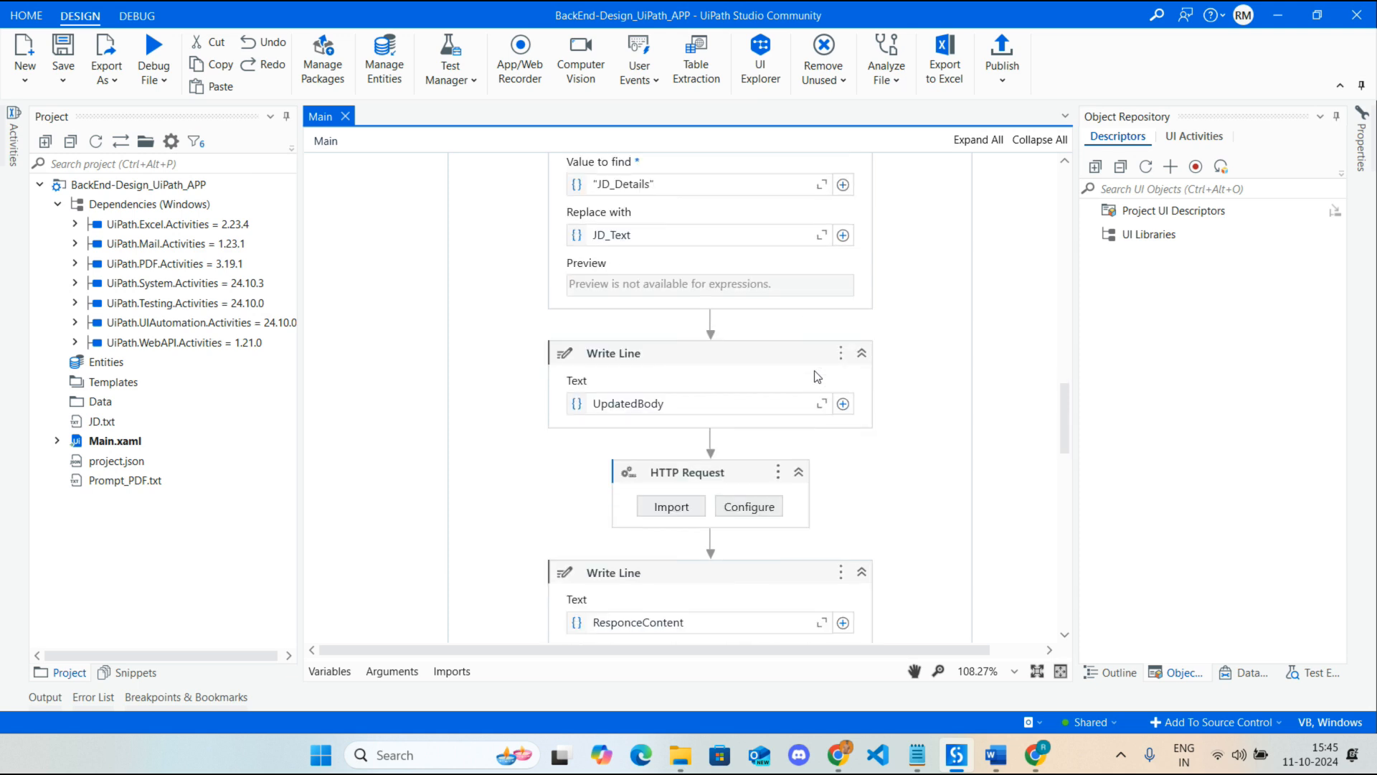
scroll(815, 370, down, 2)
scroll(823, 279, down, 2)
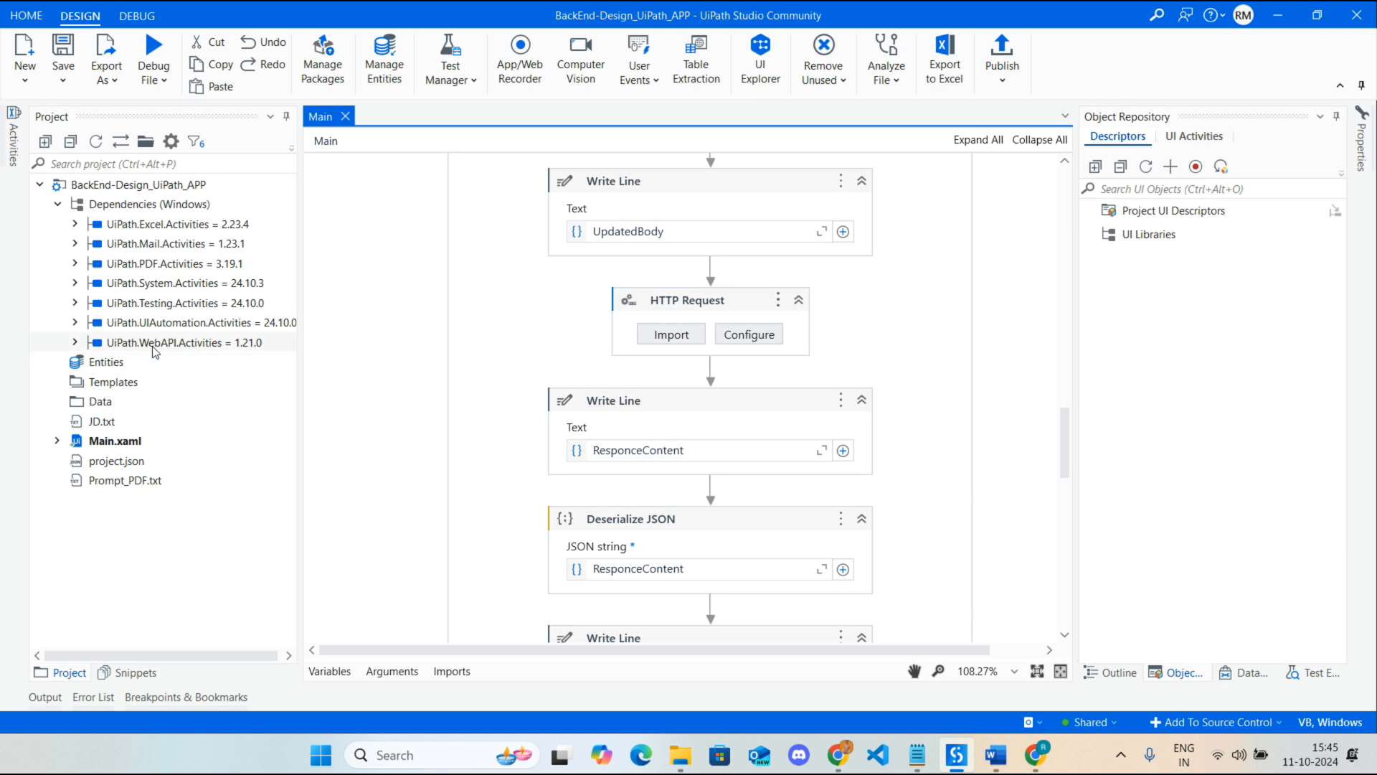
click(766, 337)
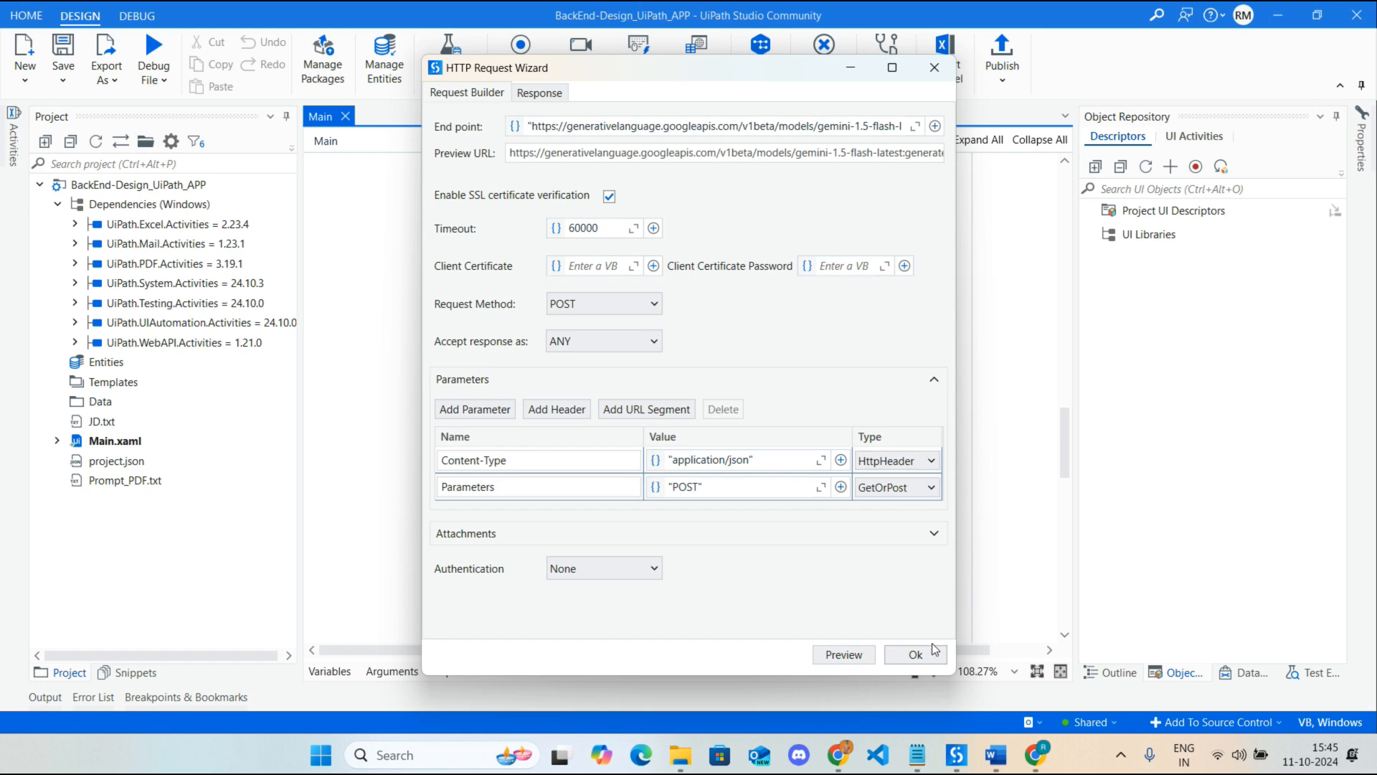
click(916, 654)
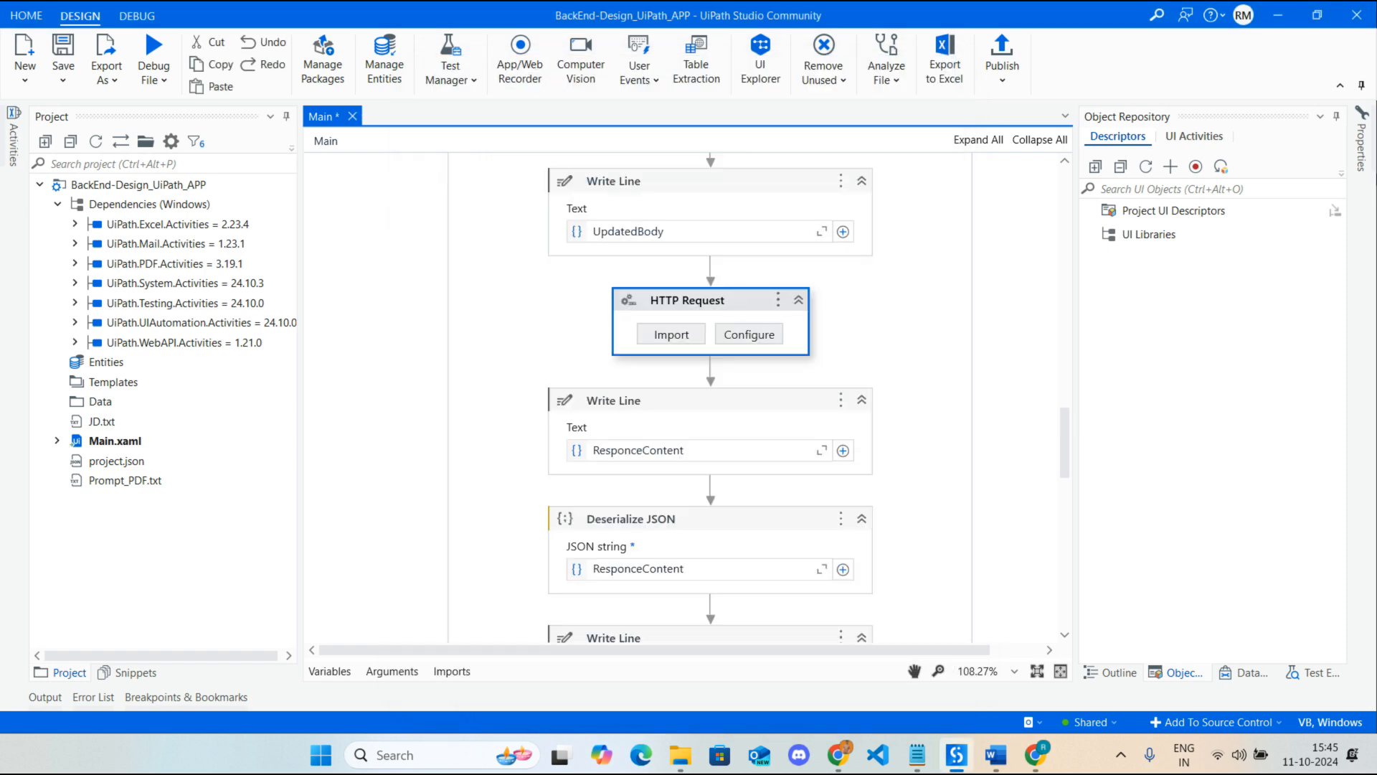
click(1360, 147)
Review the Deserialize JSON activities and the Assign activities that strip the useless parts from the response
scroll(1322, 427, down, 4)
scroll(1307, 441, down, 1)
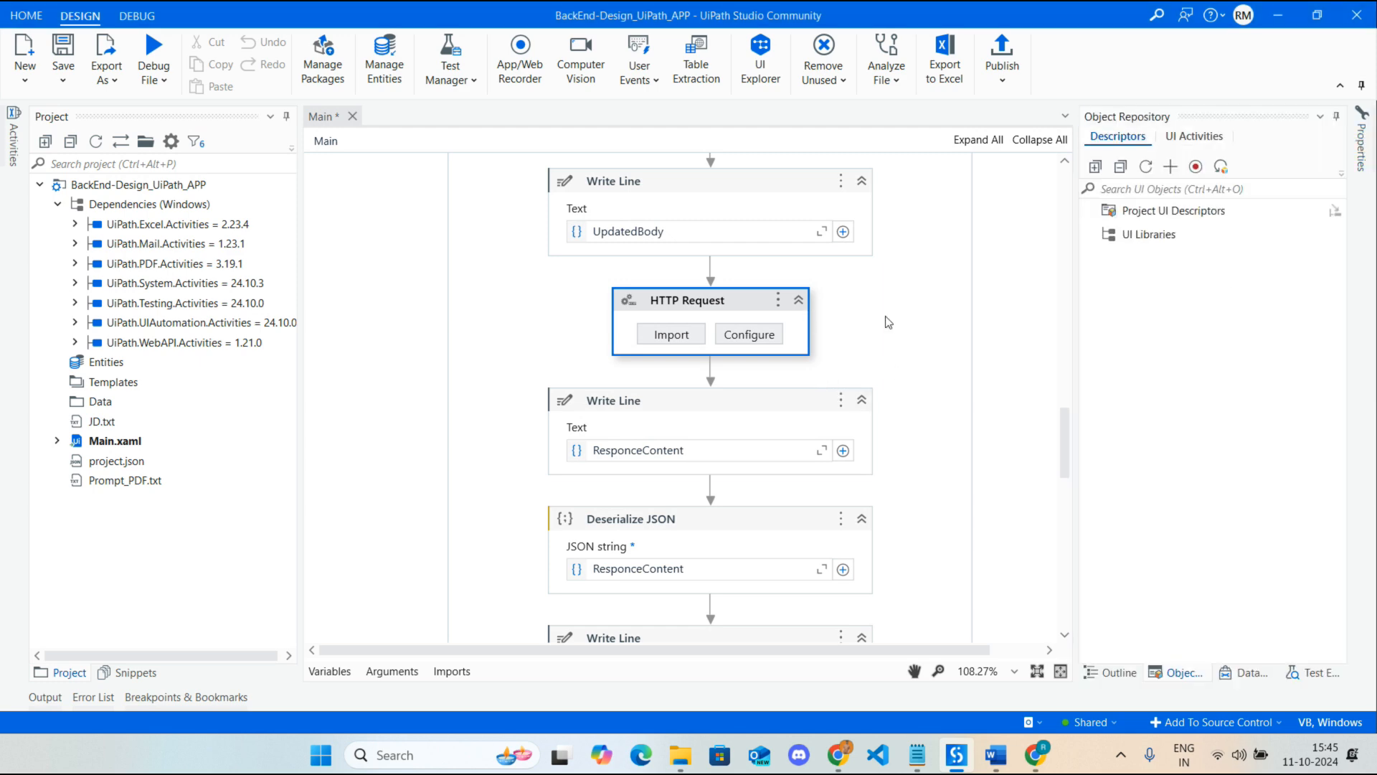
scroll(888, 322, down, 3)
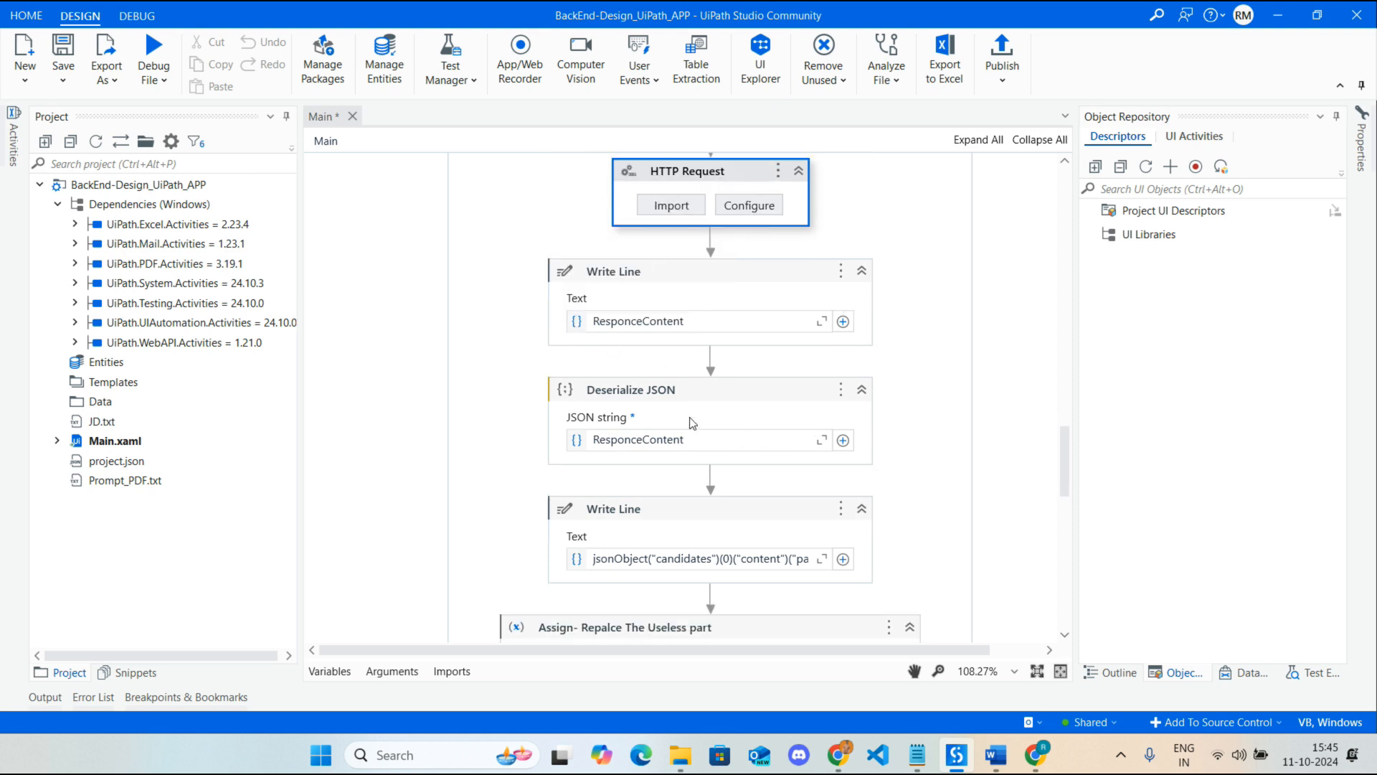
scroll(788, 410, down, 2)
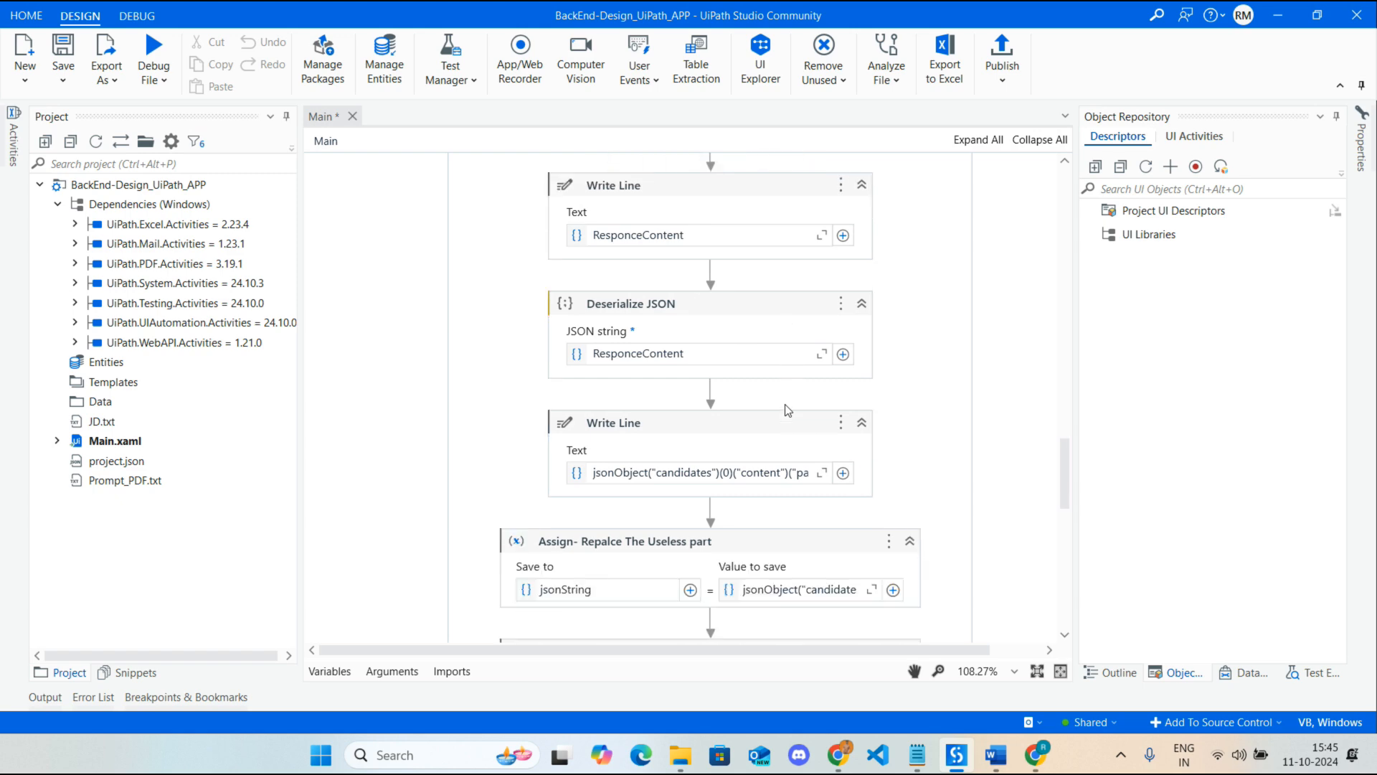
scroll(788, 410, down, 4)
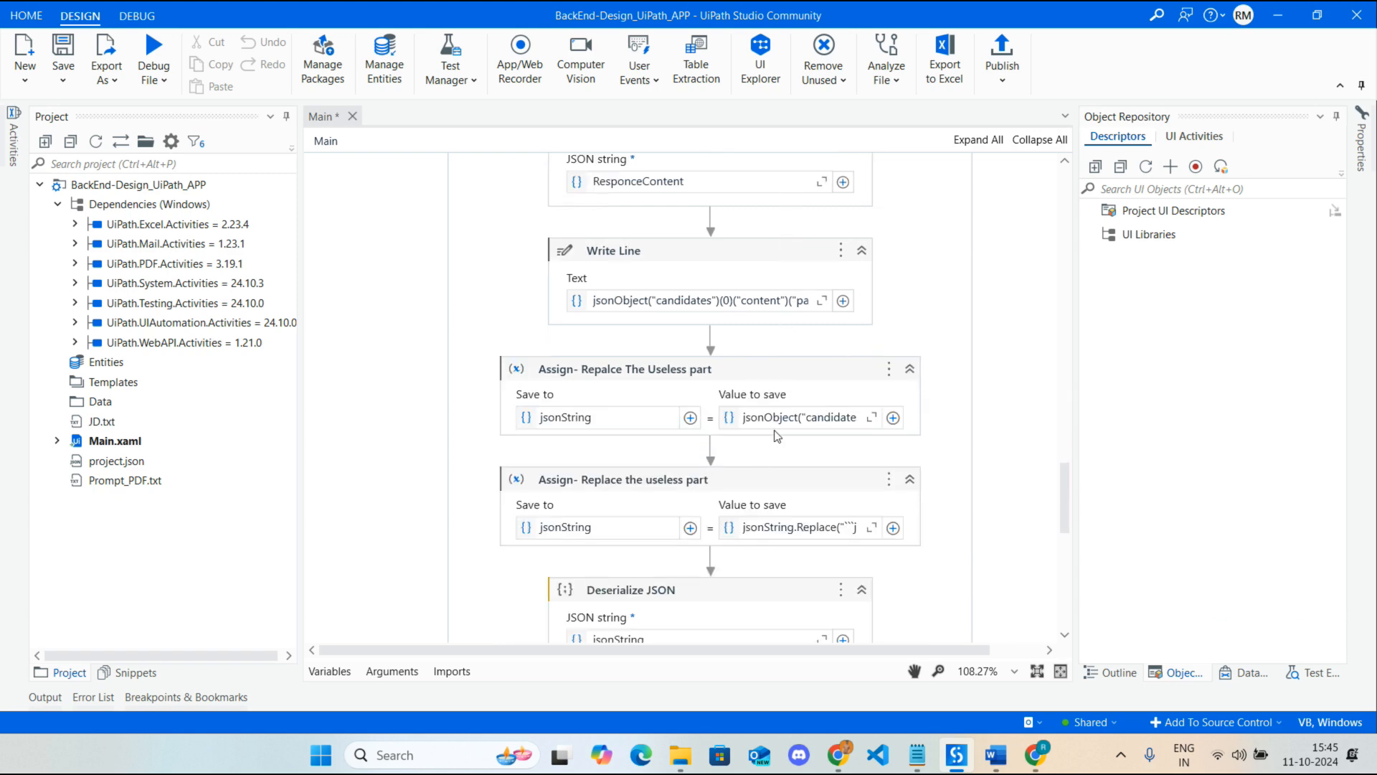
scroll(825, 417, down, 3)
scroll(797, 427, down, 3)
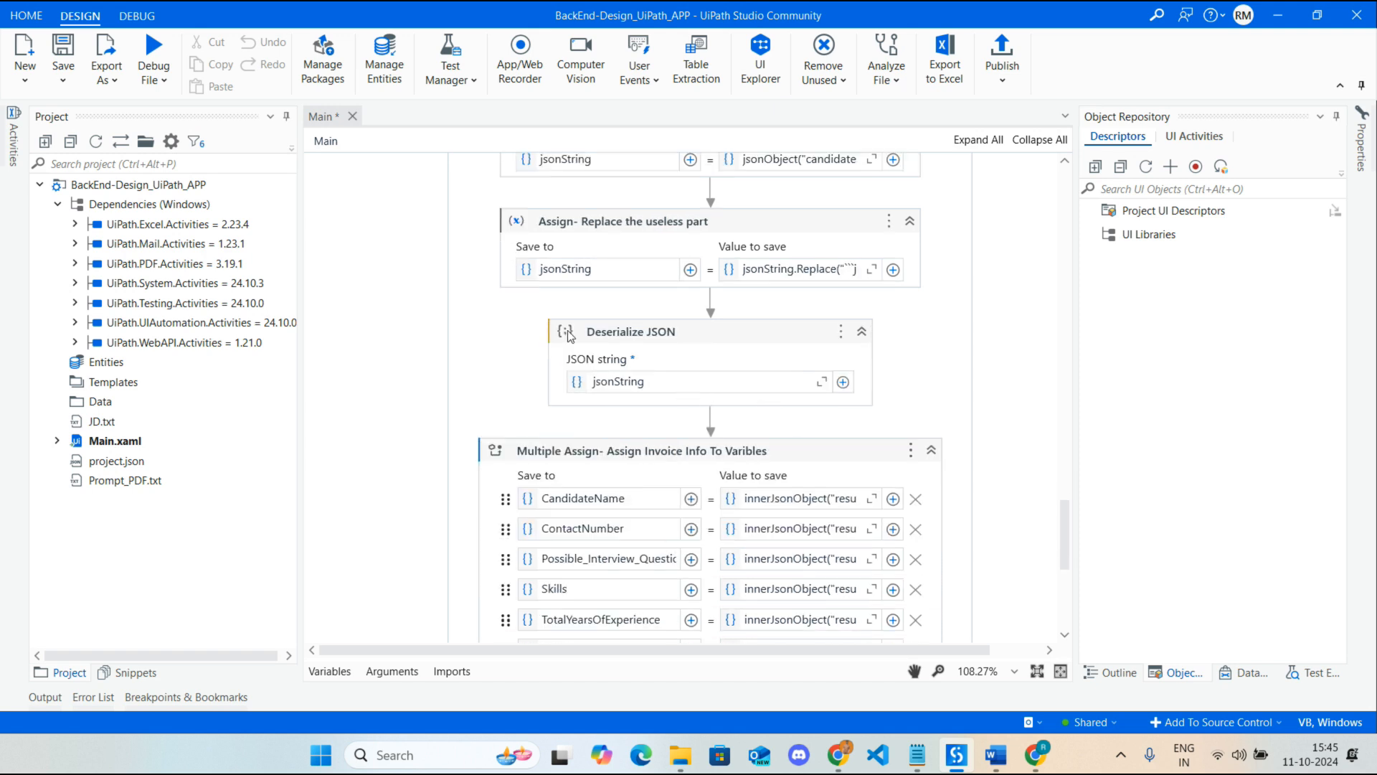
Review the Multiple Assign of candidate variables and the final message box, and save the Main workflow
scroll(714, 400, down, 3)
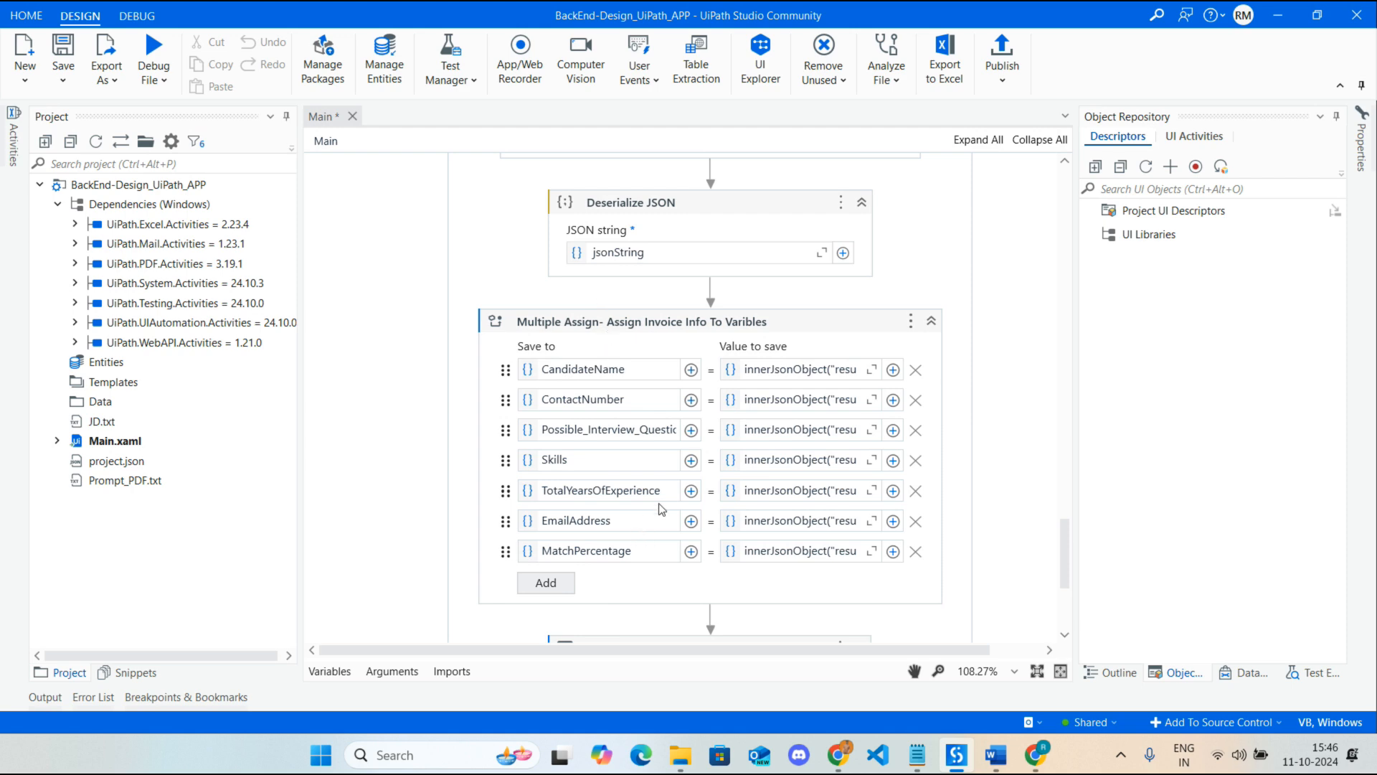
scroll(962, 383, down, 3)
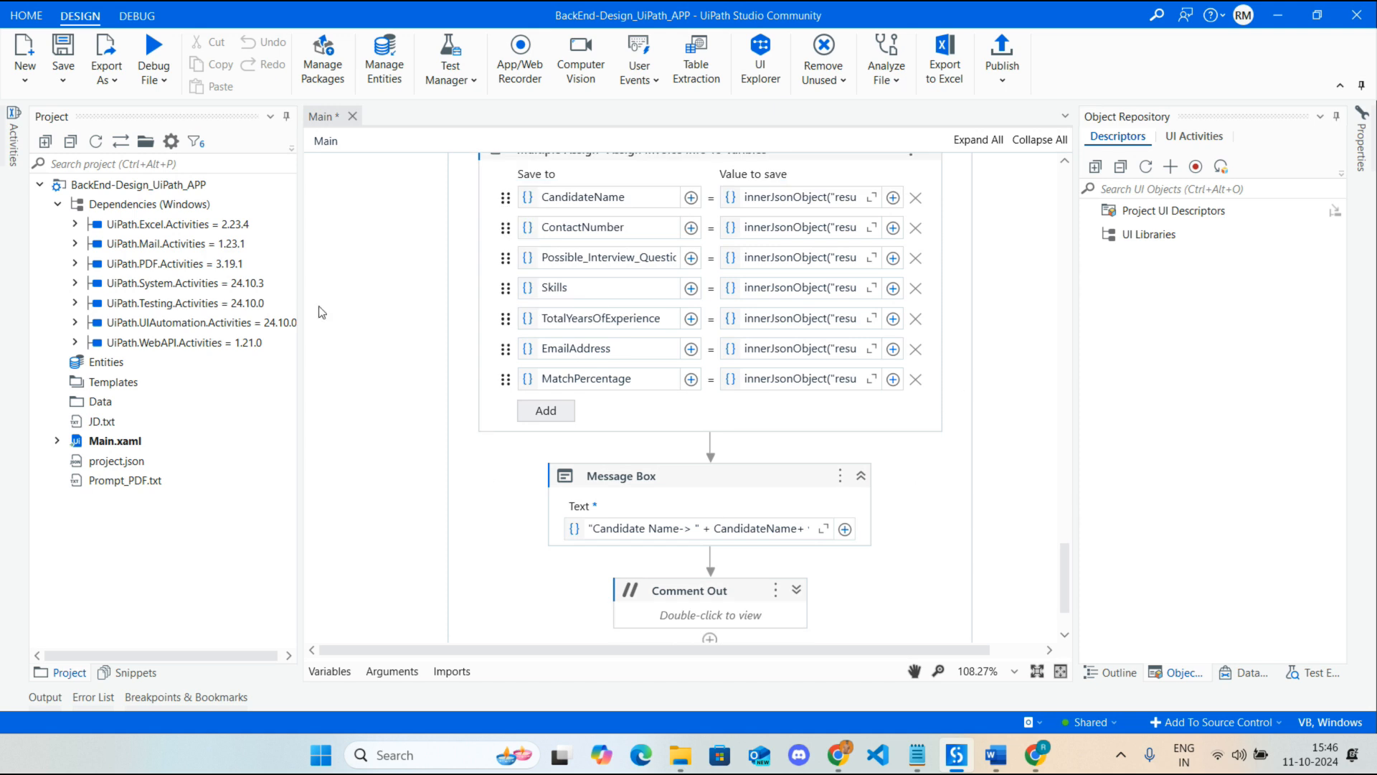
key(ctrl+s)
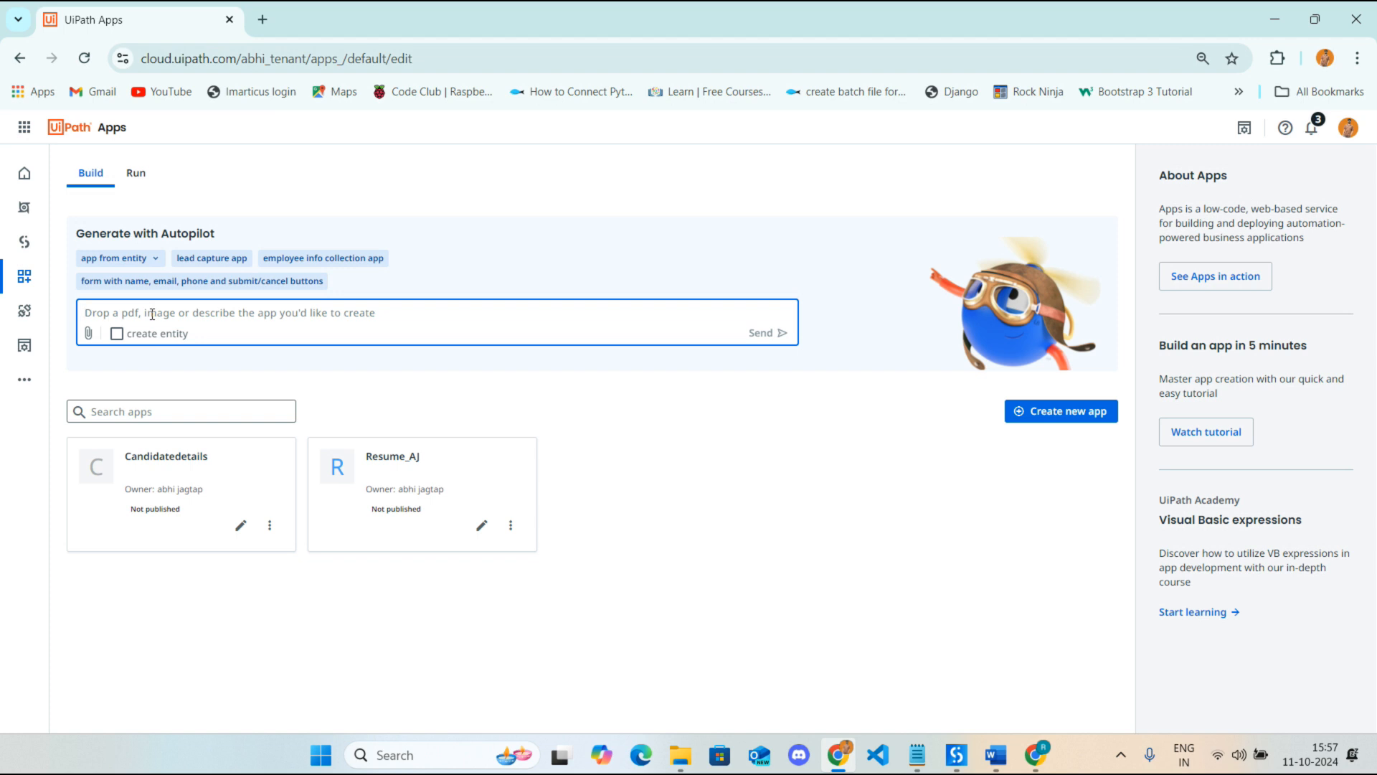
Open and dismiss the UiPath services list on the Apps page, and activate the Autopilot app description field
click(24, 127)
click(656, 229)
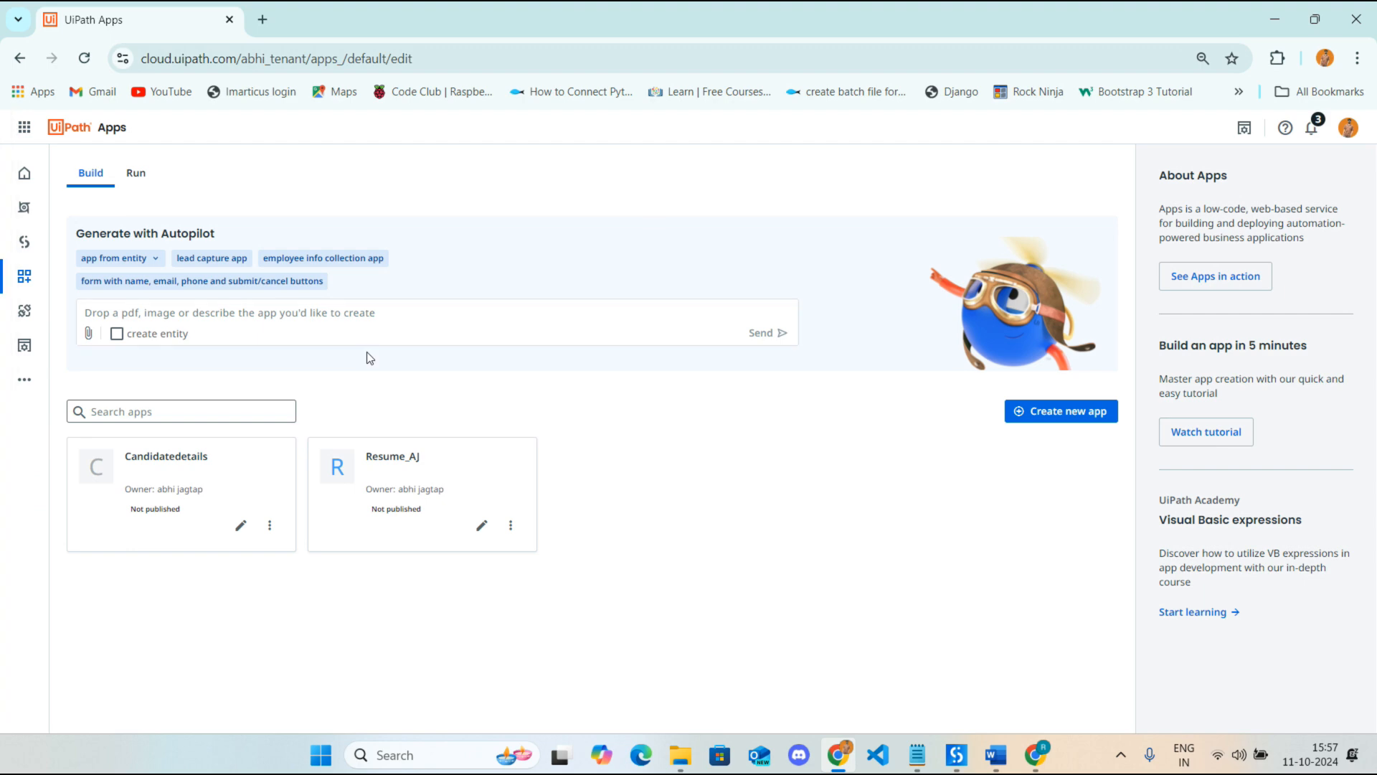
click(137, 316)
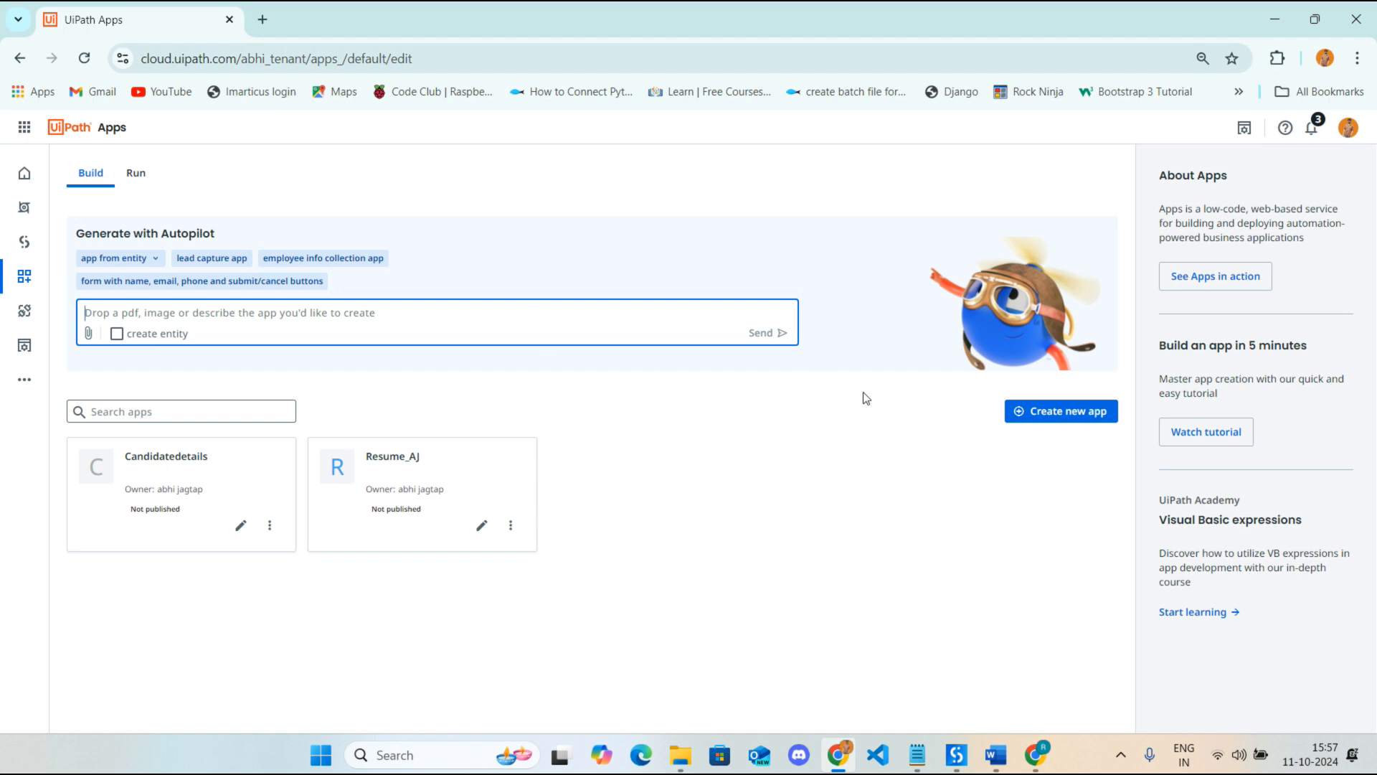
Switch to the running Resume Analyzer app and write "On the right side of the app I will require" in Notepad
click(1034, 755)
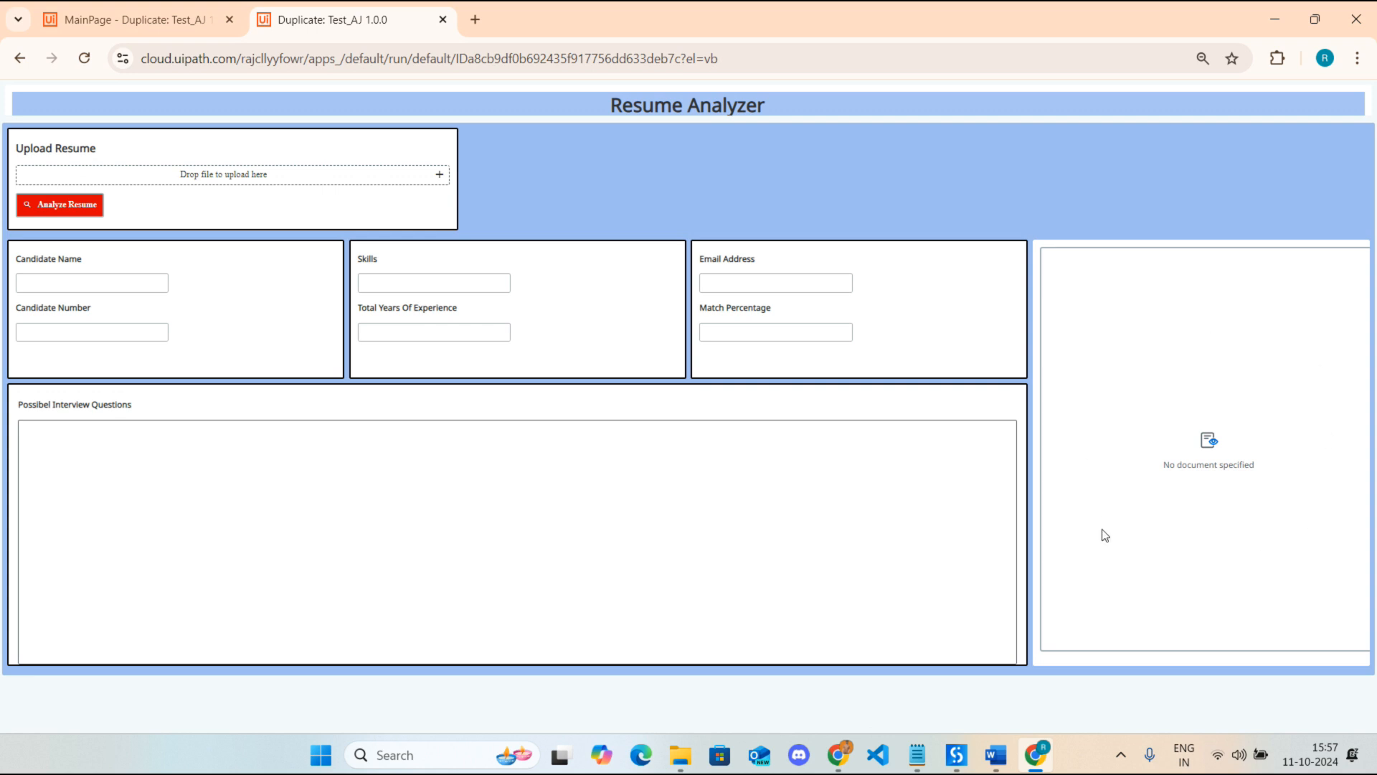
click(918, 755)
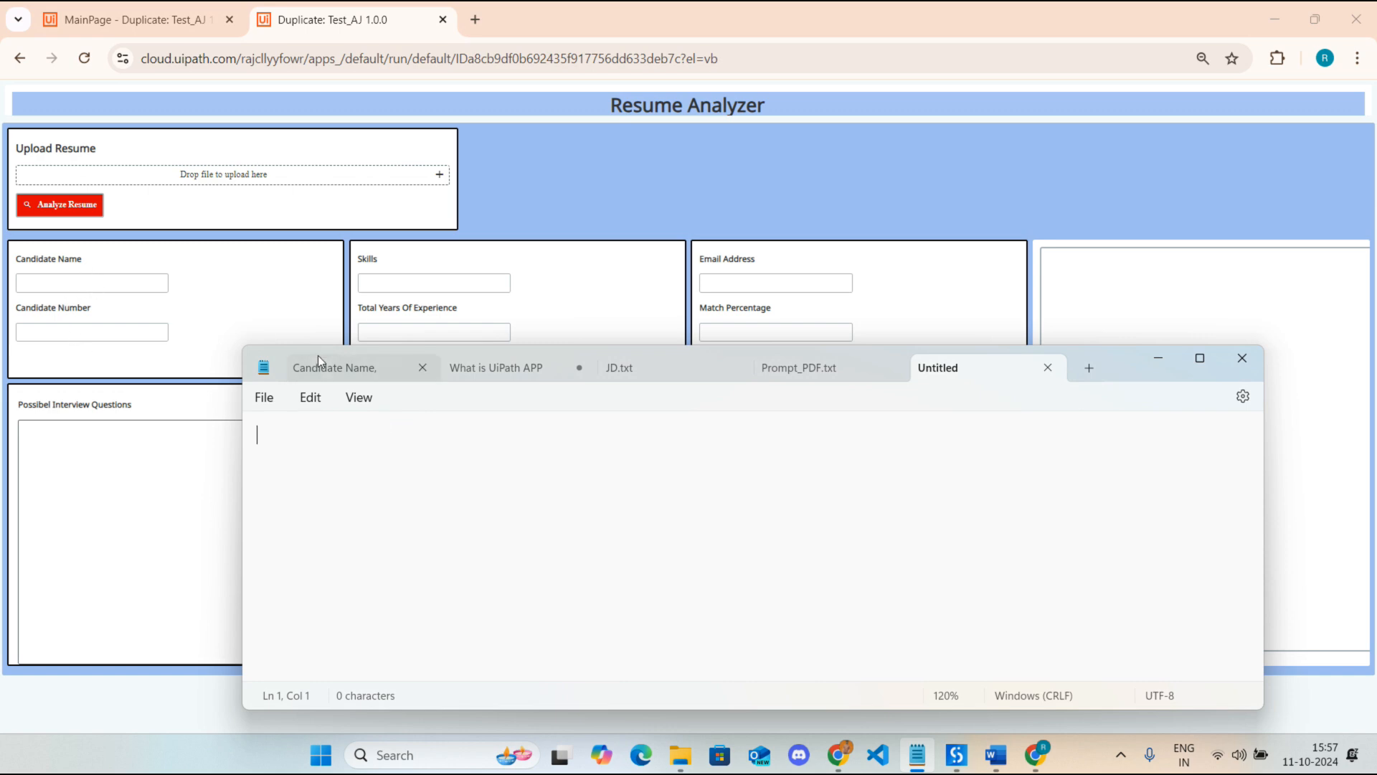
text(On the right )
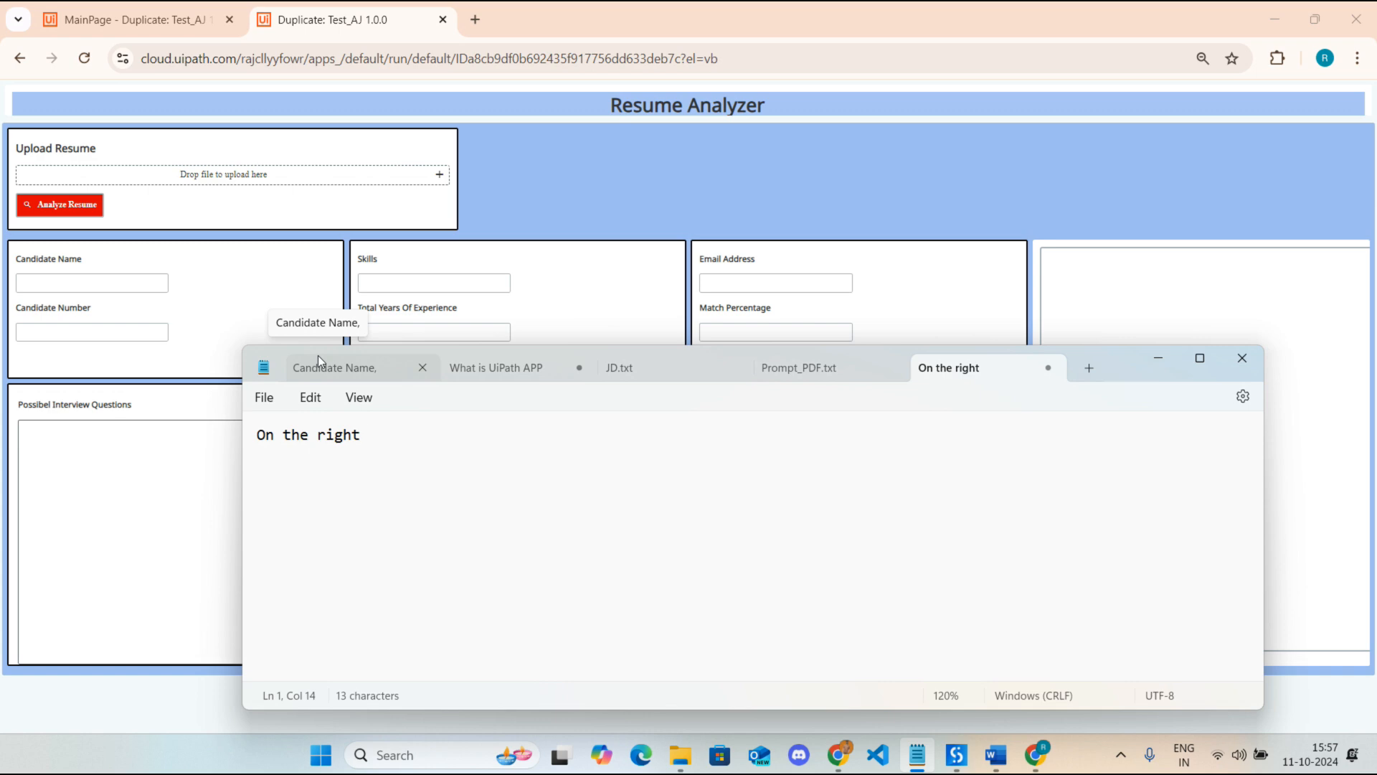
text(side of the app )
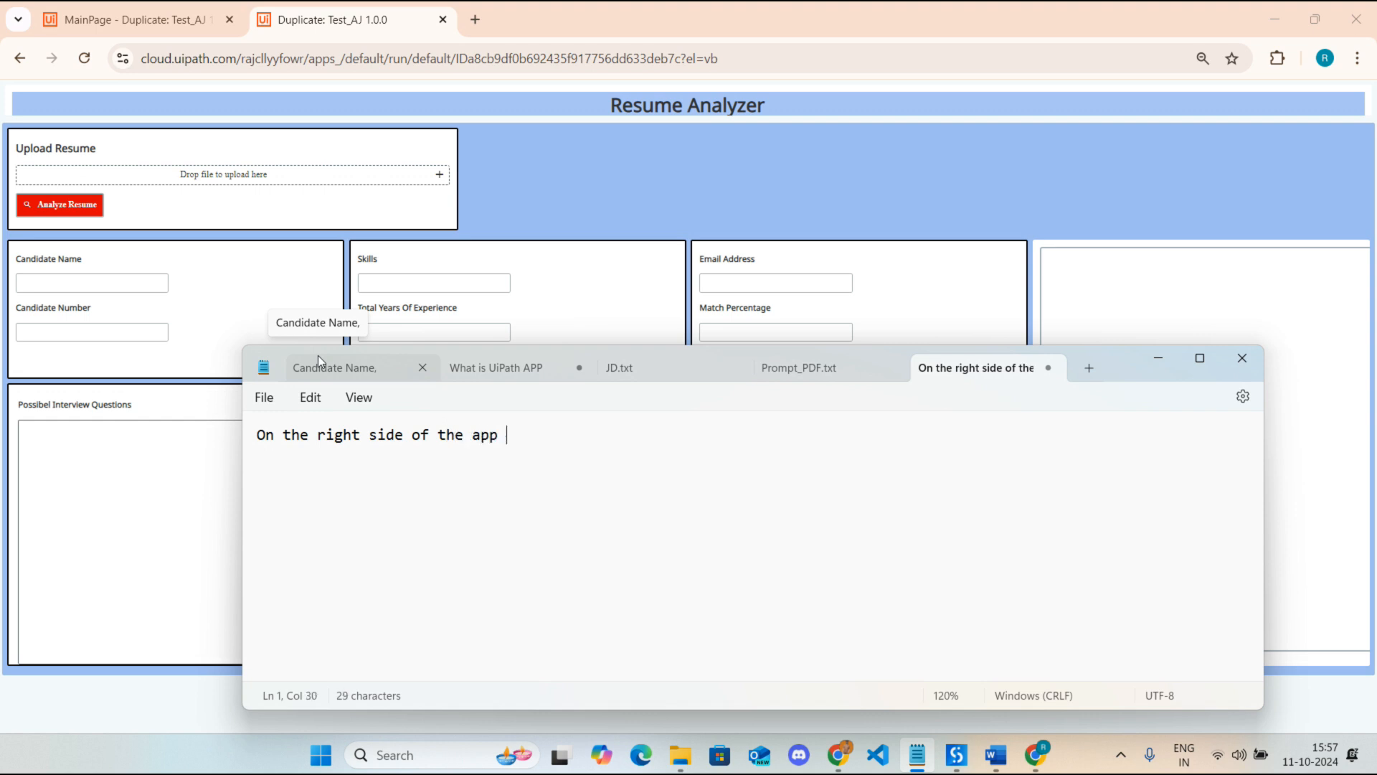
text(I will require)
Copy the Candidate Name label from the Resume Analyzer app onto a new line of the Notepad prompt
drag(83, 261, 15, 261)
key(ctrl+c)
key(alt+Tab)
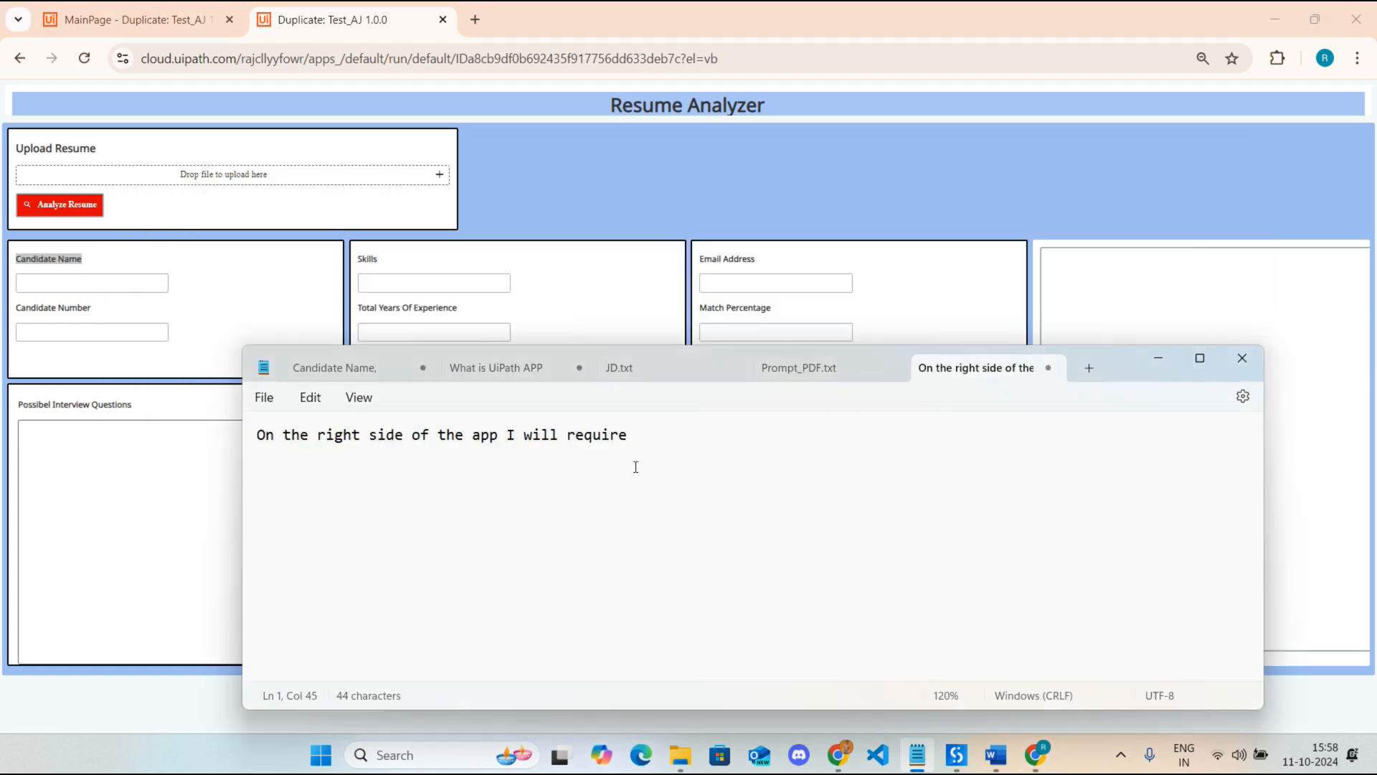
key(Return)
key(ctrl+v)
Add the Candidate Number label from the Resume Analyzer app as the following line of the Notepad prompt
drag(91, 308, 15, 312)
key(ctrl+c)
key(alt+Tab)
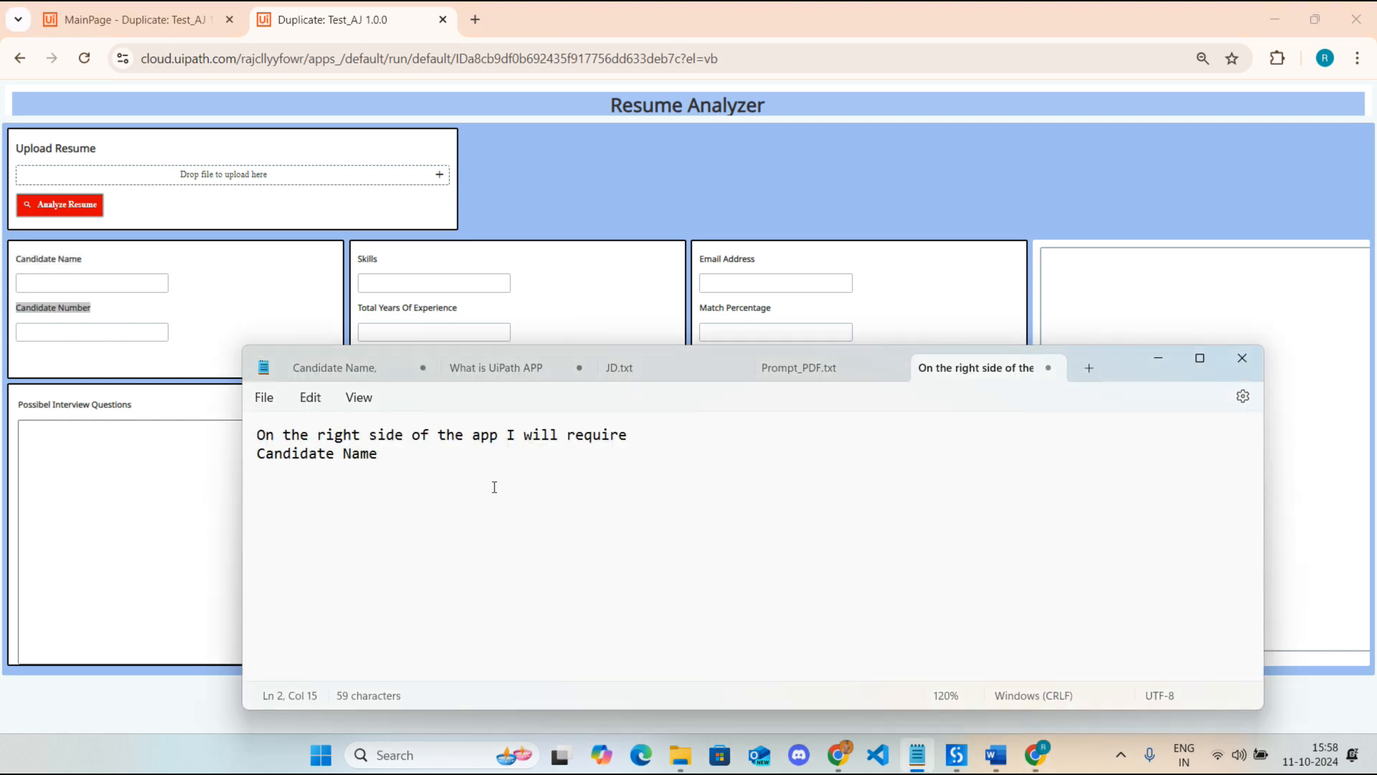
key(Return)
key(ctrl+v)
Copy the Skills label from the Resume Analyzer app onto its own line below Candidate Number in Notepad
drag(379, 258, 364, 258)
key(ctrl+c)
key(alt+Tab)
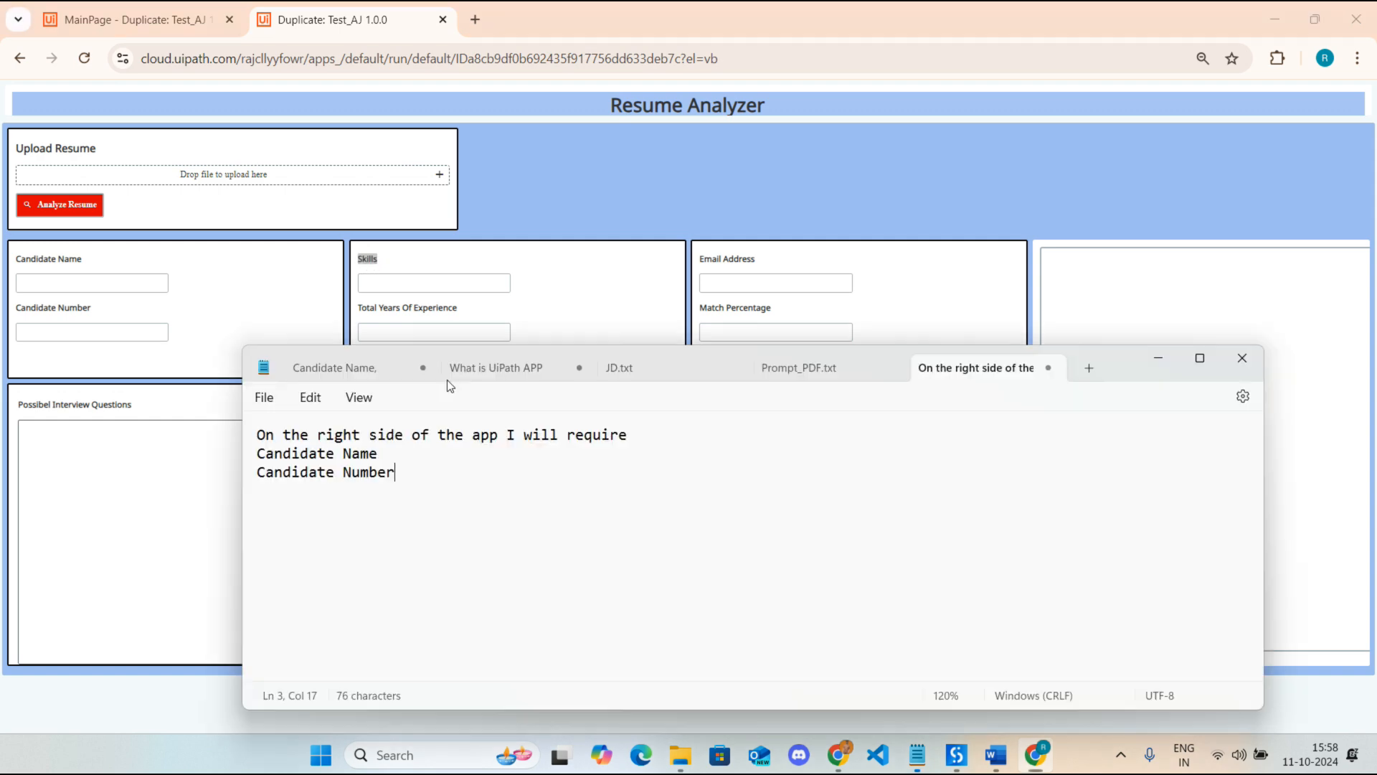
key(ctrl+v)
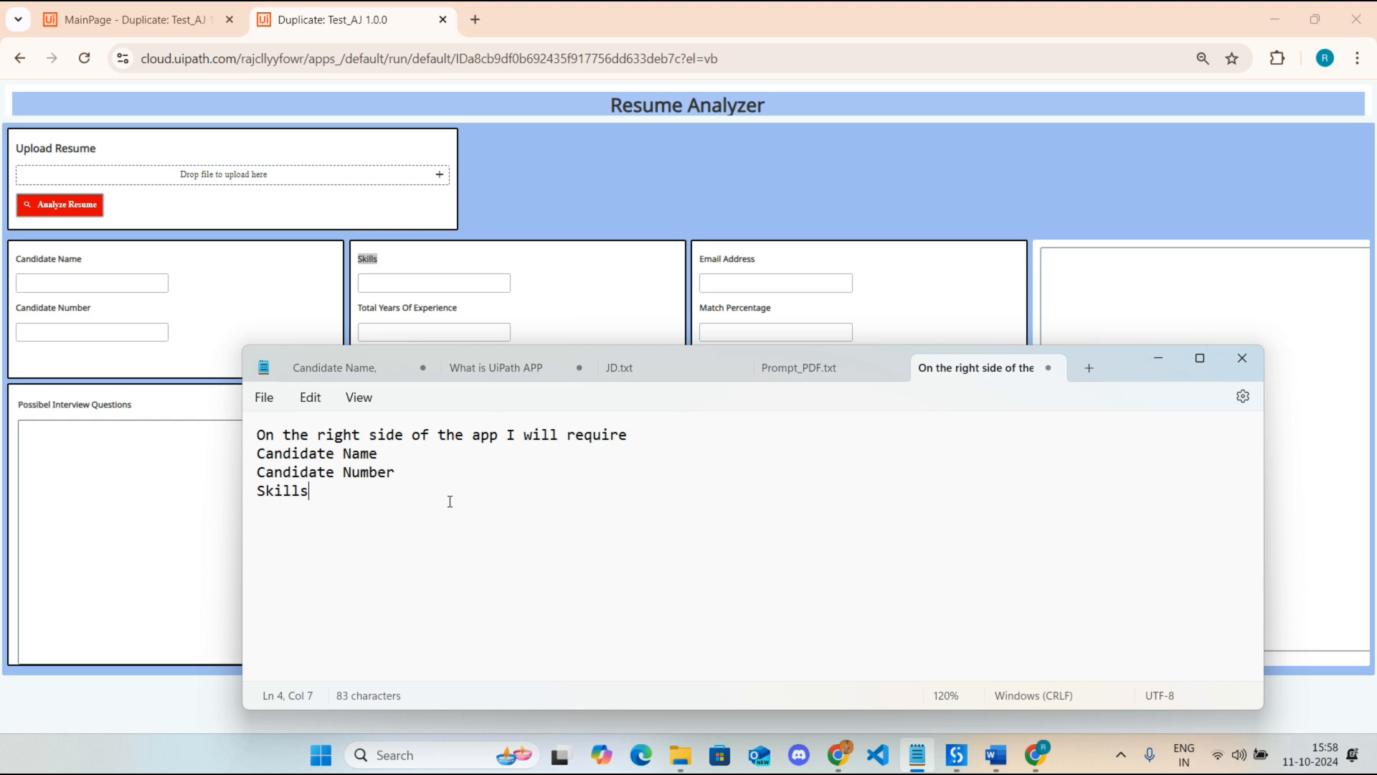
Copy the Total Years Of Experience label from the Resume Analyzer app onto a new line below Skills in Notepad
click(499, 308)
key(ctrl+c)
key(alt+Tab)
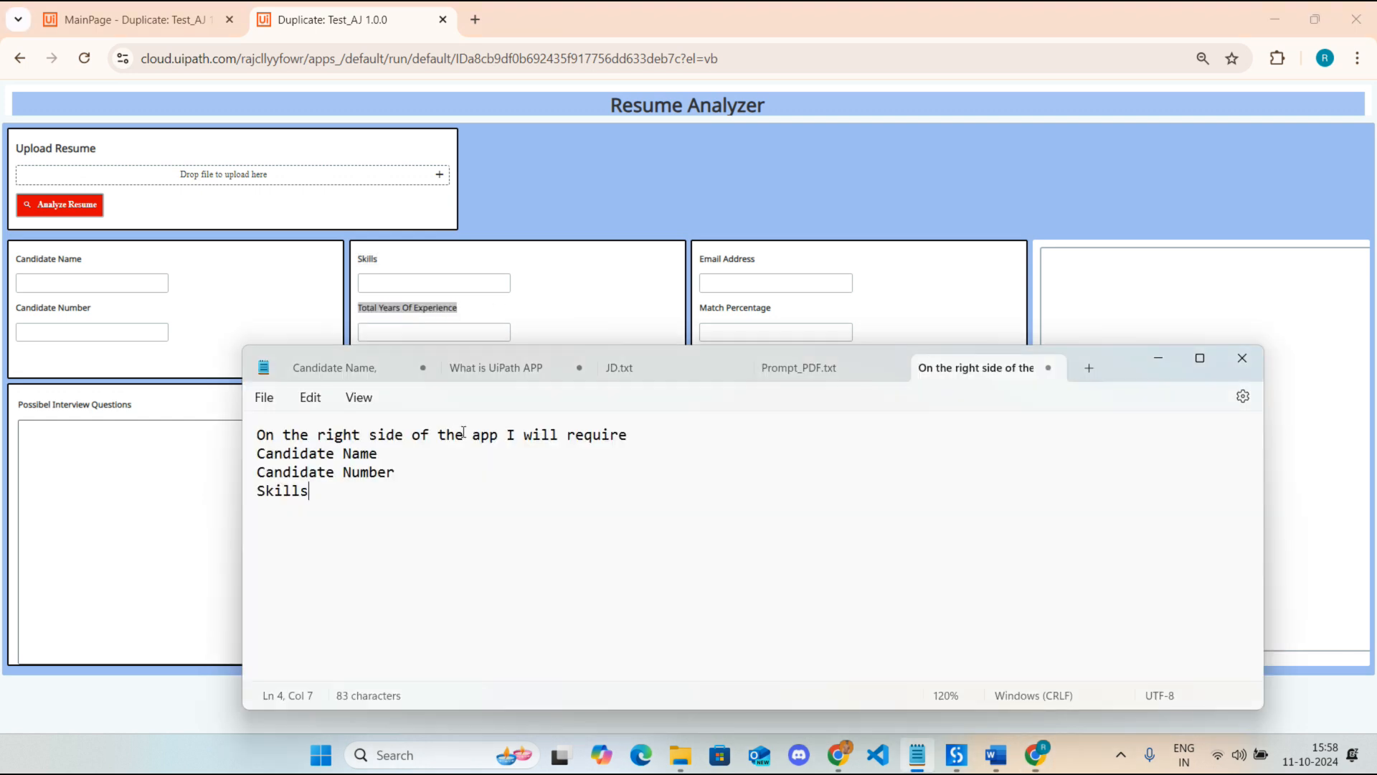
key(Return)
key(ctrl+v)
Copy the Email Address label from the Resume Analyzer app onto its own line below Total Years Of Experience in Notepad
drag(753, 261, 705, 259)
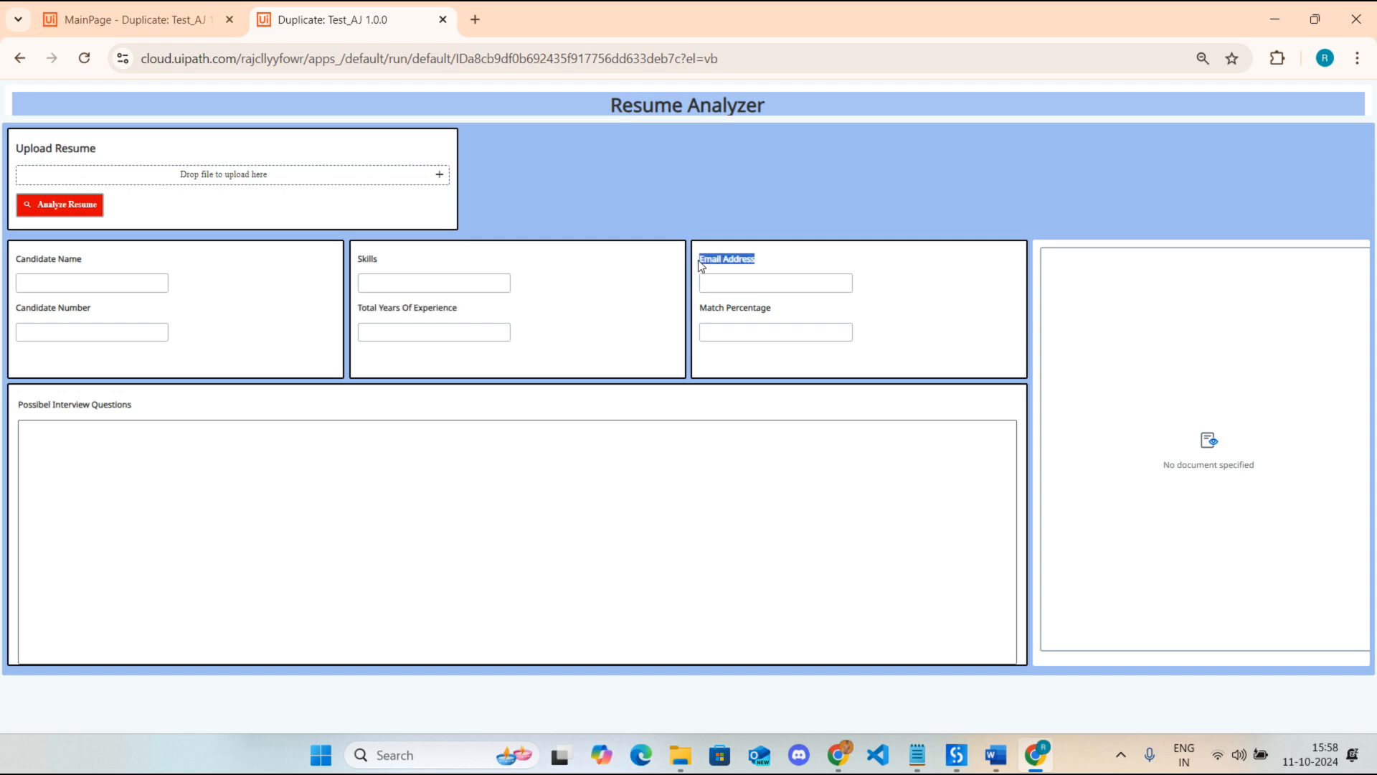
key(ctrl+c)
key(alt+Tab)
key(Return)
Copy the Match Percentage label from the Resume Analyzer app onto the line below Email Address in Notepad
key(alt+Tab)
drag(774, 310, 694, 322)
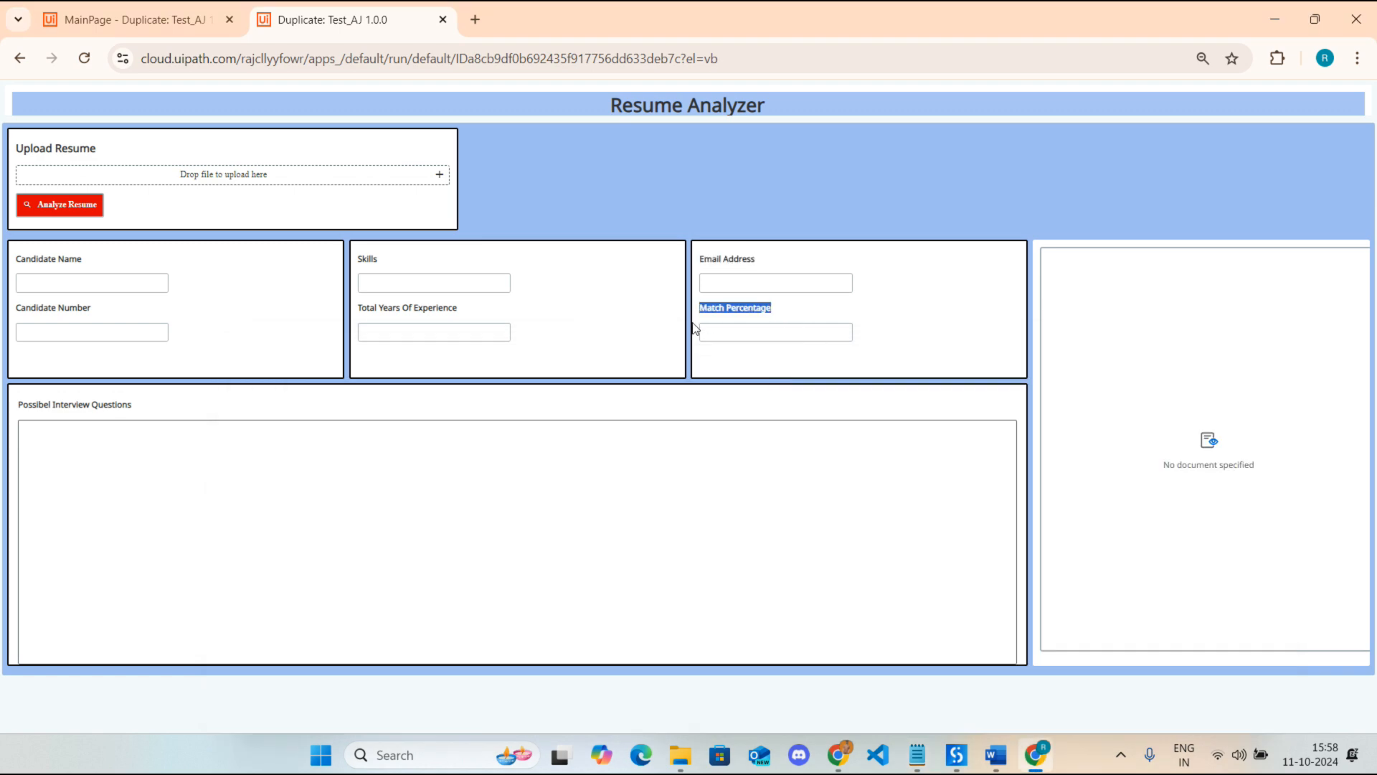
key(alt+Tab)
key(ctrl+v)
key(ctrl+v)
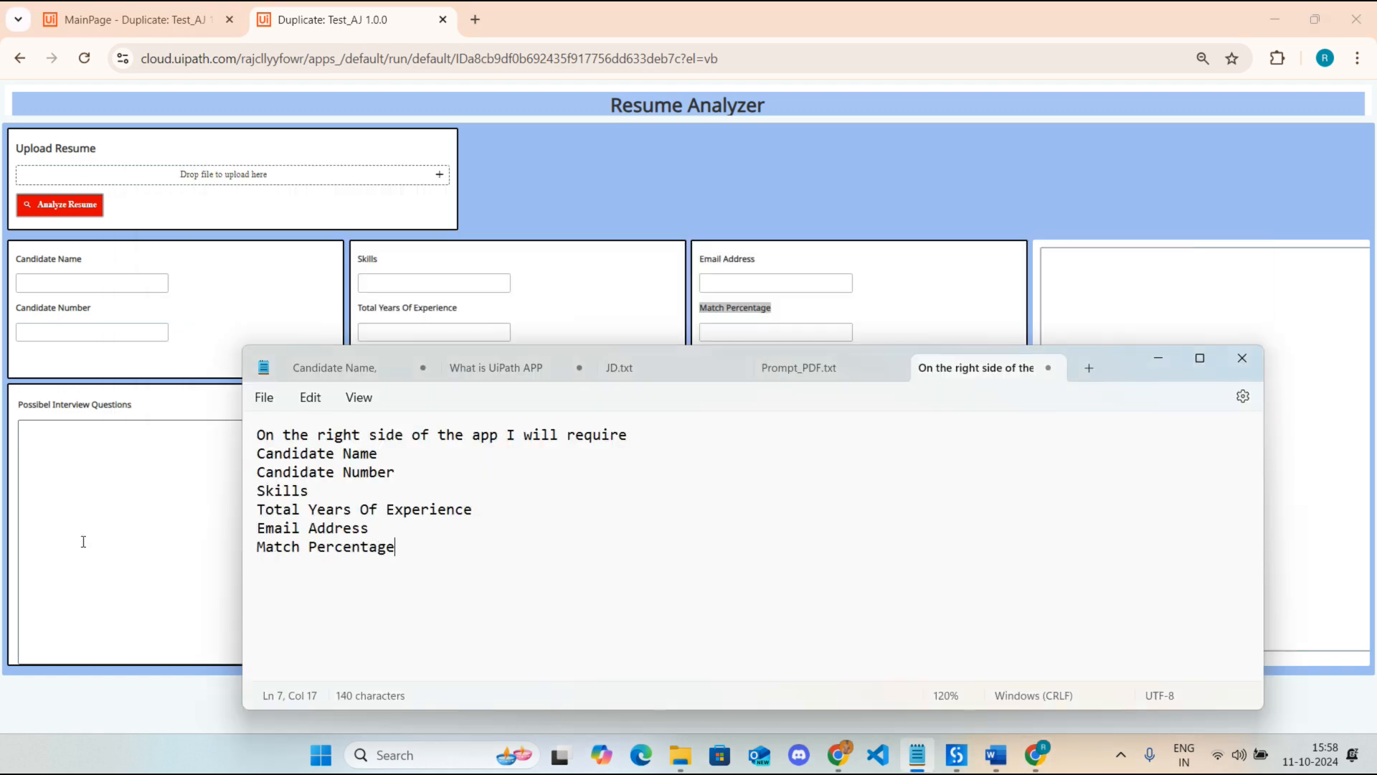
Add the line "& Possibel Interview Questions in text area also I will" to the Notepad prompt, copying the questions label from the Resume Analyzer app
drag(133, 408, 17, 409)
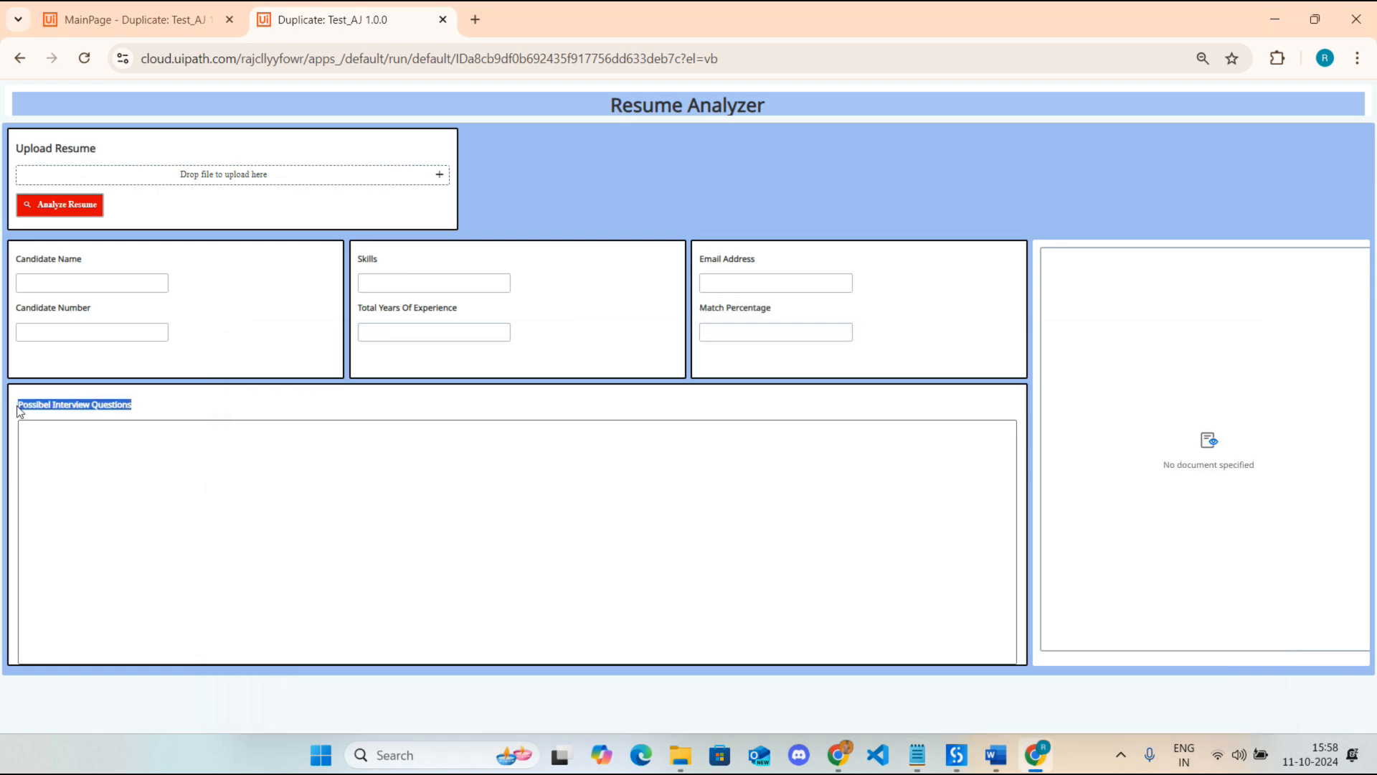
key(alt+Tab)
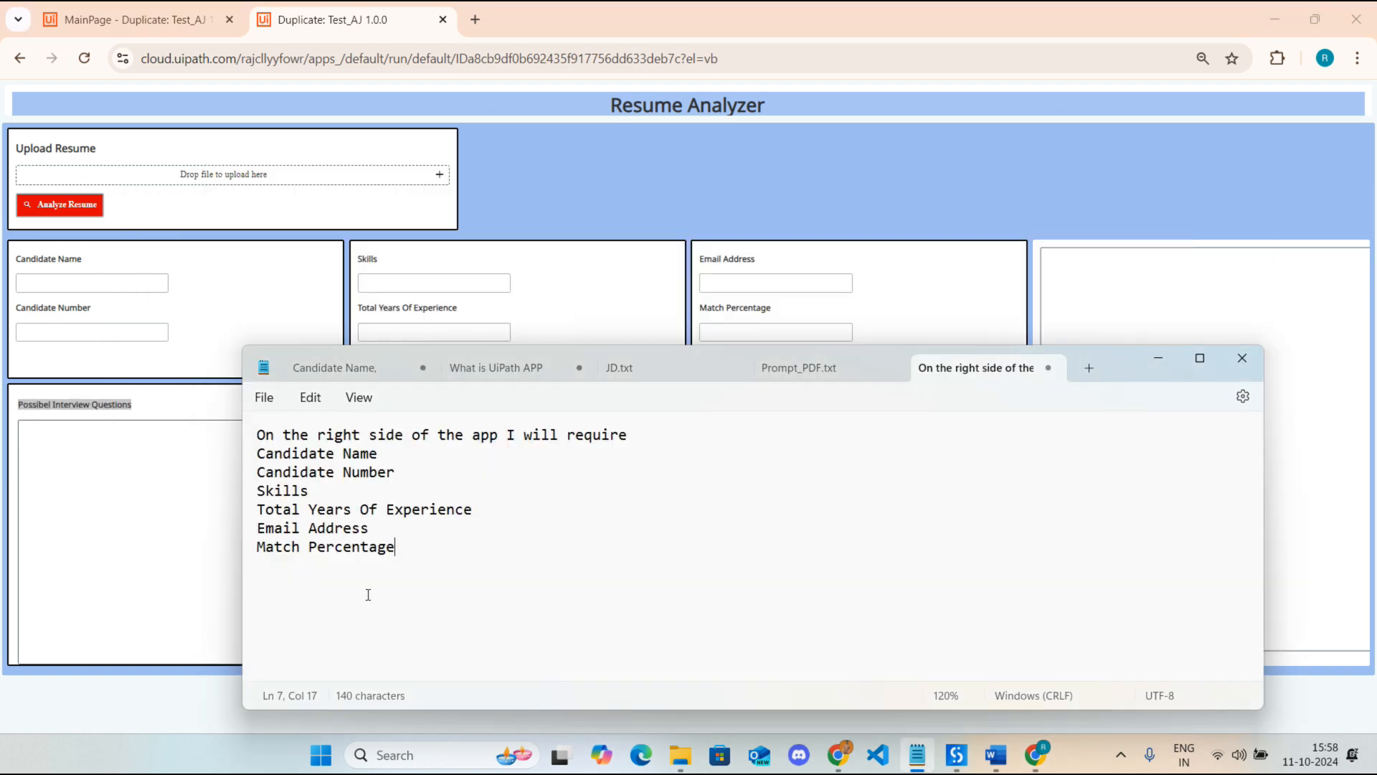
key(Return)
text(& pos)
text(in t)
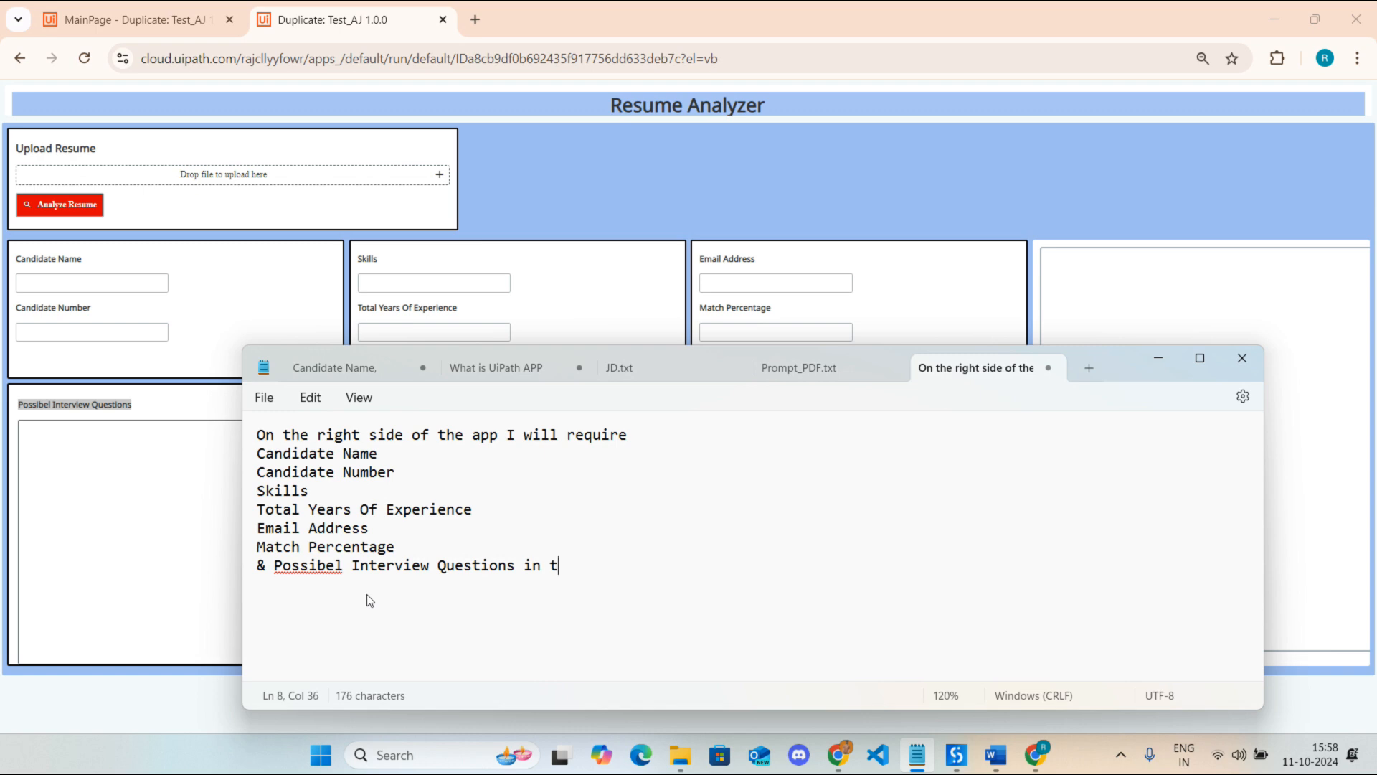
text(ext are)
text(a also I will )
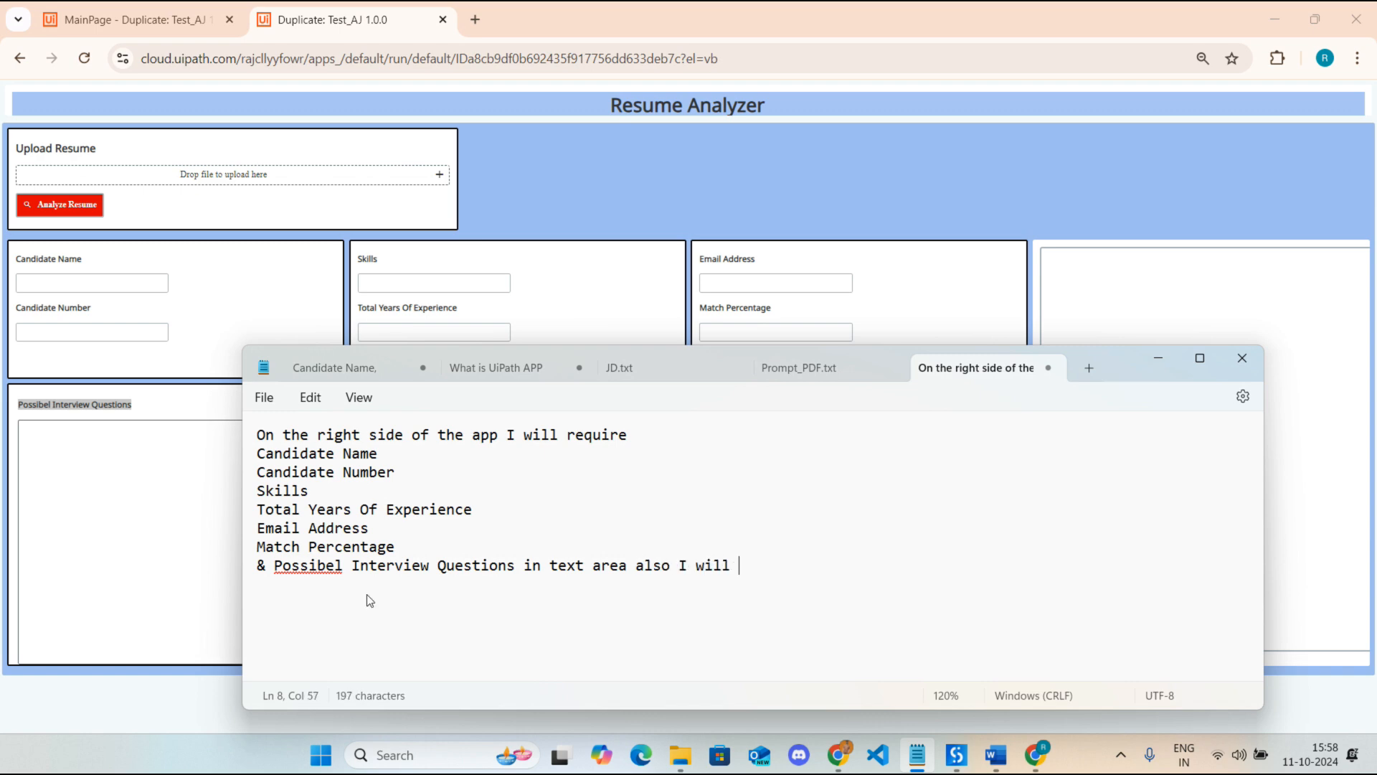
Continue the last prompt line with "require a button to run the flow & a document uploader to"
text(require a button t)
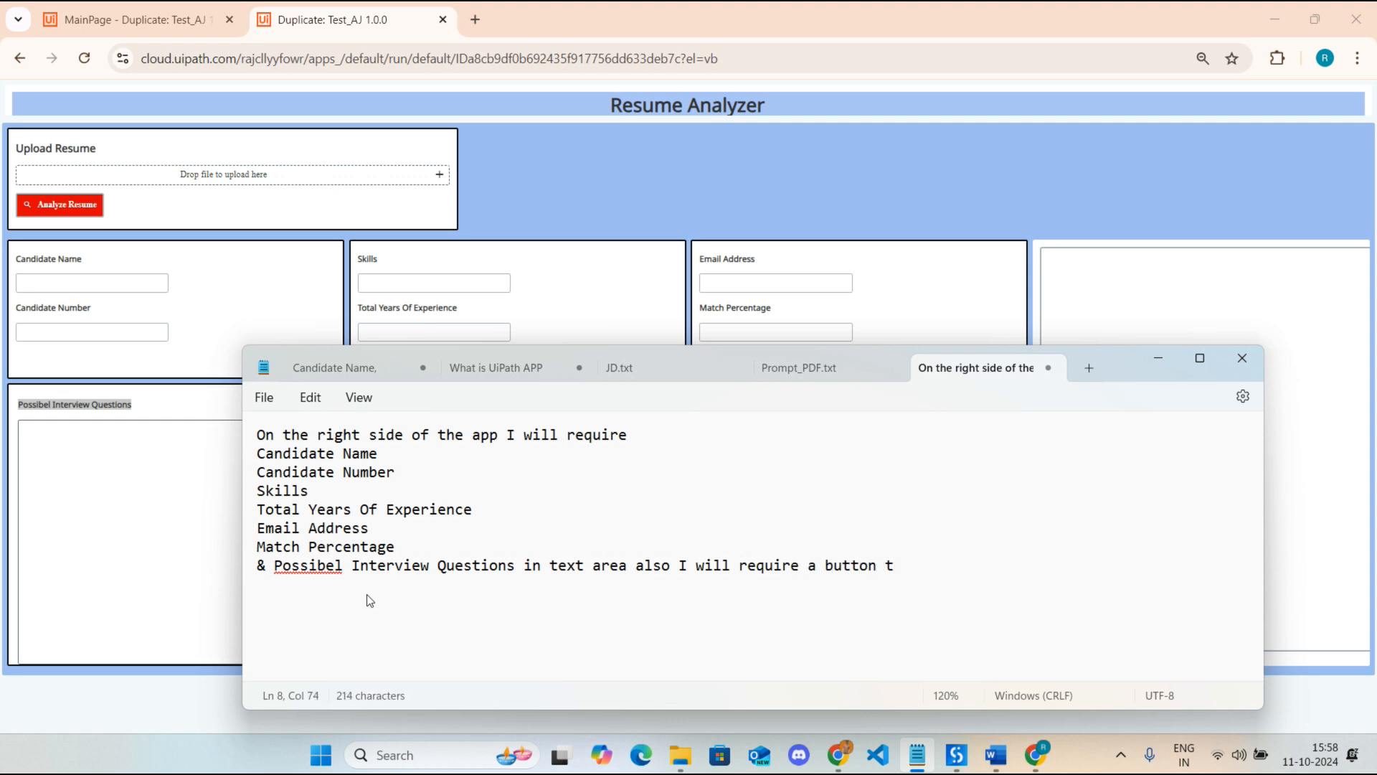
text(o run the flow & a u)
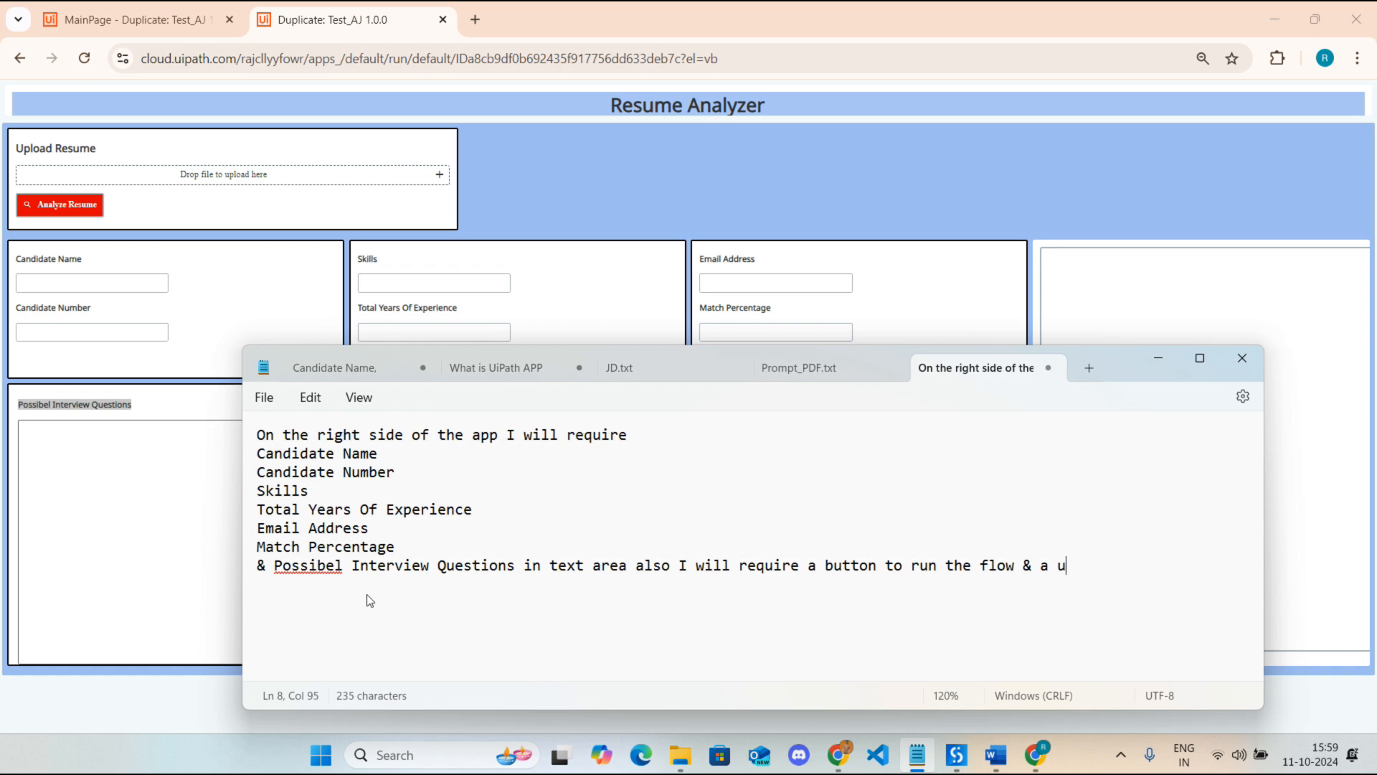
key(BackSpace)
text(document upl)
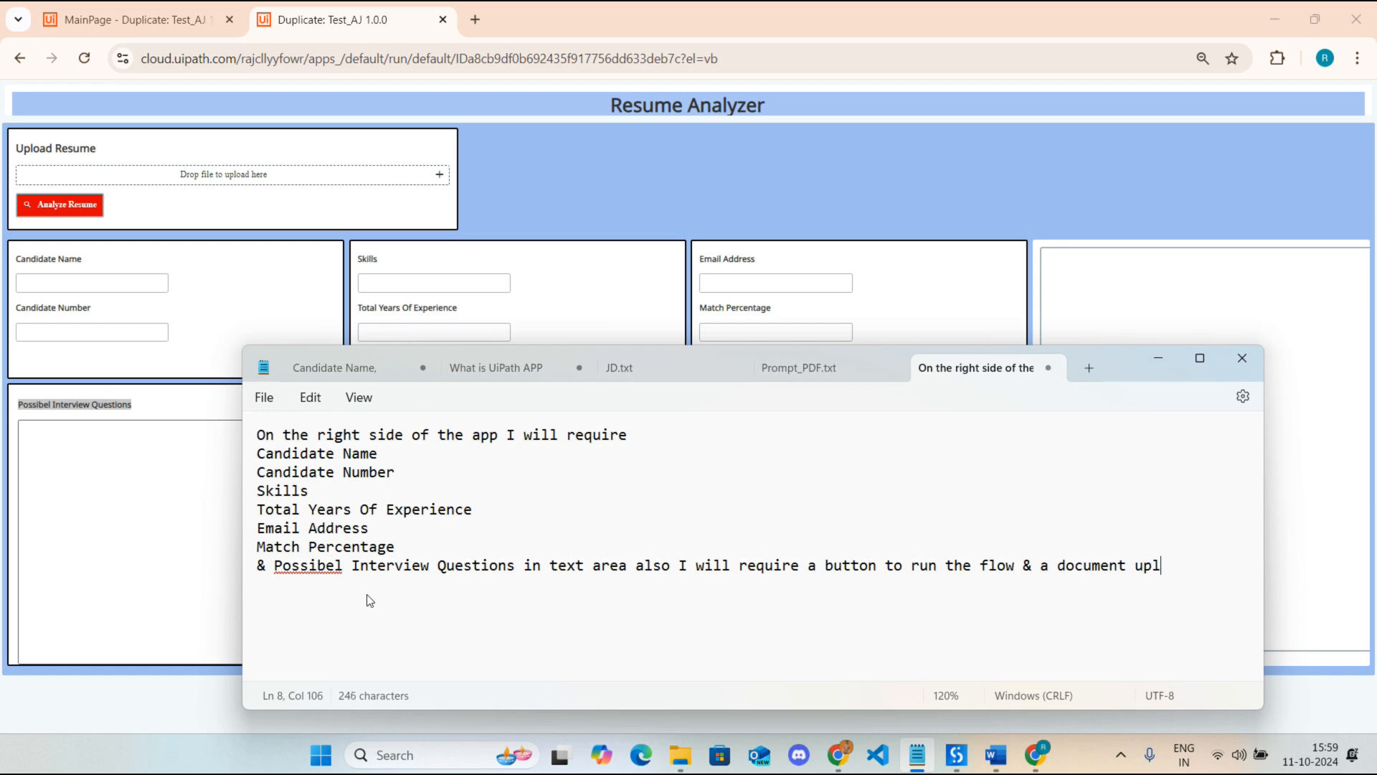
text(oader to )
Finish the prompt sentence with "upload the document & to see the document a document viewer"
text(uplo)
text(d)
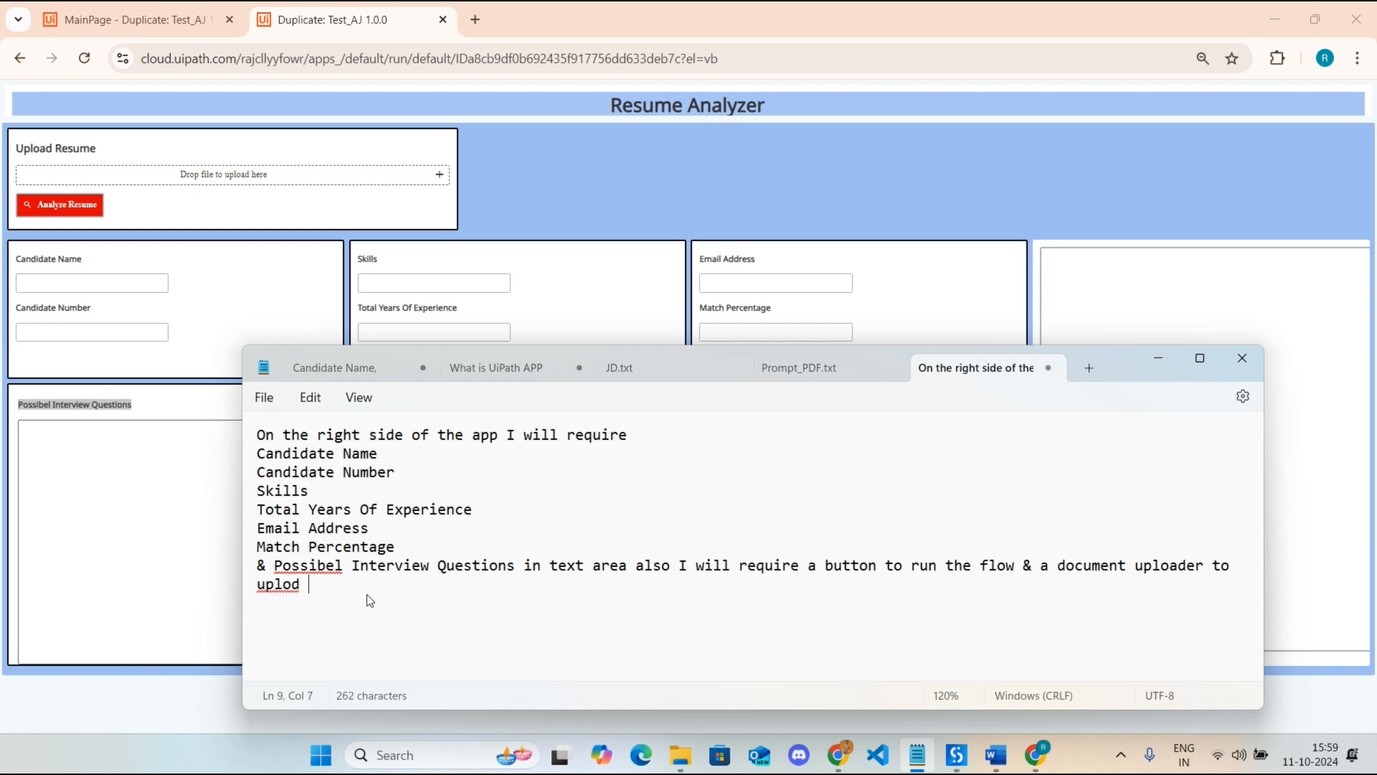
key(BackSpace)
key(BackSpace)
key(BackSpace)
text(ad)
key(BackSpace)
key(BackSpace)
key(BackSpace)
text(oad the document & to s)
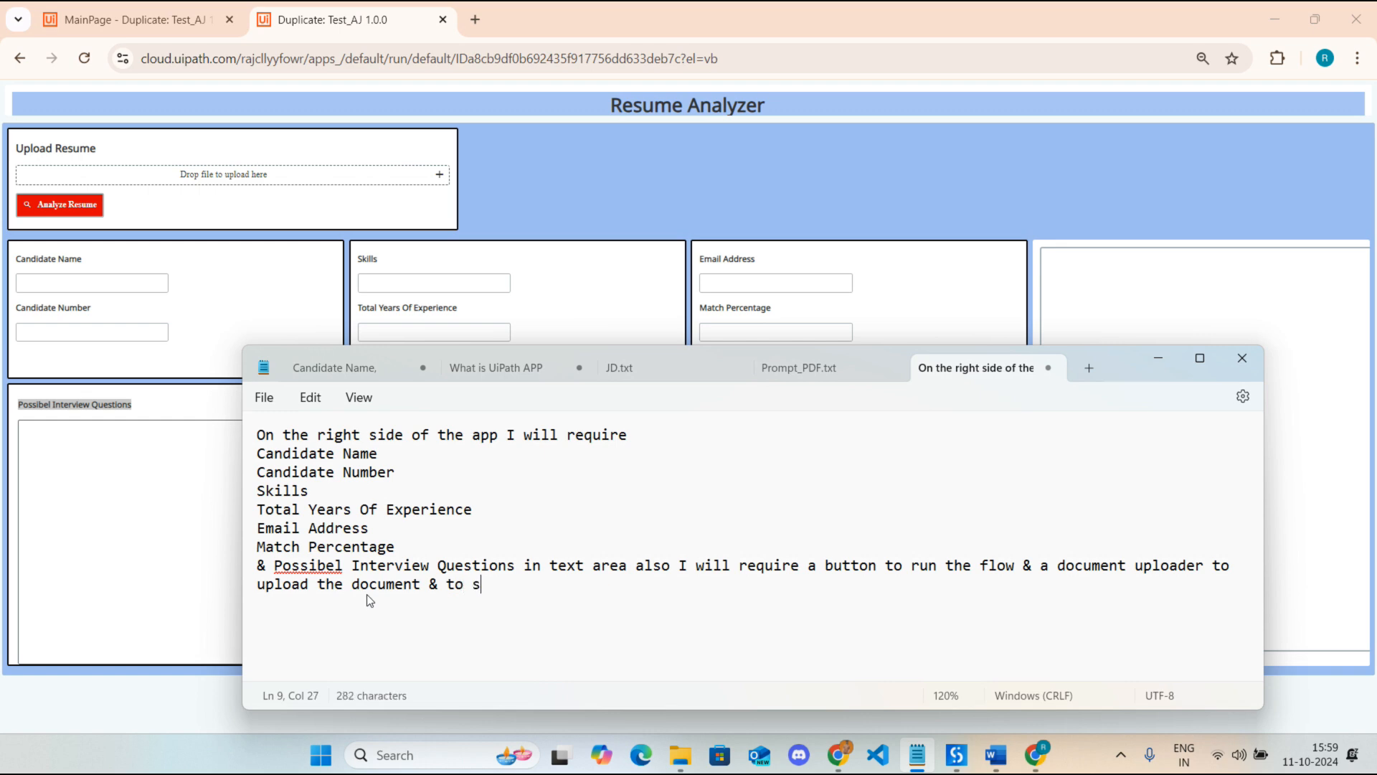
text(ee the document a docm)
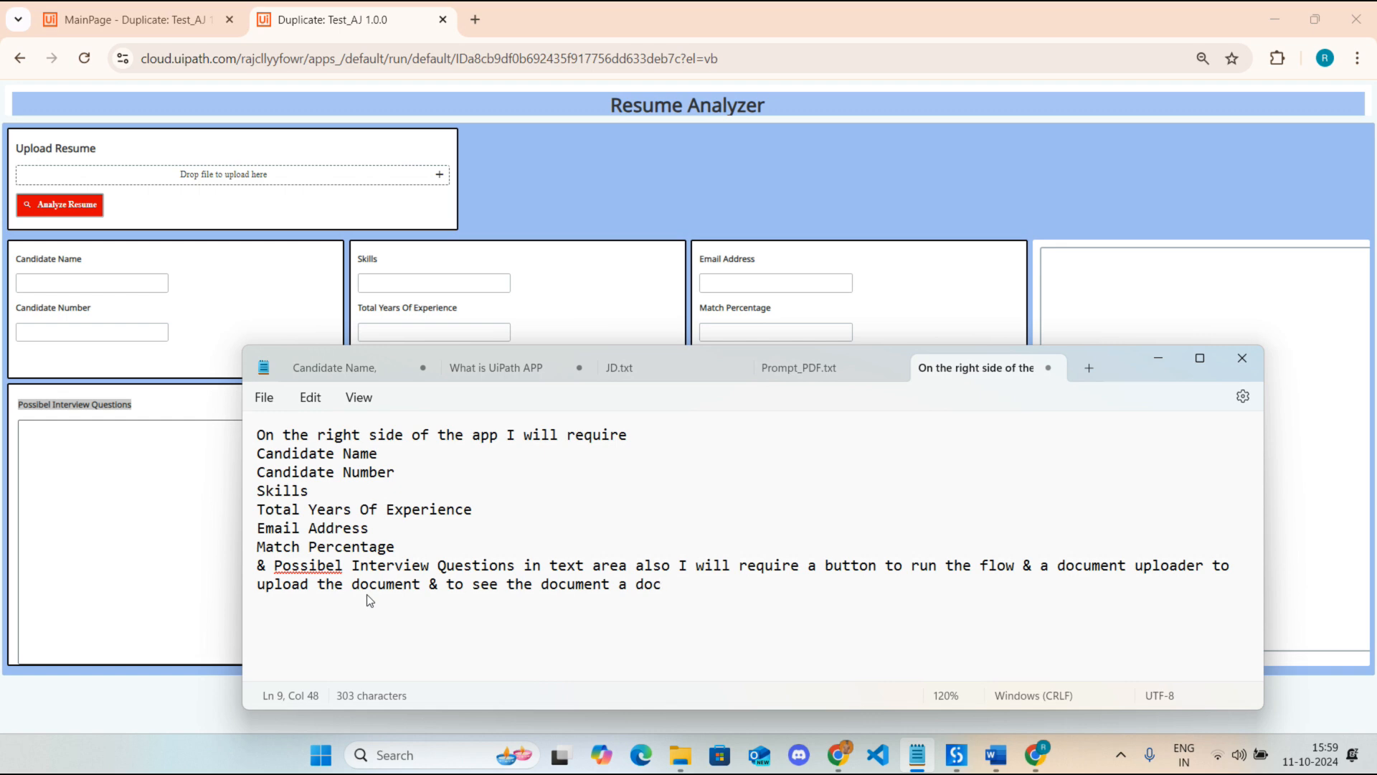
text(ument viewer)
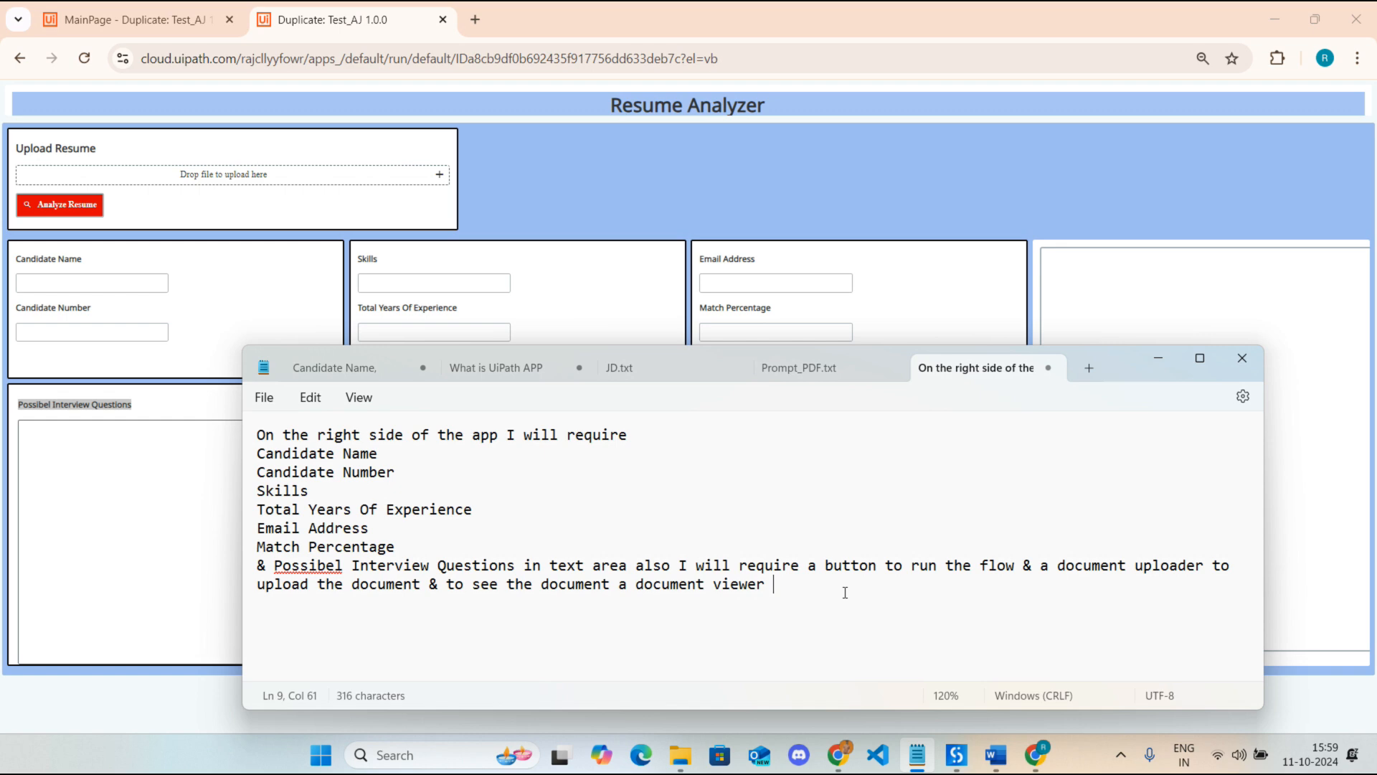
Correct the misspelled word "Possibel" to "Possible" in the Notepad prompt using the spelling suggestion
drag(809, 592, 86, 416)
click(891, 616)
drag(772, 590, 246, 416)
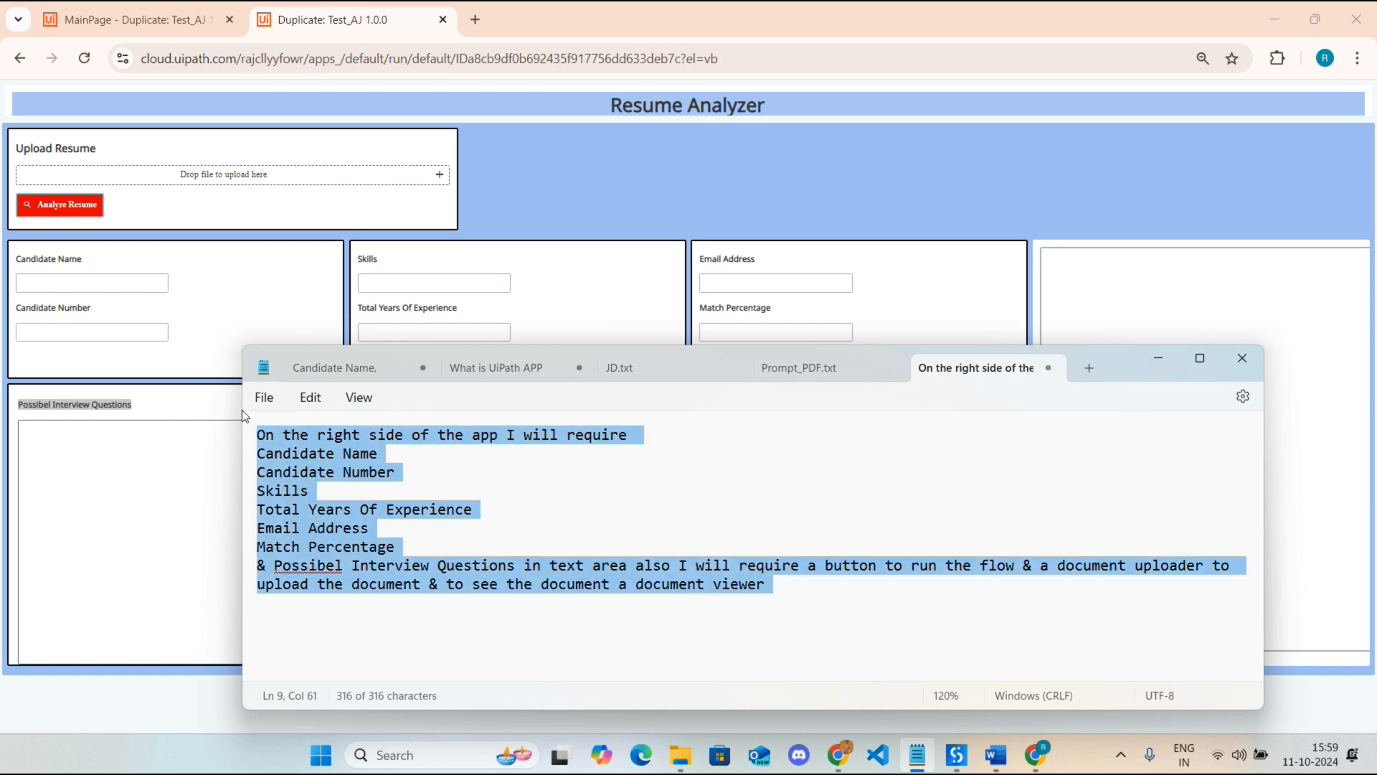
right_click(330, 567)
key(Escape)
click(345, 566)
right_click(302, 566)
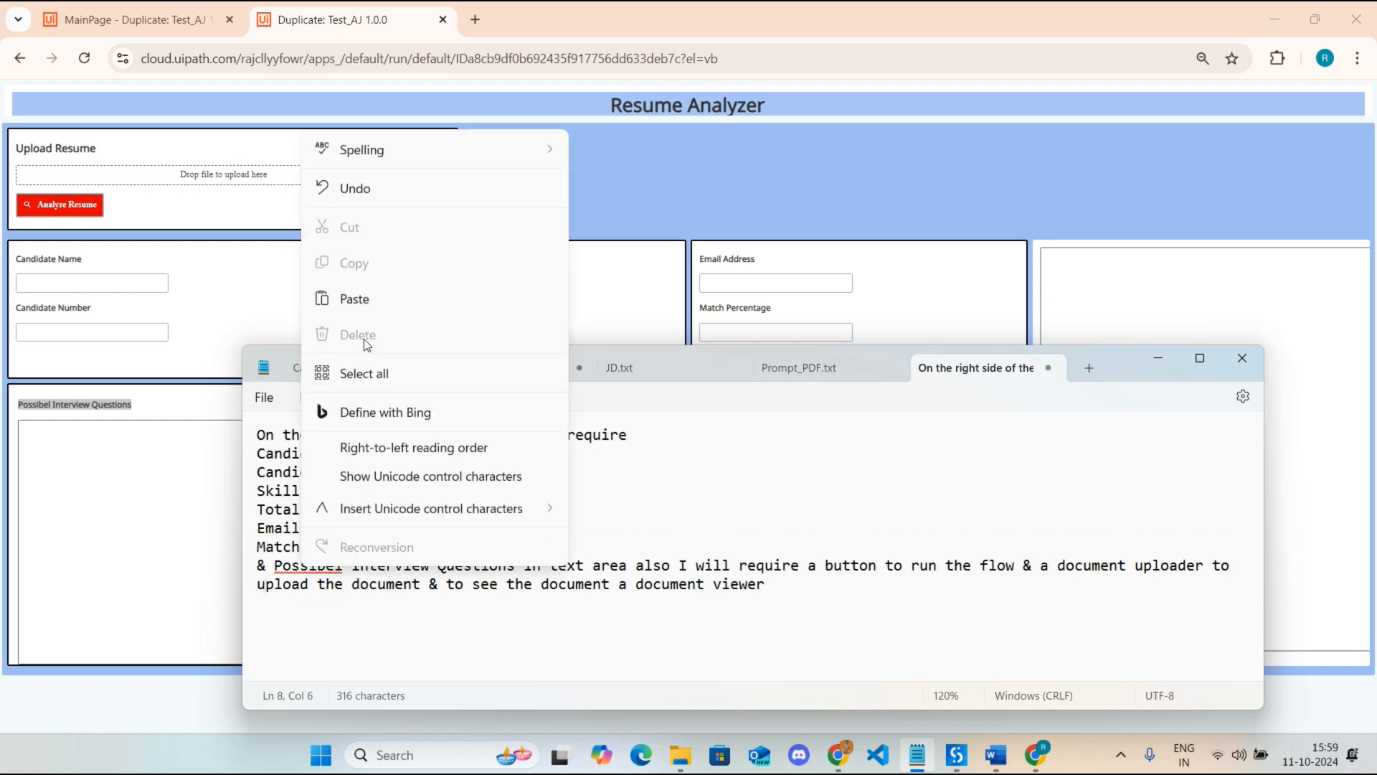
mouse_move(378, 152)
click(603, 152)
Copy the whole Notepad prompt into the Autopilot app description in UiPath Apps in Chrome and send it to generate the app
drag(775, 585, 261, 436)
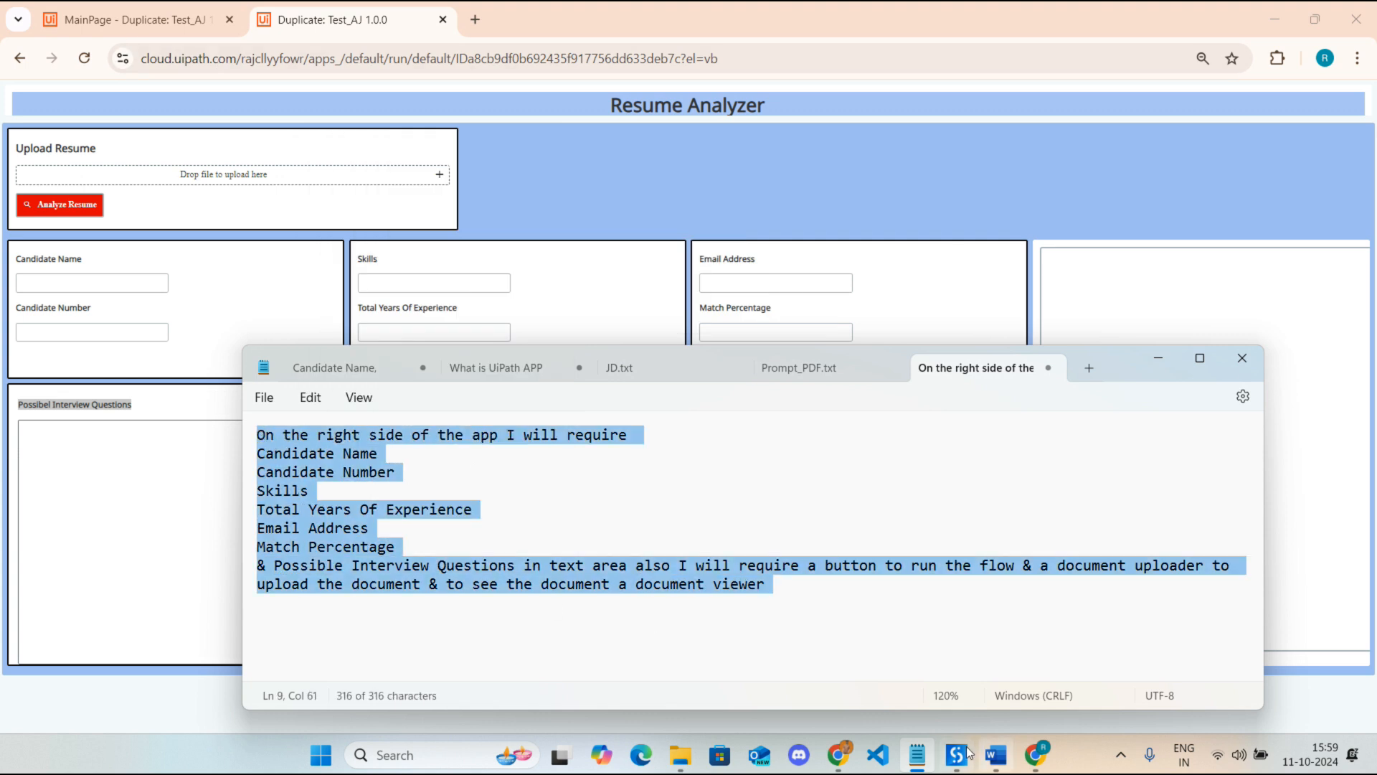
click(836, 760)
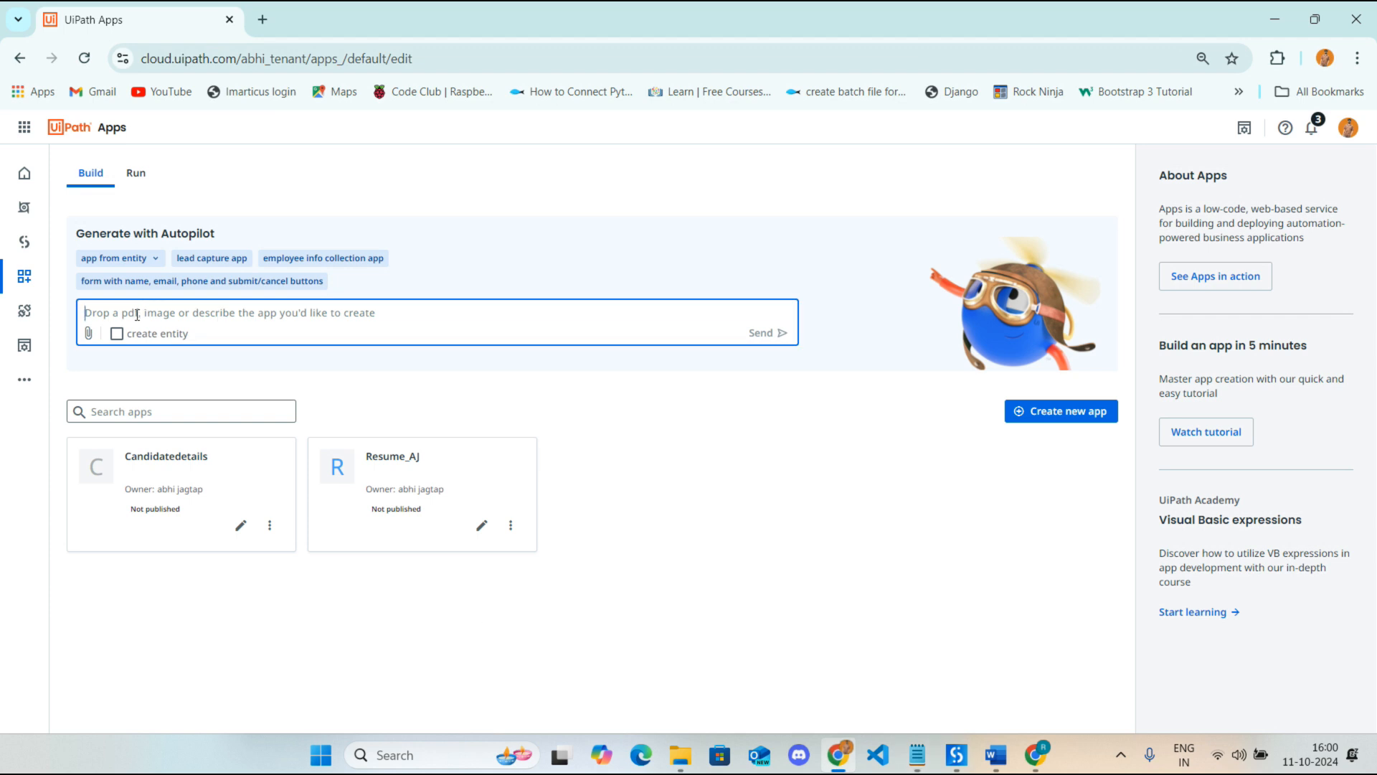
key(ctrl+v)
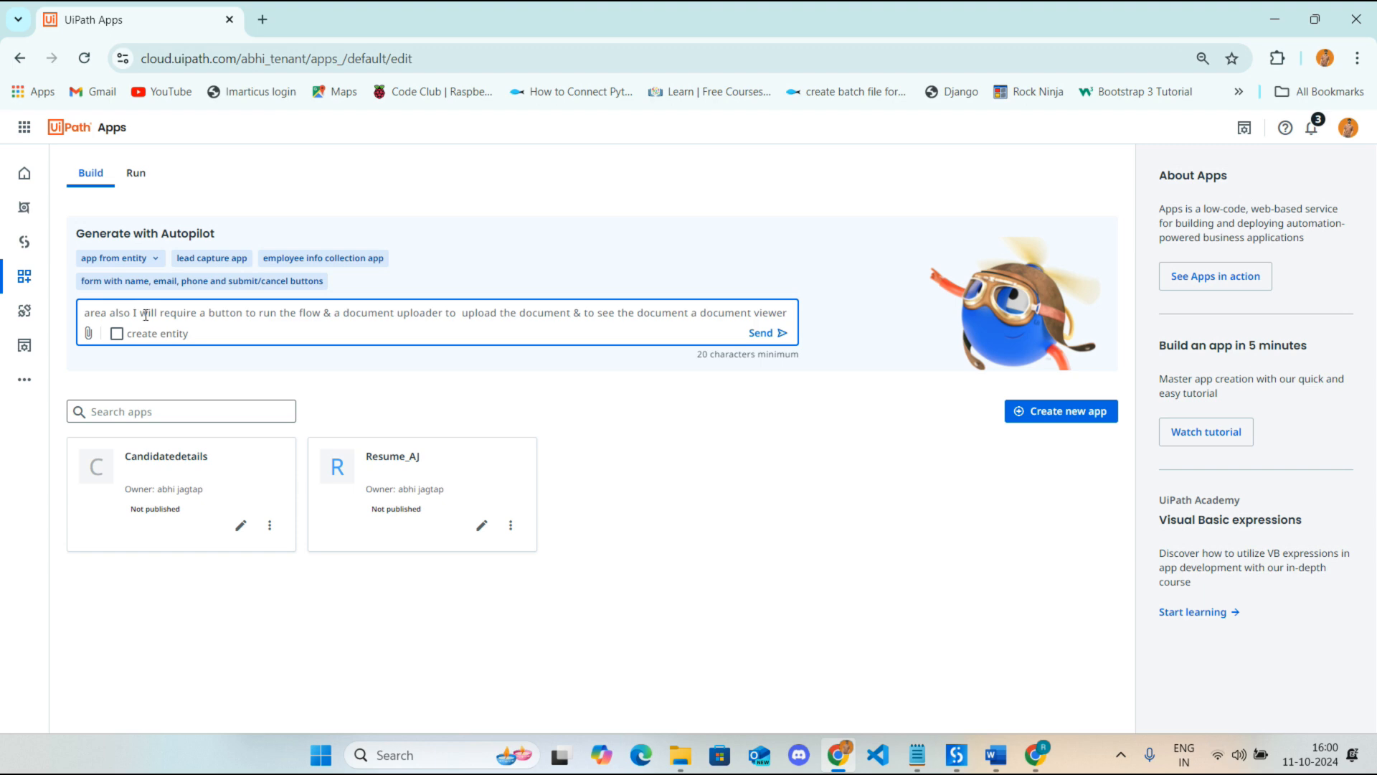
click(772, 338)
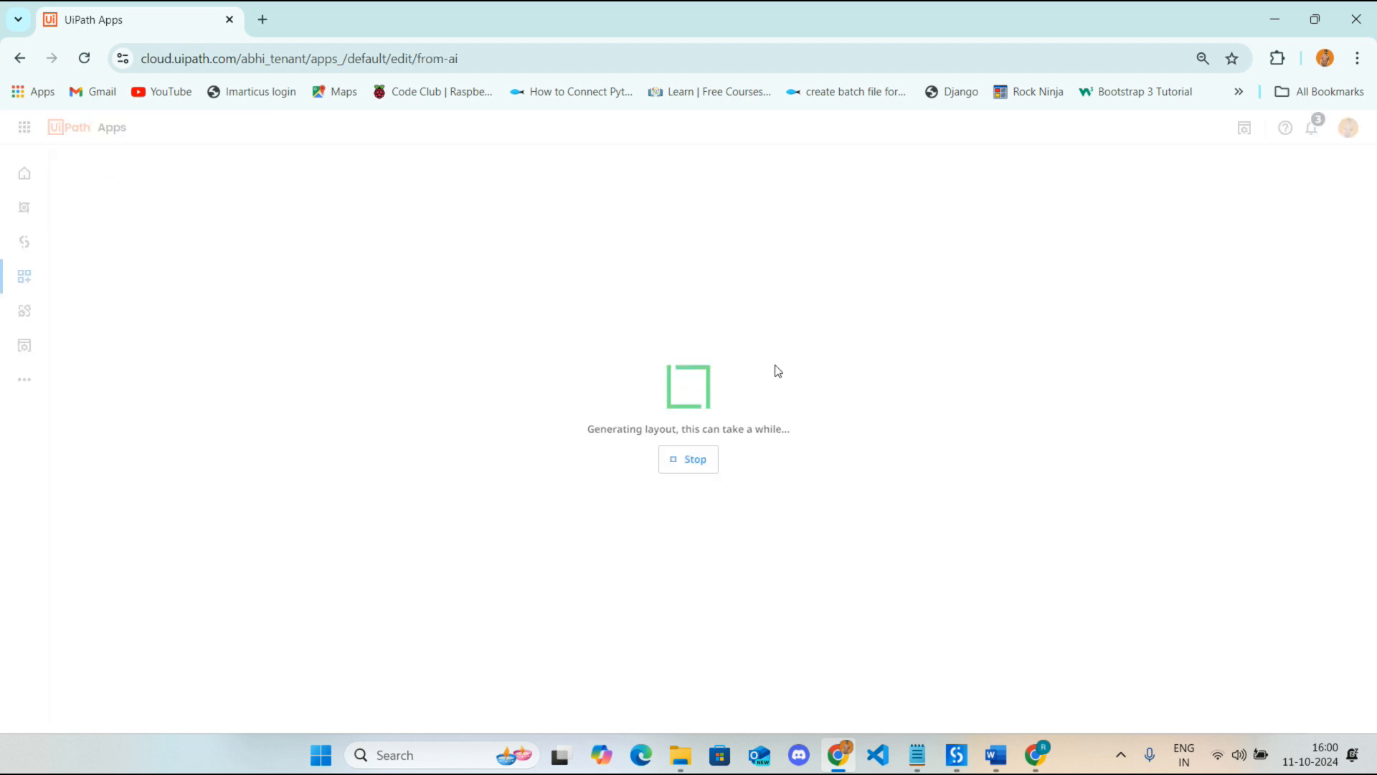
click(1129, 750)
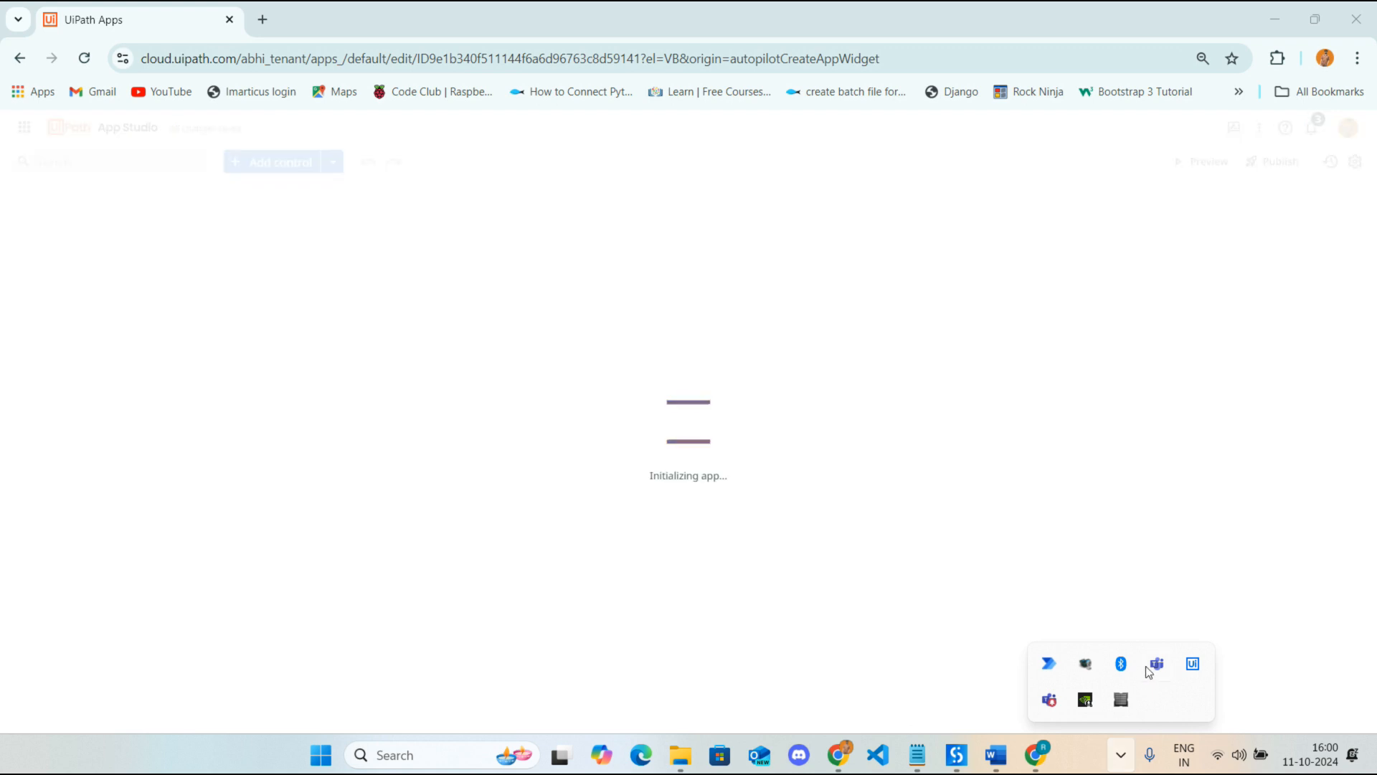
right_click(1087, 667)
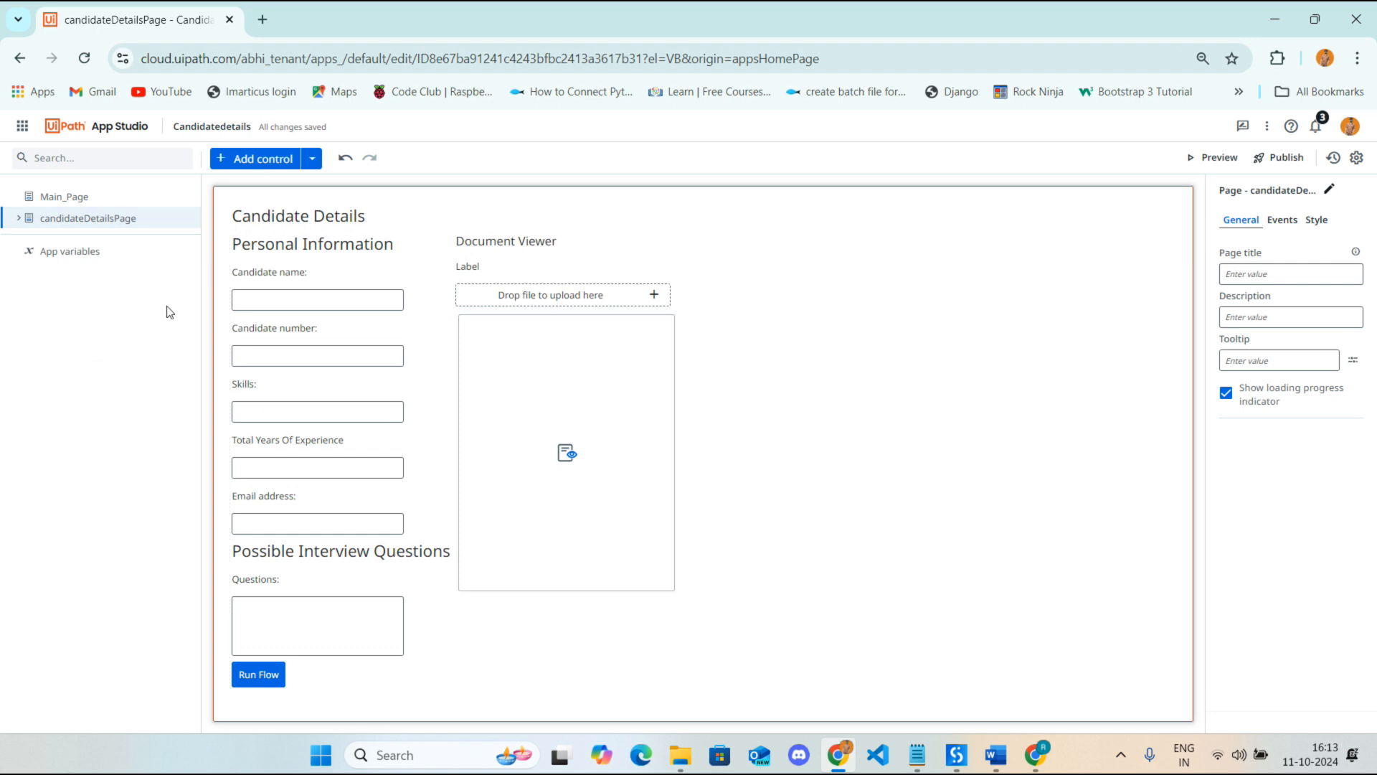
Add the BackEnd-Design_UiPath_APP process from the metroservicesDefault tenant's Shared folder to the Candidatedetails app
click(312, 158)
click(360, 330)
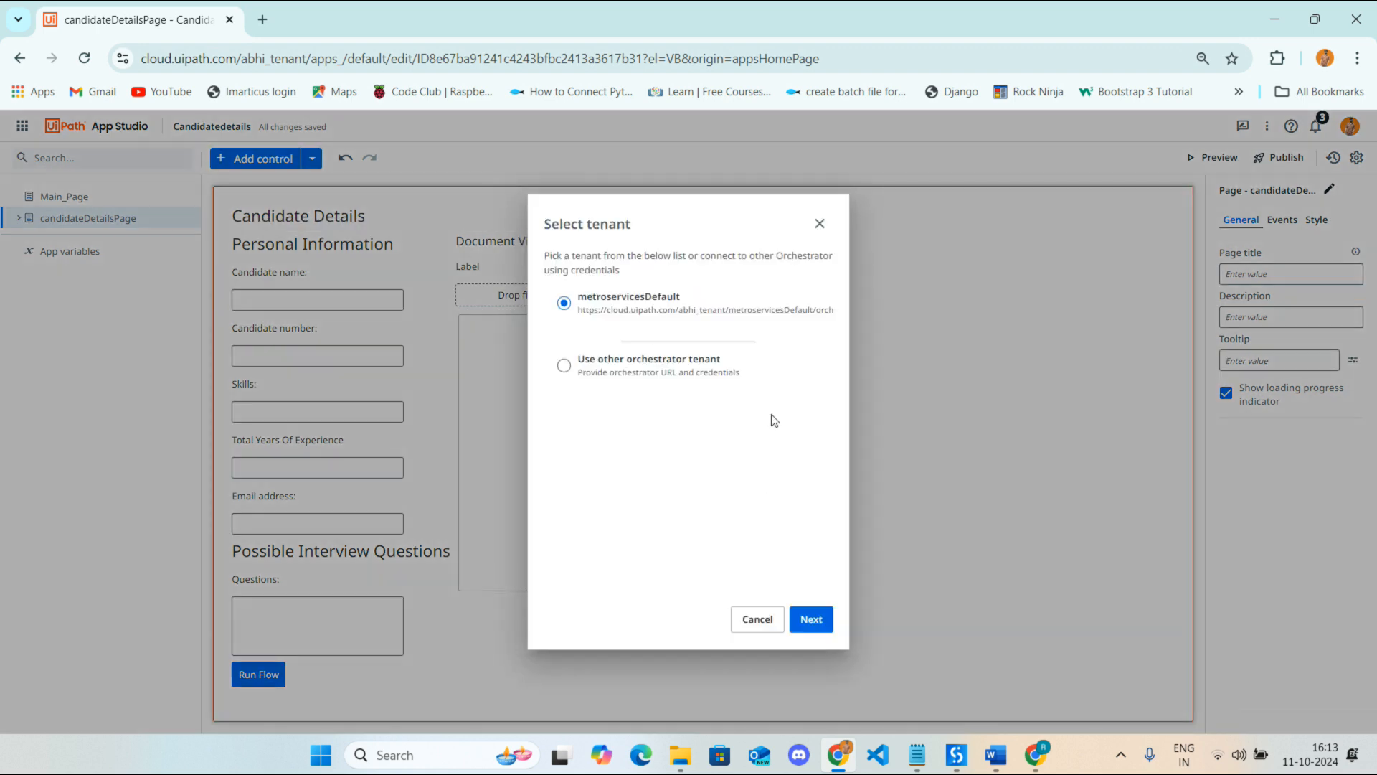
click(808, 618)
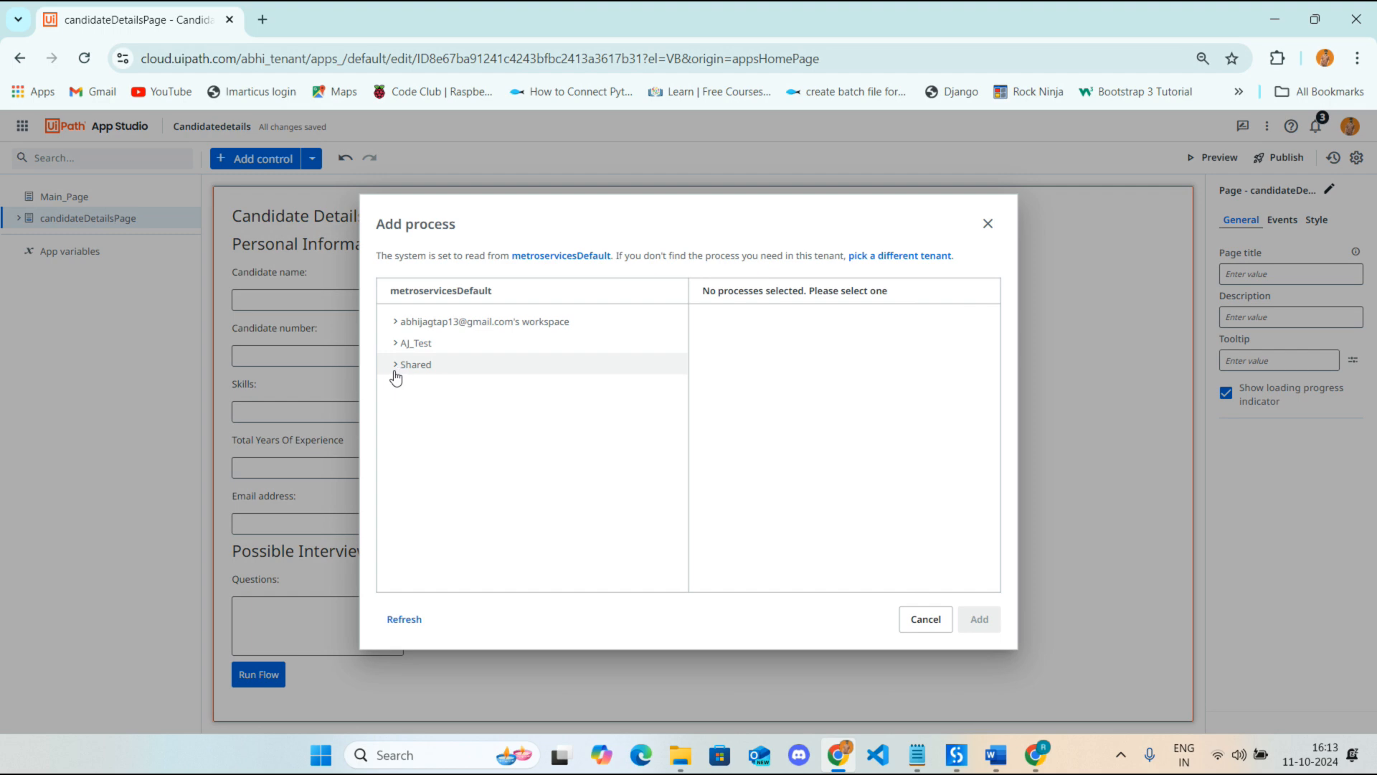
click(395, 365)
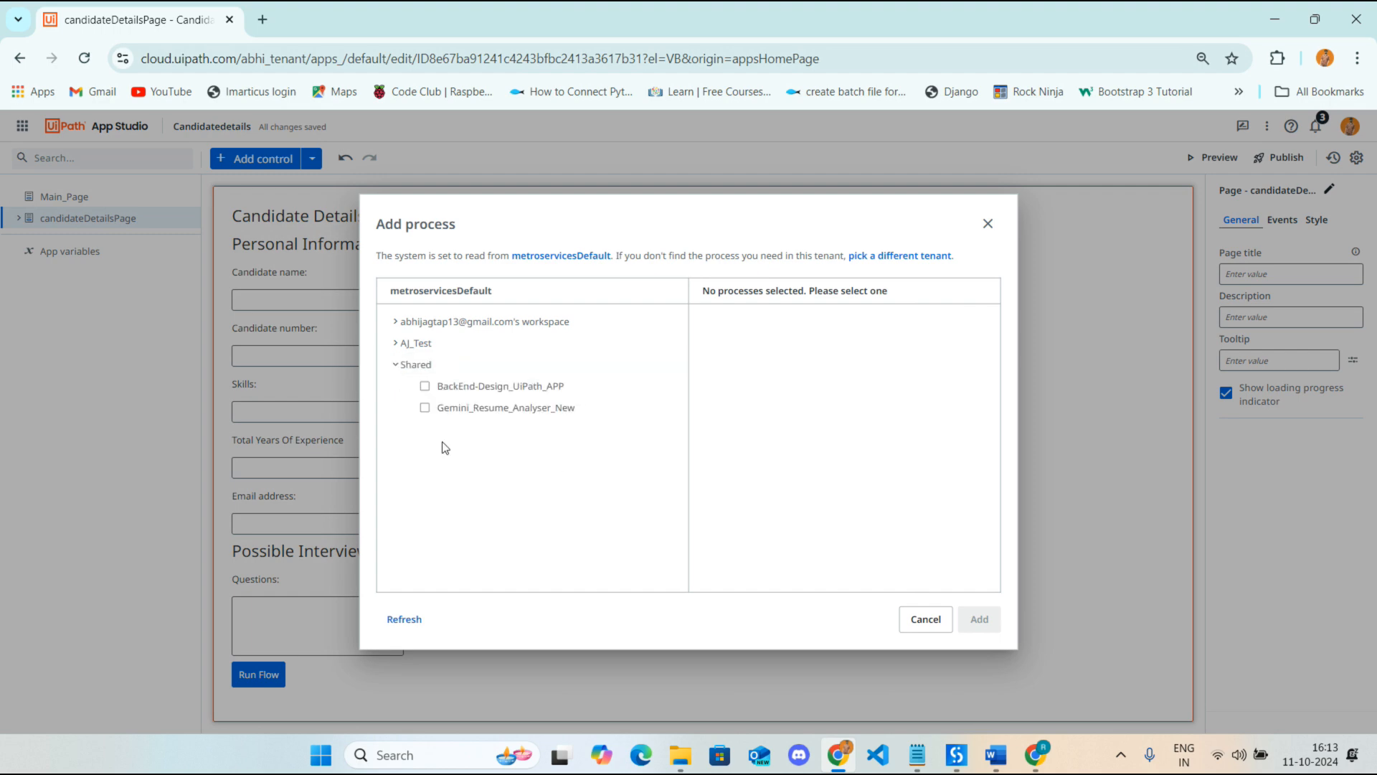
click(428, 390)
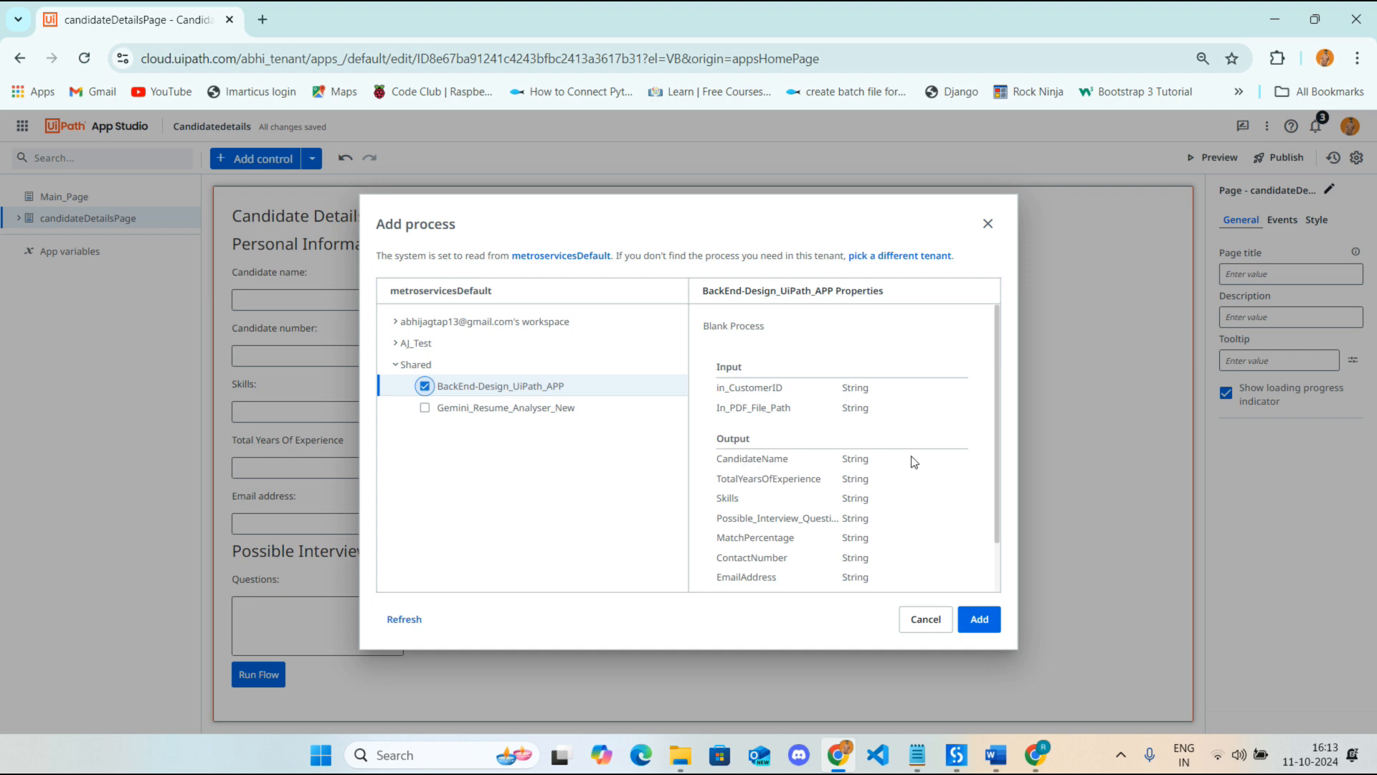
click(979, 621)
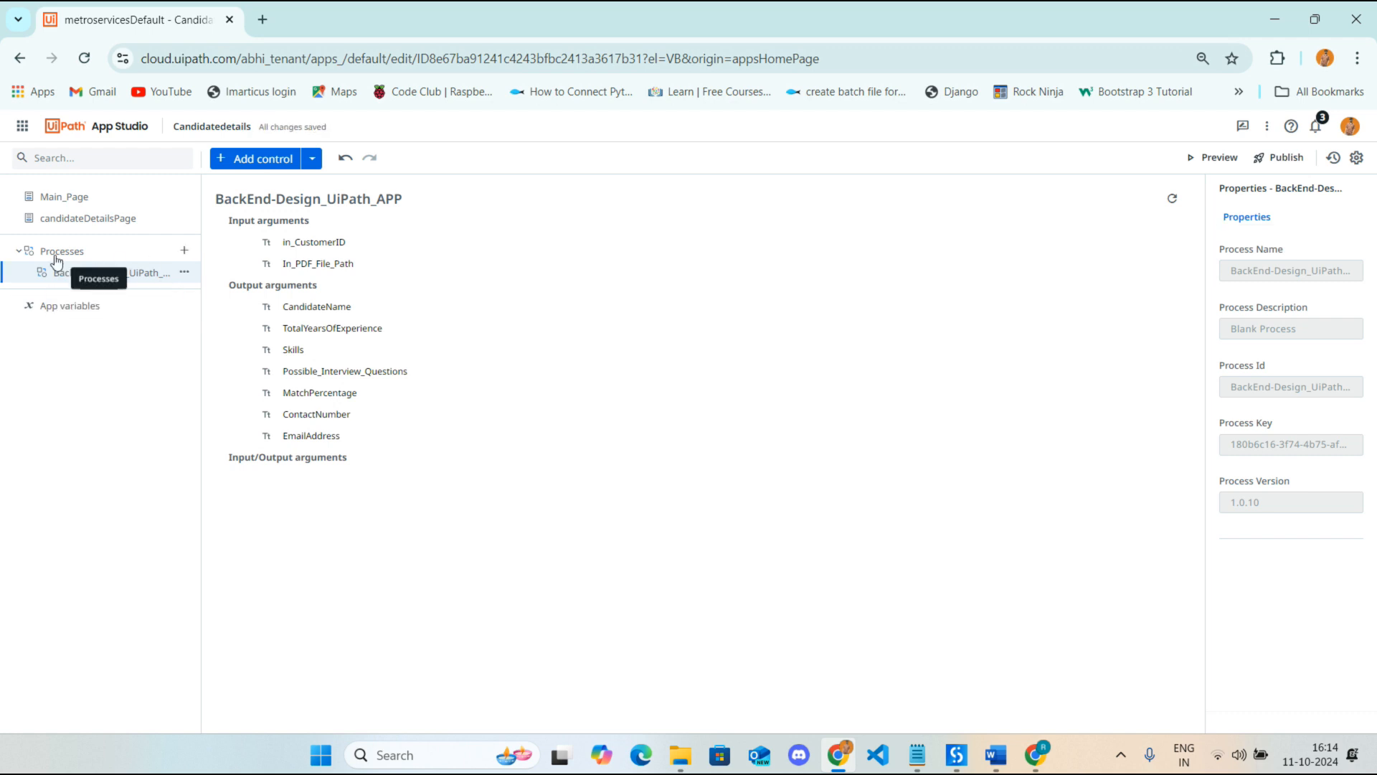
Add the AJ_Test storage bucket from the Shared folder to the Candidatedetails app
click(312, 159)
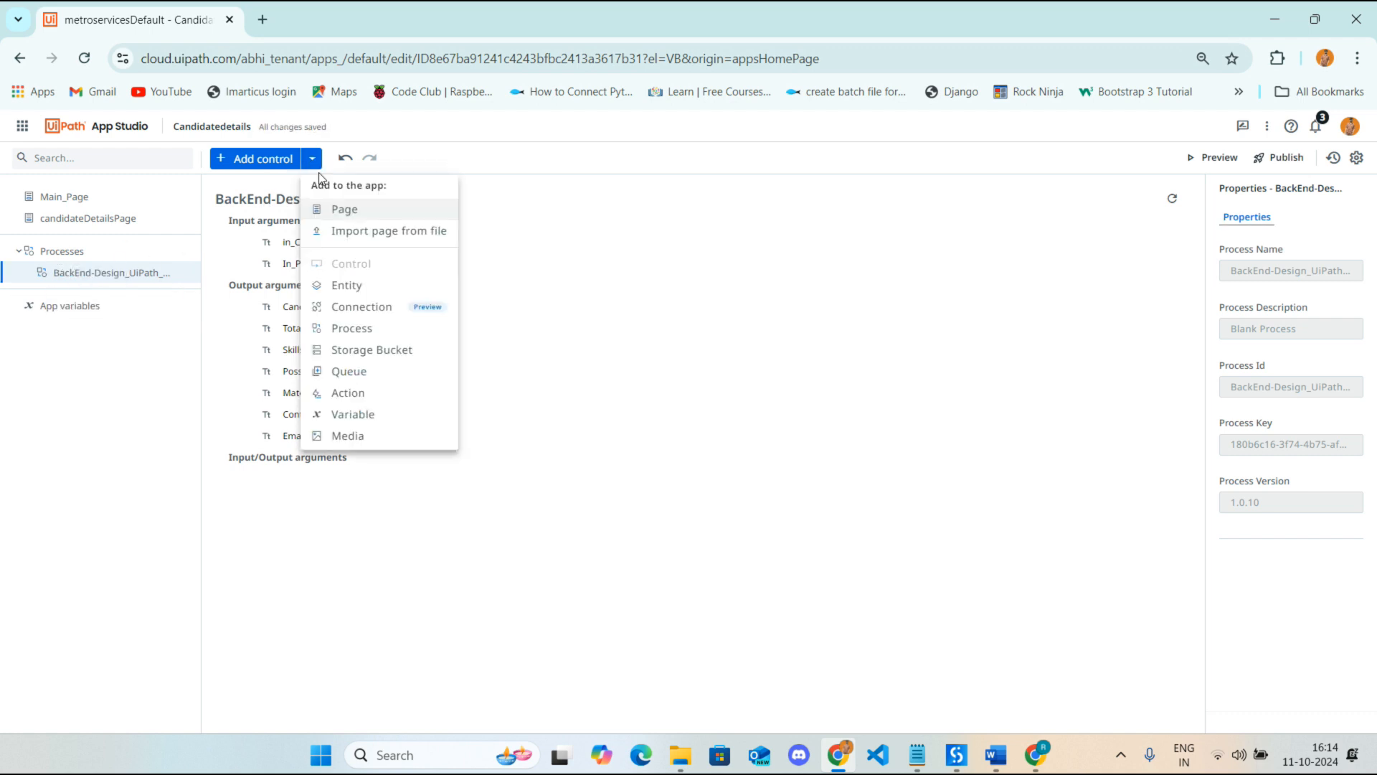
click(351, 350)
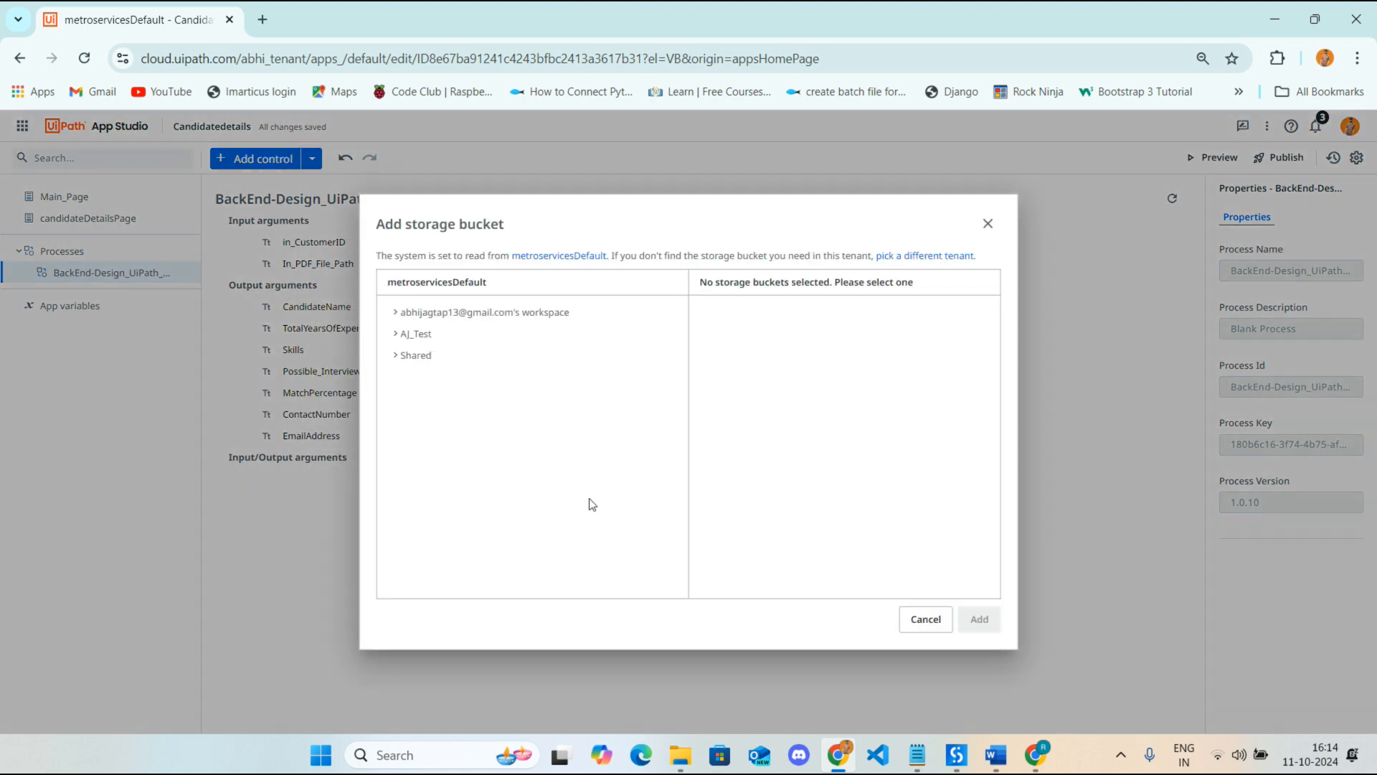
click(395, 355)
click(424, 376)
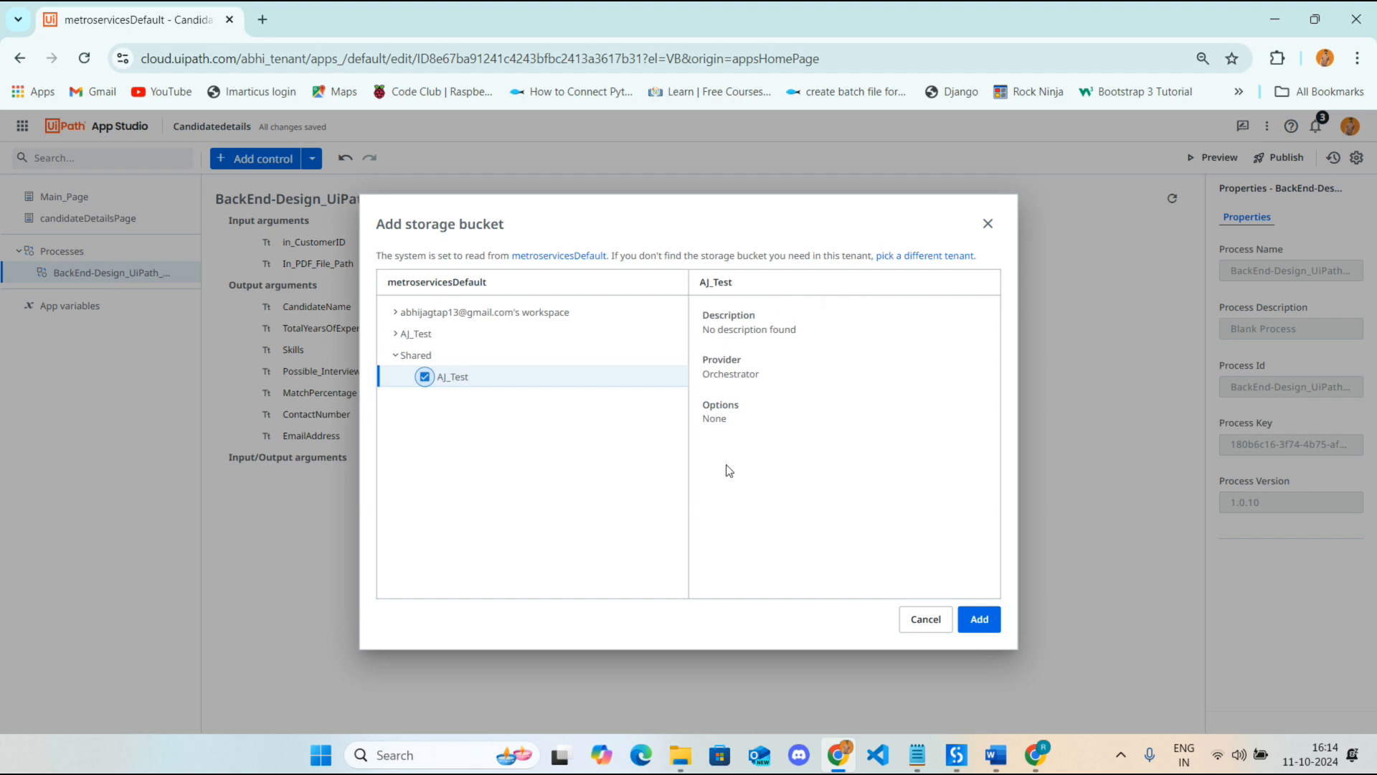
click(981, 618)
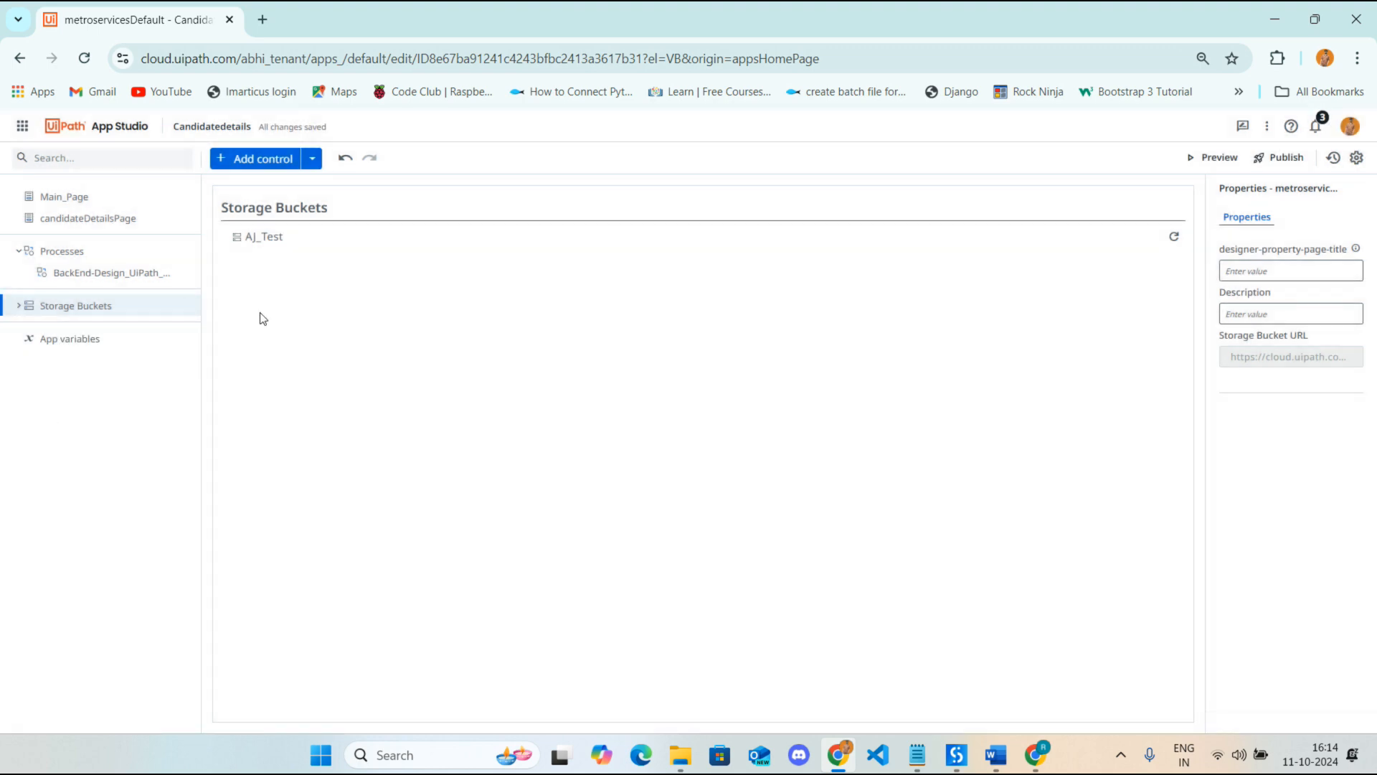
On candidateDetailsPage, bind the Candidate name textbox's default text to BackEnd_Design_UiPath_APP's CandidateName argument and save its Disabled expression as True
click(63, 196)
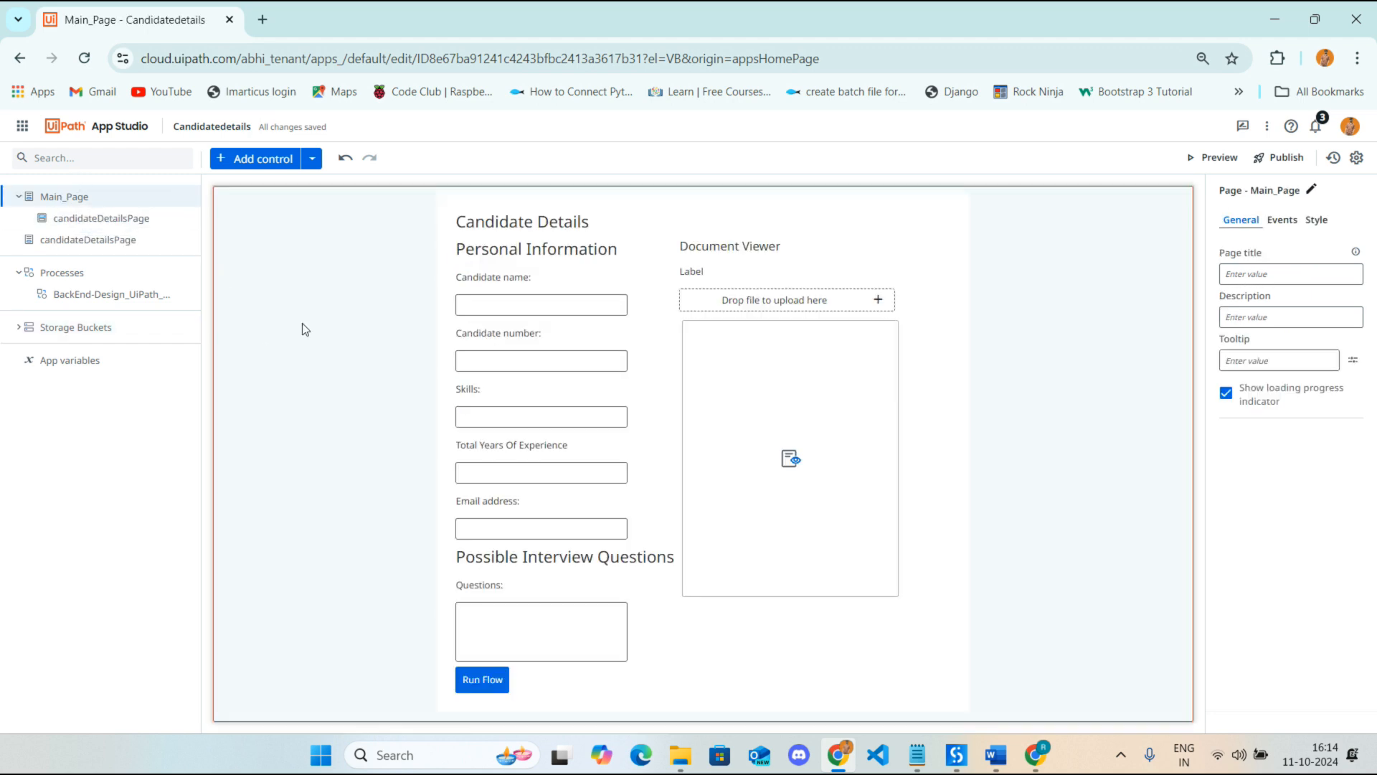
click(76, 240)
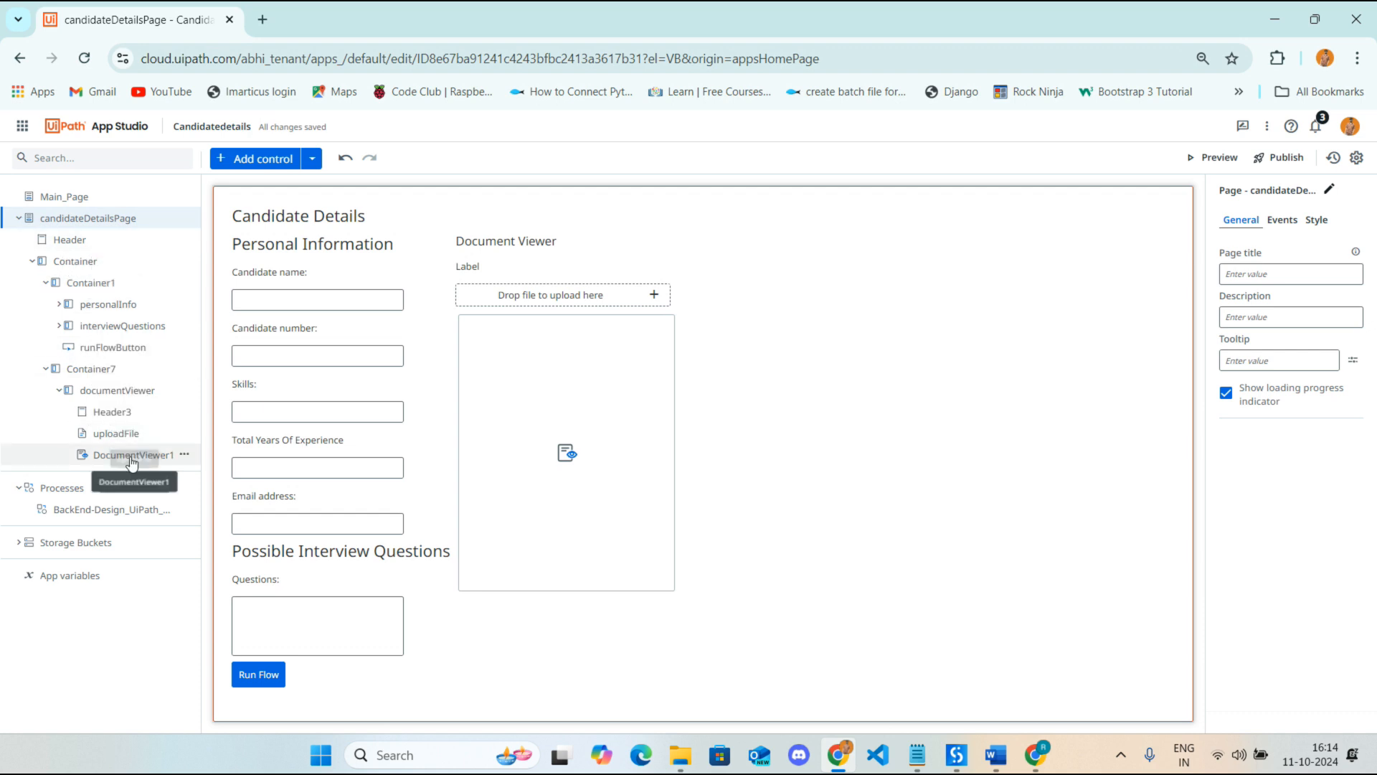
click(312, 297)
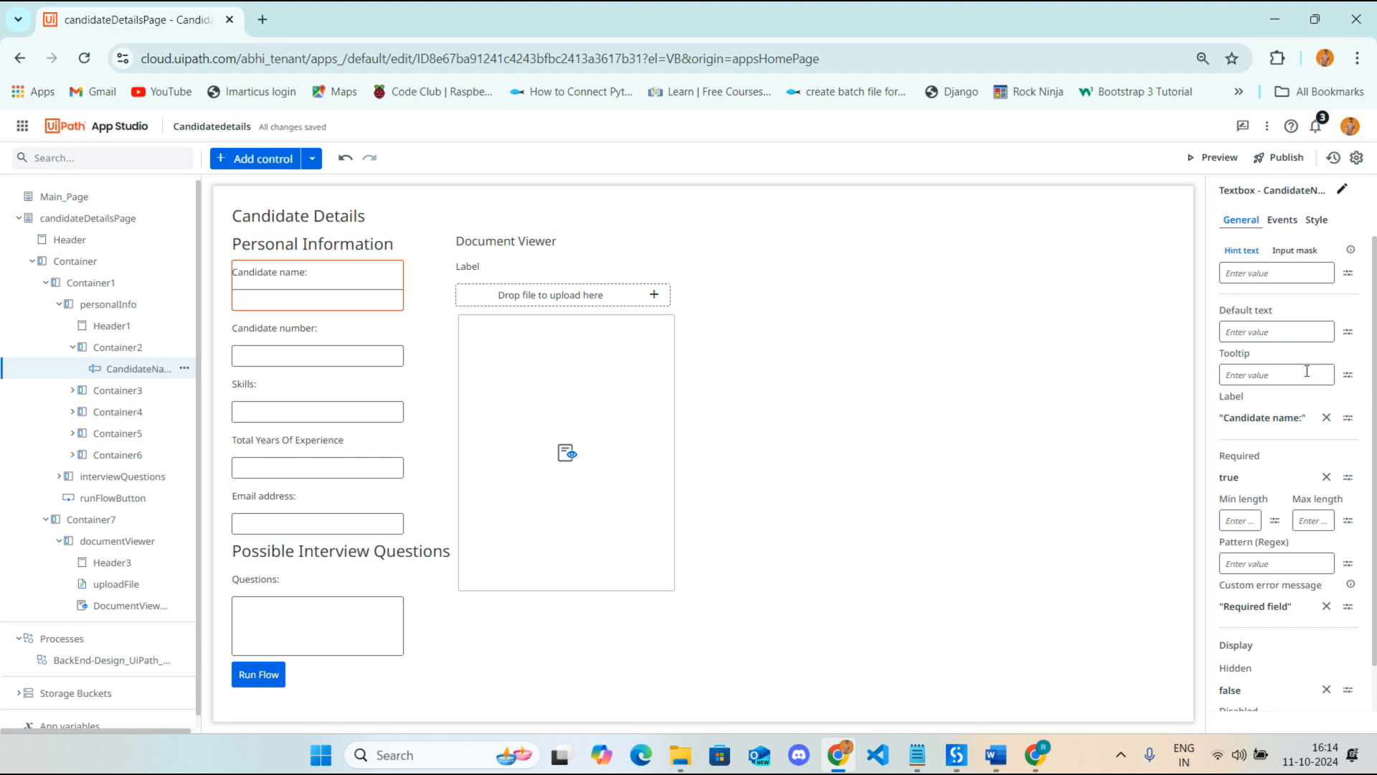
click(1348, 331)
click(1328, 431)
click(894, 393)
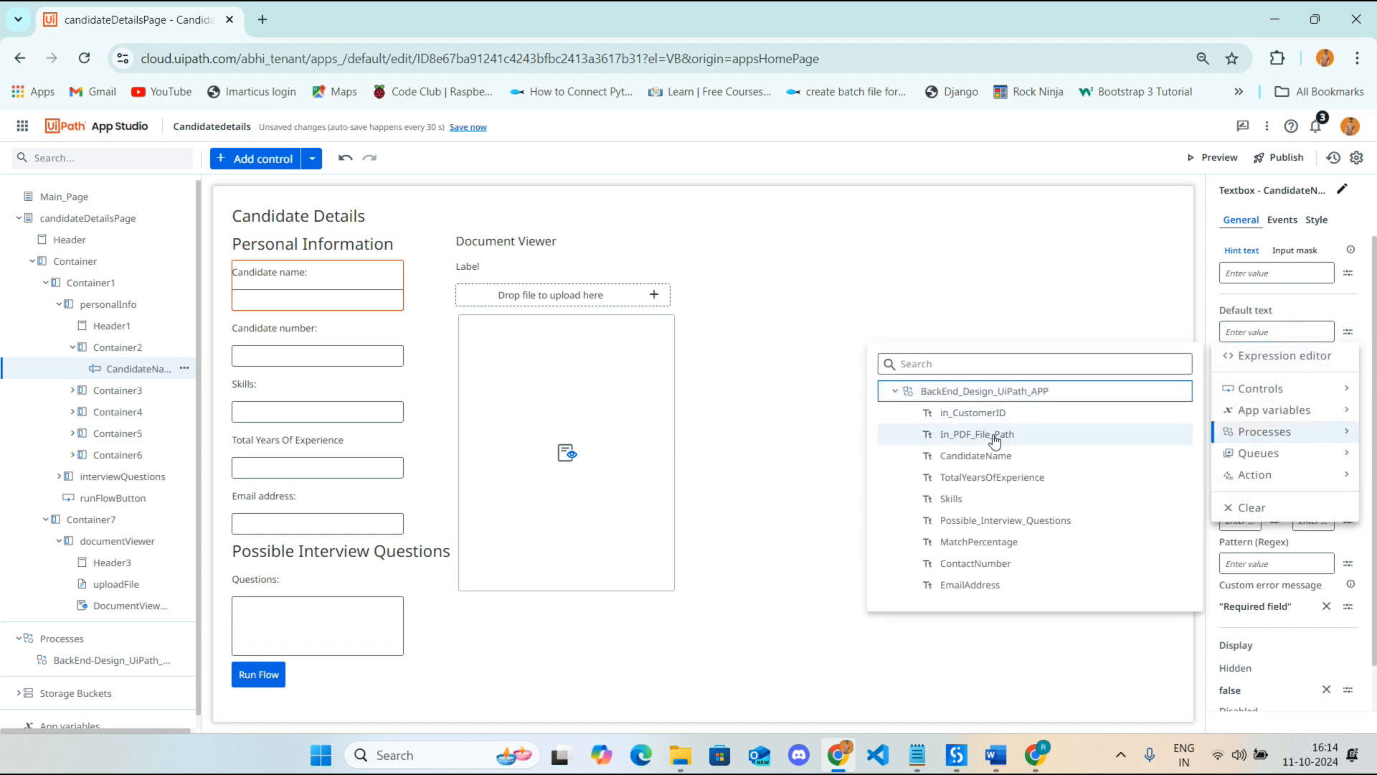
click(973, 456)
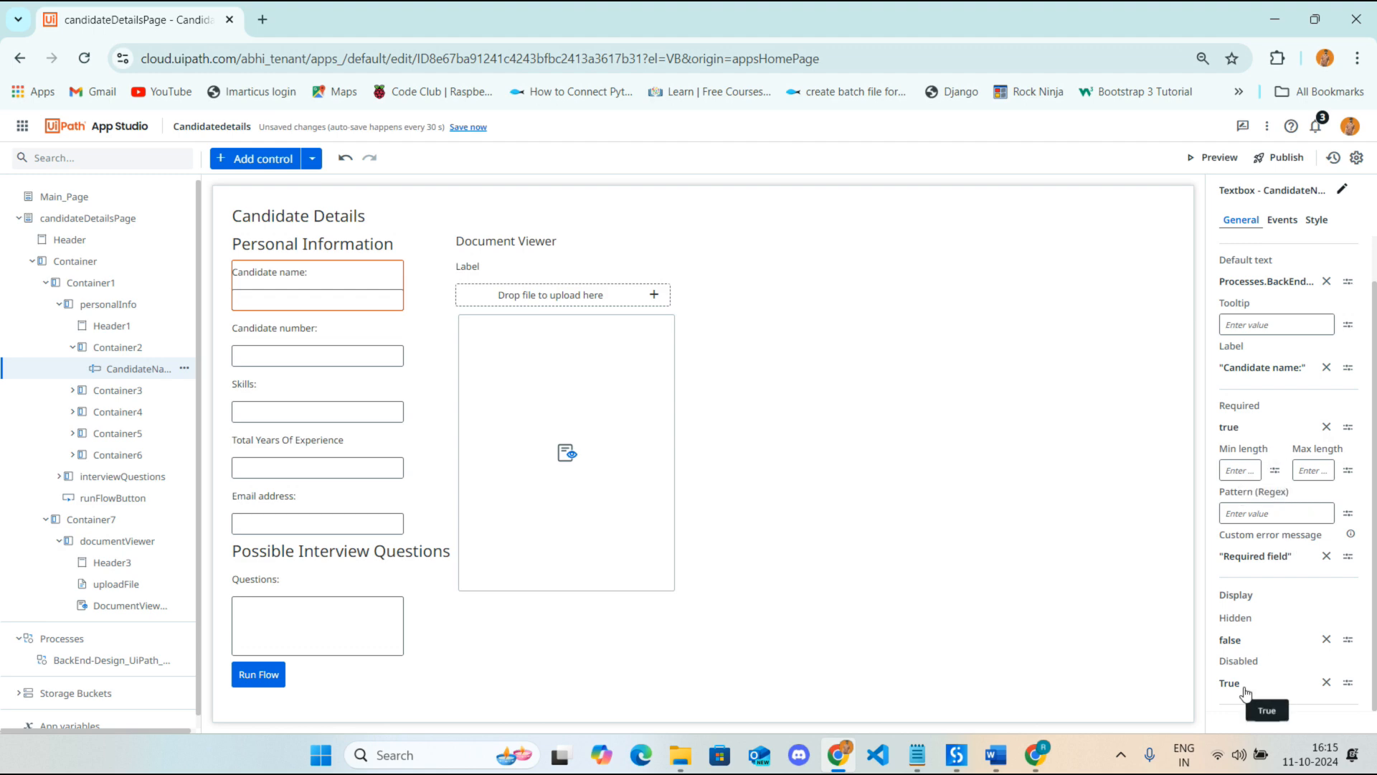
click(1348, 682)
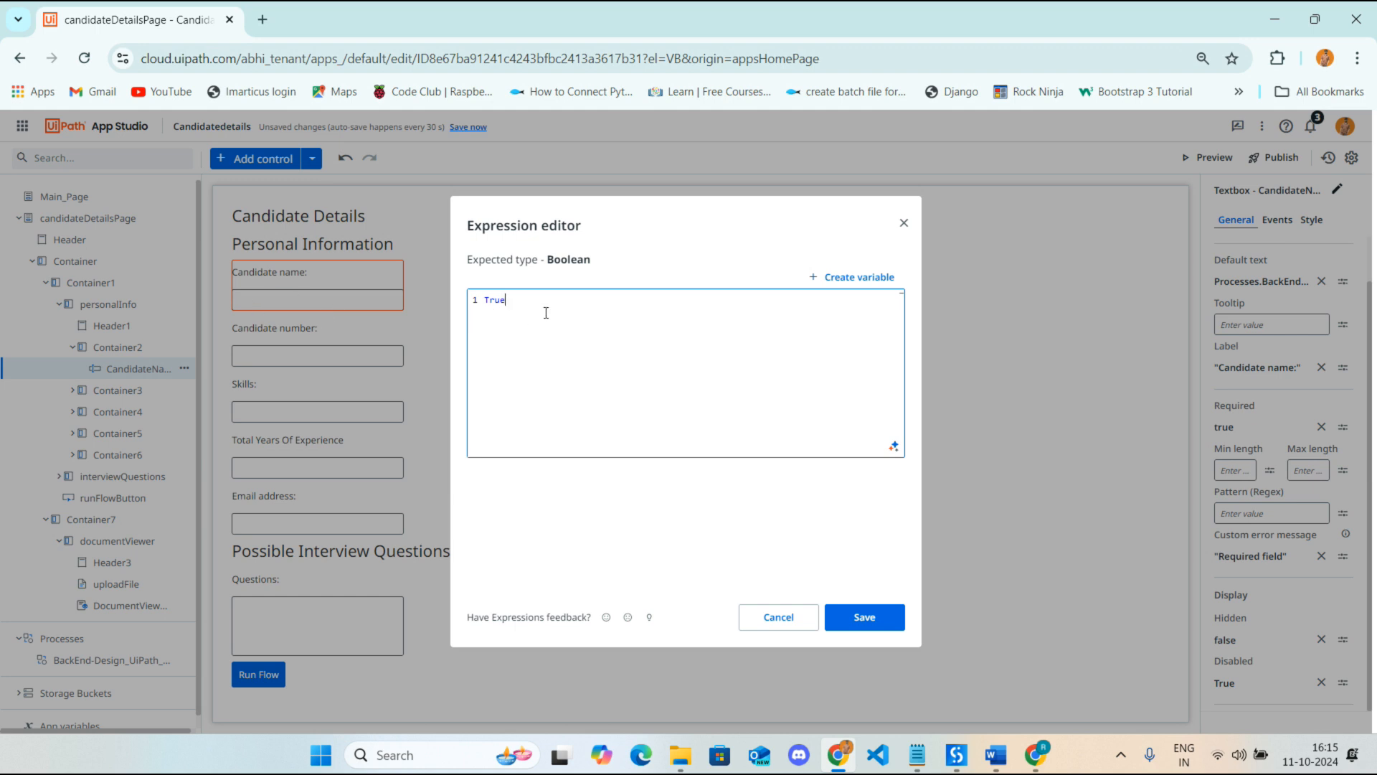
click(861, 621)
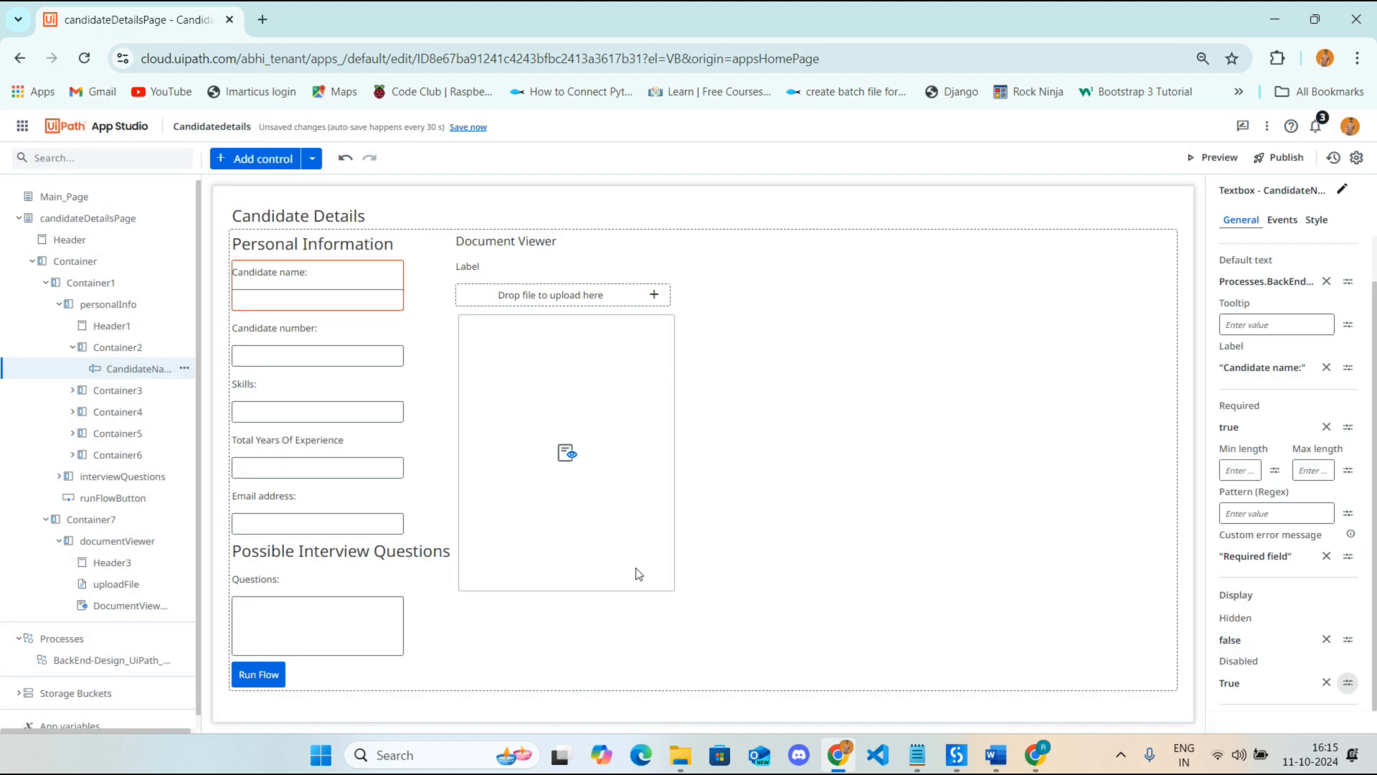
Bind the default text of the Candidate number textbox to the BackEnd_Design_UiPath_APP process's ContactNumber argument
click(319, 349)
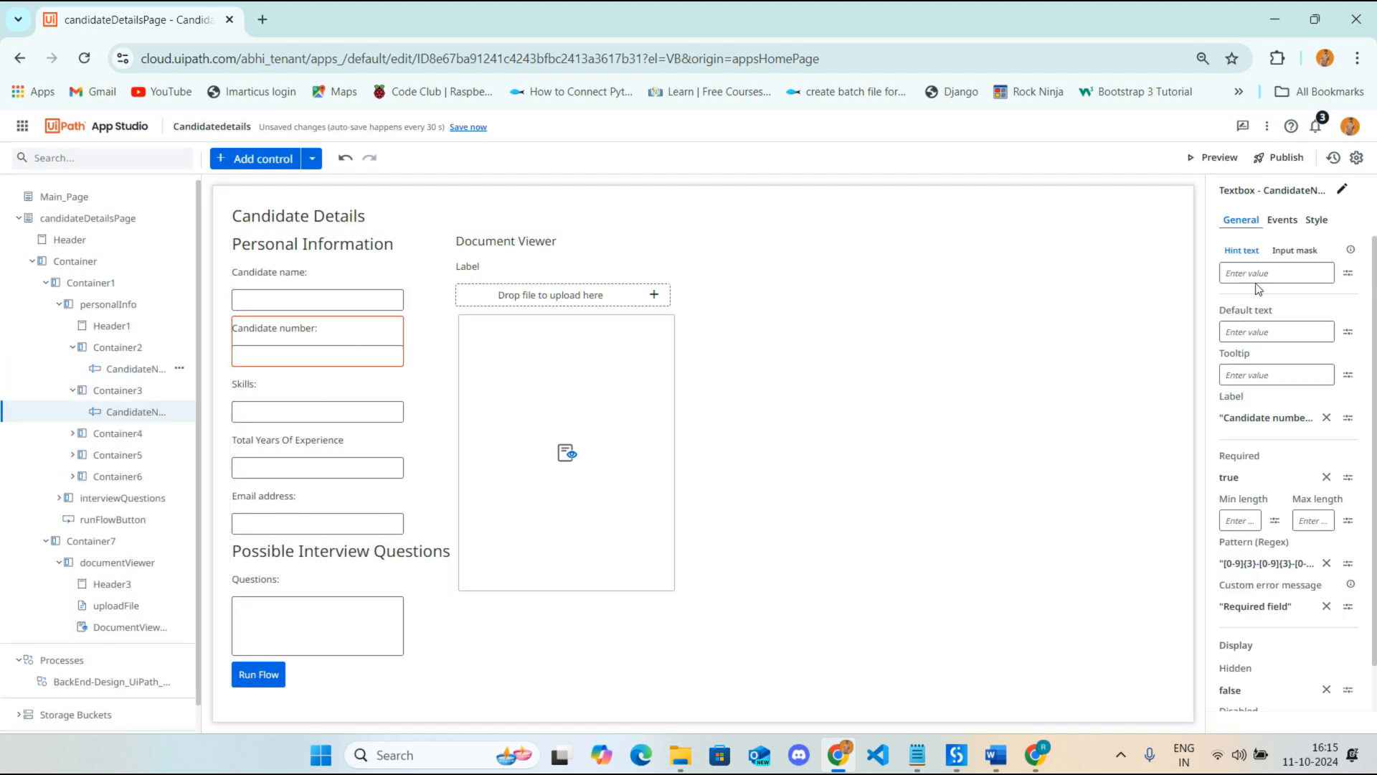
click(1348, 331)
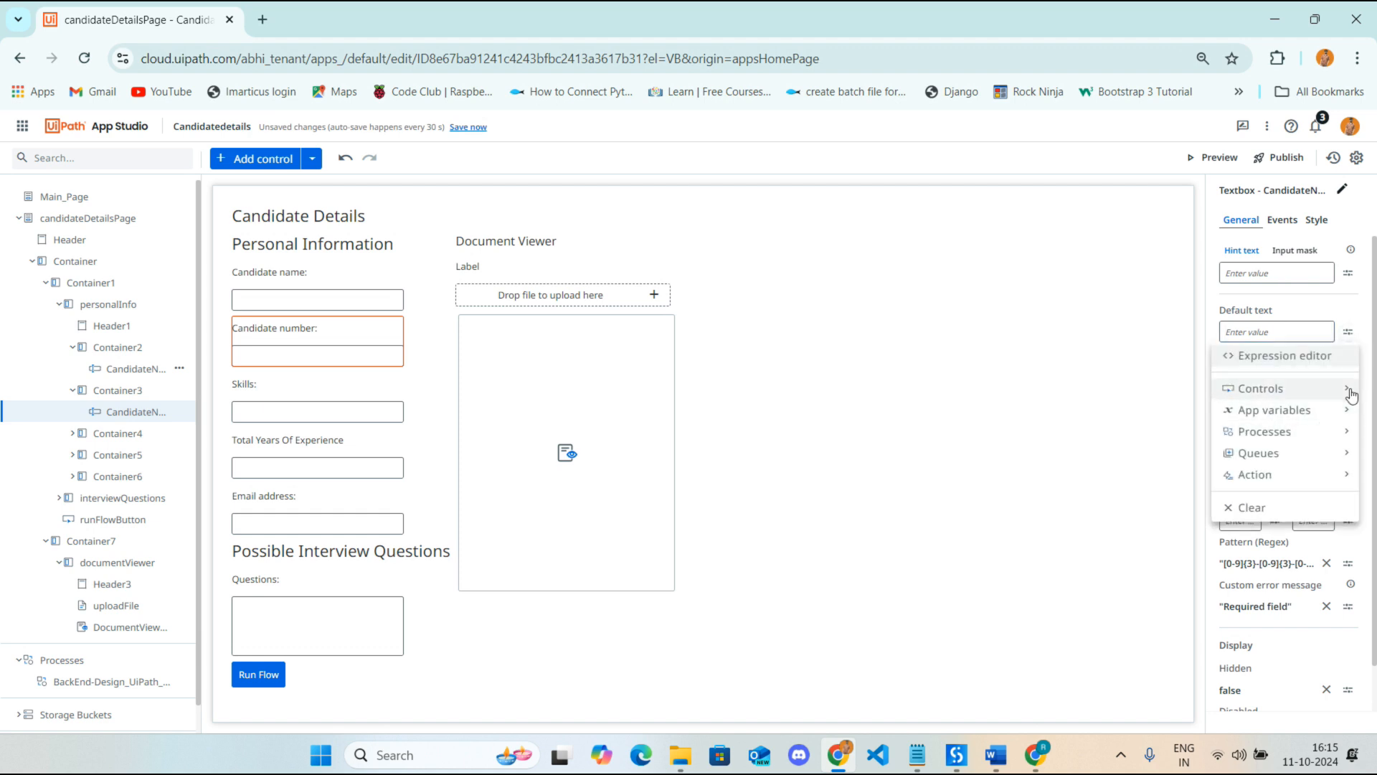
click(1342, 432)
click(897, 392)
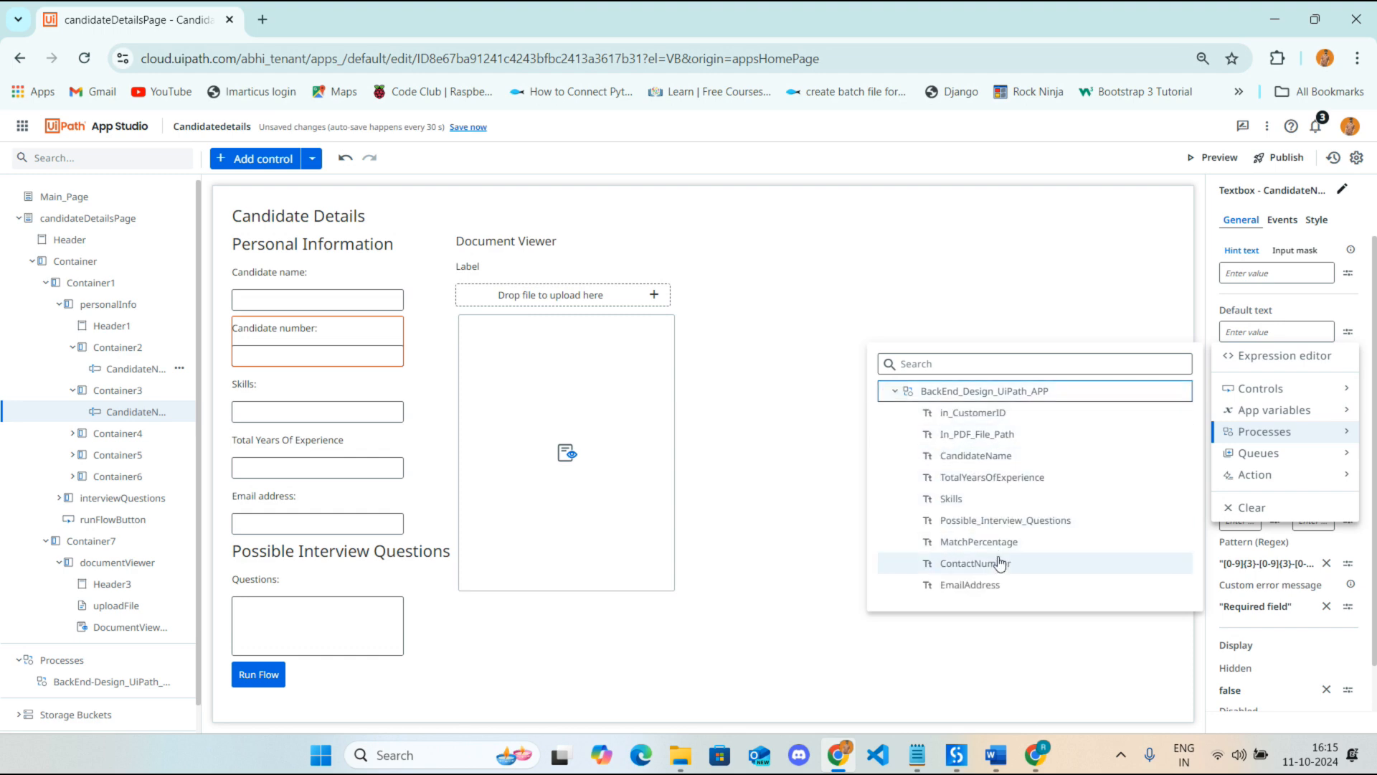
click(1001, 563)
Bind the default text of the Skills textbox to the BackEnd_Design_UiPath_APP process's Skills argument
click(316, 409)
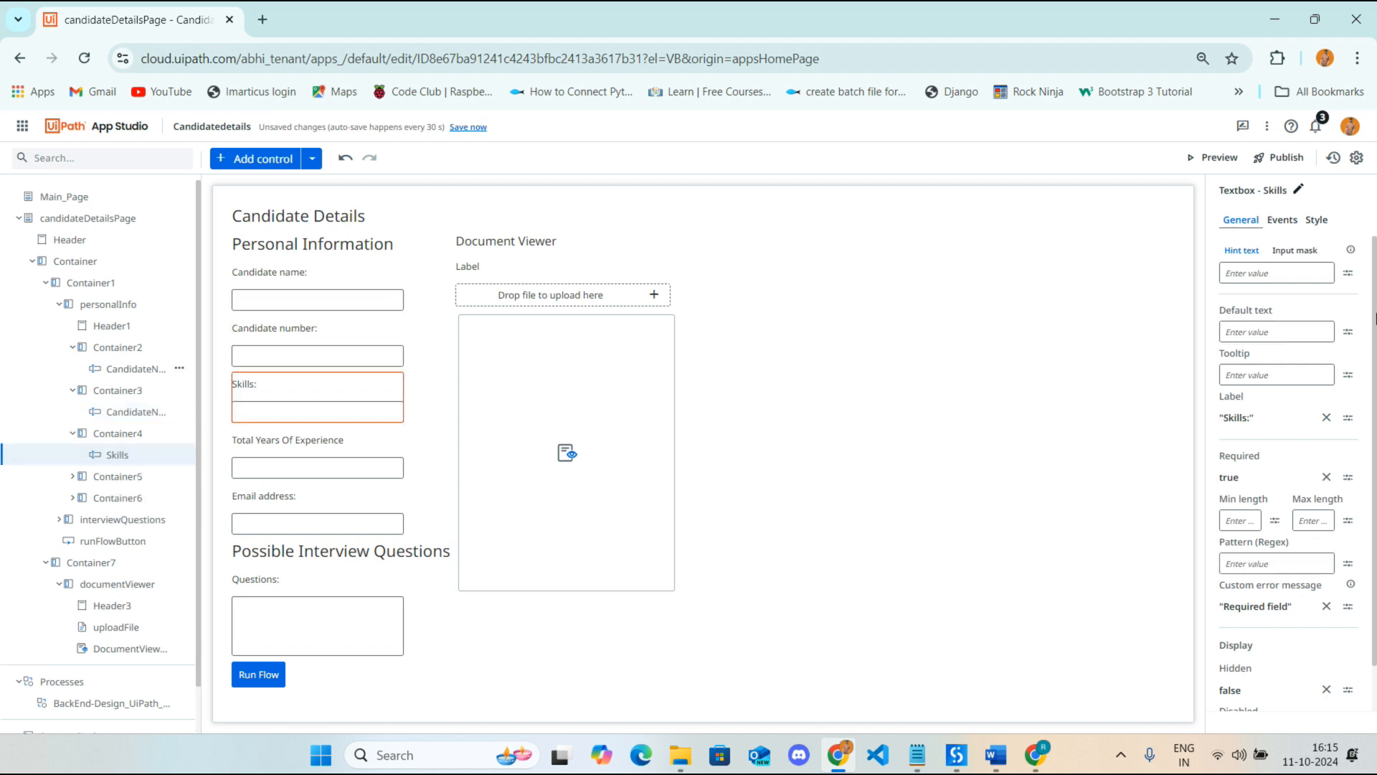
click(1348, 273)
click(1184, 411)
click(1348, 332)
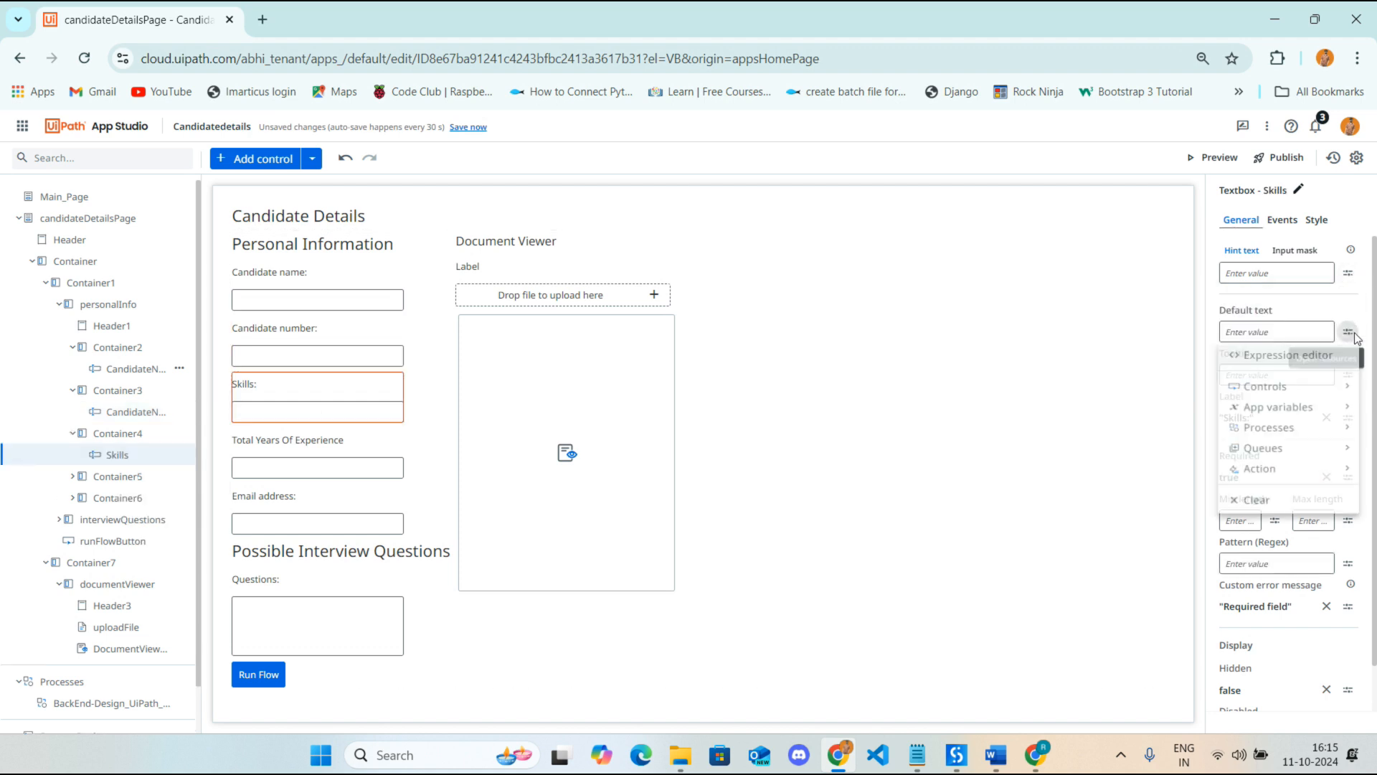
mouse_move(1335, 430)
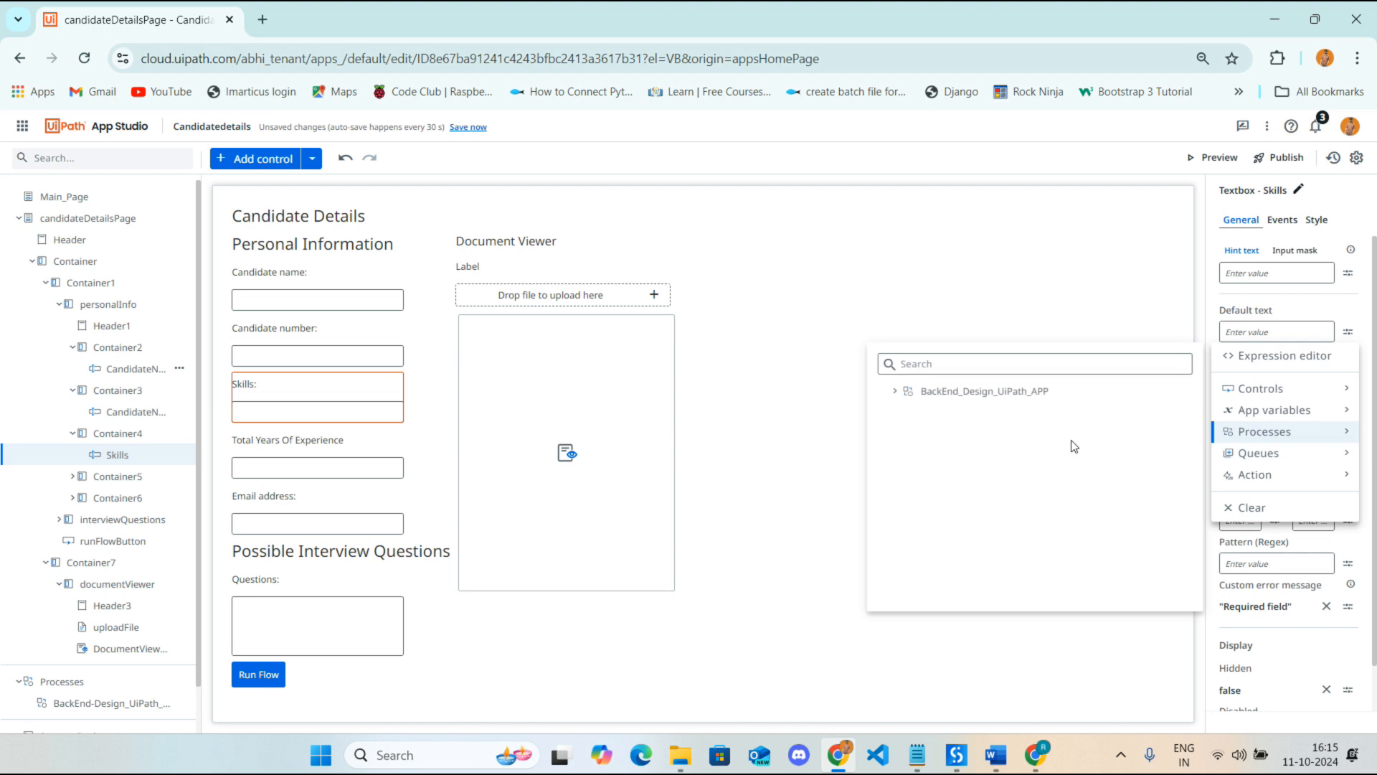
click(902, 393)
click(961, 498)
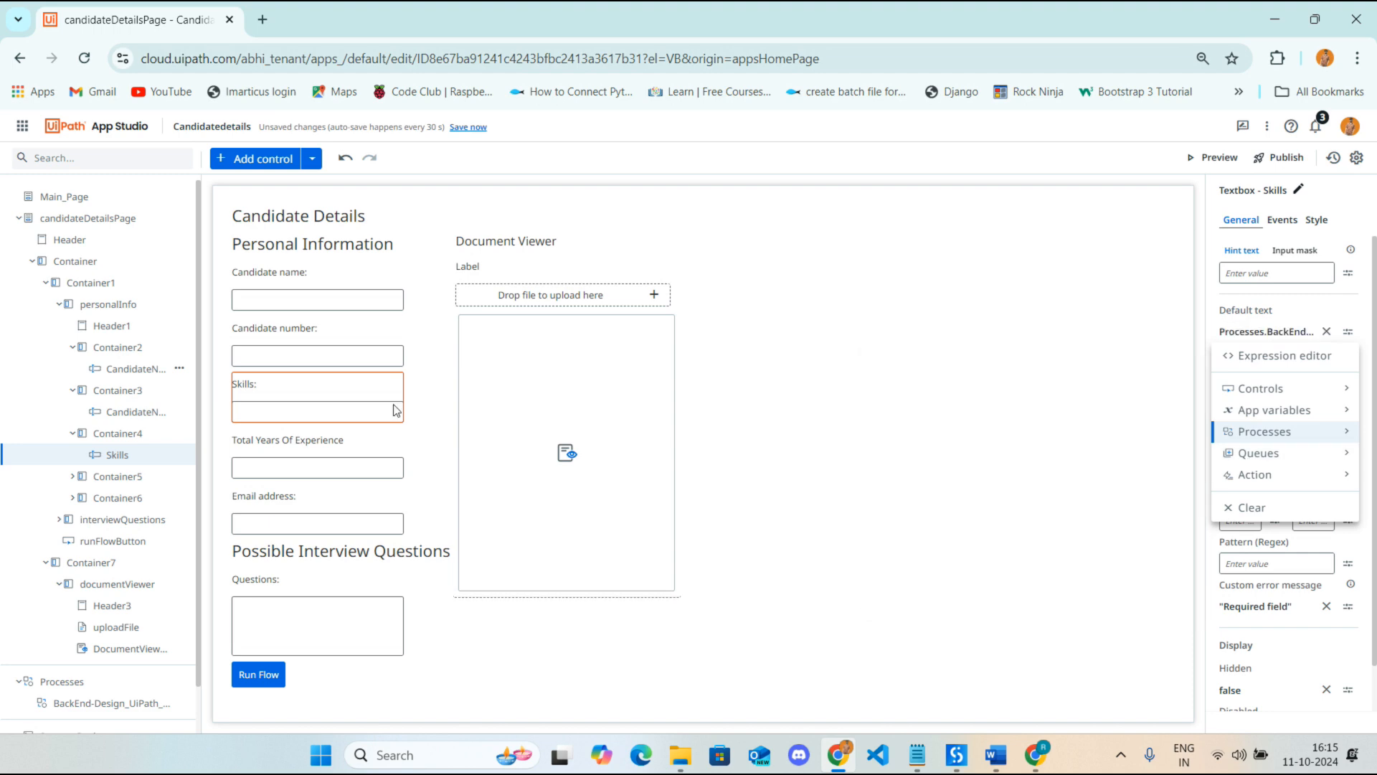
Bind the default text of the Total Years Of Experience textbox to the BackEnd_Design_UiPath_APP process's TotalYearsOfExperience argument
click(287, 441)
click(1349, 332)
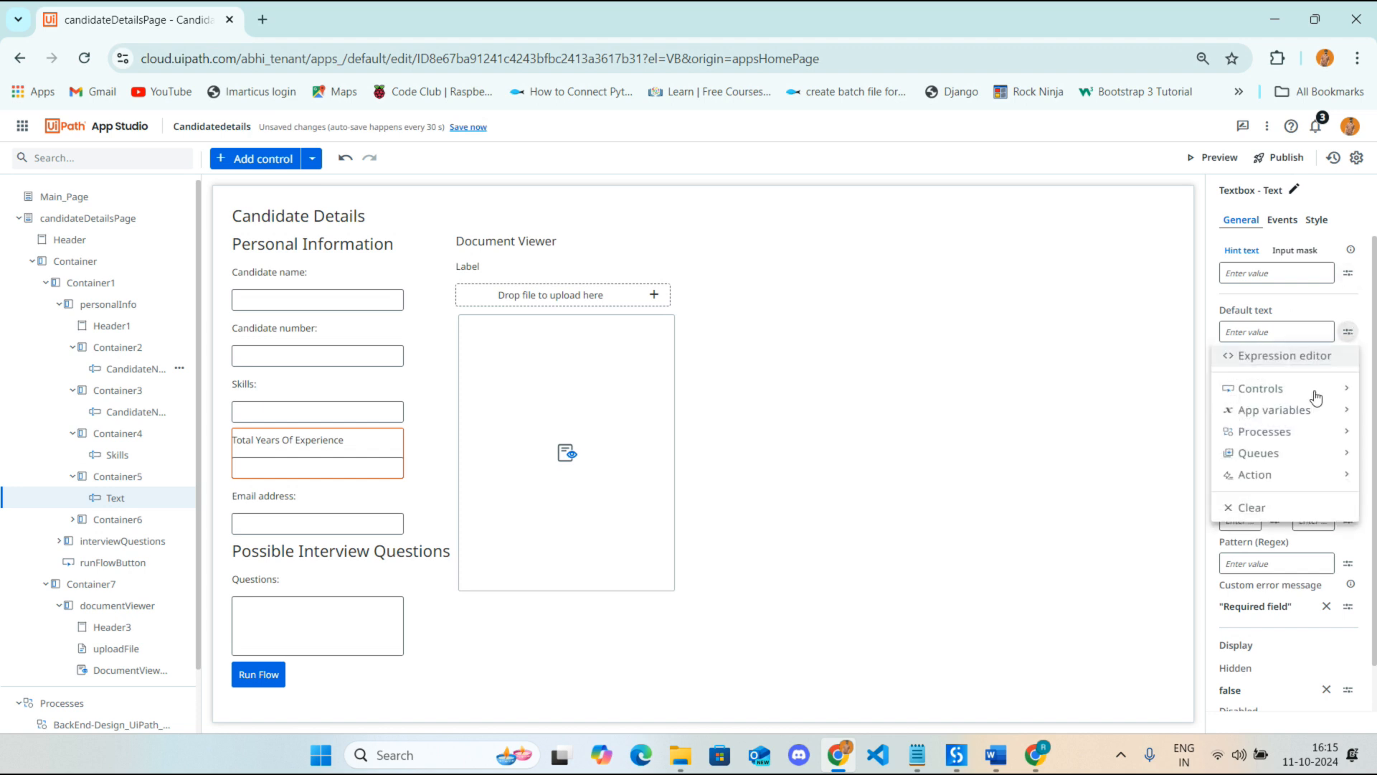
mouse_move(1283, 439)
click(896, 392)
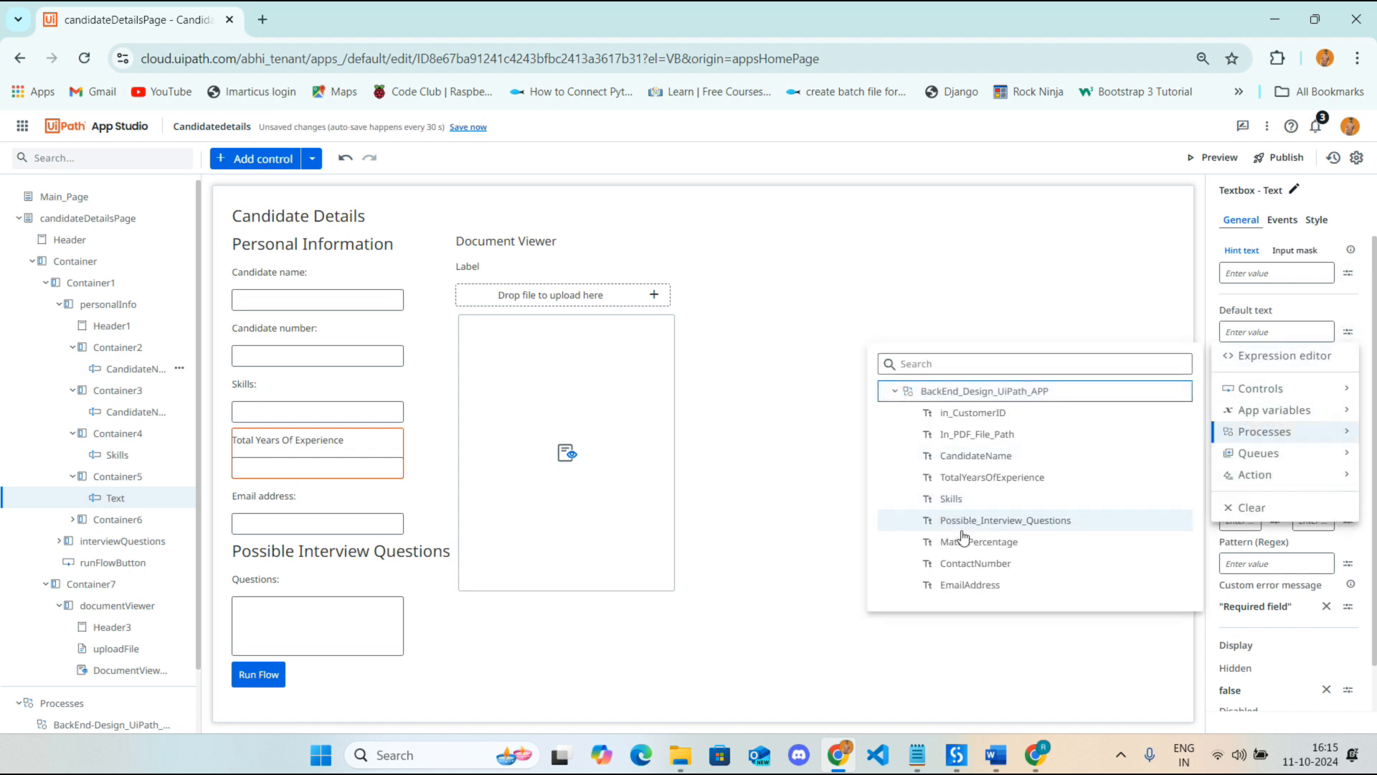
click(977, 477)
Bind the default text of the Email address textbox to the BackEnd_Design_UiPath_APP process's EmailAddress argument
click(318, 524)
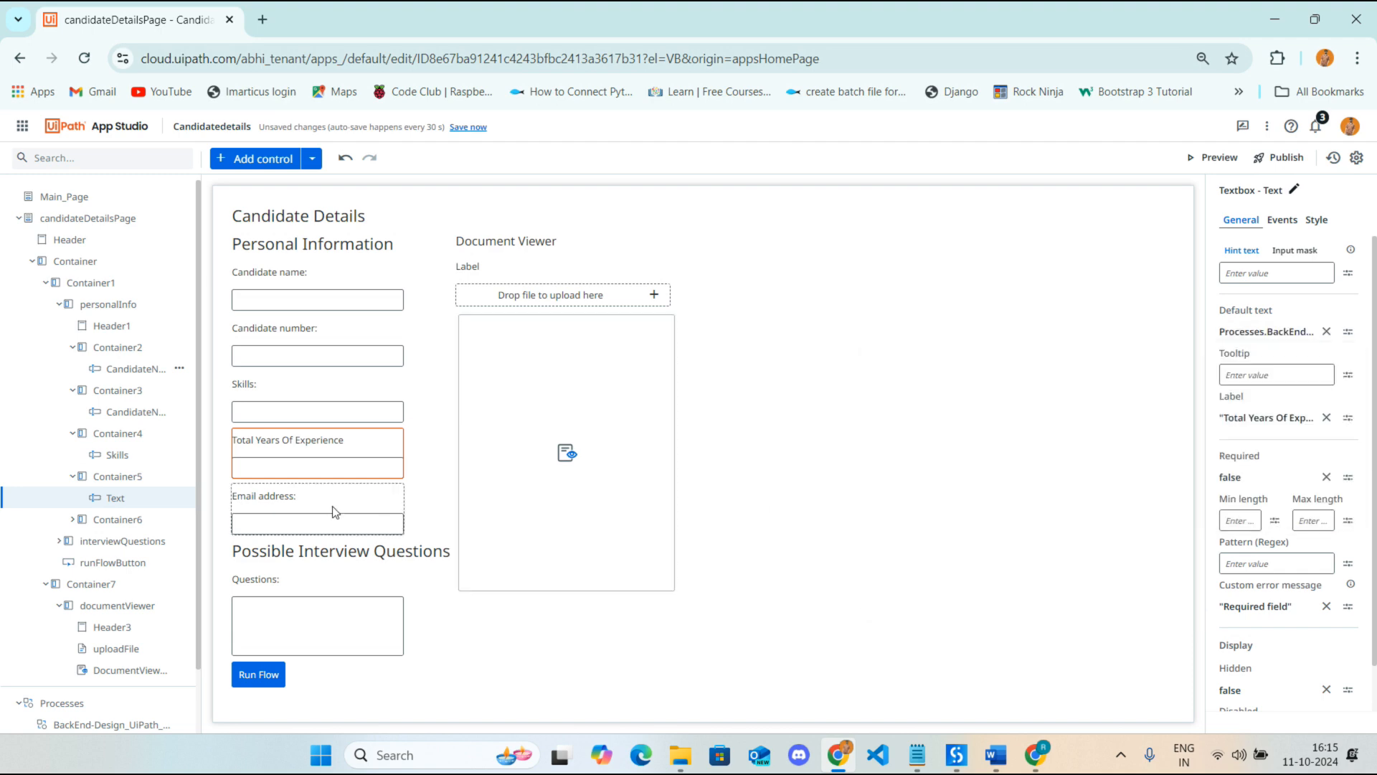
click(1348, 331)
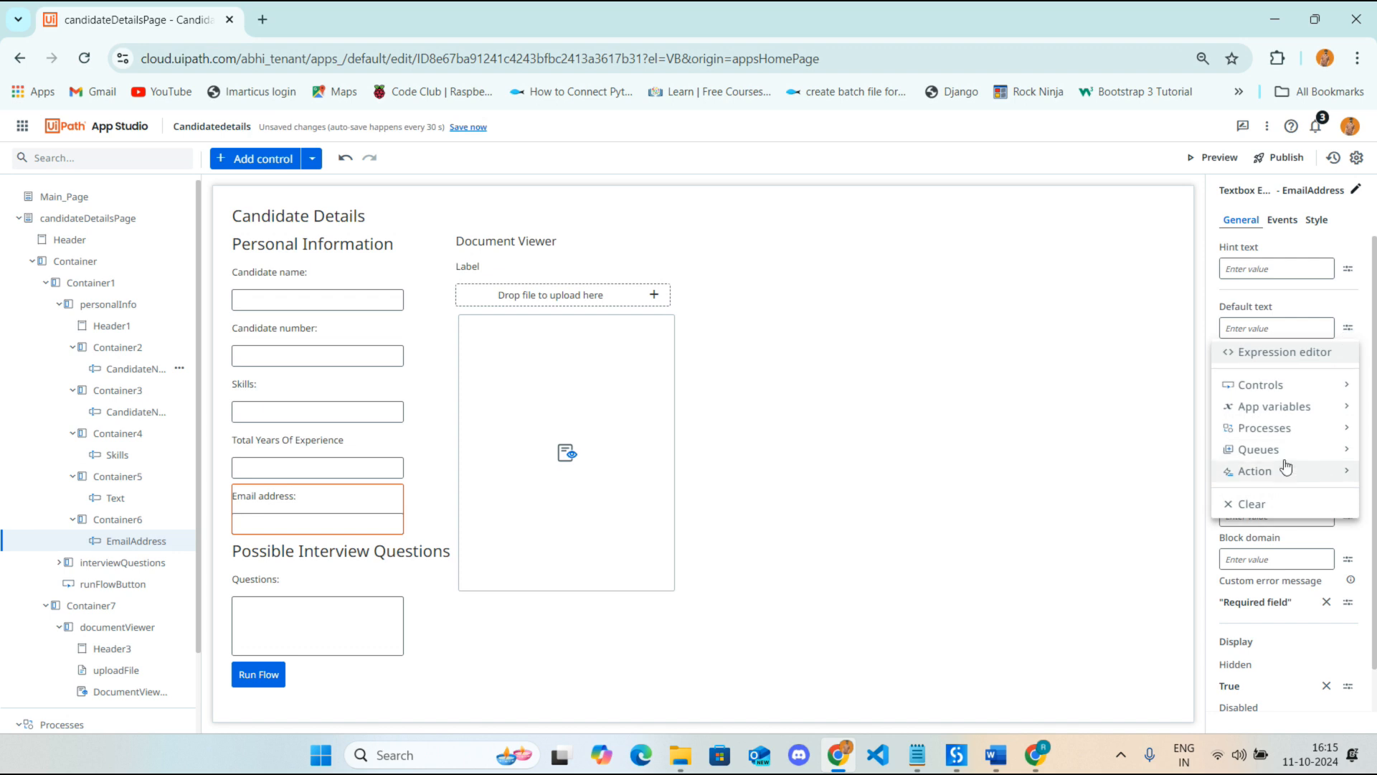
click(1314, 430)
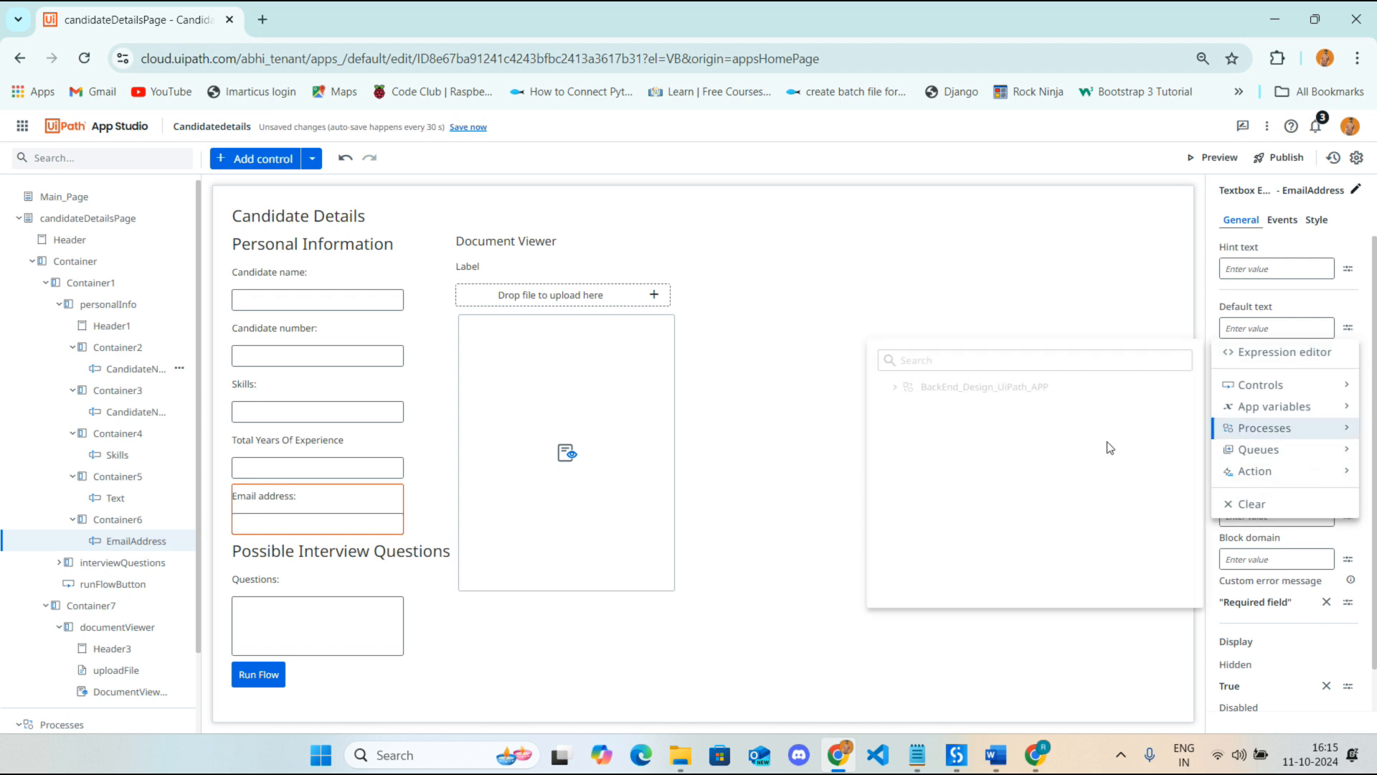
click(905, 388)
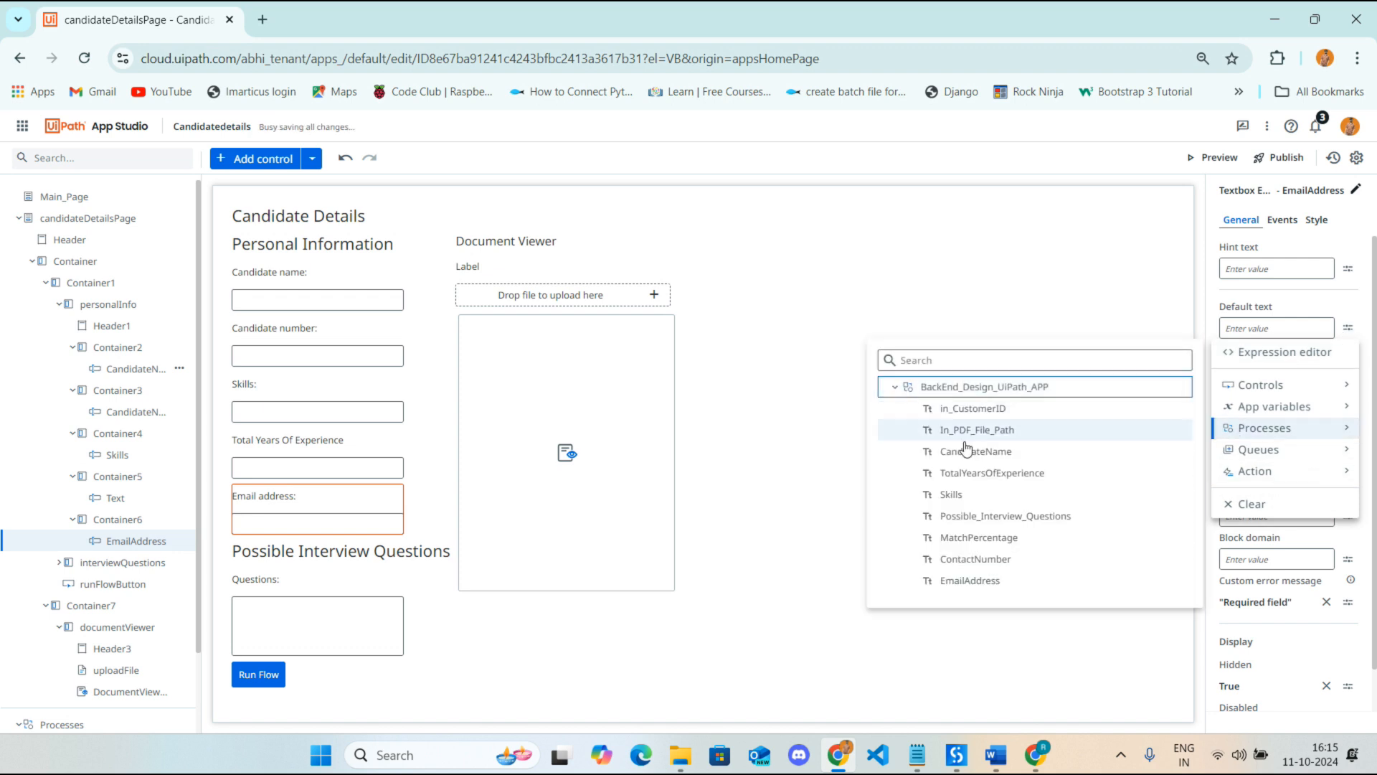
click(988, 582)
Bind the default text of the Questions text area to the BackEnd_Design_UiPath_APP process's Possible_Interview_Questions argument
click(251, 595)
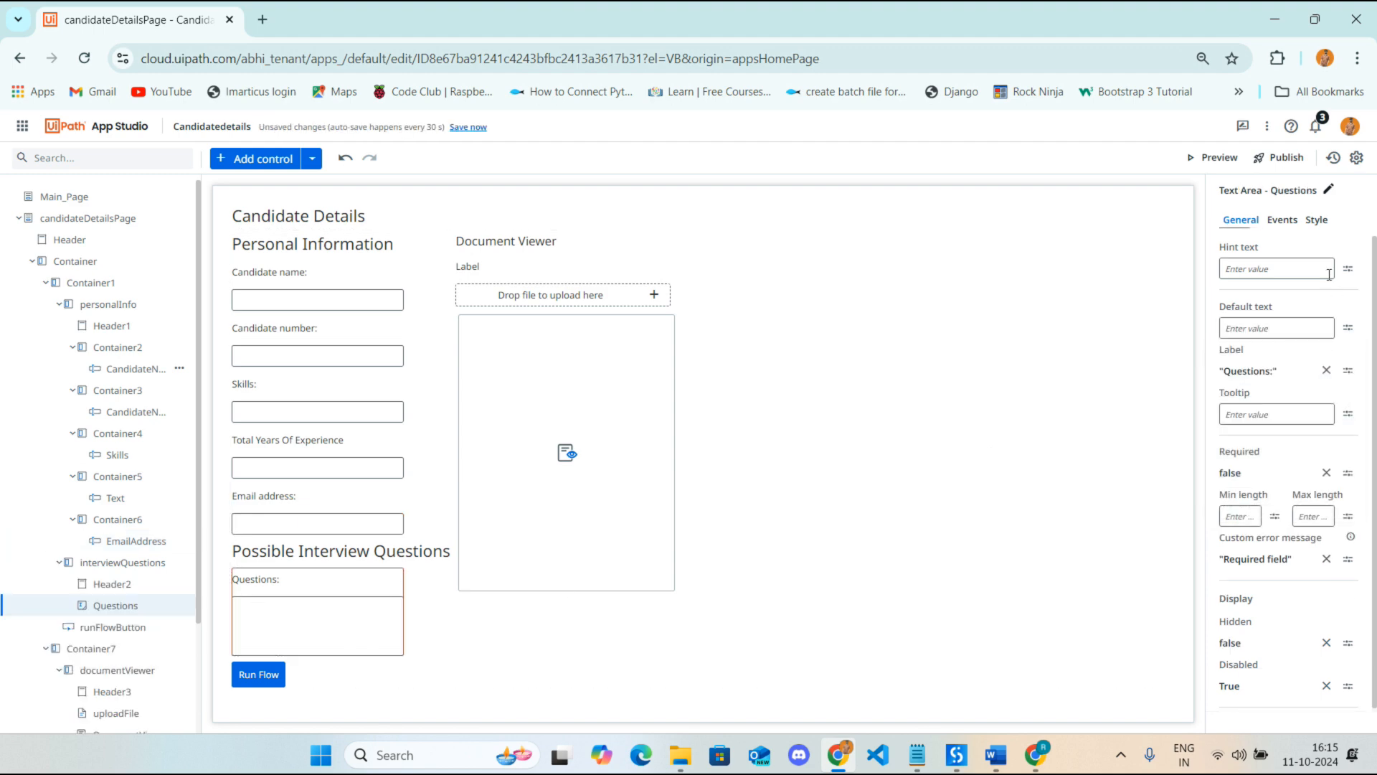
click(1347, 328)
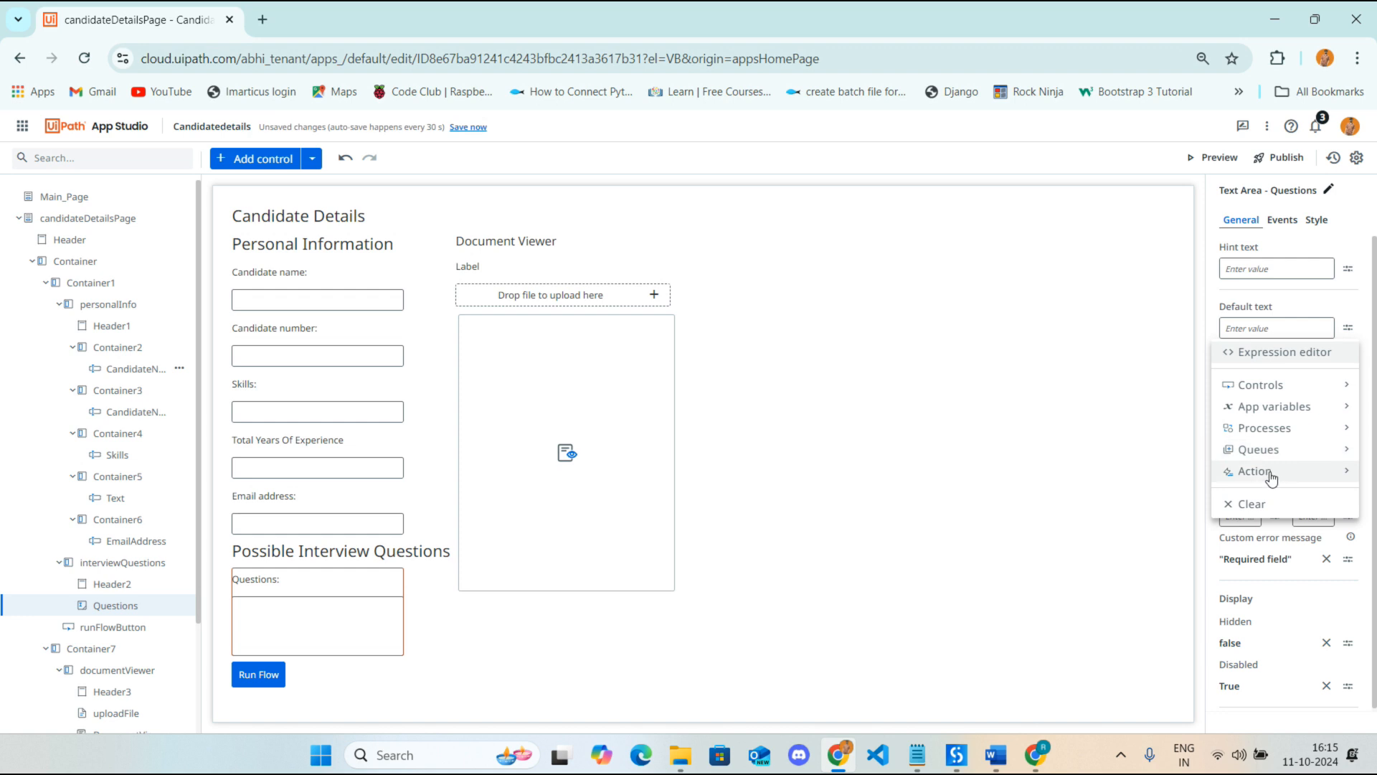
click(1313, 428)
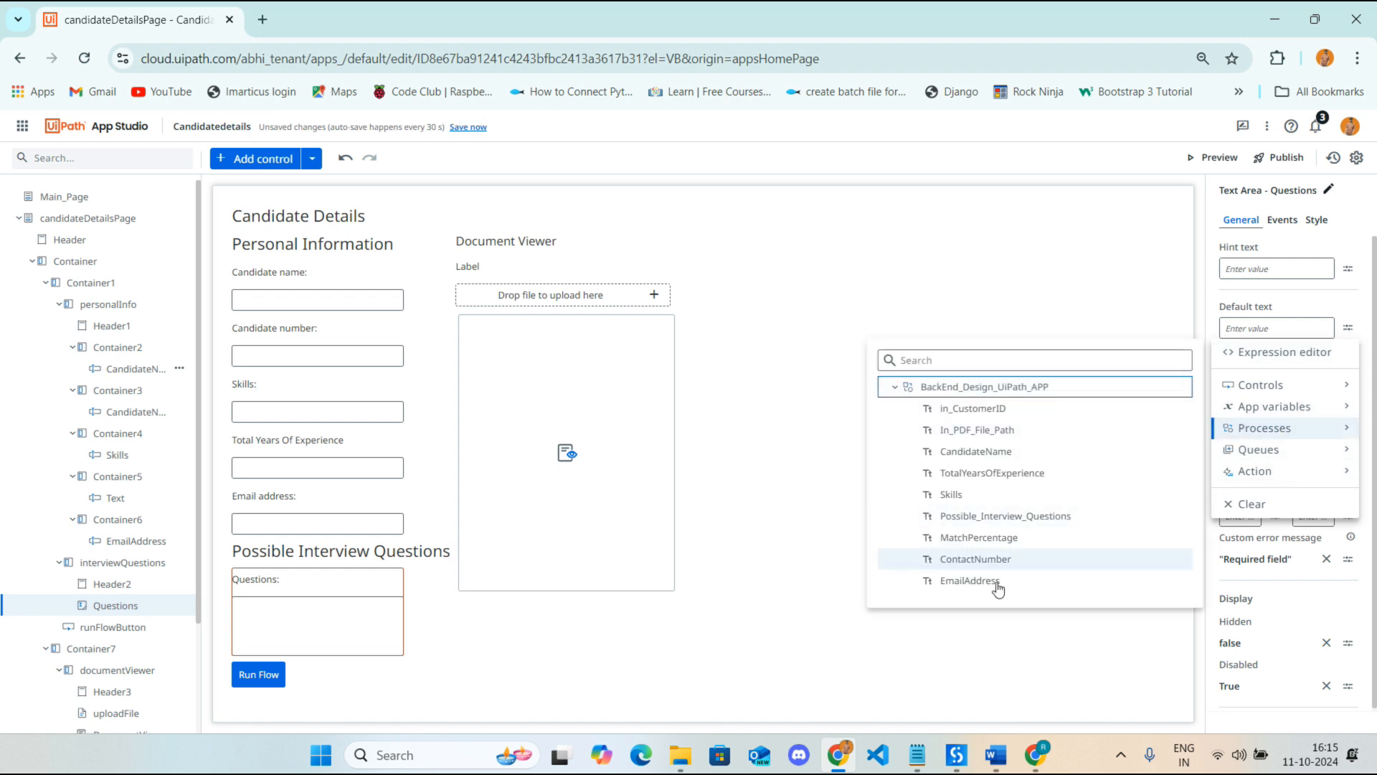
click(1005, 517)
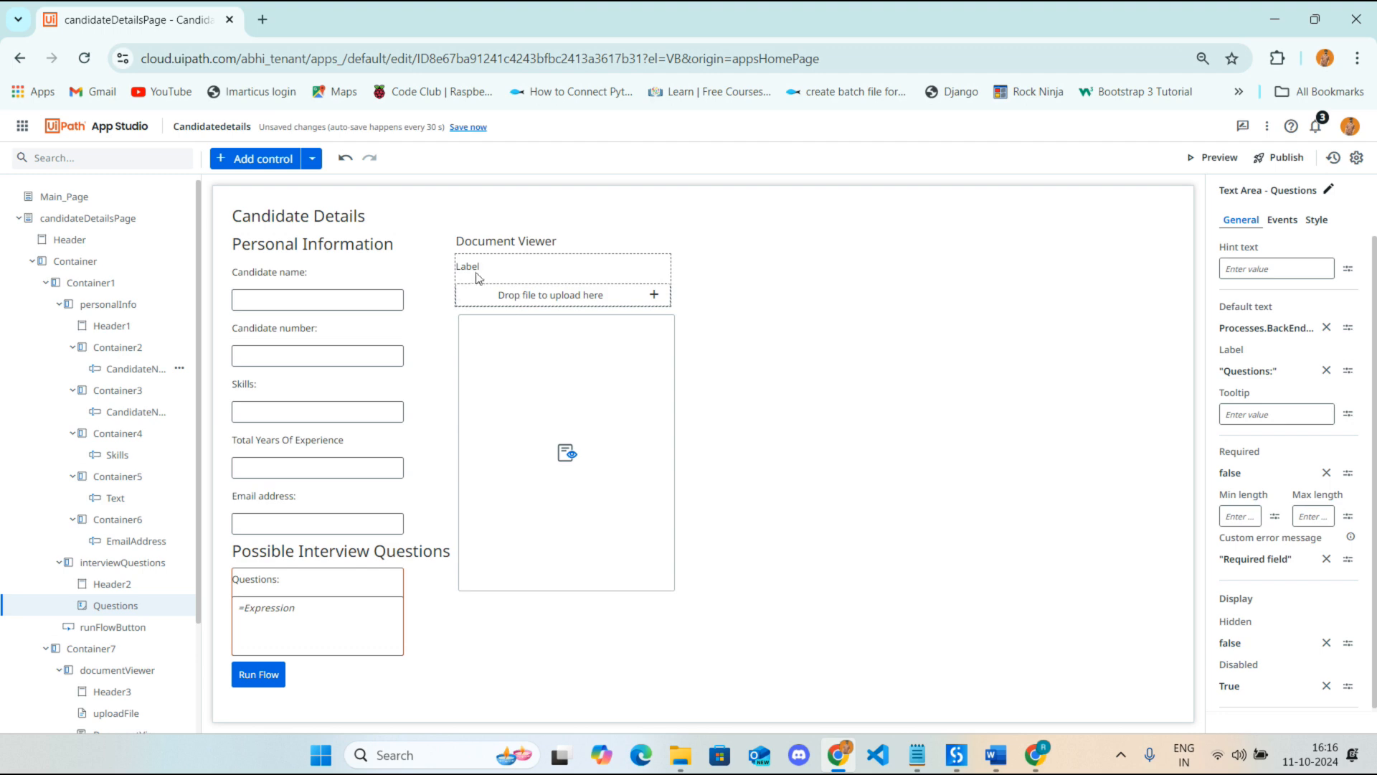
Create a rule for the File added event of the uploadFile control that uploads the file to a storage bucket
click(574, 274)
scroll(128, 596, down, 2)
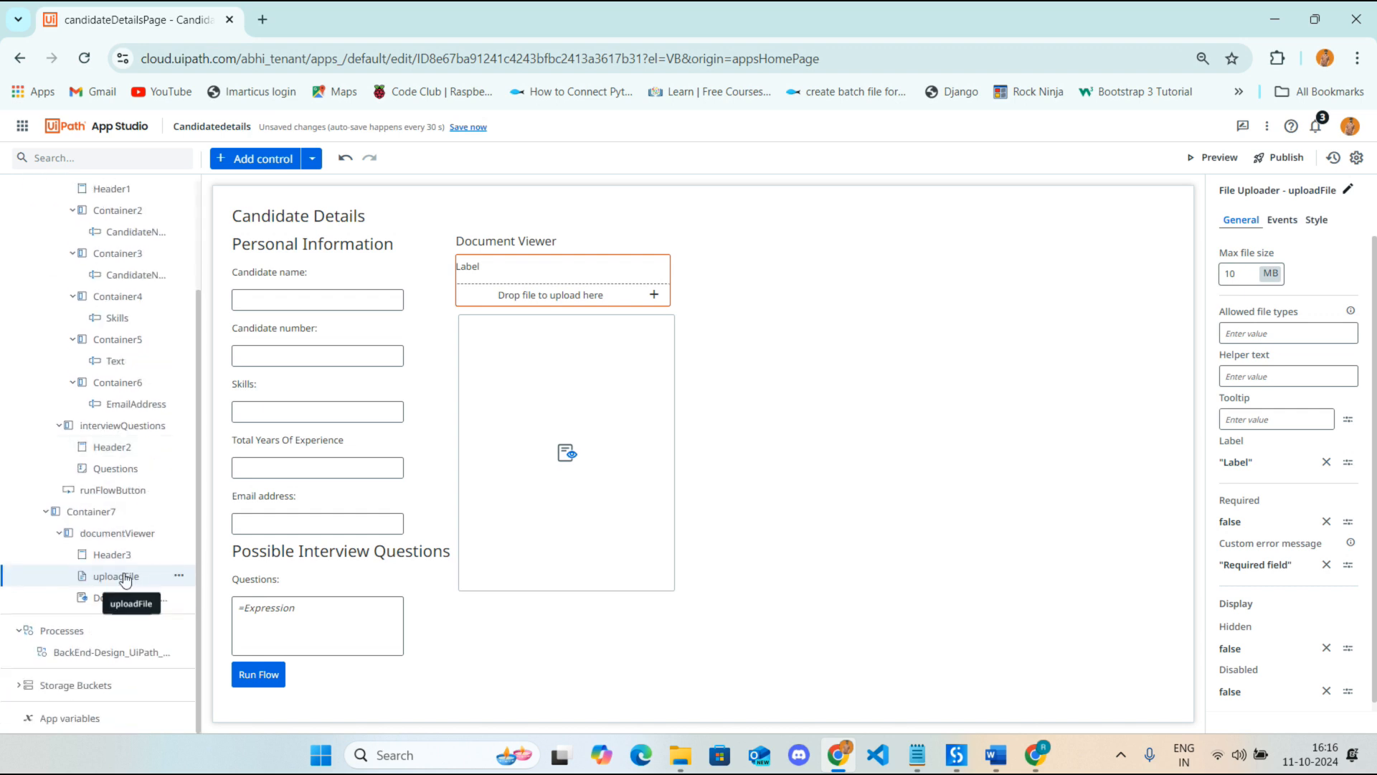
click(1282, 221)
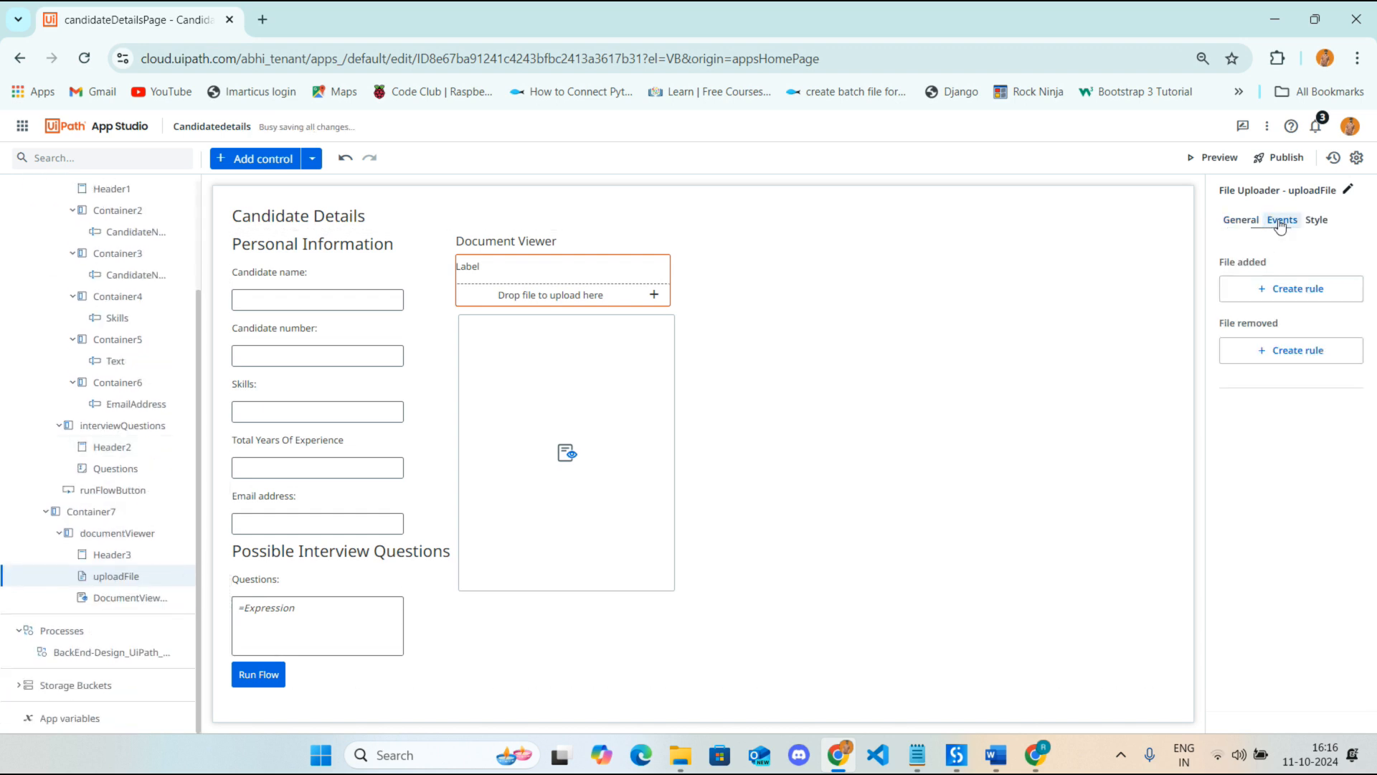
click(1288, 300)
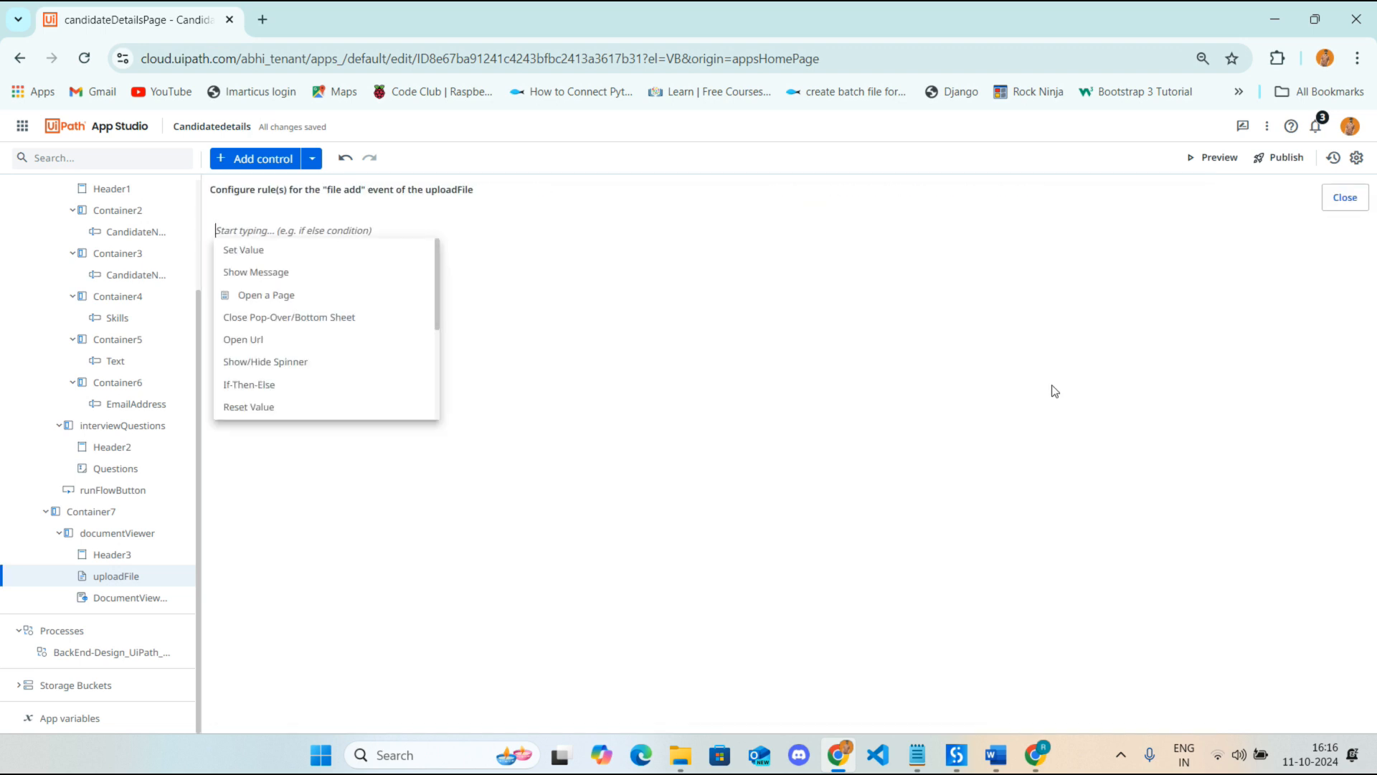
click(296, 229)
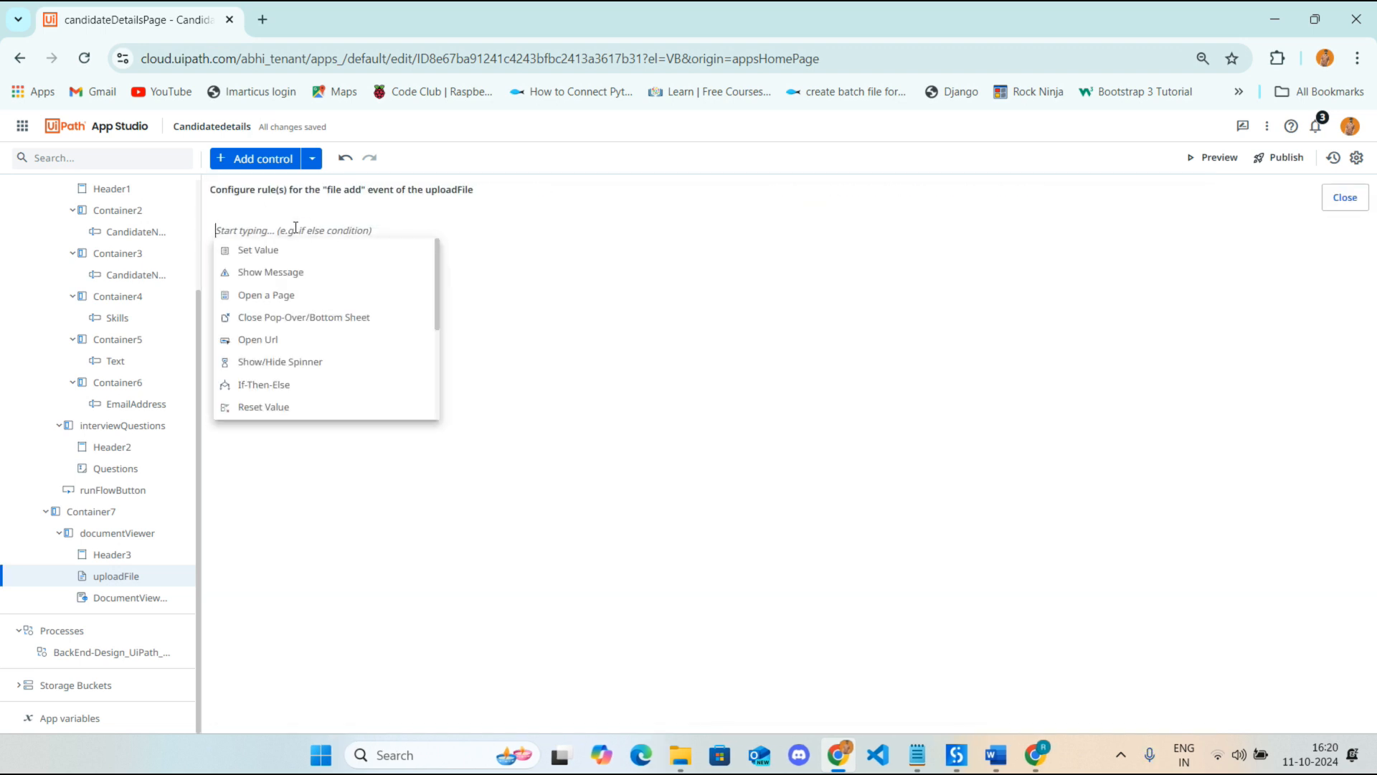
scroll(362, 322, down, 5)
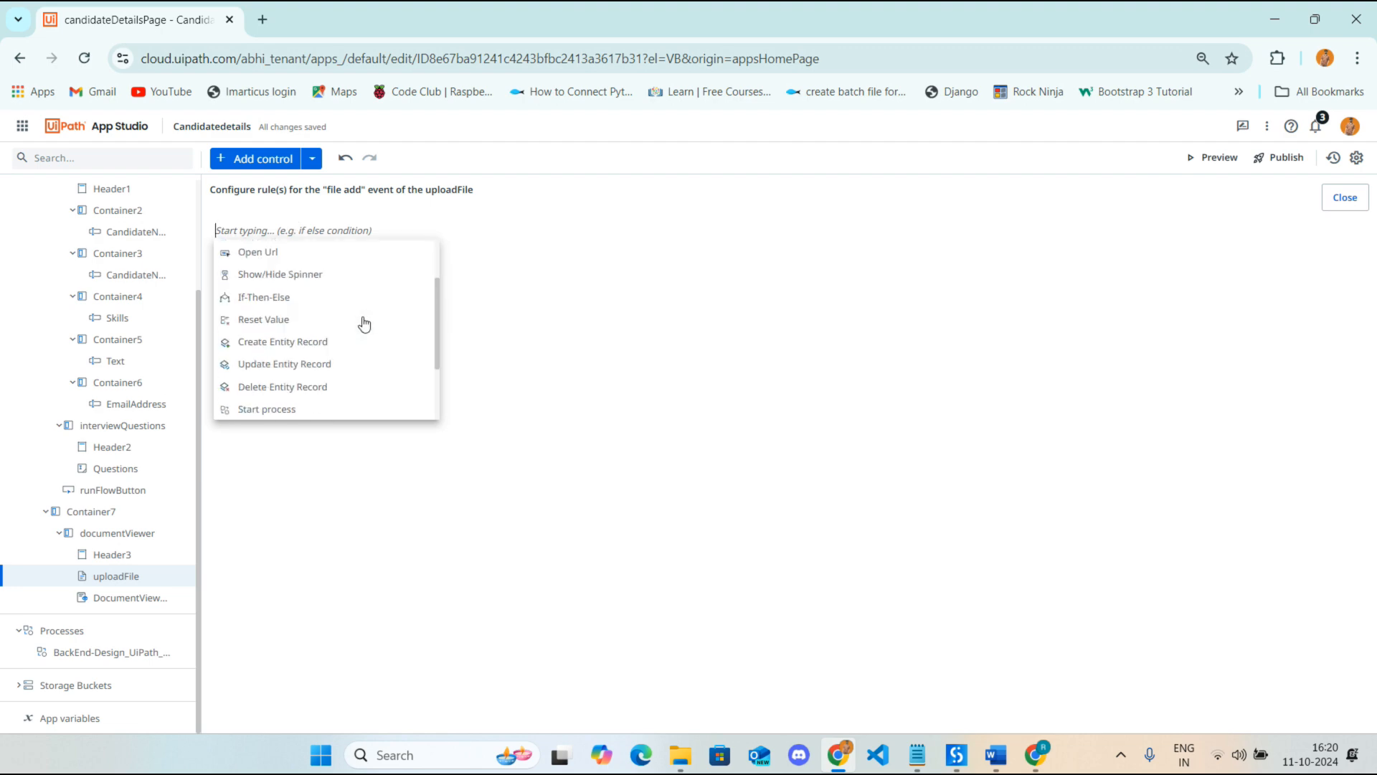
click(279, 365)
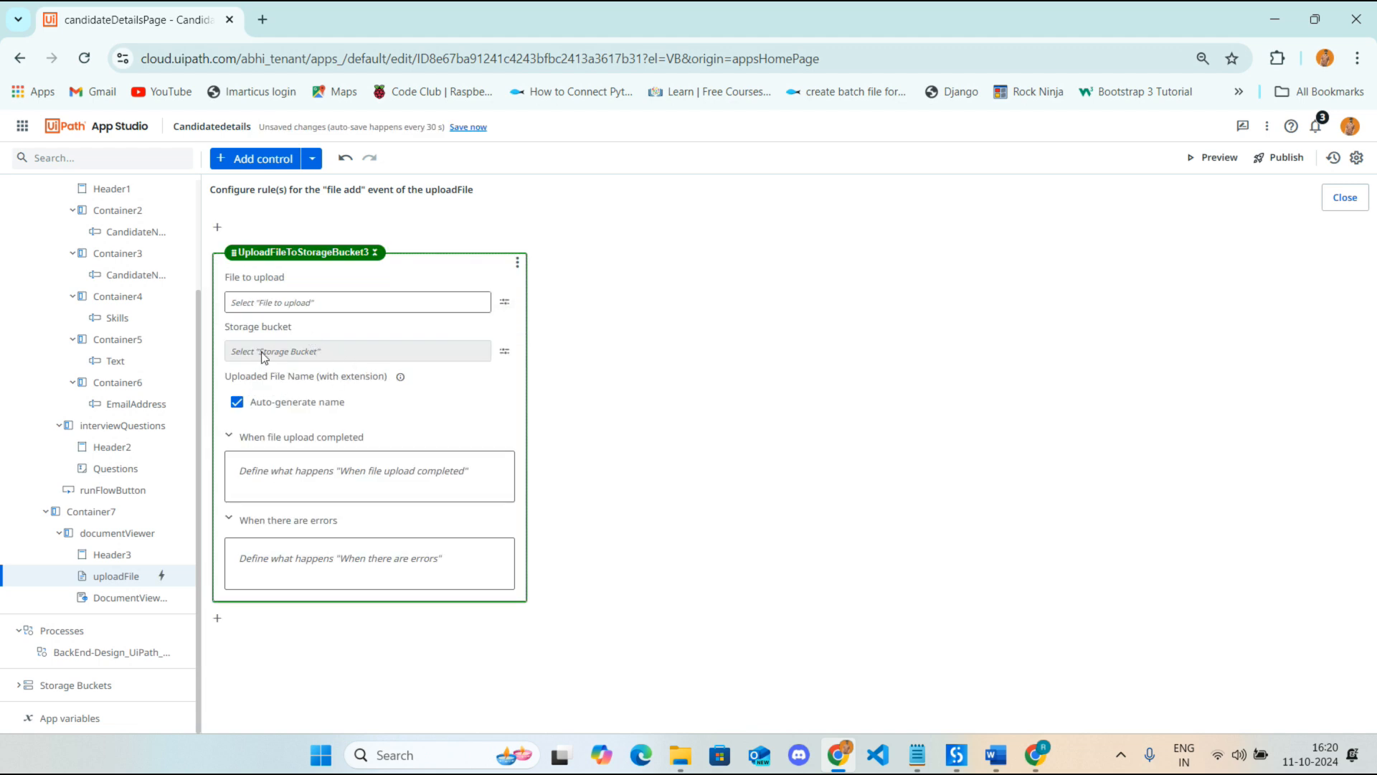
Set the upload rule's storage bucket to AJ_Test and its file to upload to the uploadFile control's Value
click(504, 351)
click(570, 376)
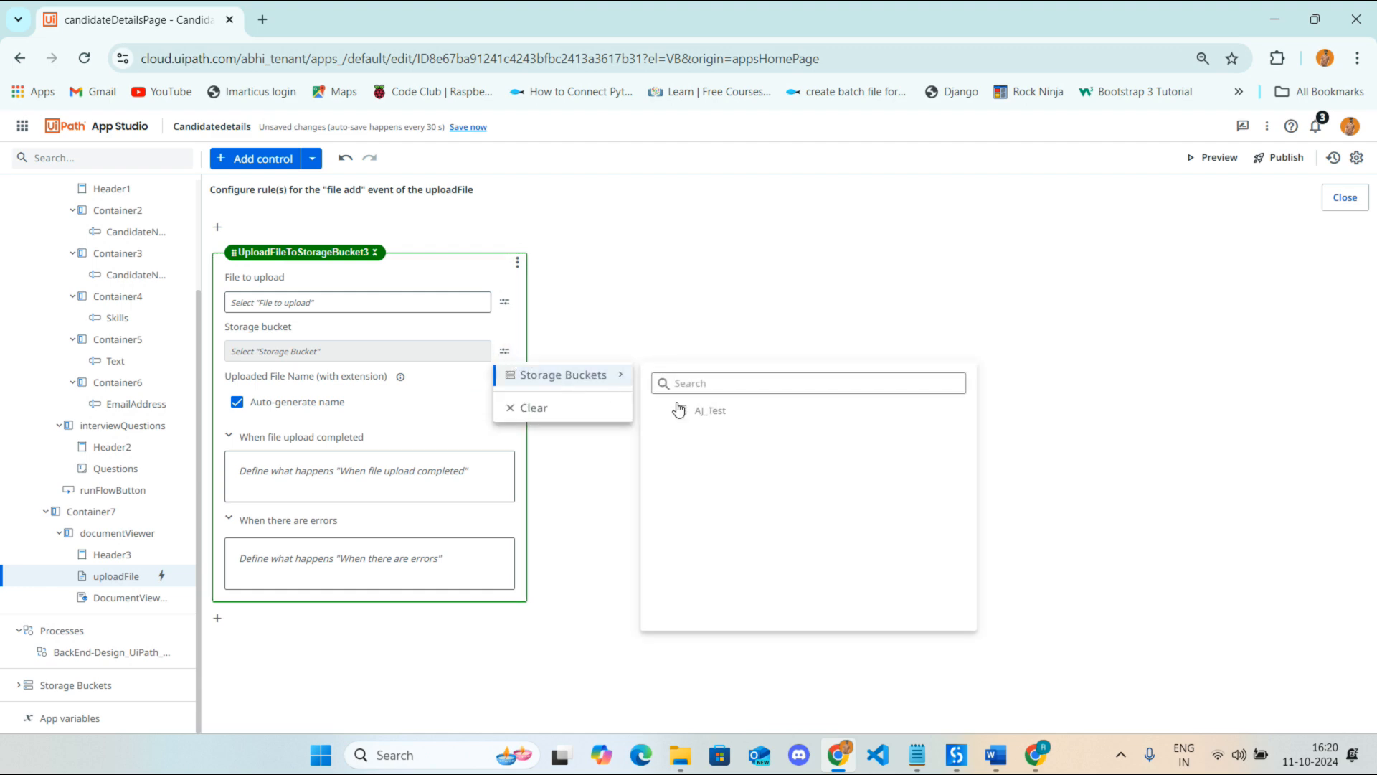
click(710, 410)
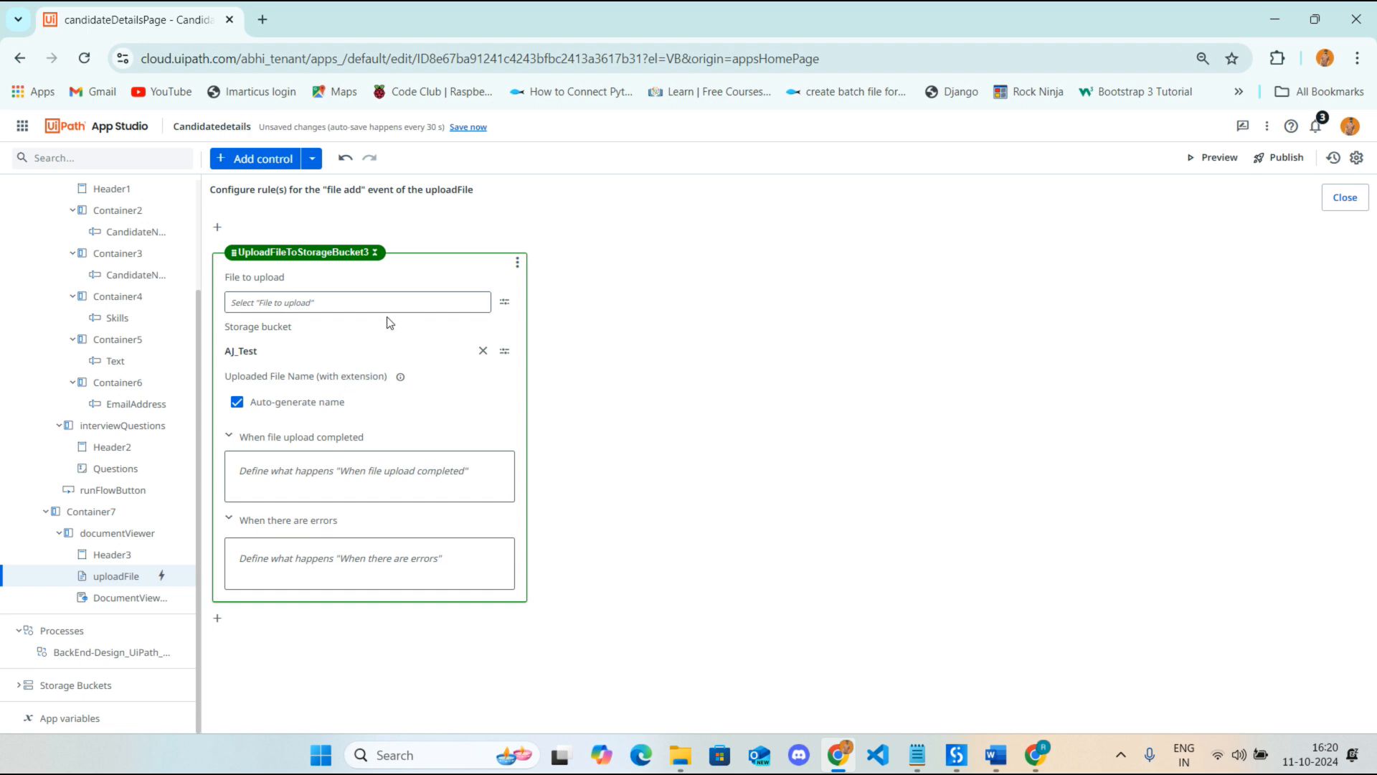
click(504, 303)
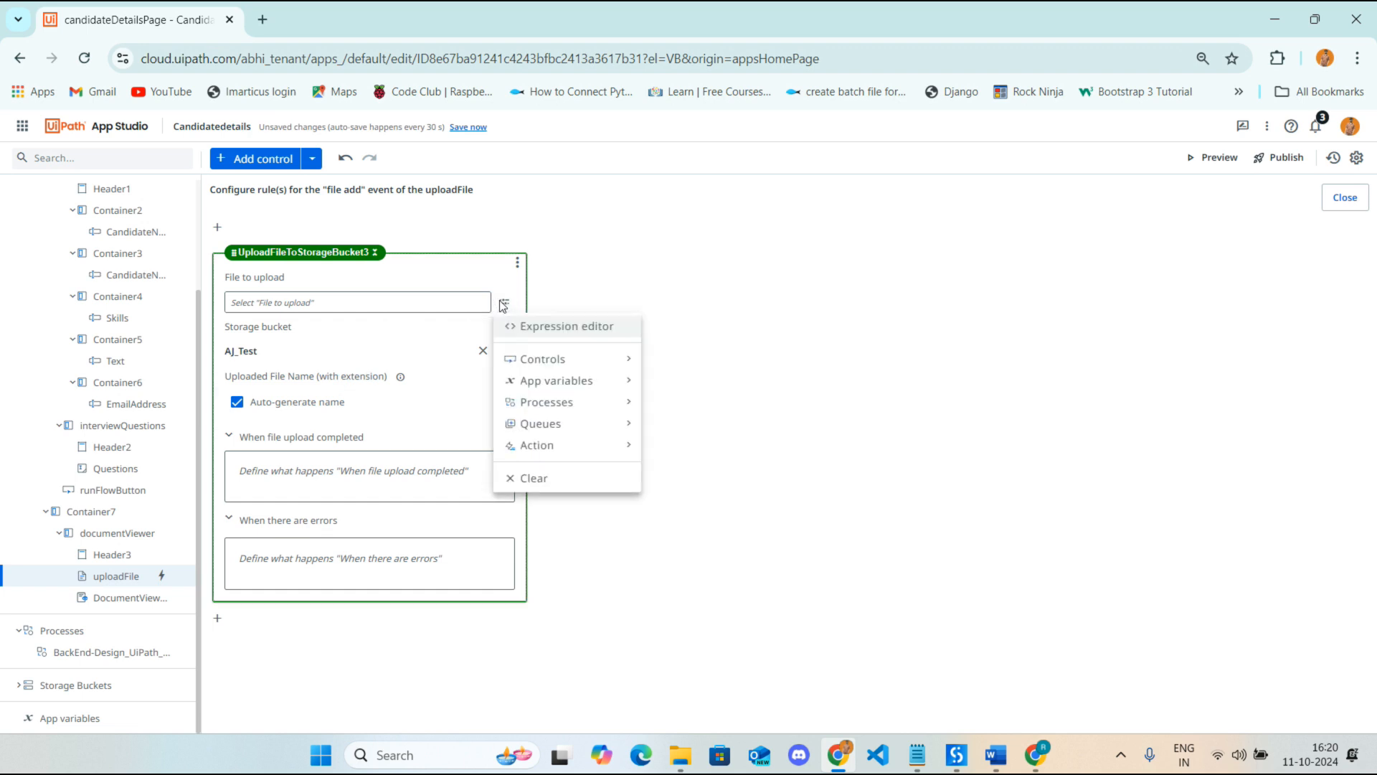
click(626, 369)
scroll(735, 402, down, 5)
click(678, 511)
scroll(775, 495, down, 1)
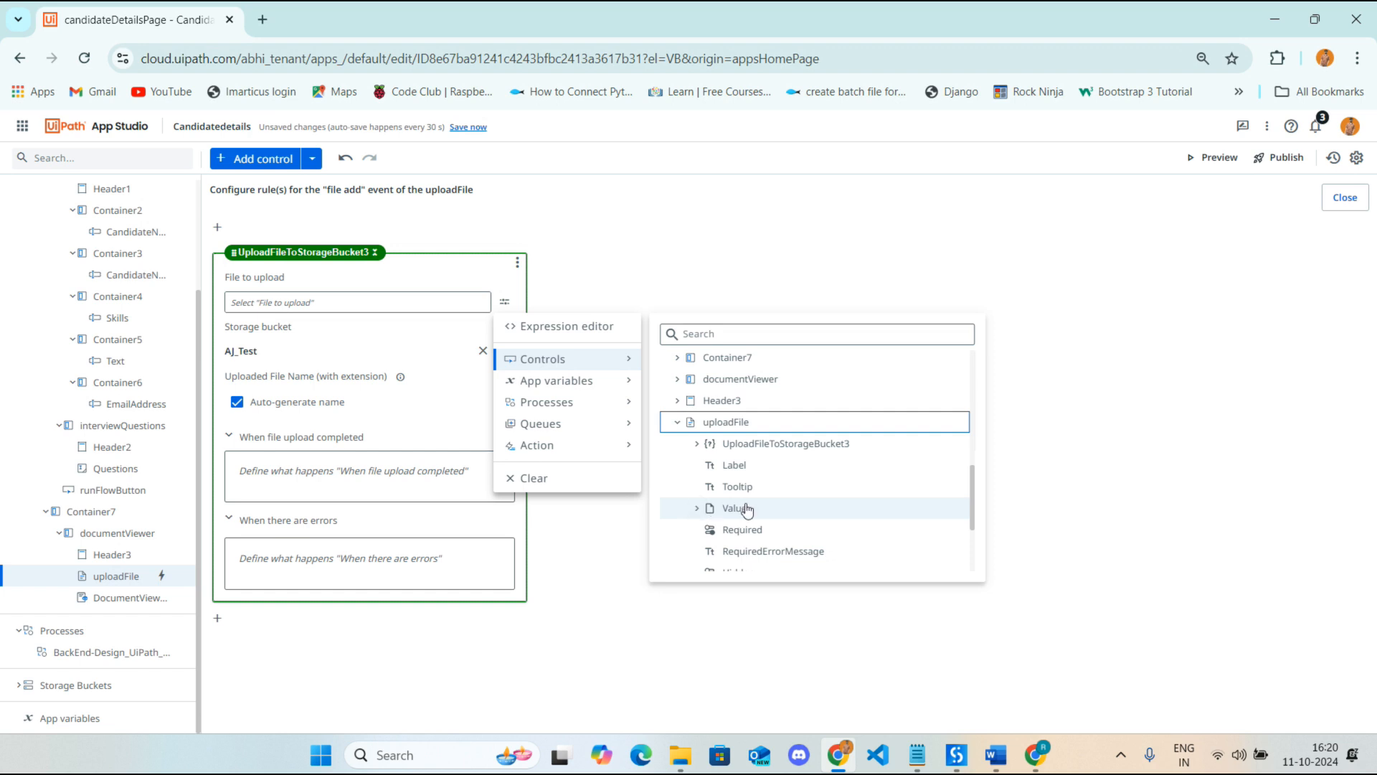
click(744, 509)
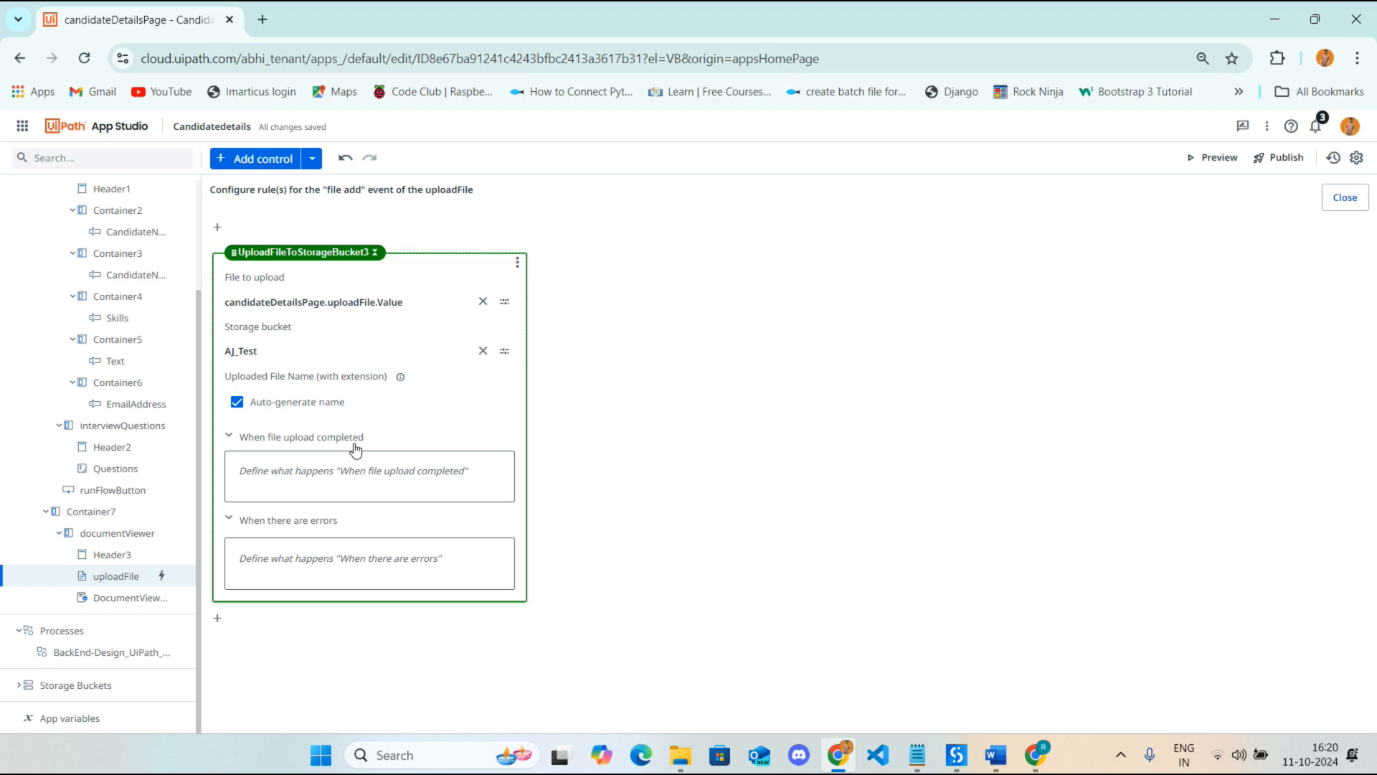
Add a Set Value rule for when the file upload completes and open the expression editor for its Item To Set
click(353, 472)
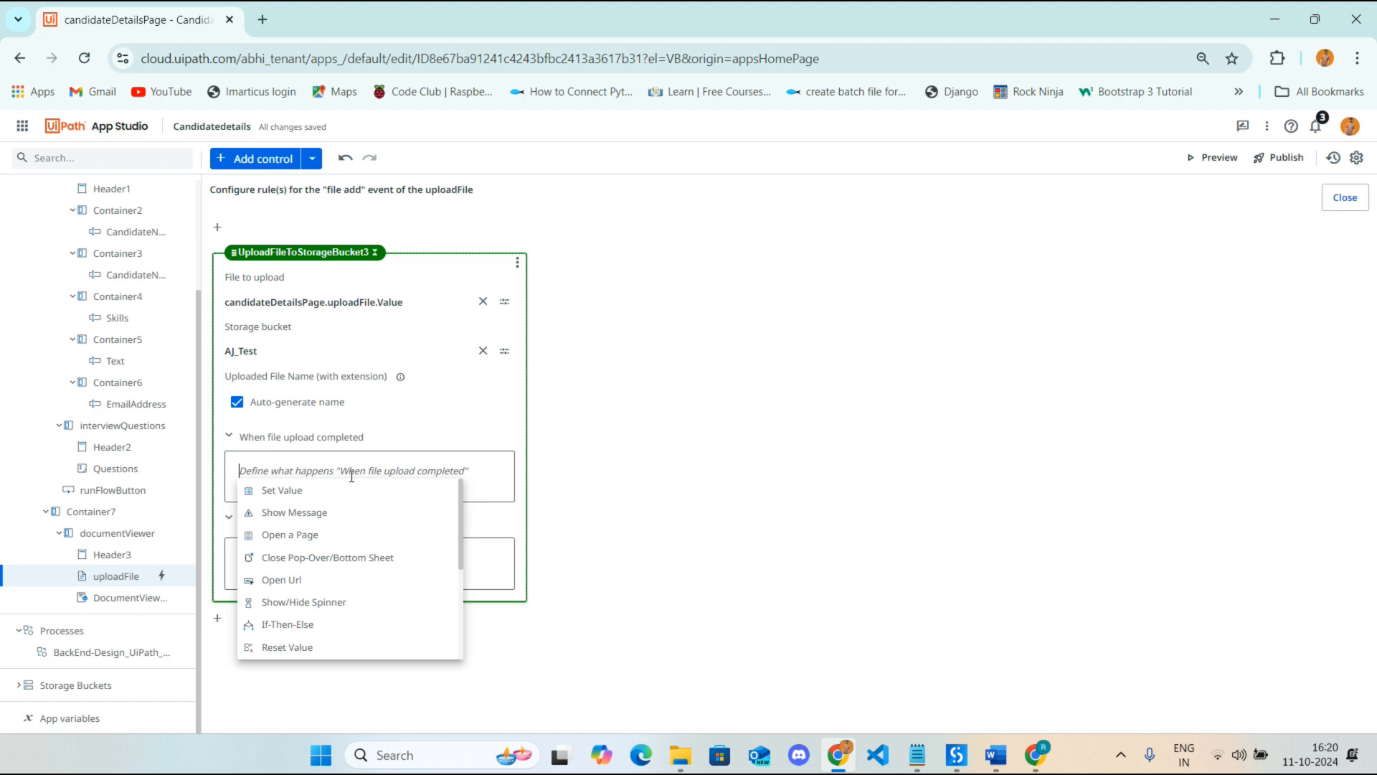
click(294, 492)
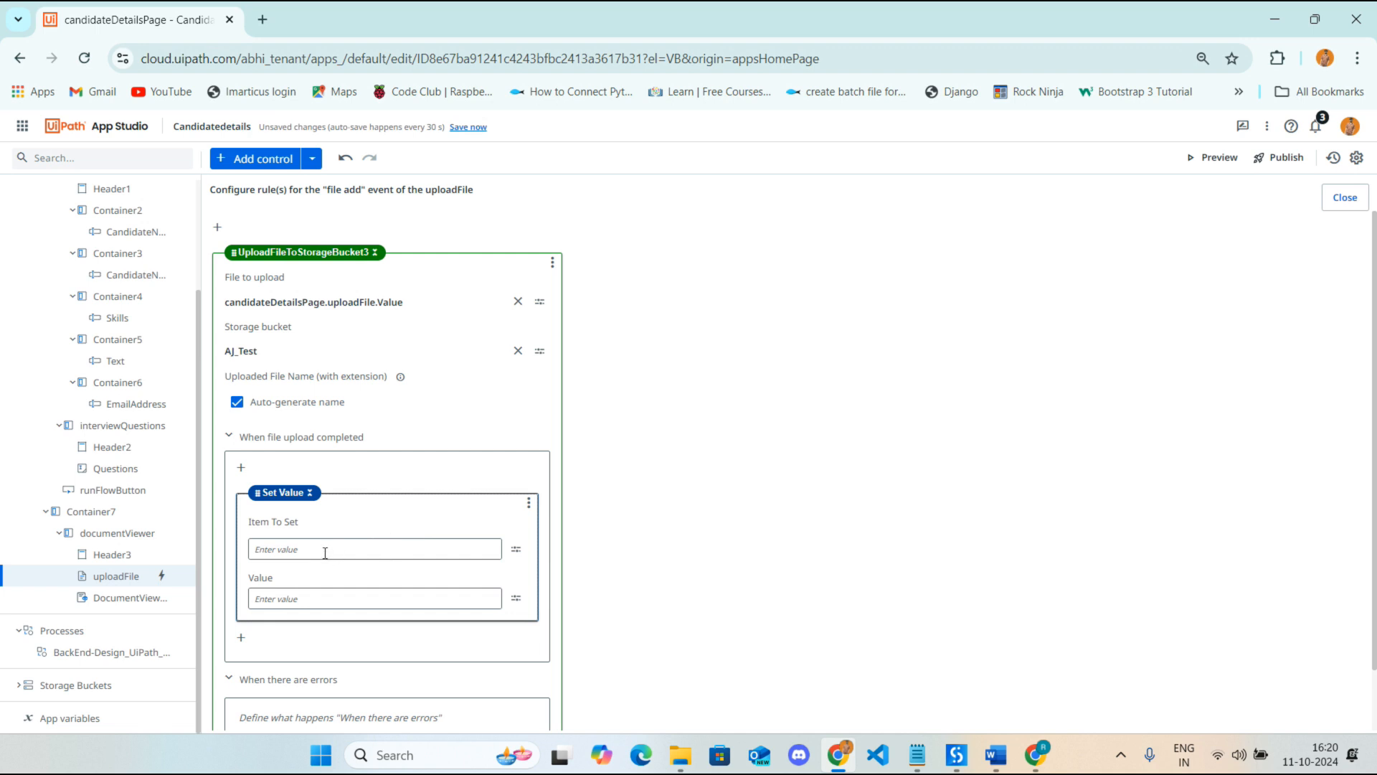
click(516, 549)
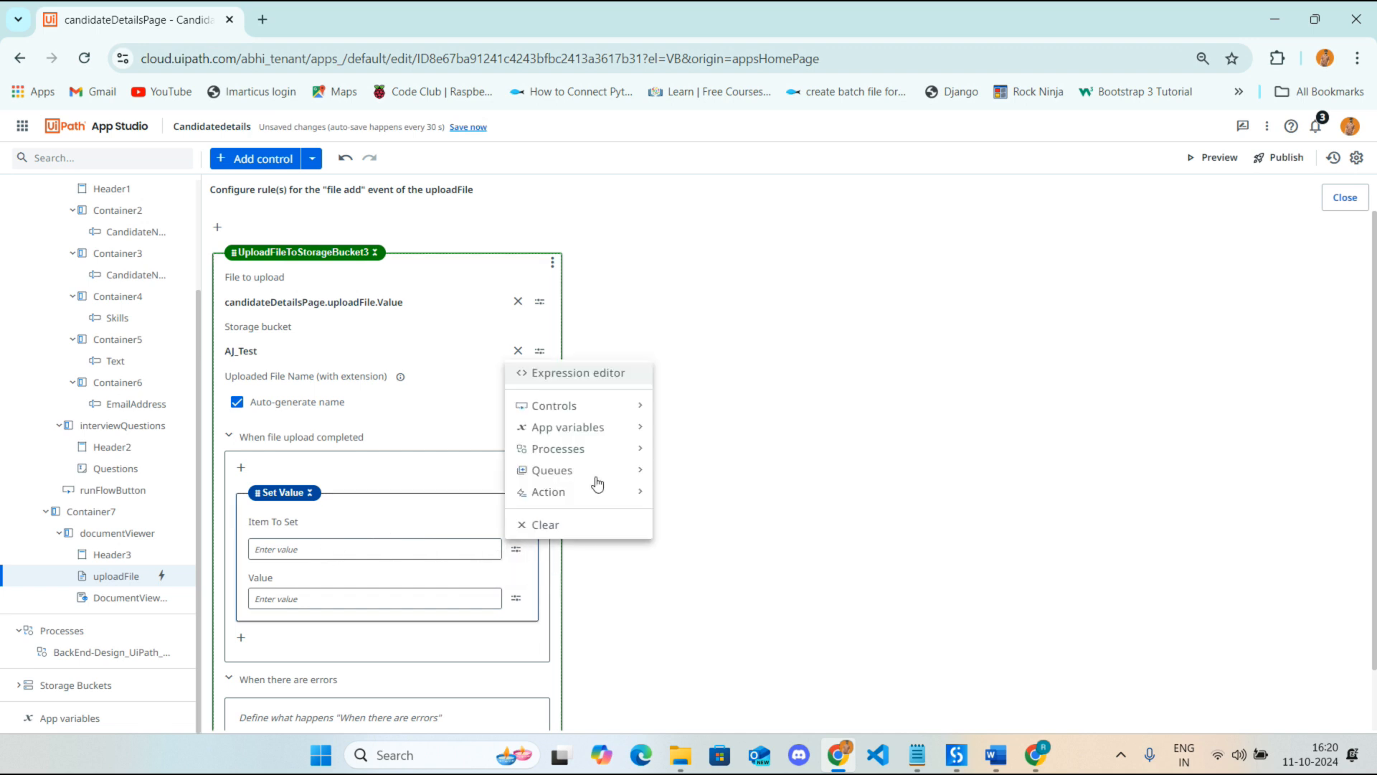
click(613, 371)
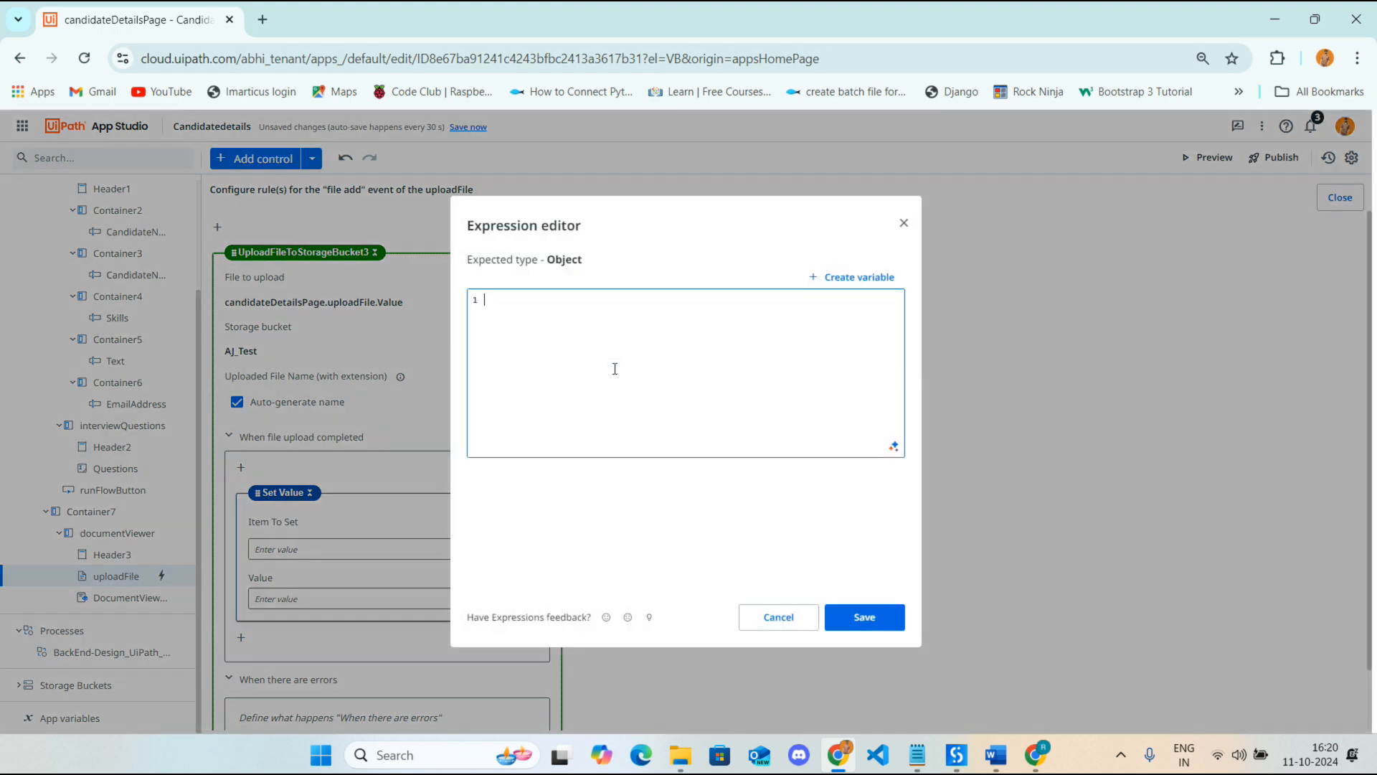
text(FileNam)
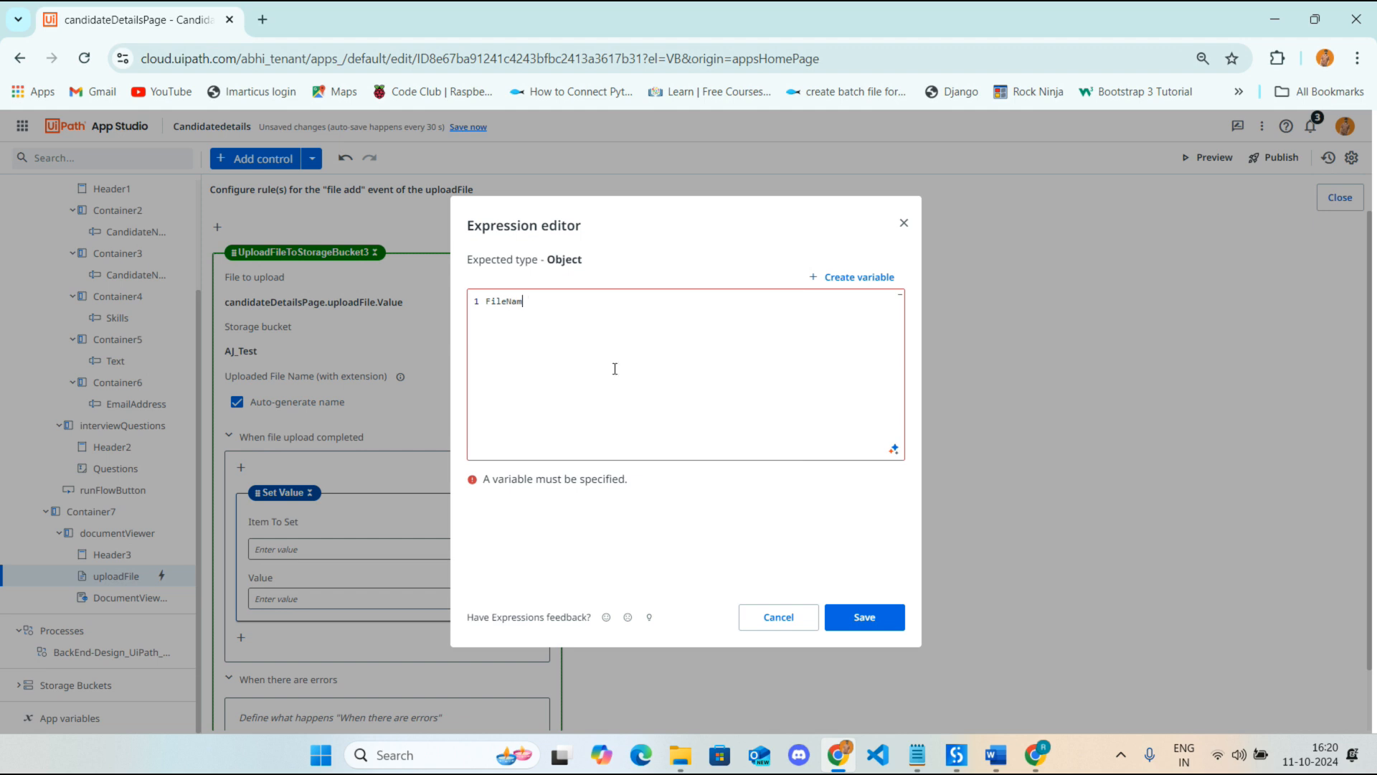
key(ctrl+a)
key(BackSpace)
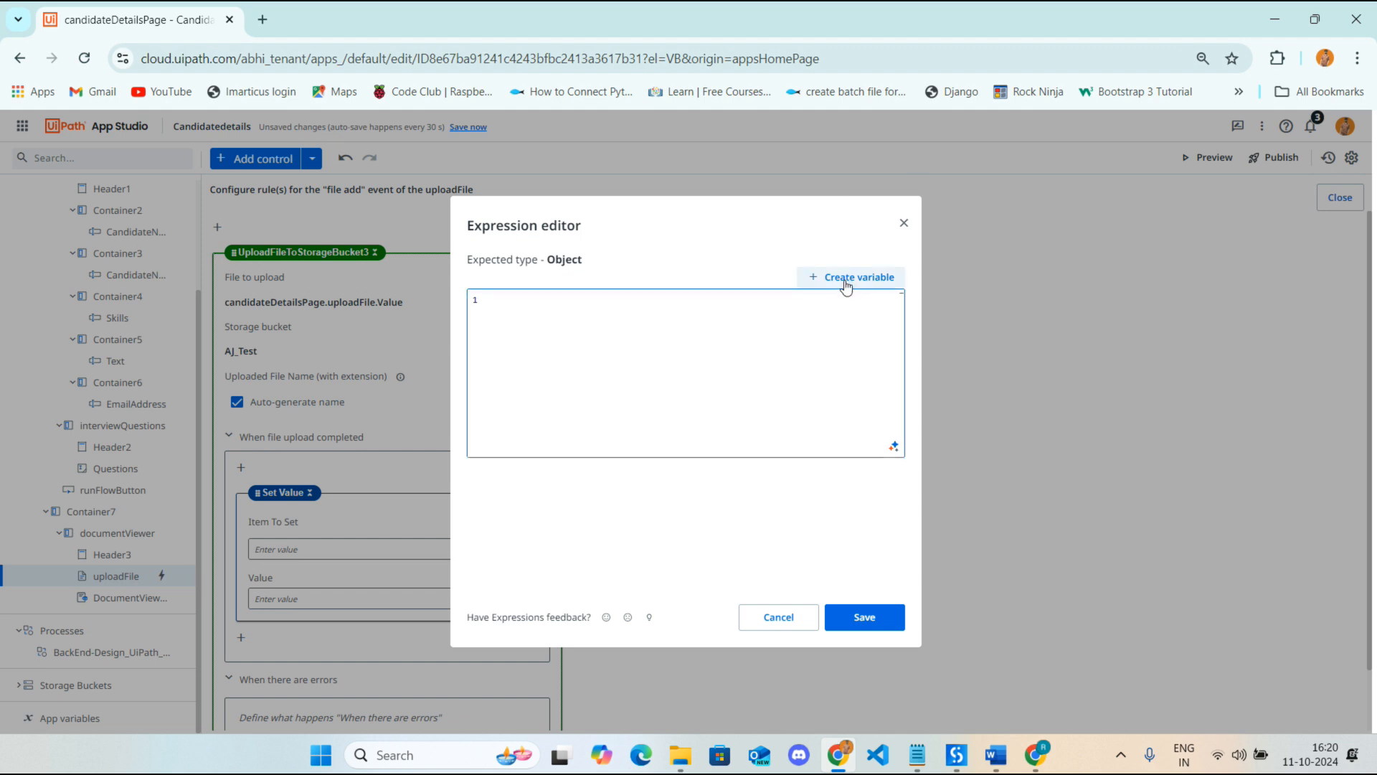
Create a variable named FileName of type Text from the expression editor
click(849, 278)
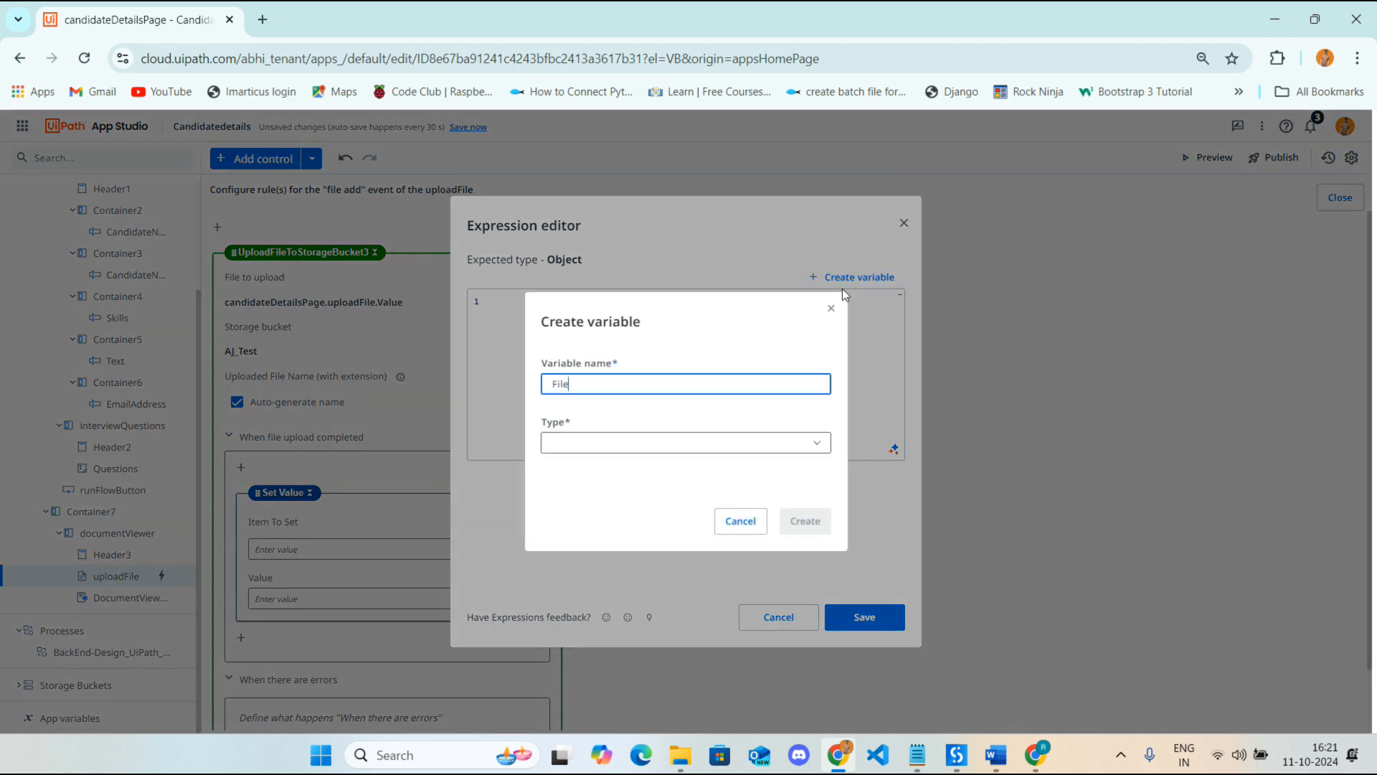
click(817, 440)
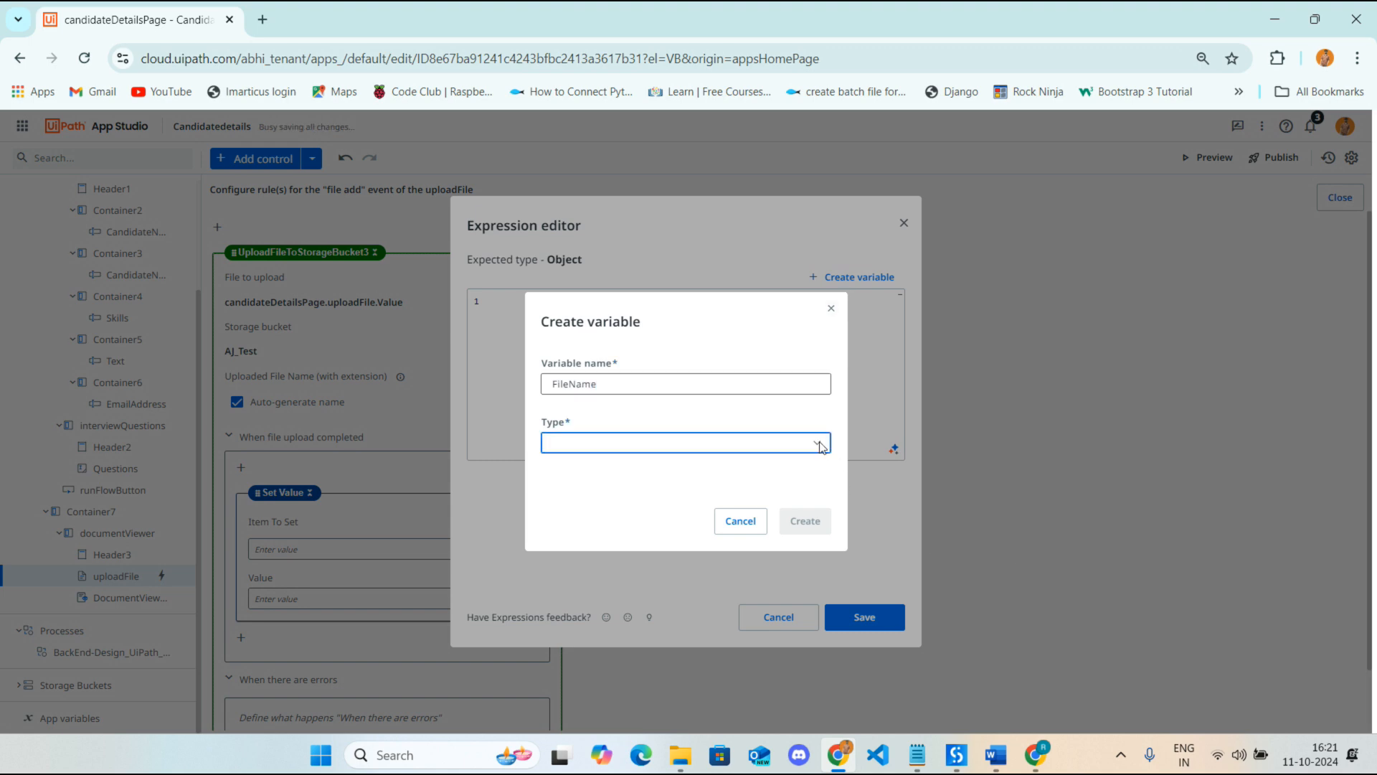
scroll(634, 517, down, 5)
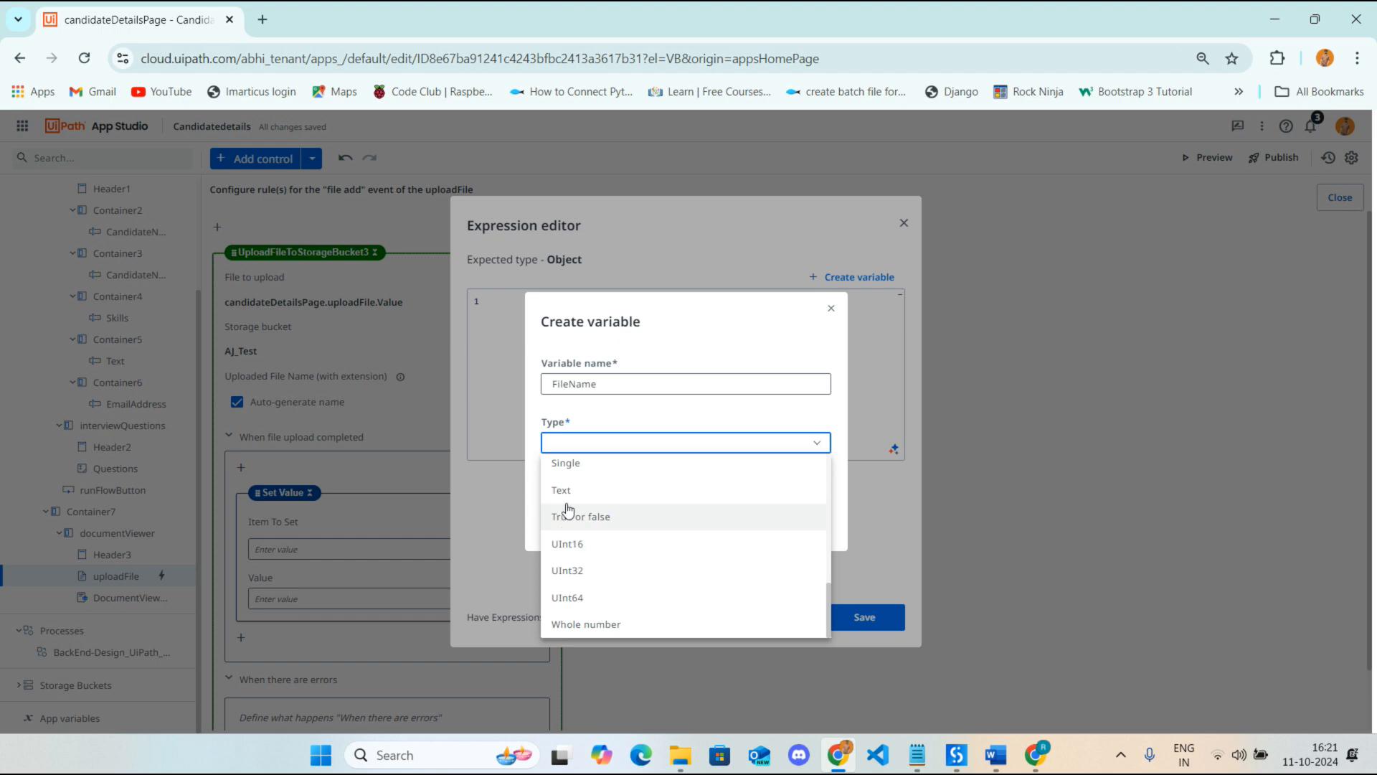
click(632, 489)
click(804, 522)
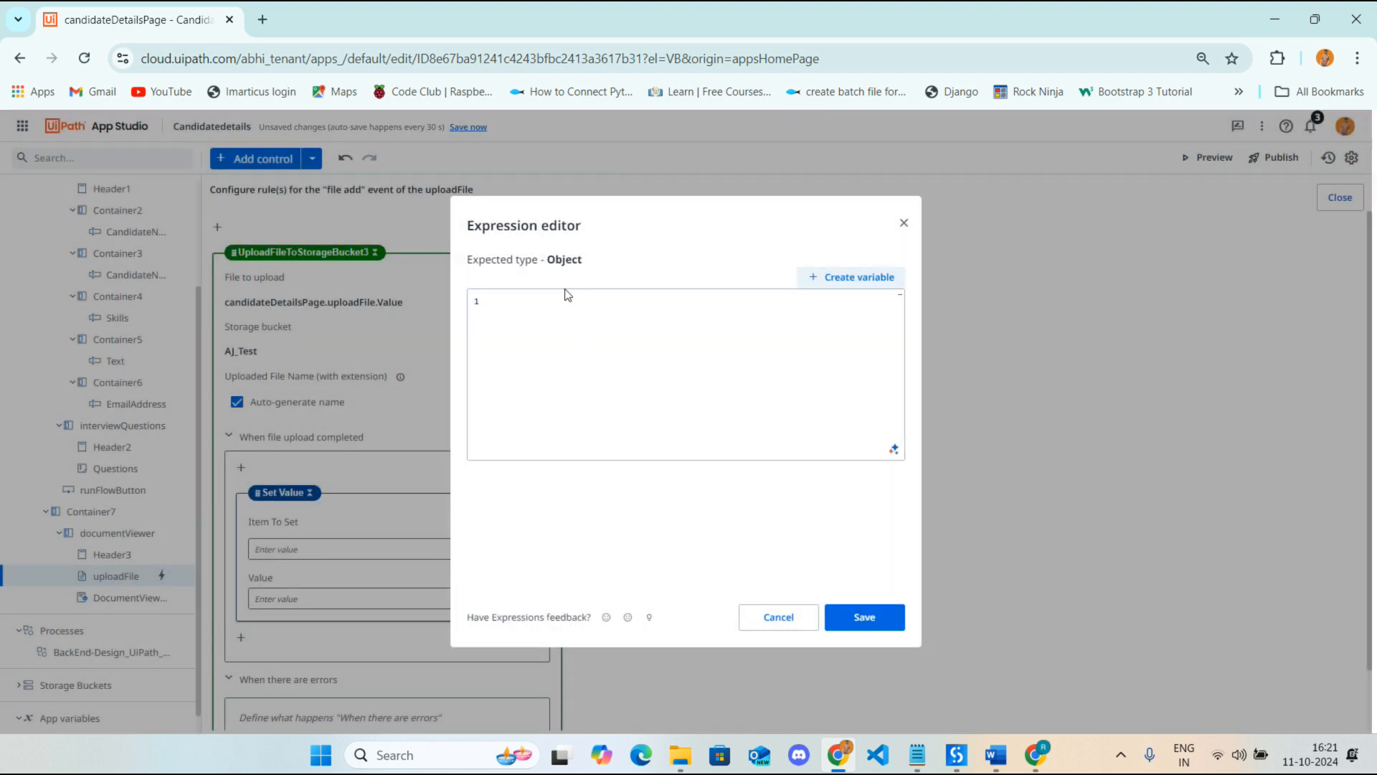
Set the Set Value rule's Item To Set to the FileName variable and save the expression
click(558, 300)
text(filen)
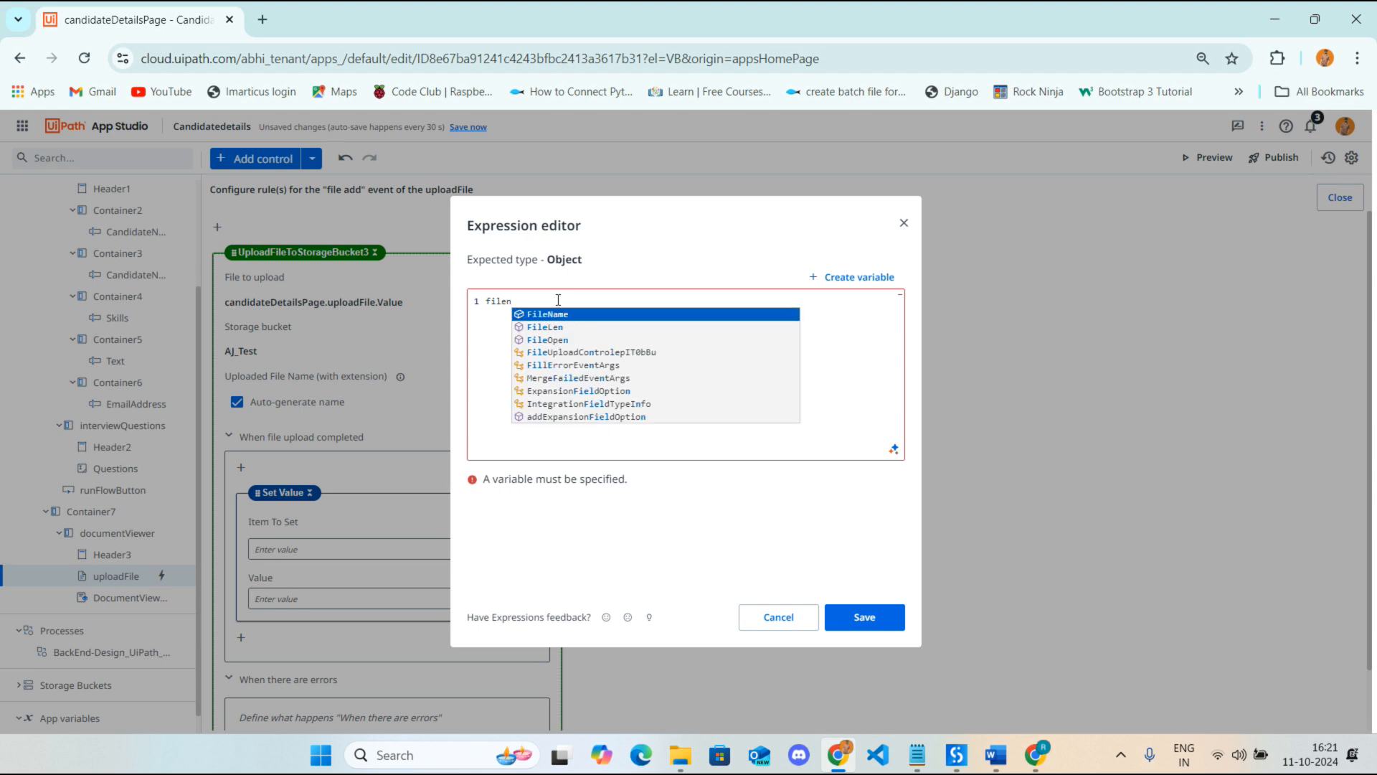
key(Return)
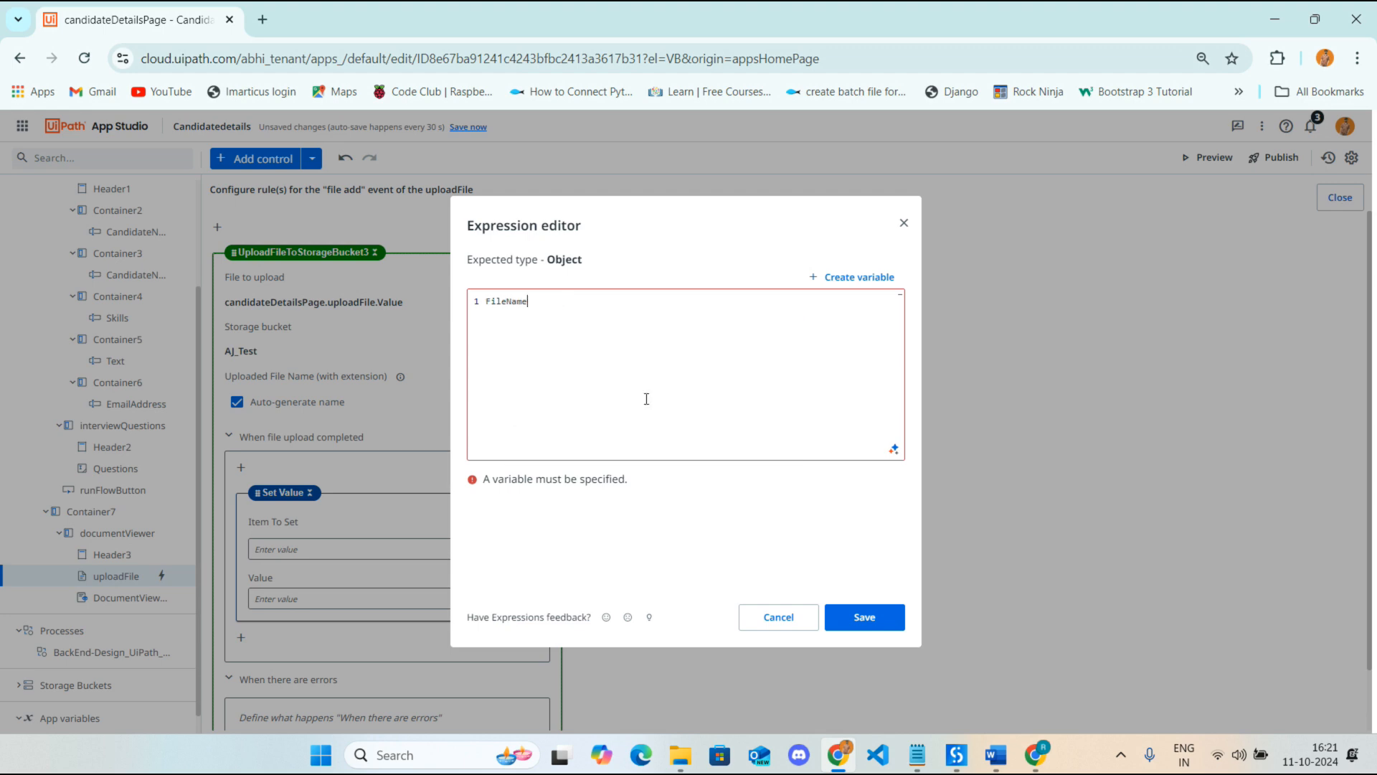
click(854, 615)
Bind the Set Value rule's Value to the Name property of the uploadFile control's Value
click(315, 595)
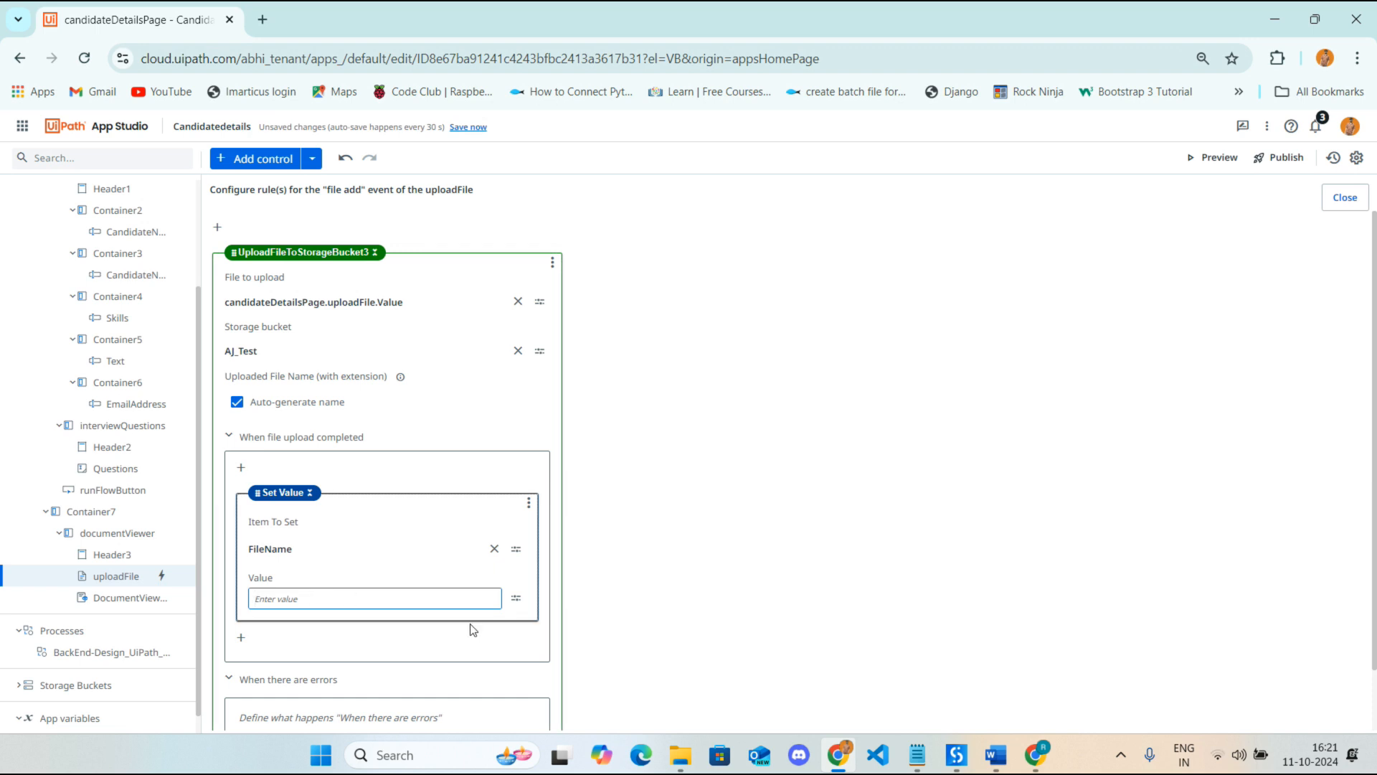
click(516, 597)
click(626, 479)
scroll(774, 545, down, 5)
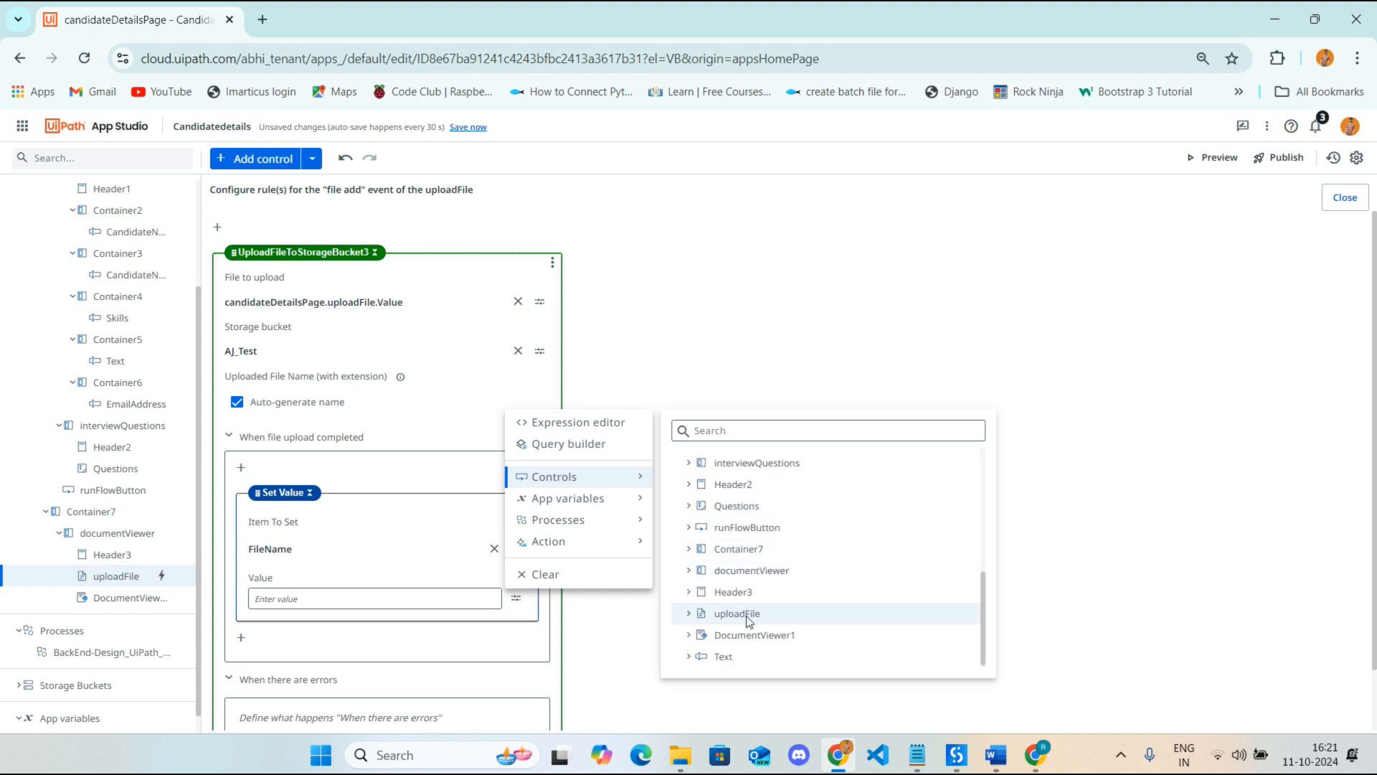
click(689, 611)
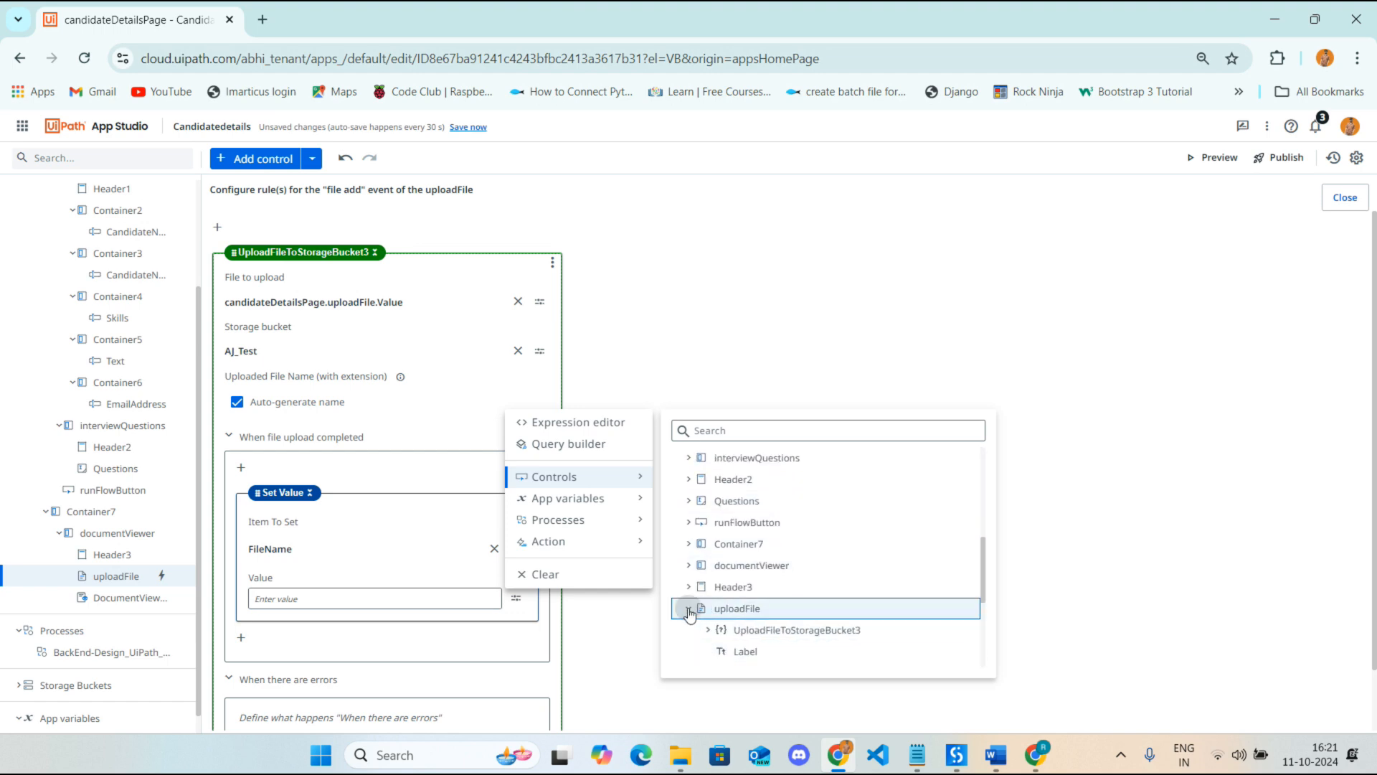
scroll(786, 594, down, 3)
click(709, 517)
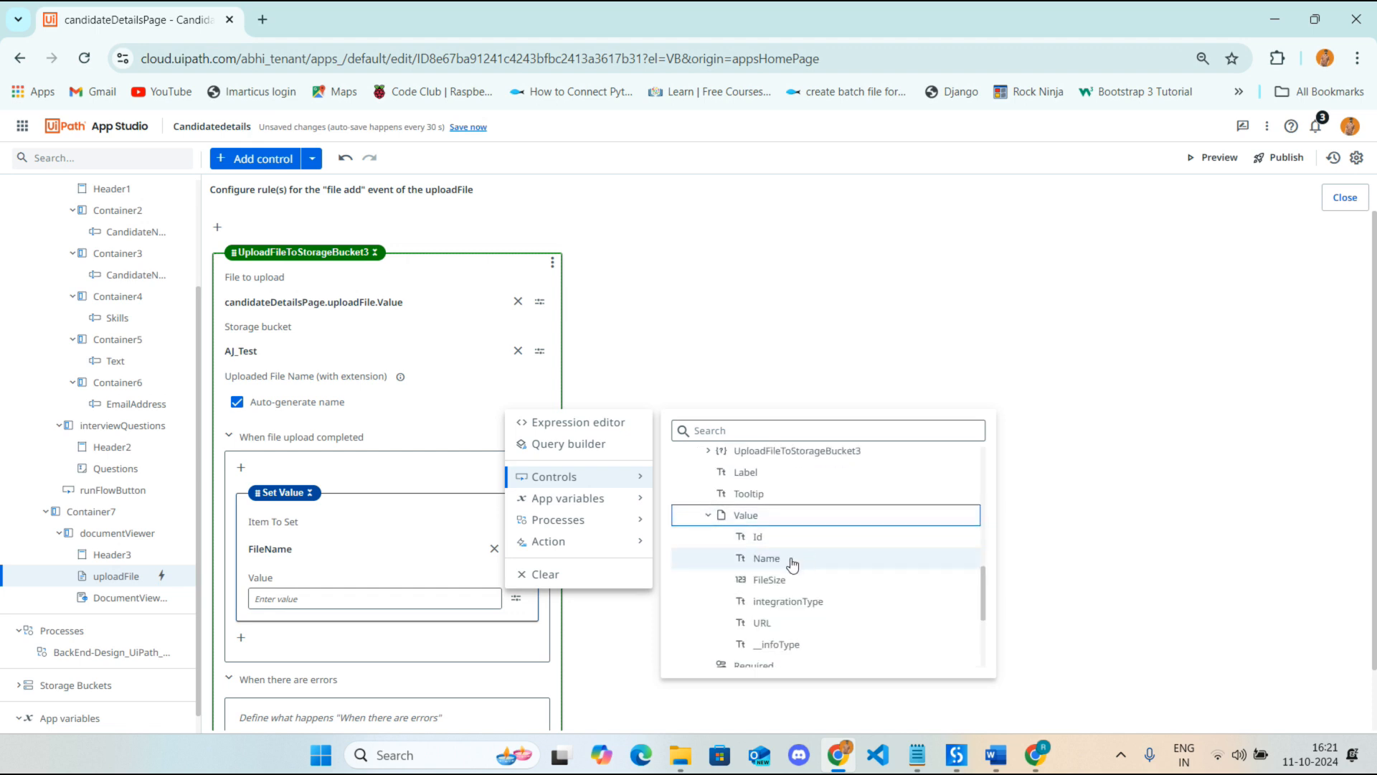
click(767, 559)
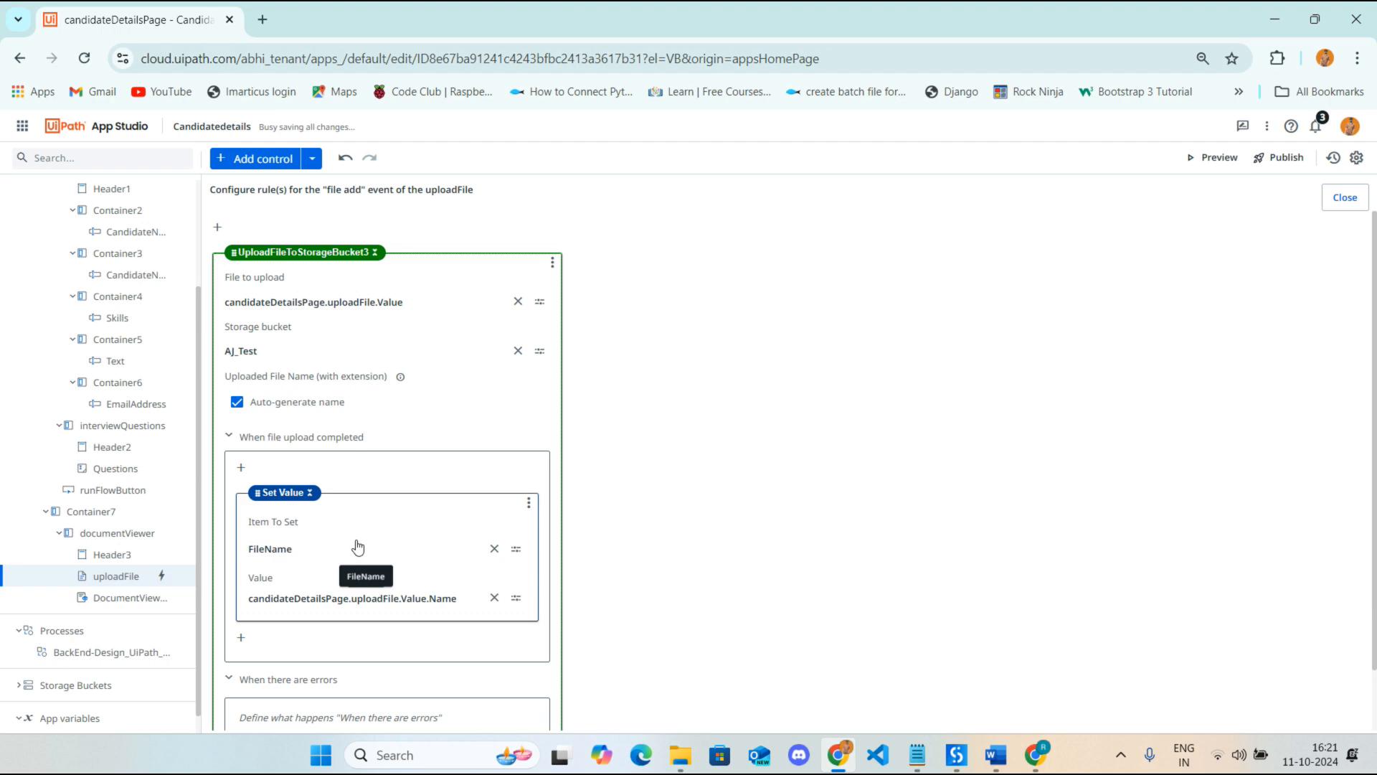
Disable the auto-generated name, bind the uploaded file name to the uploadFile control's Value.Name, and close the rule configuration
scroll(738, 427, down, 2)
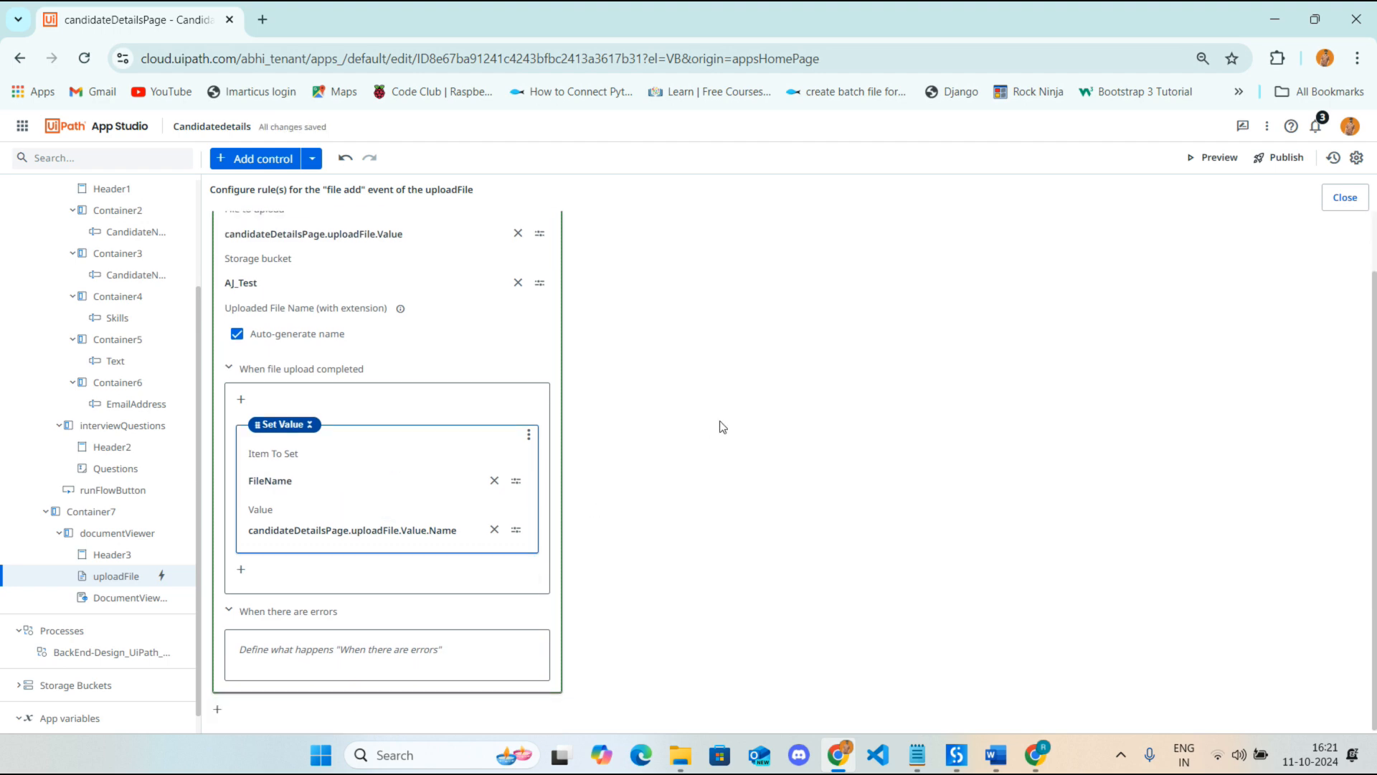
scroll(435, 440, up, 1)
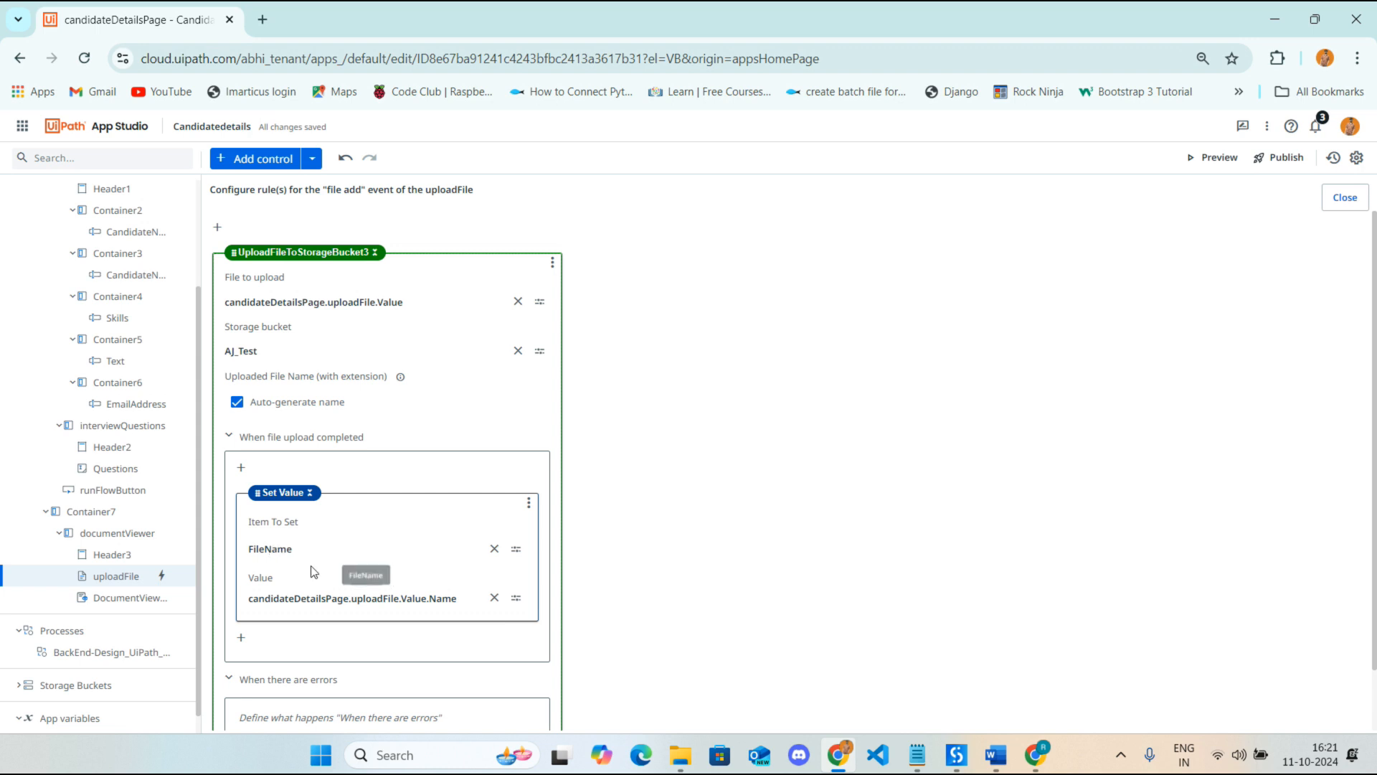
click(237, 402)
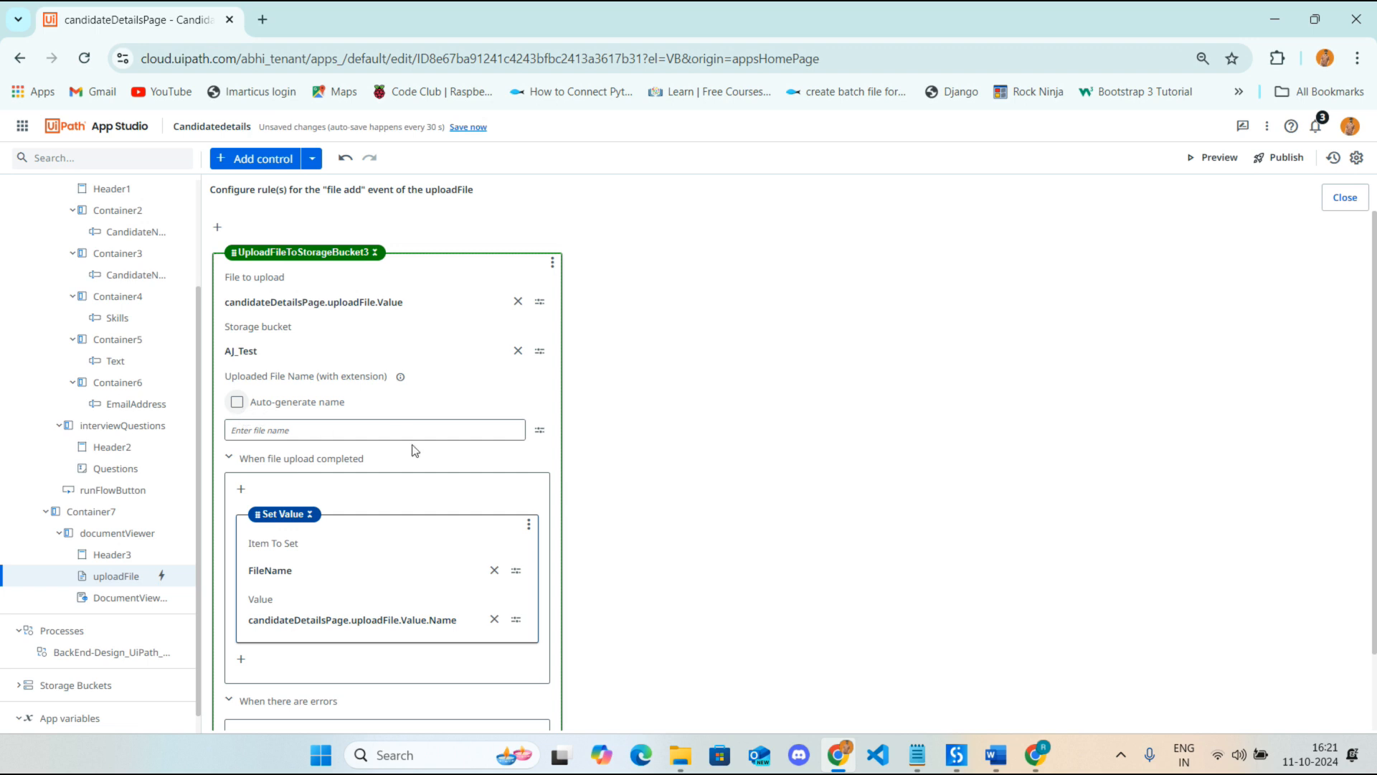
click(539, 434)
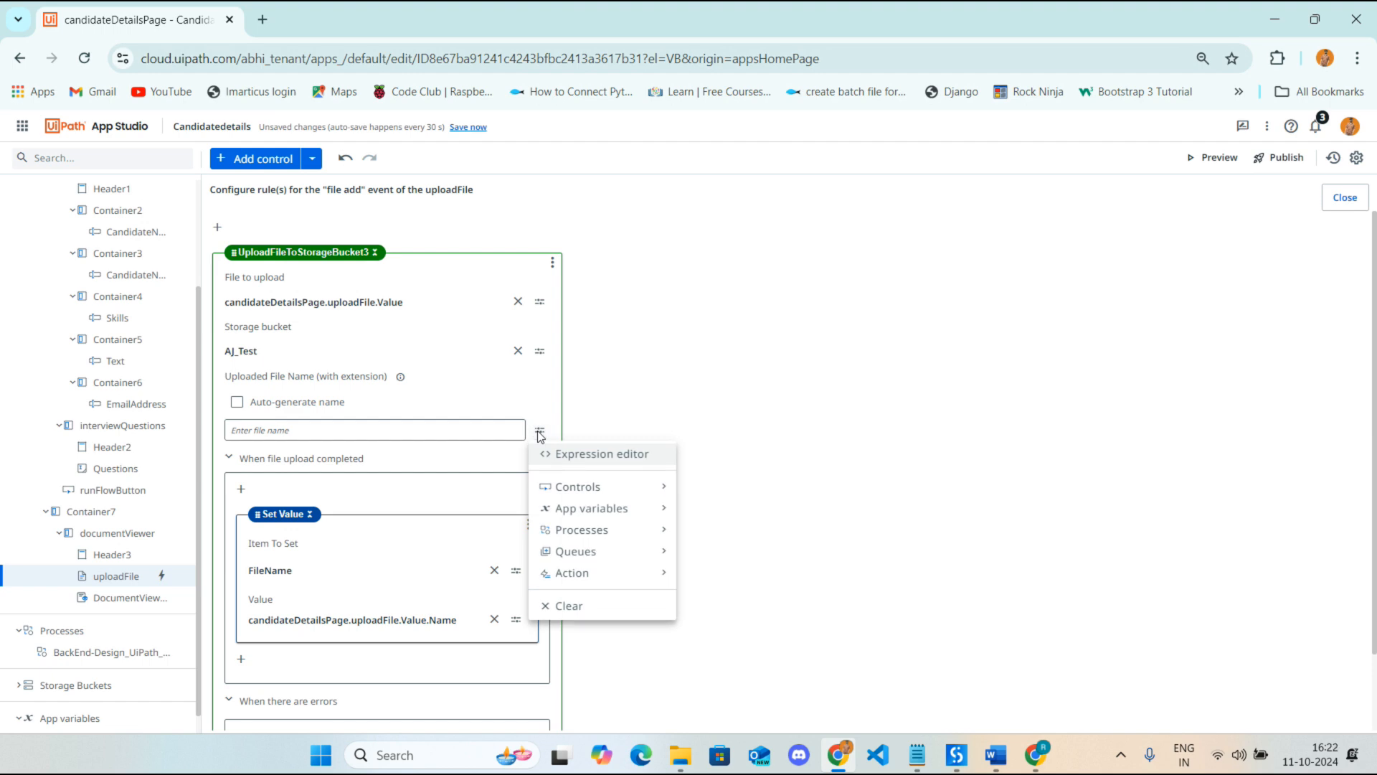
mouse_move(649, 488)
scroll(789, 625, down, 5)
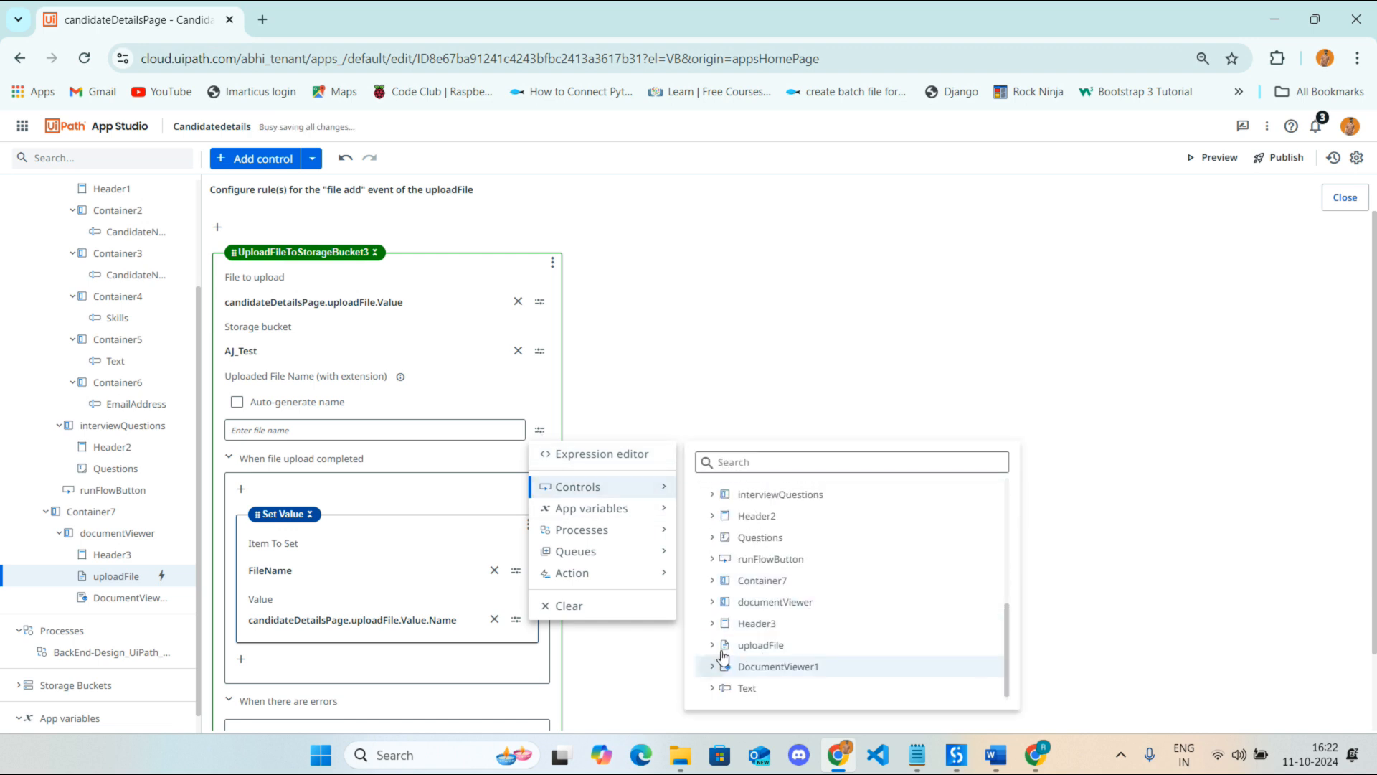
click(713, 646)
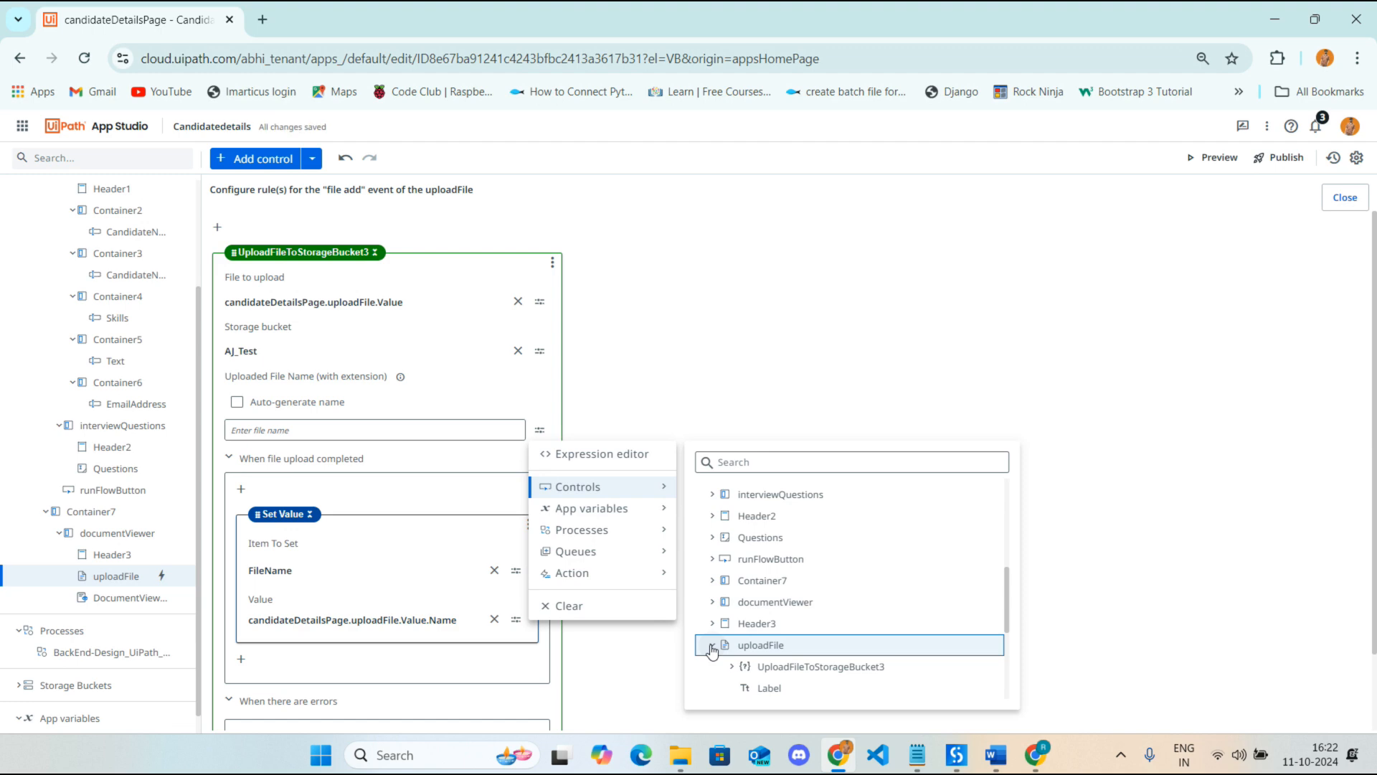
scroll(799, 648, down, 3)
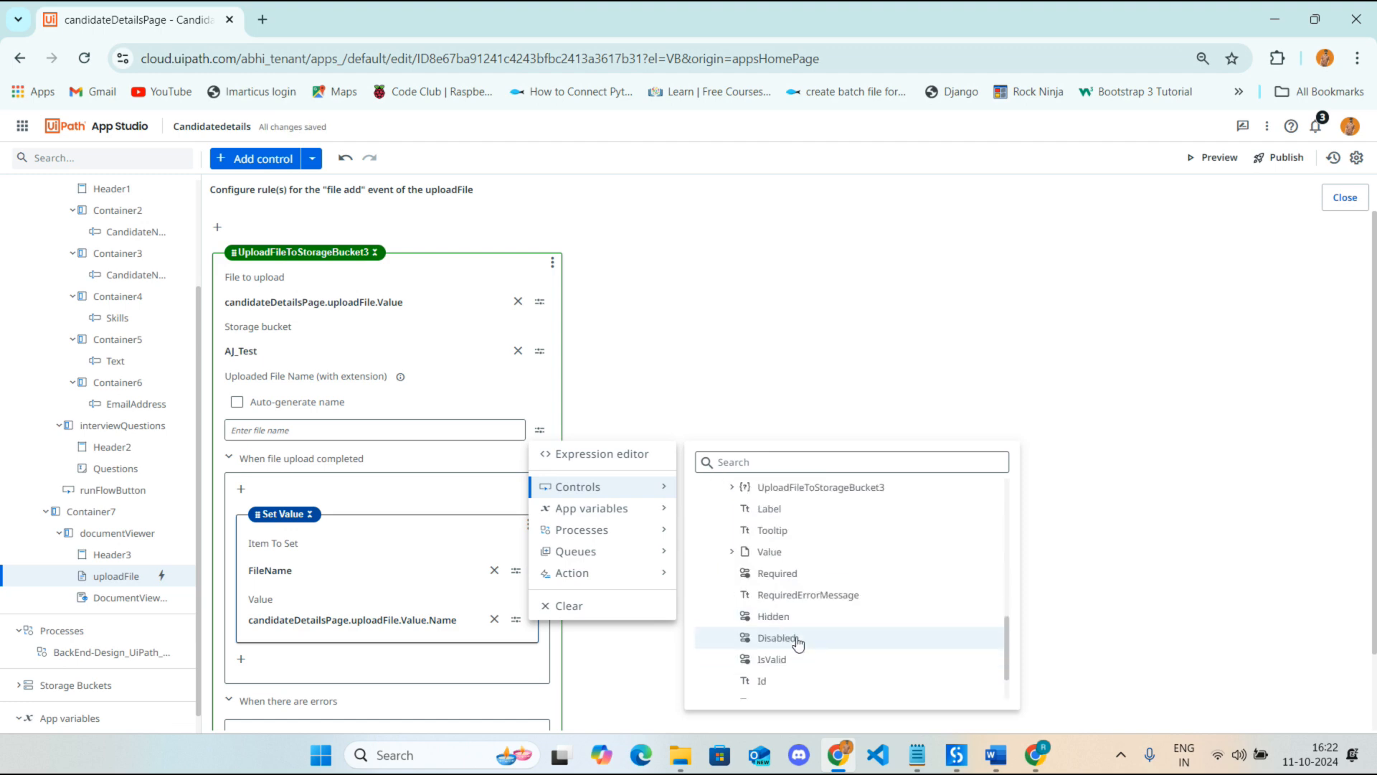
click(732, 553)
click(797, 595)
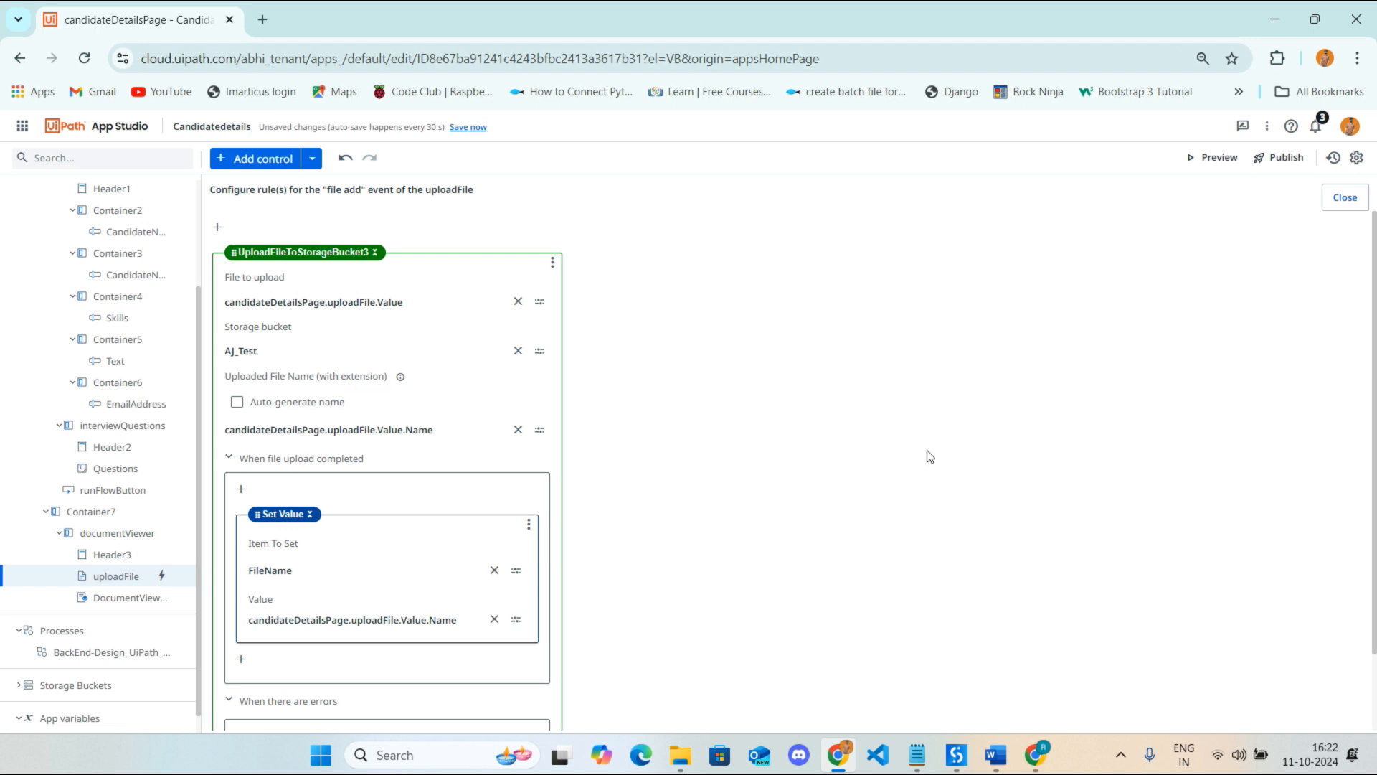
click(1351, 204)
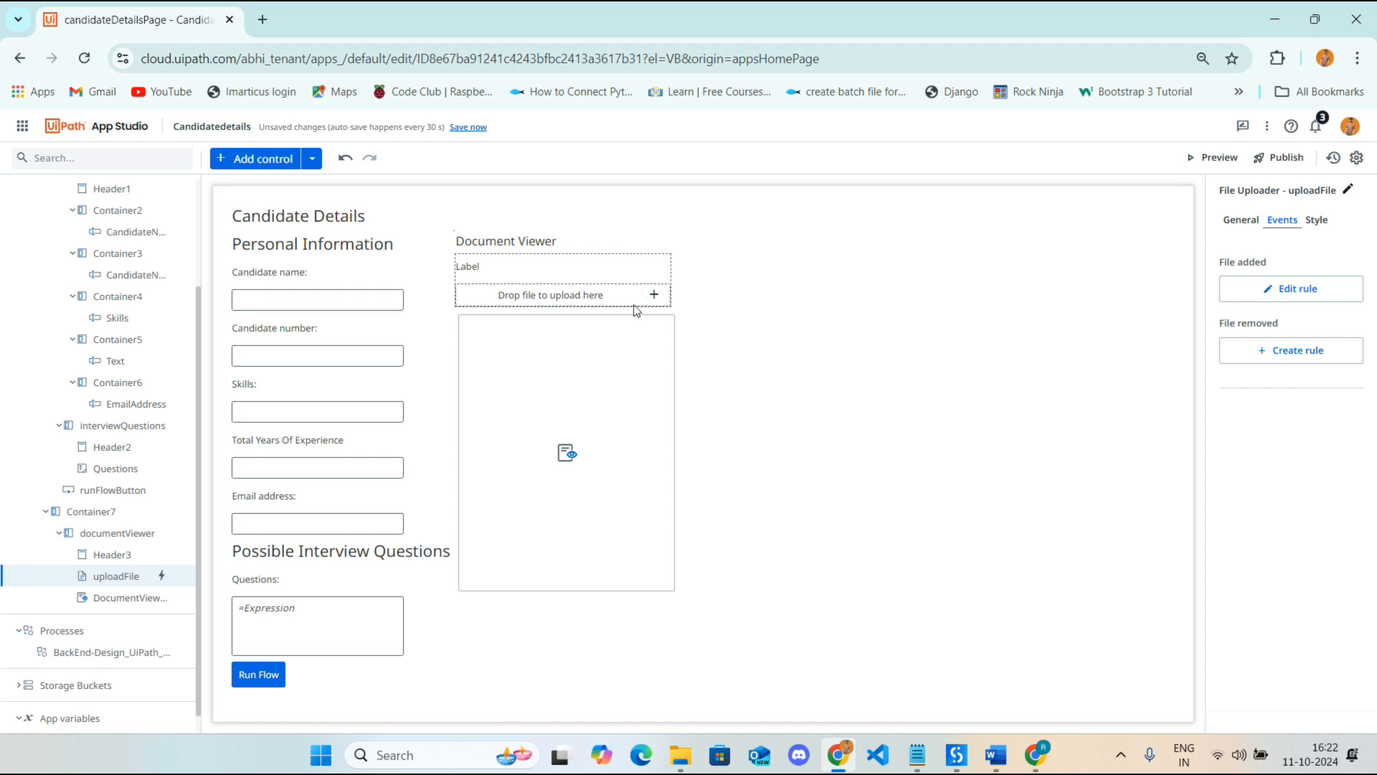
Create a Set Value rule for the Run Flow button's click event with the BackEnd_Design_UiPath_APP process's In_PDF_File_Path argument as Item To Set
click(259, 679)
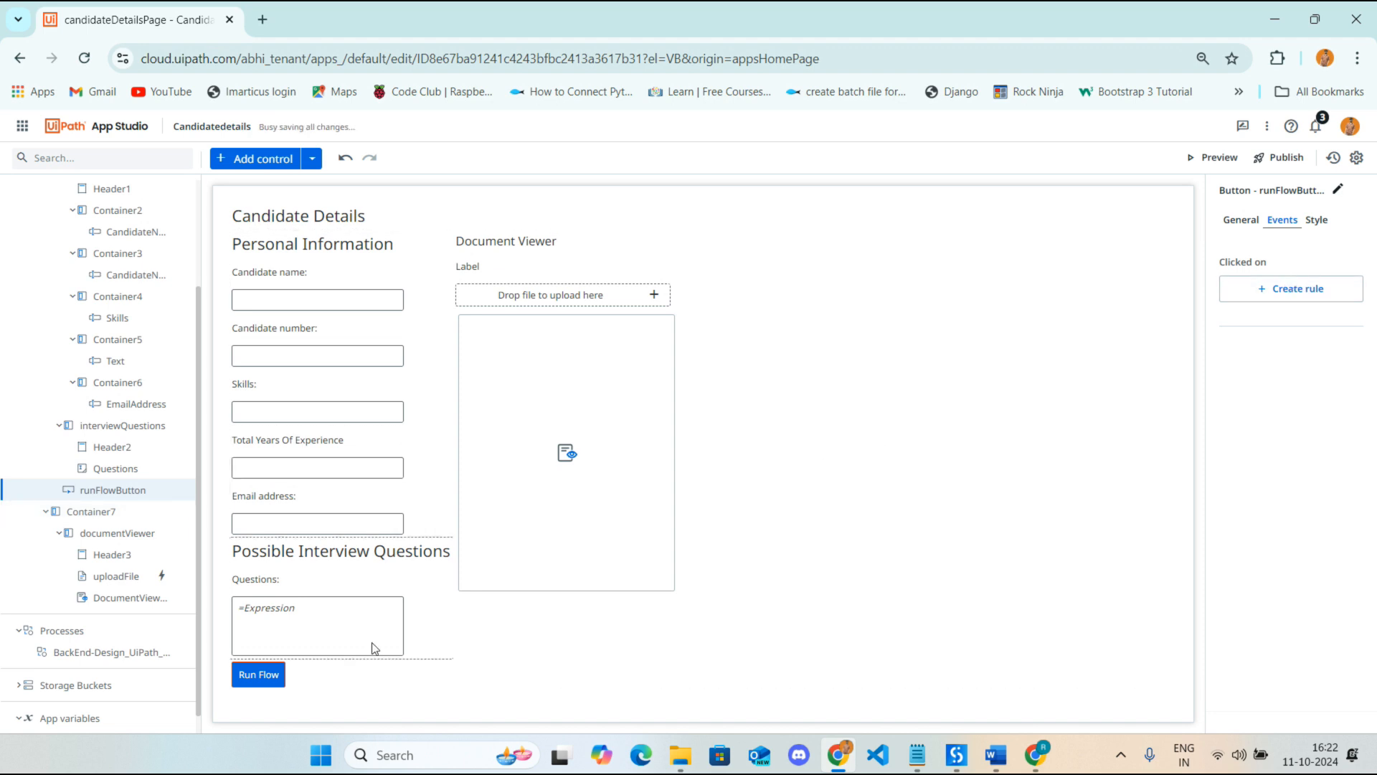
click(1295, 299)
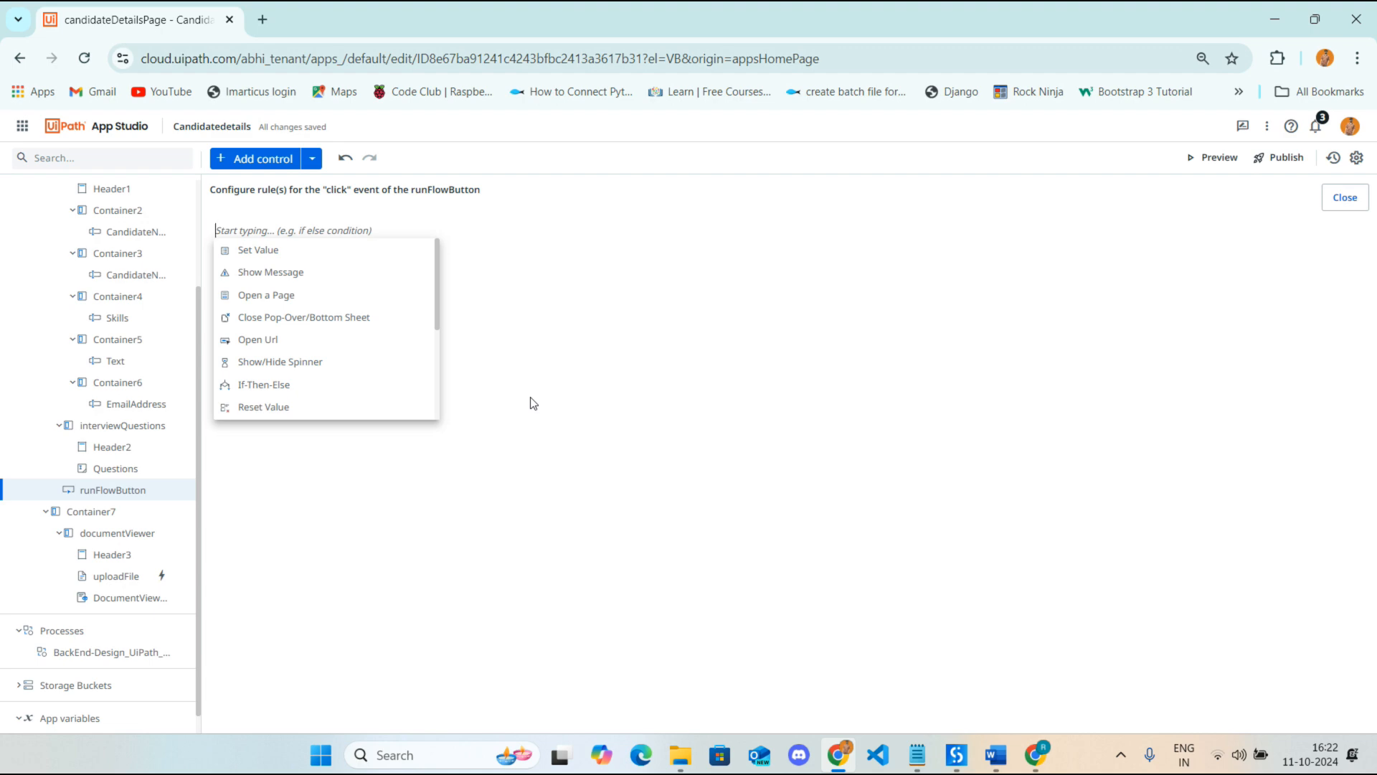
click(252, 252)
click(347, 307)
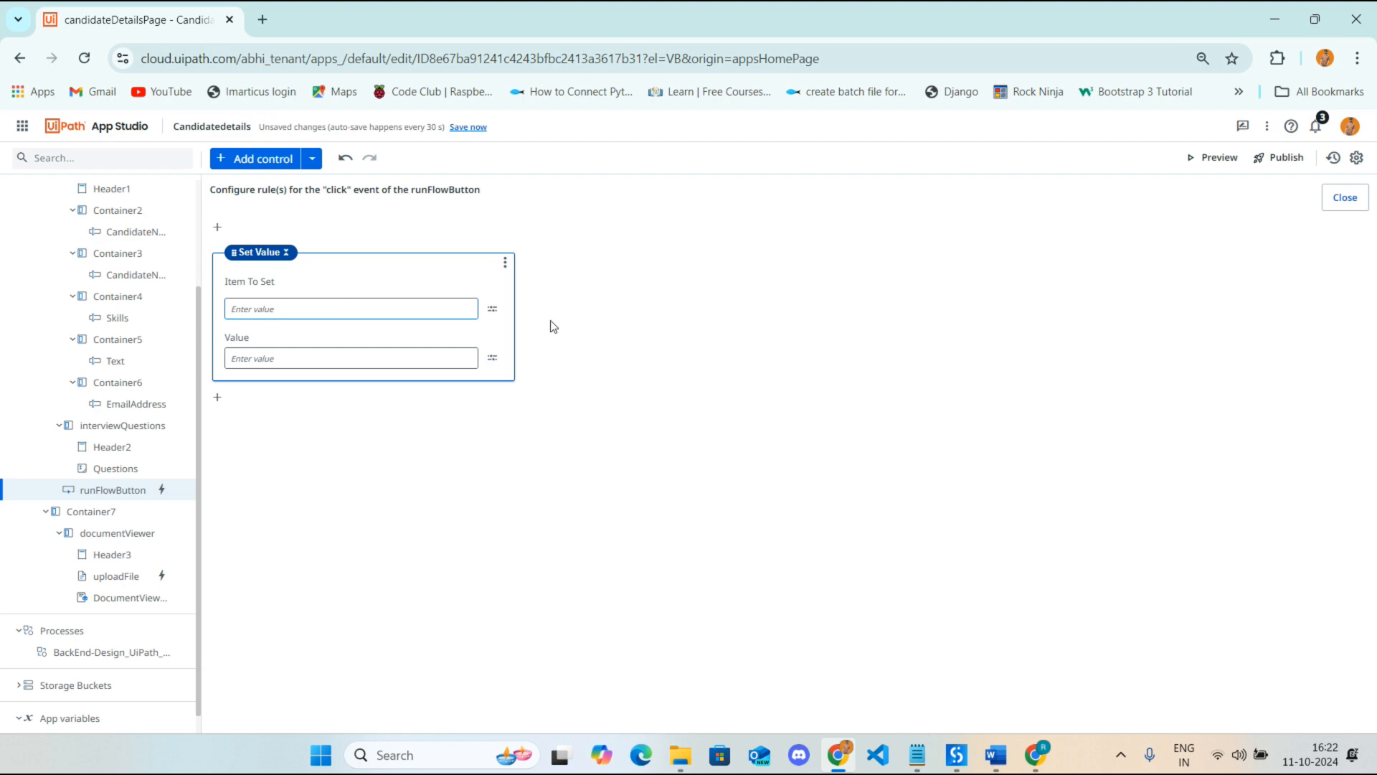
click(492, 309)
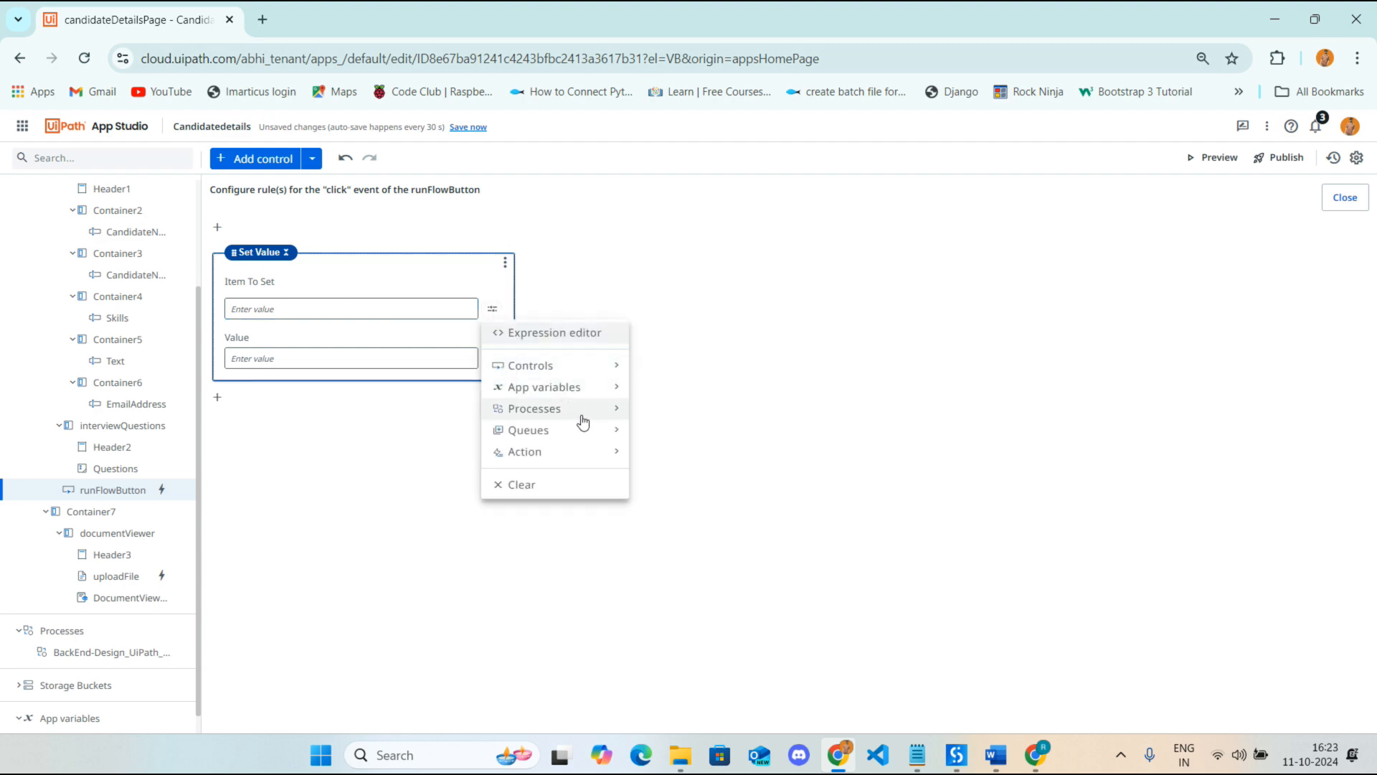
mouse_move(621, 414)
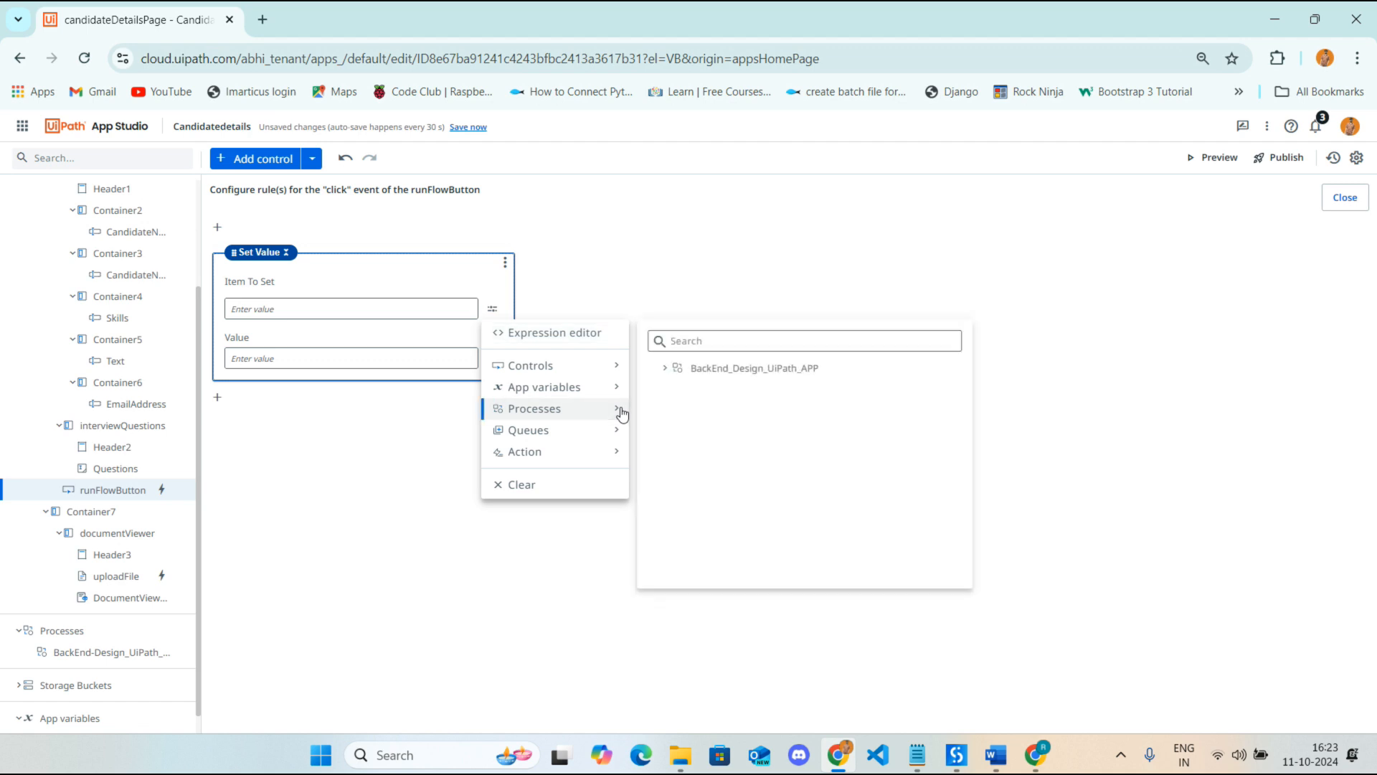
click(663, 369)
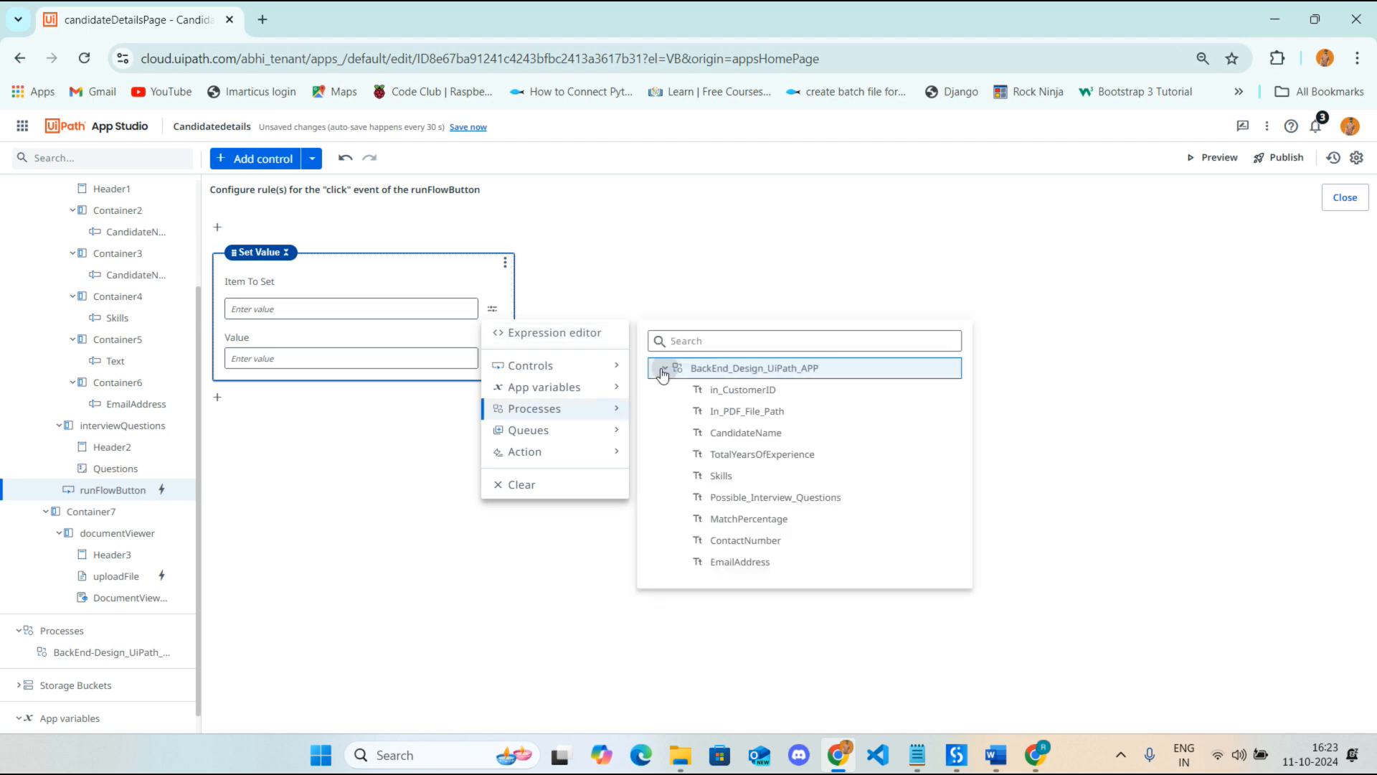
click(721, 420)
Set the Value of the Run Flow button's Set Value rule to the FileName app variable
click(357, 363)
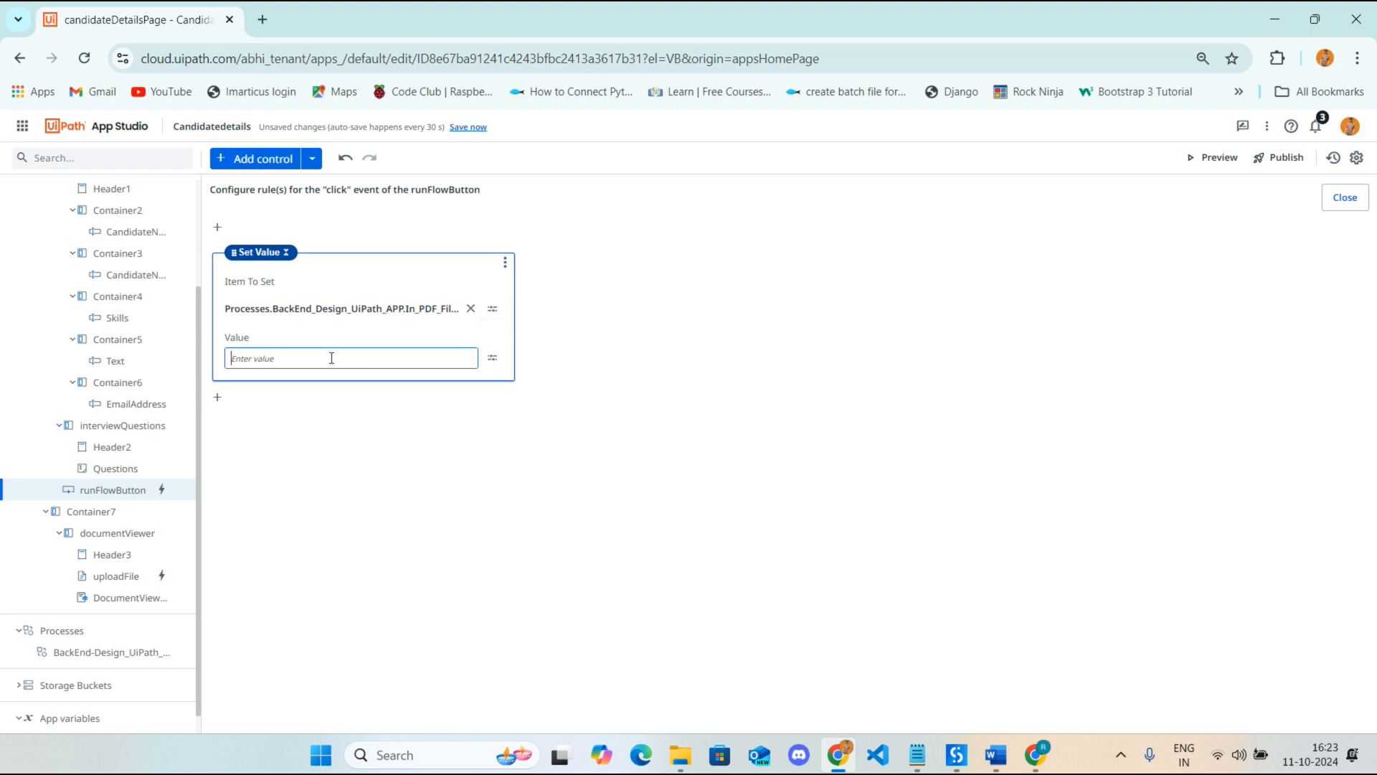
click(493, 358)
click(596, 465)
click(736, 424)
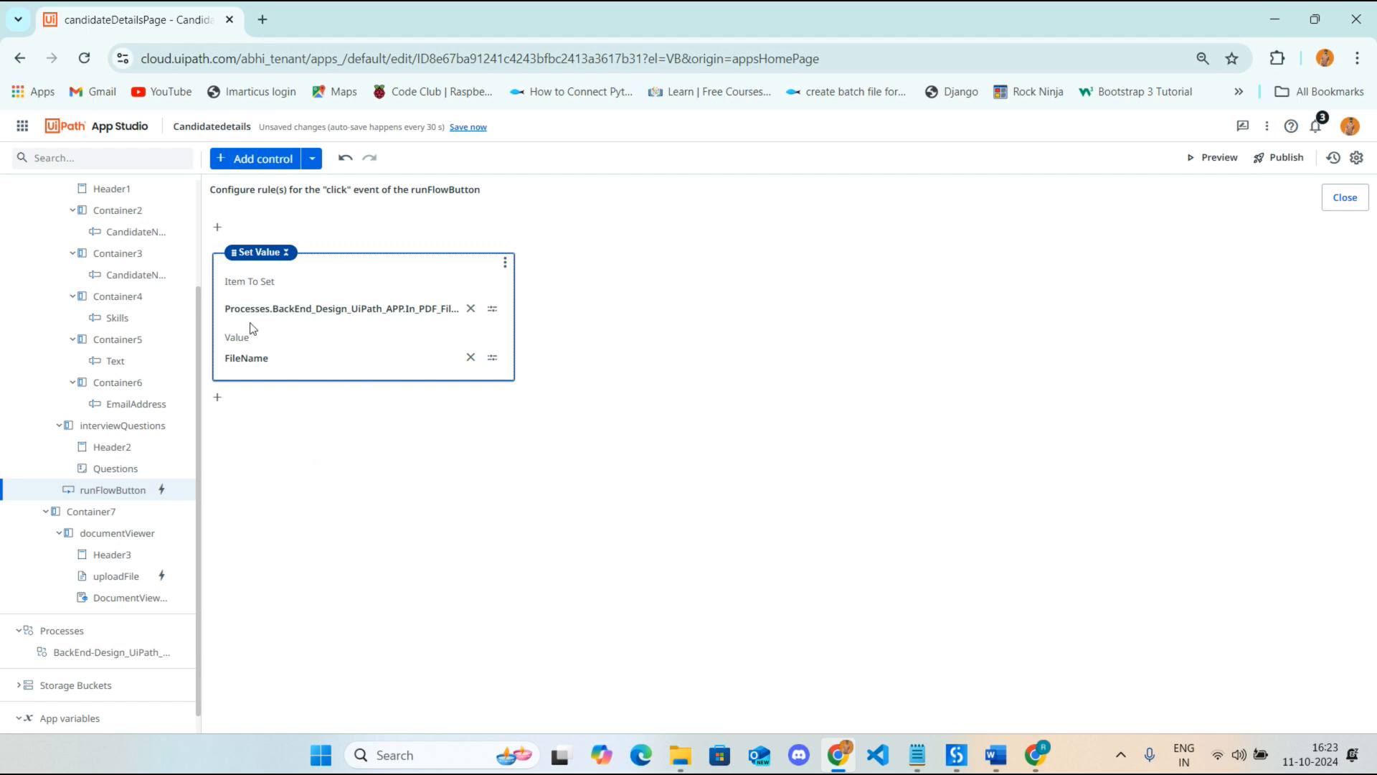
Add a Start process rule after the Set Value rule and choose BackEnd_Design_UiPath_APP as its process
click(219, 399)
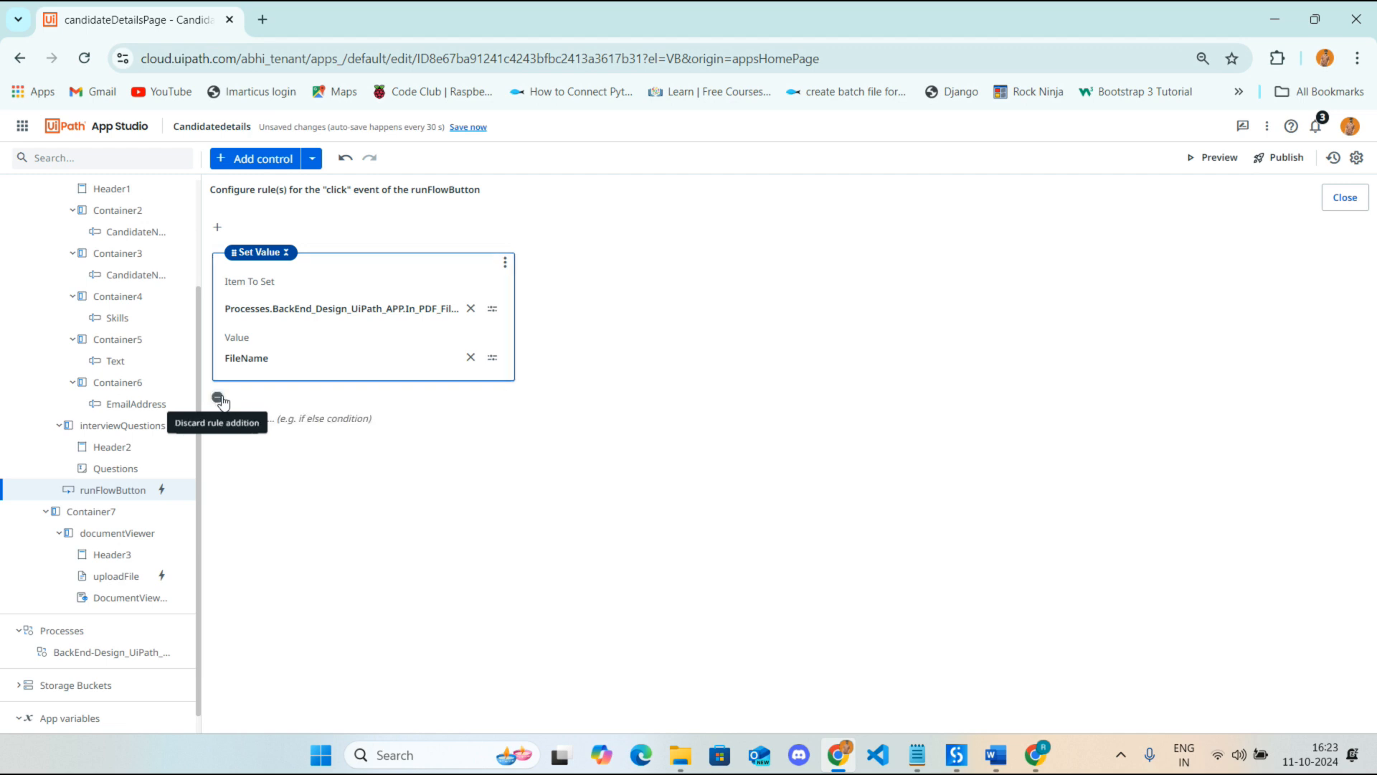
click(345, 419)
scroll(341, 460, down, 5)
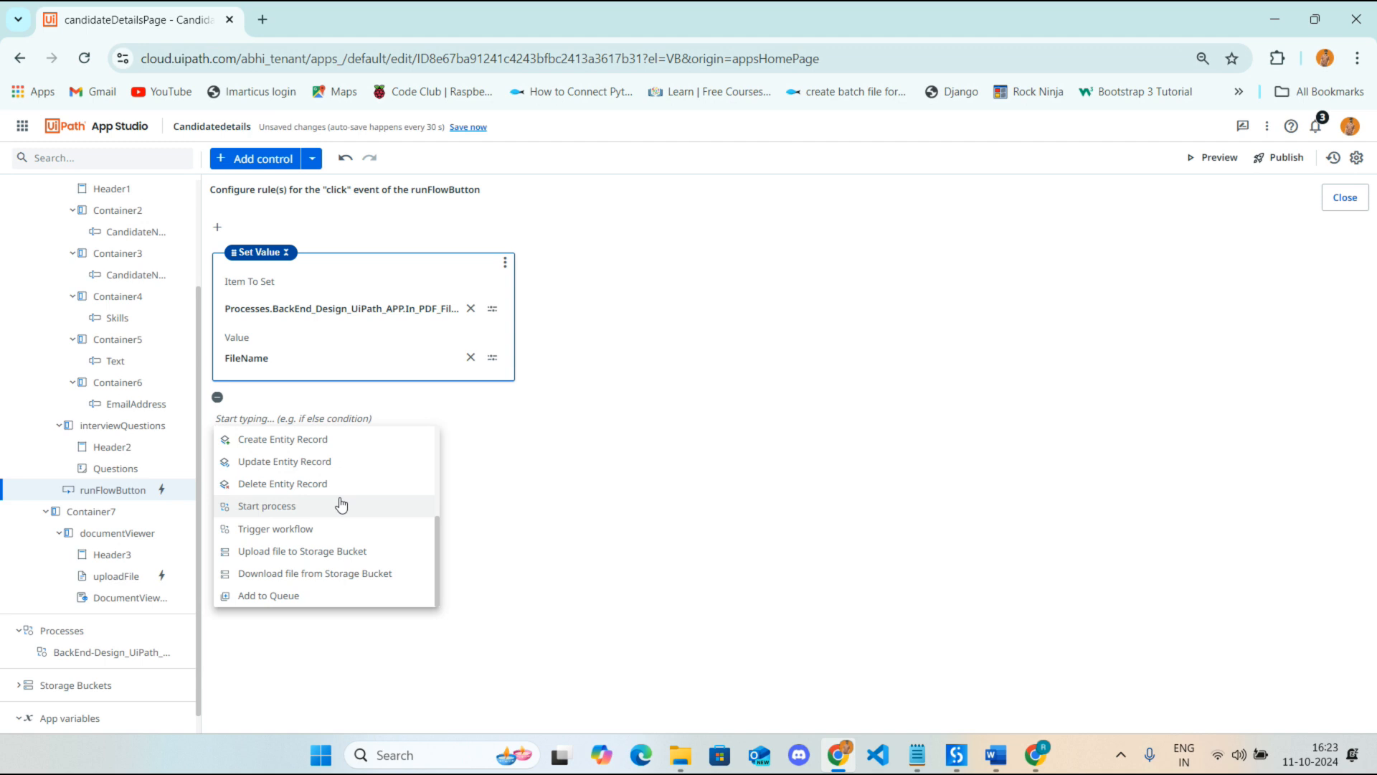
scroll(313, 526, up, 5)
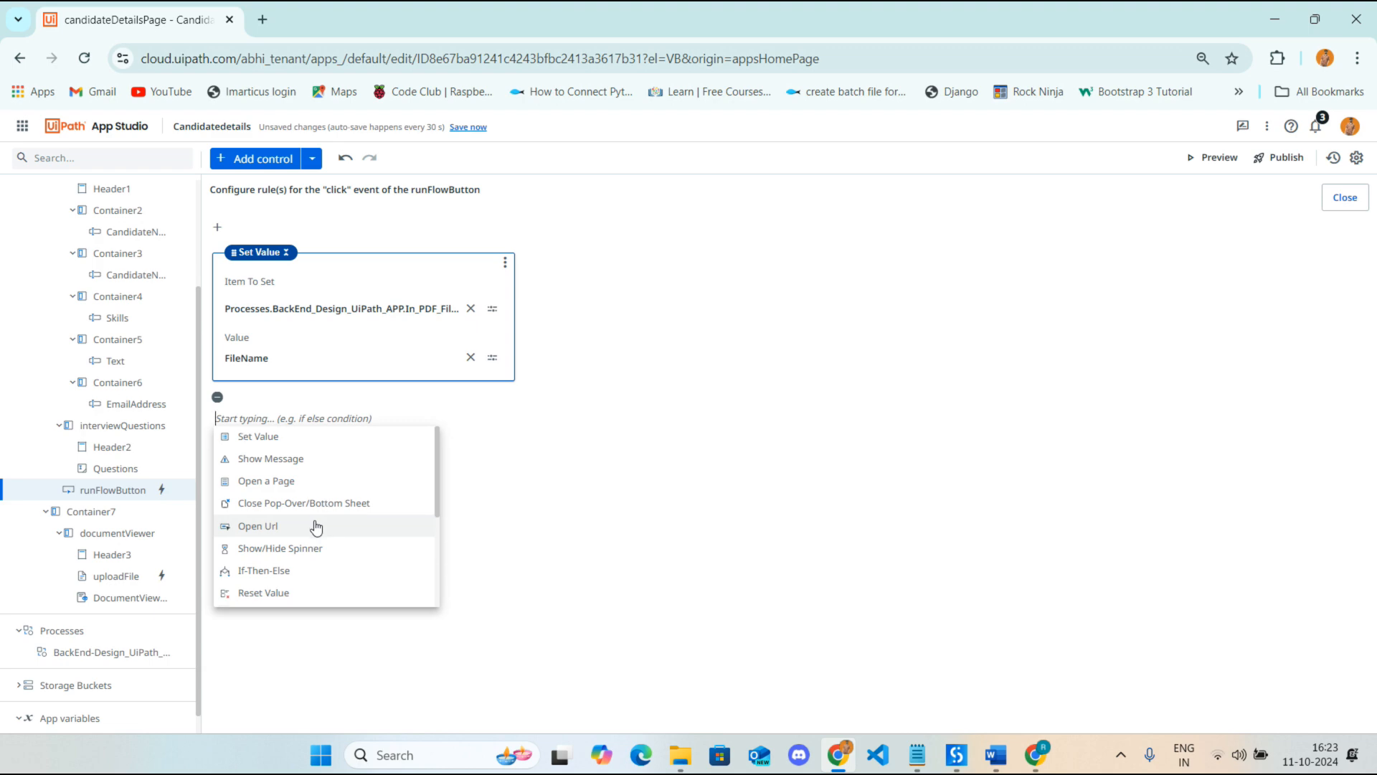
scroll(314, 526, down, 5)
click(286, 511)
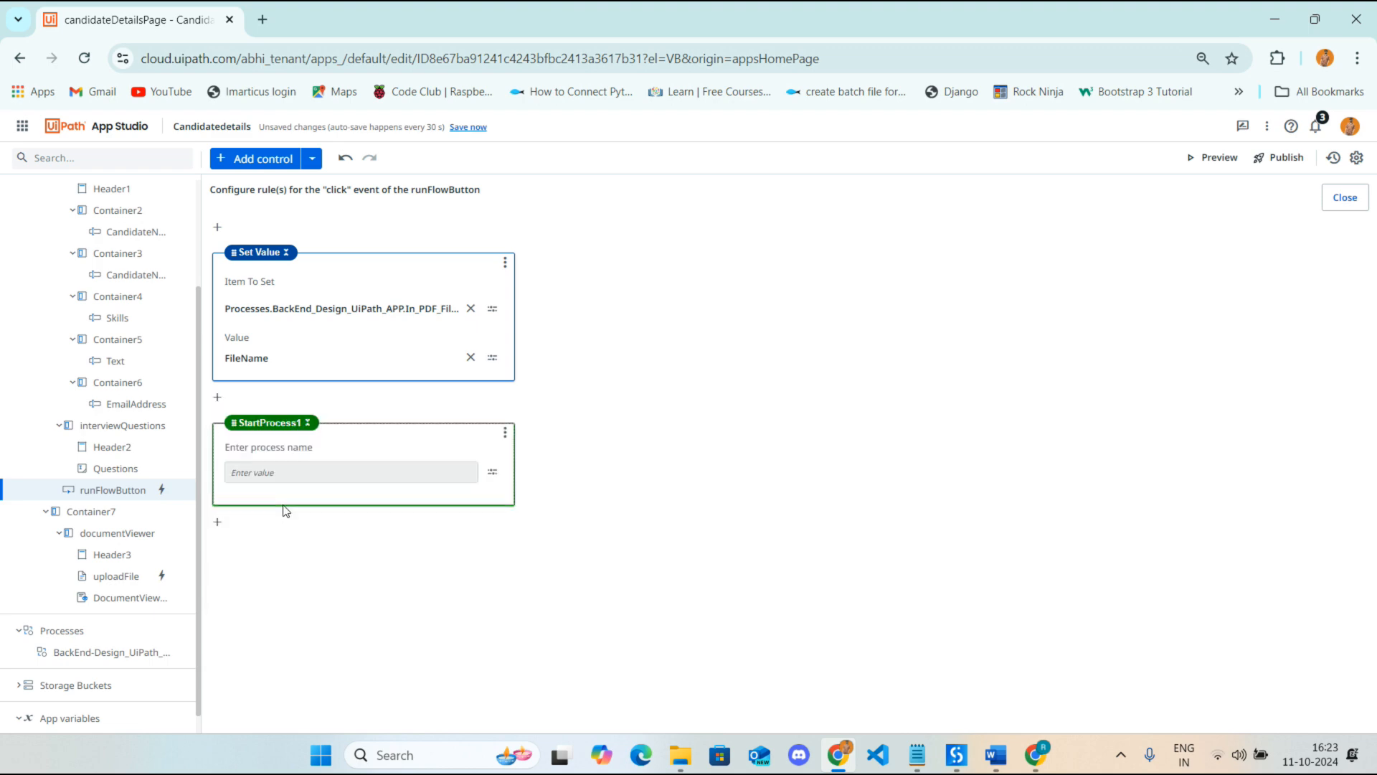
click(492, 472)
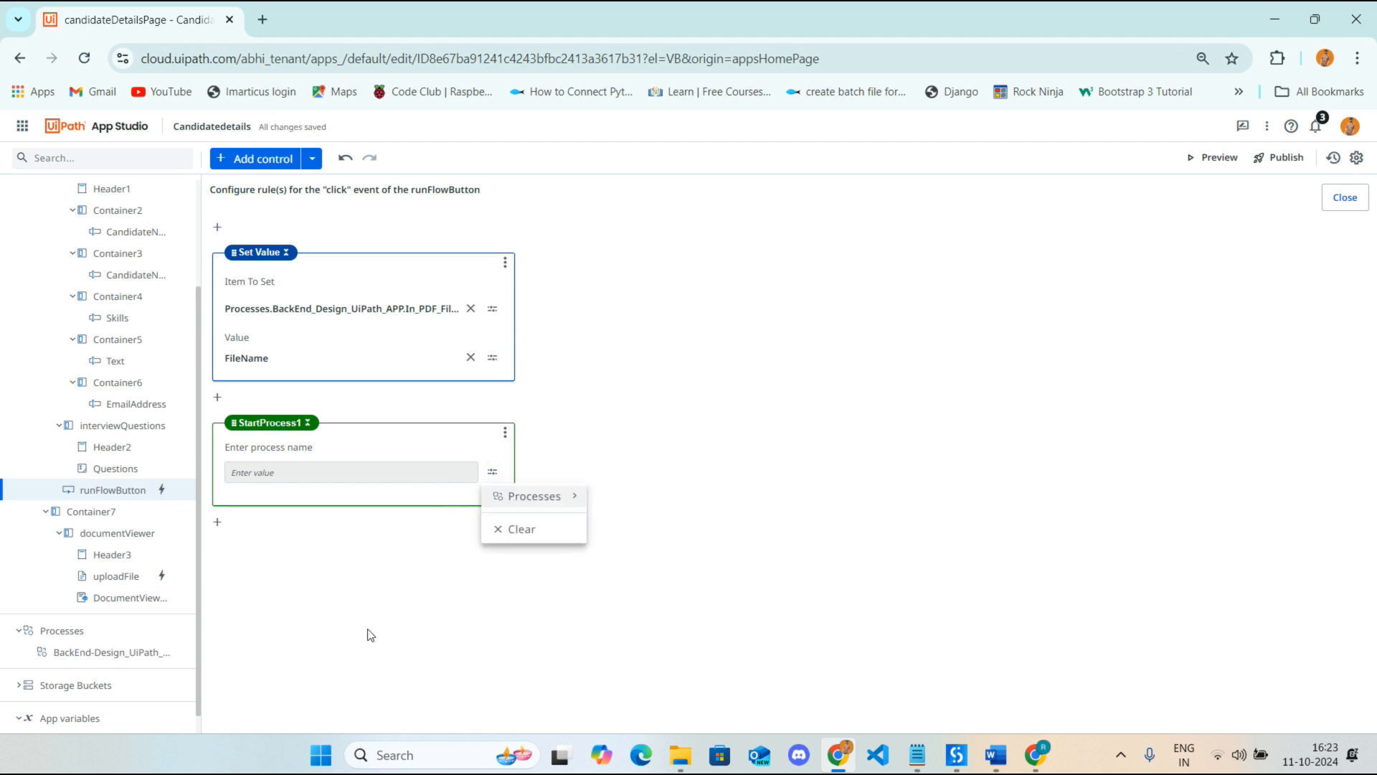
mouse_move(545, 496)
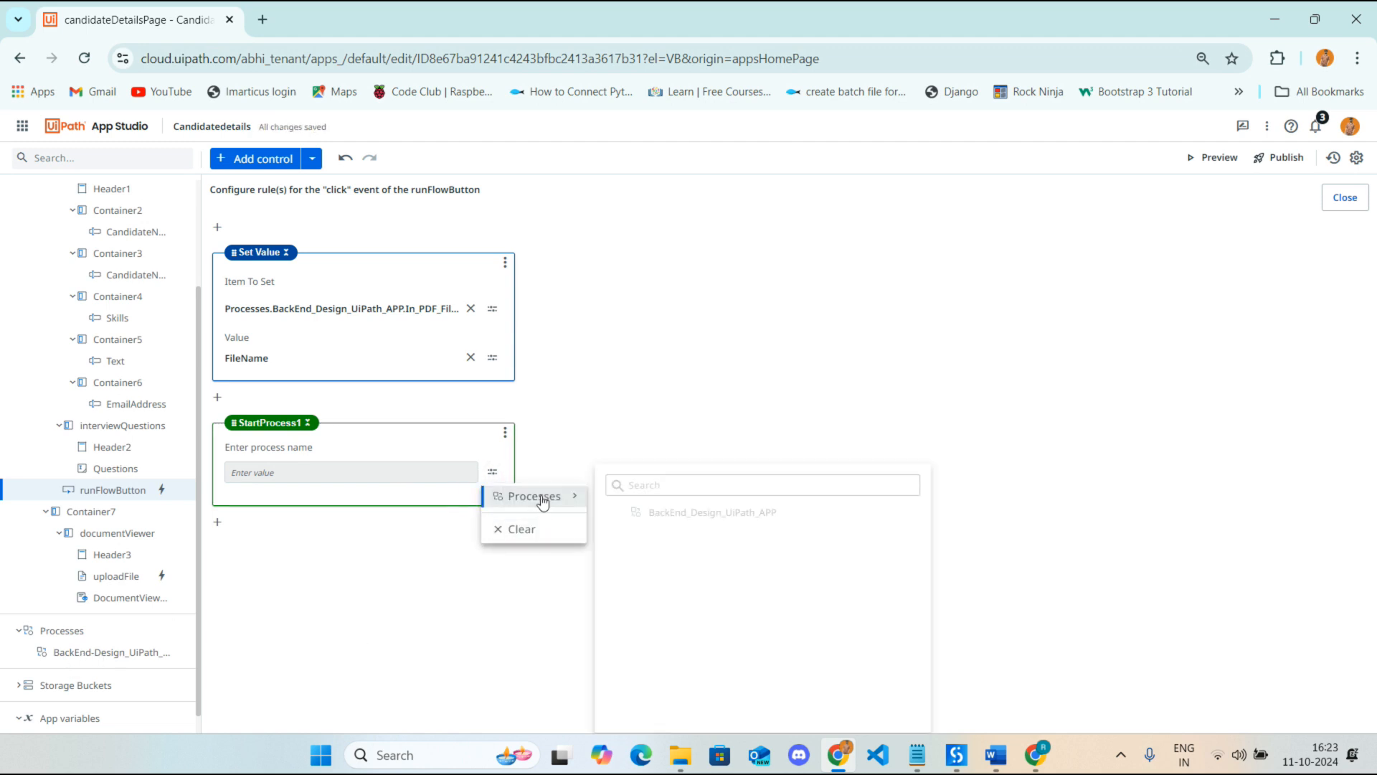
click(732, 512)
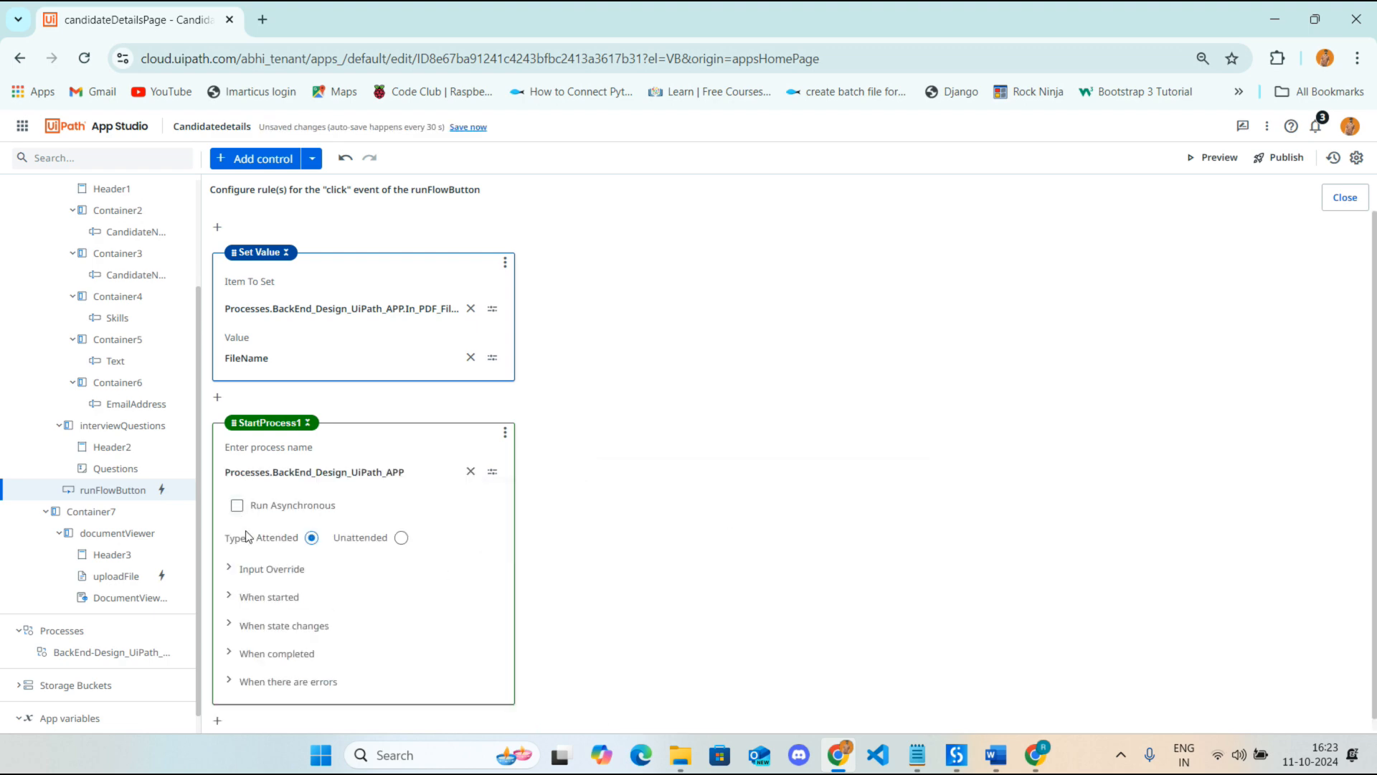
Add a Show/Hide Spinner rule to the When started event of the Start process rule
scroll(440, 571, down, 1)
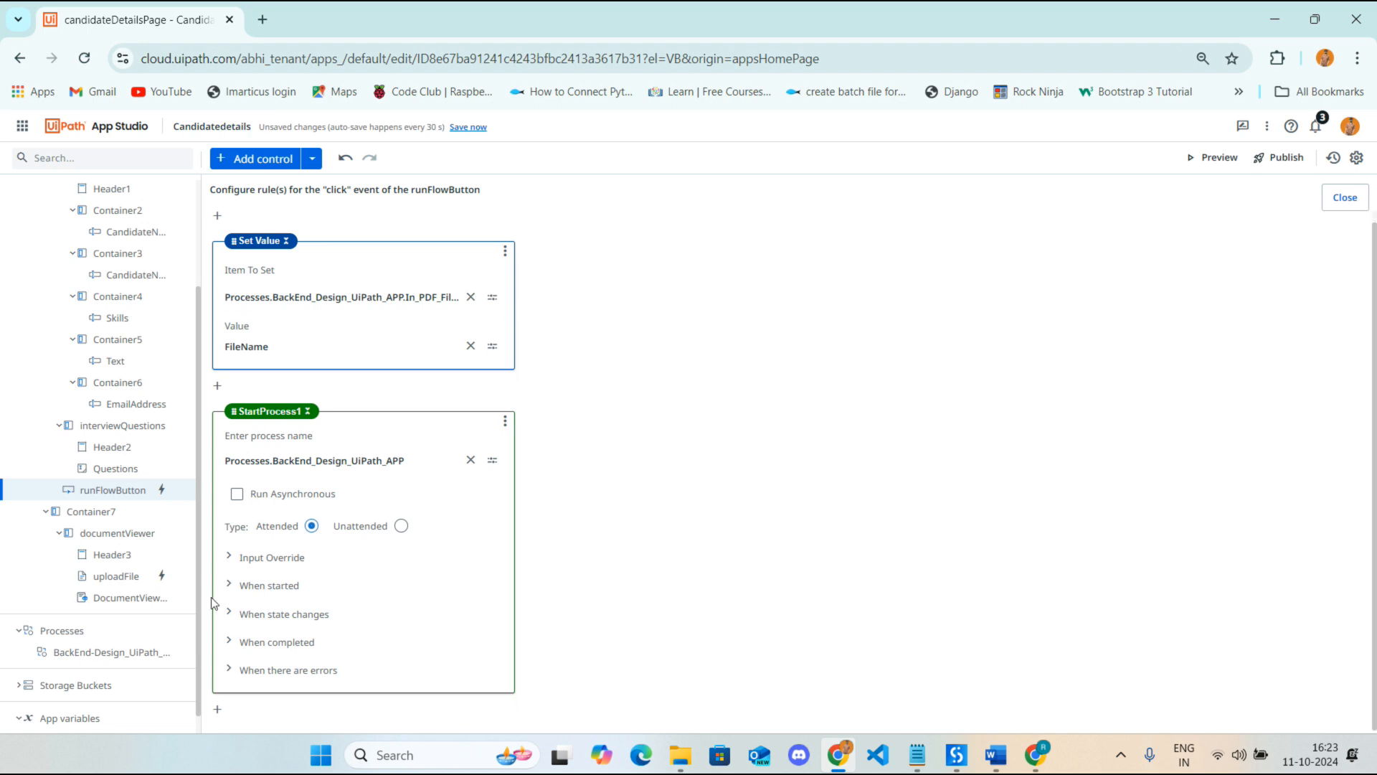
click(235, 586)
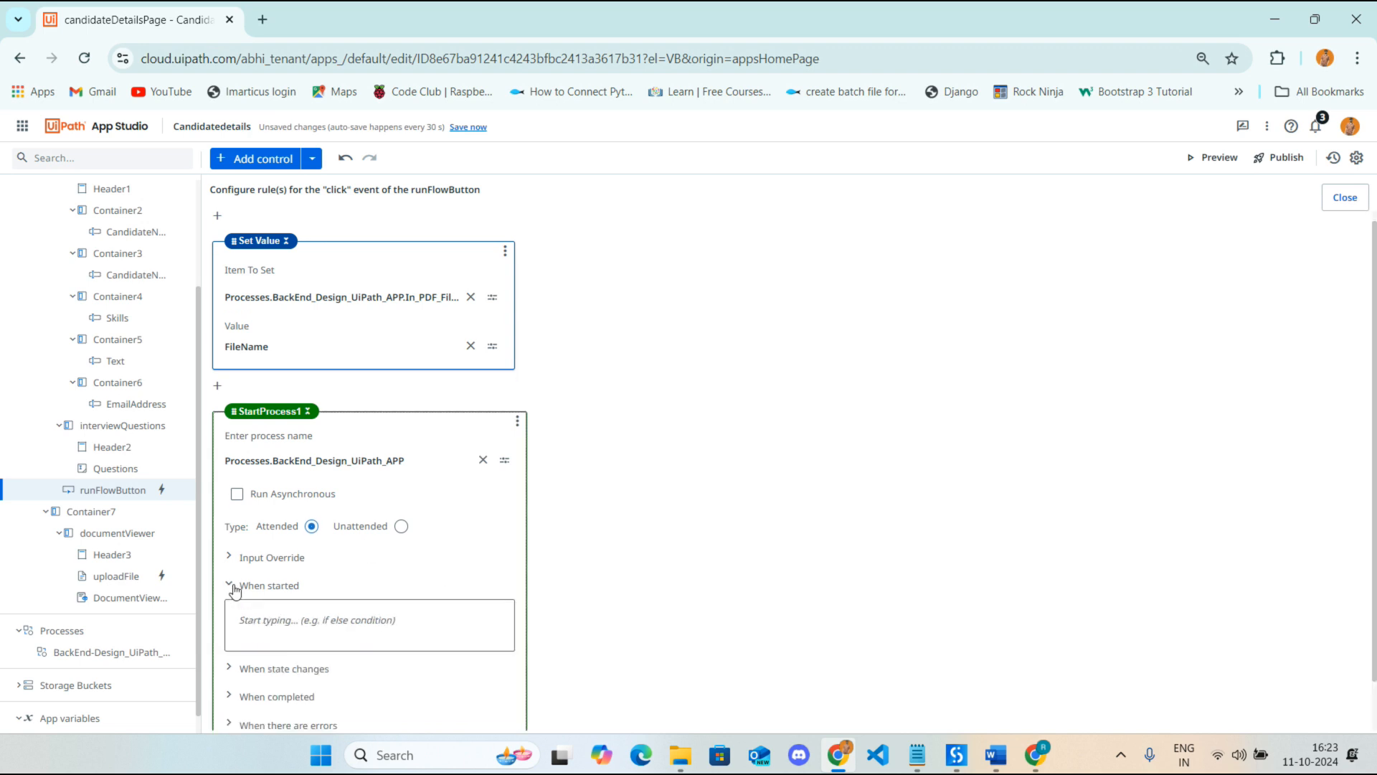
scroll(350, 587, down, 1)
click(315, 566)
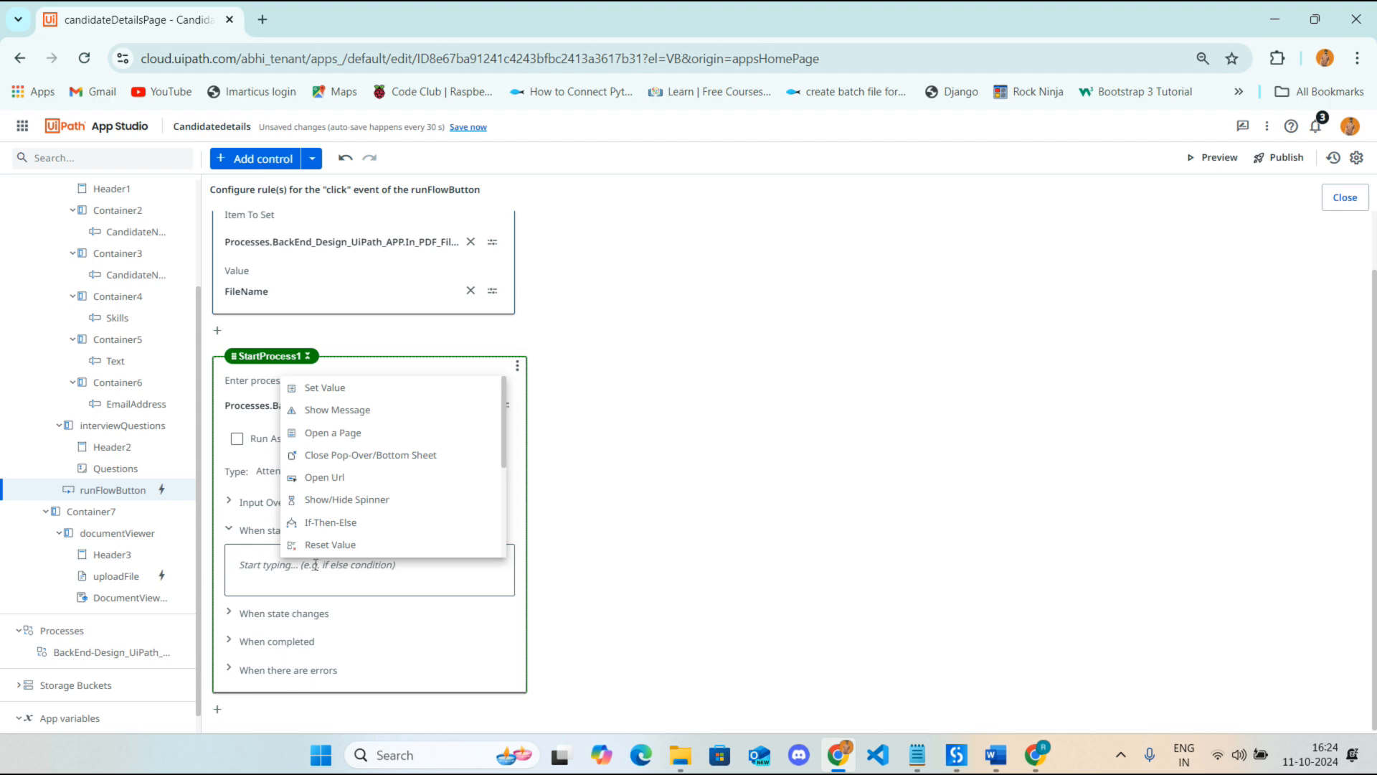
text(sp)
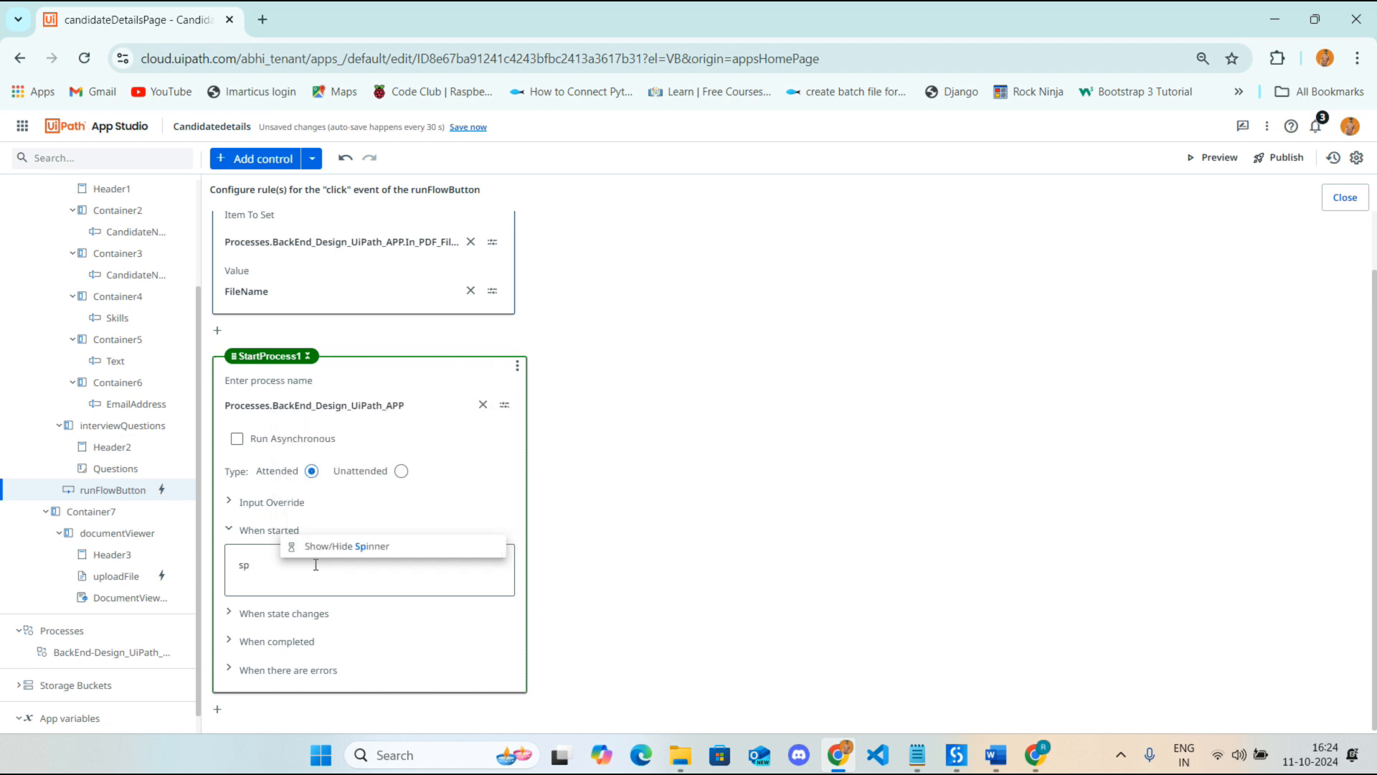
click(331, 547)
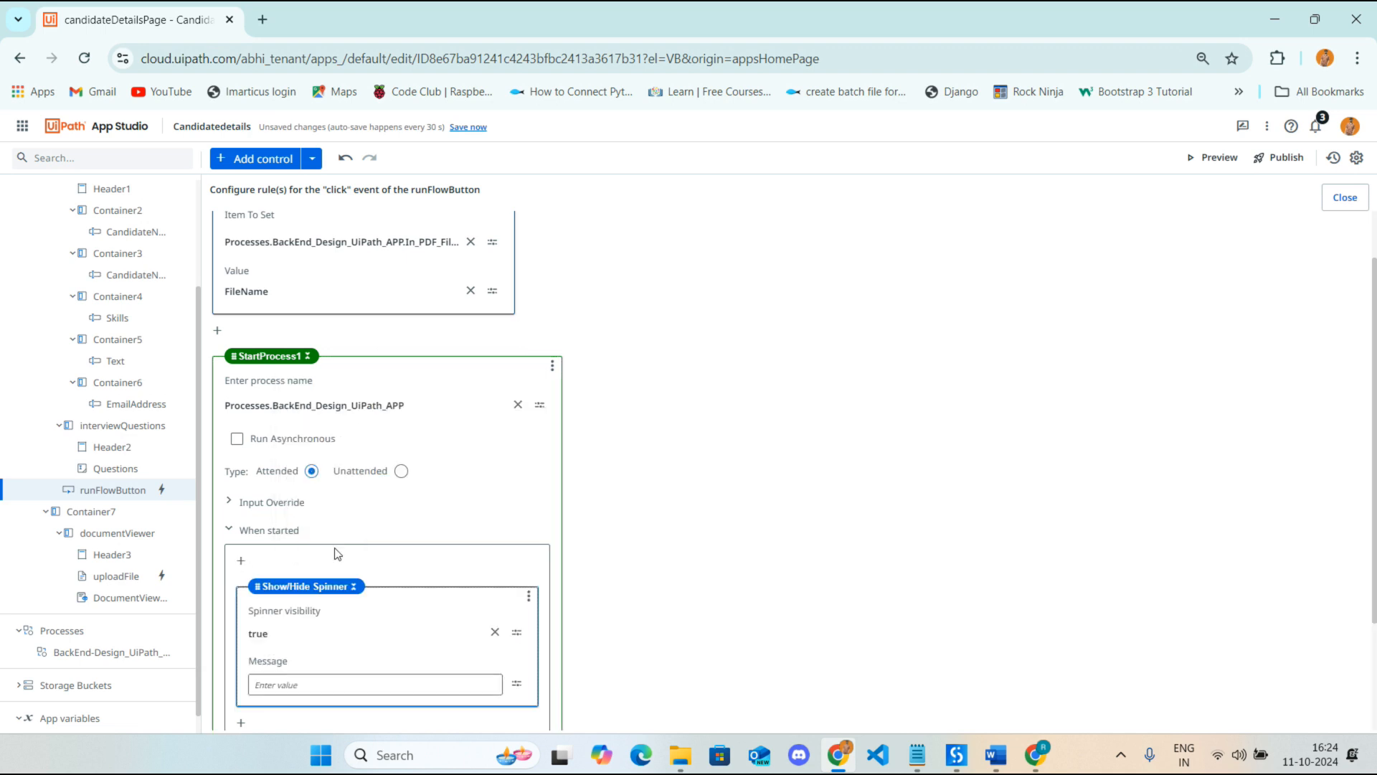
Set the When started spinner's message to "Getting Started" in quotation marks
scroll(399, 607, down, 2)
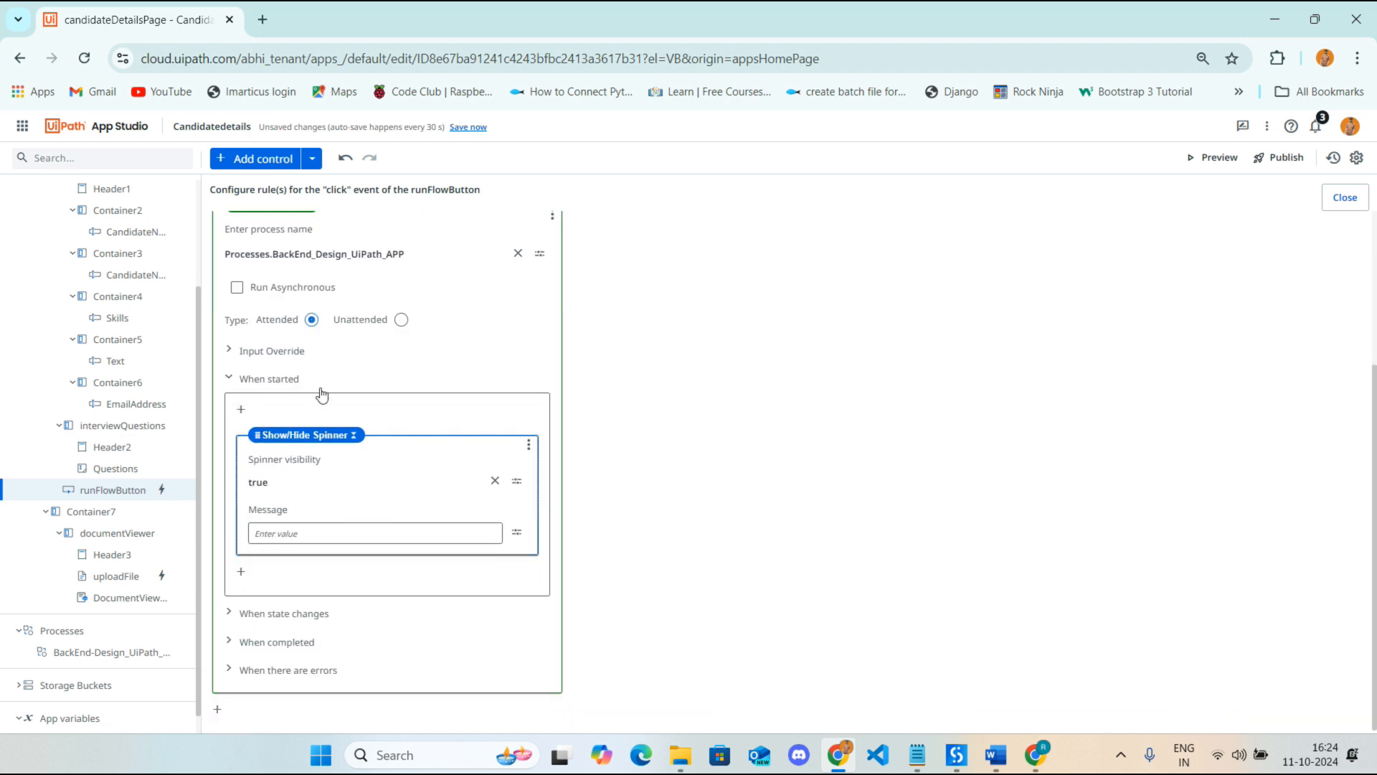
click(288, 531)
text("Gee)
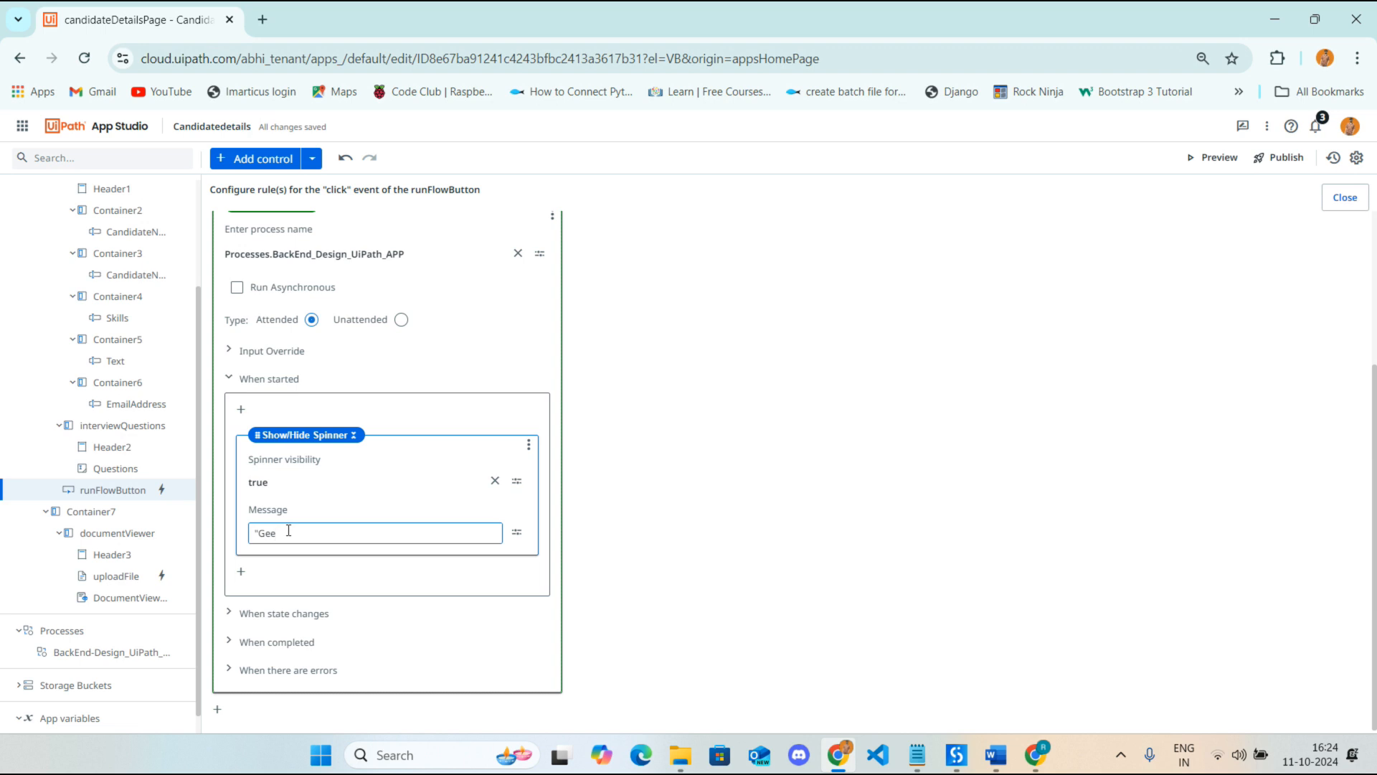
text(tting Start)
text(ted)
Add a Show/Hide Spinner rule to the When state changes event of the Start process rule
click(271, 615)
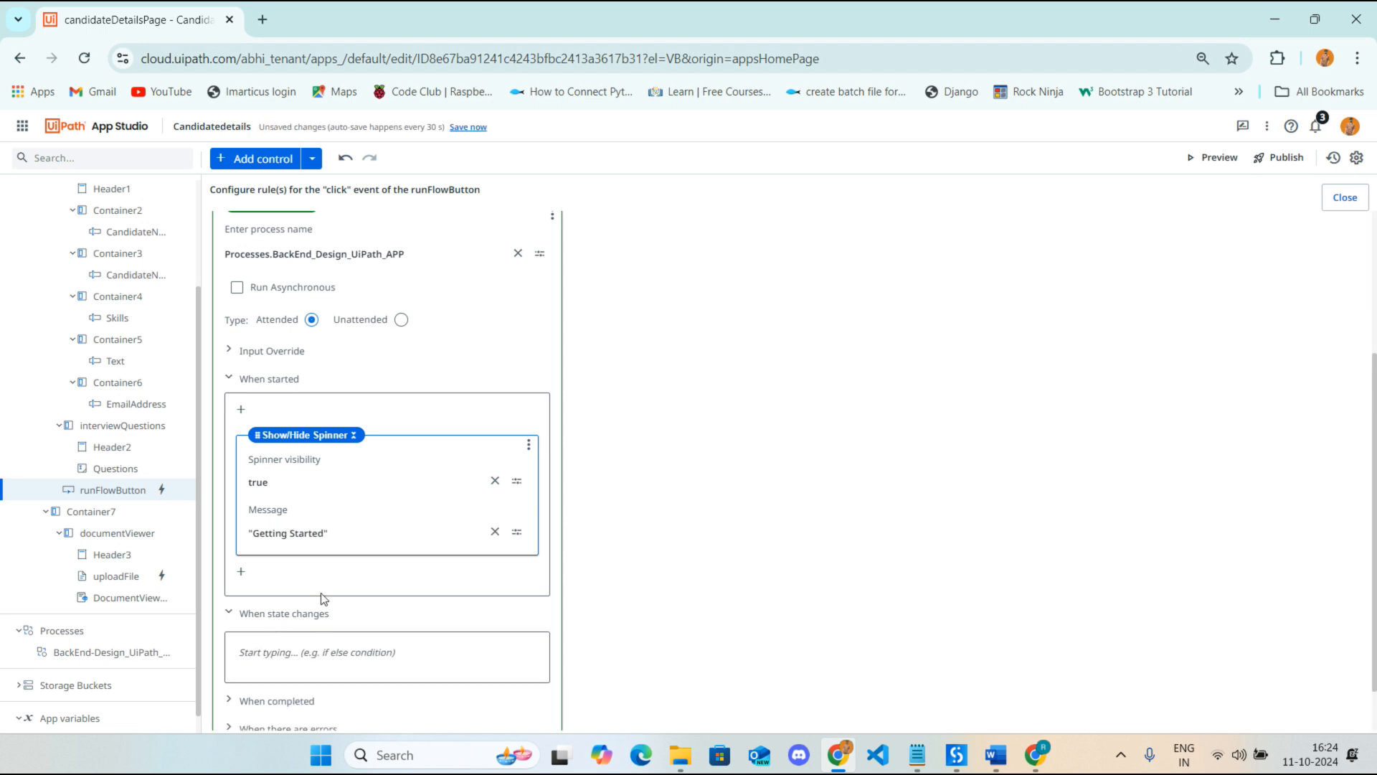
scroll(448, 547, down, 1)
click(314, 592)
text(spi)
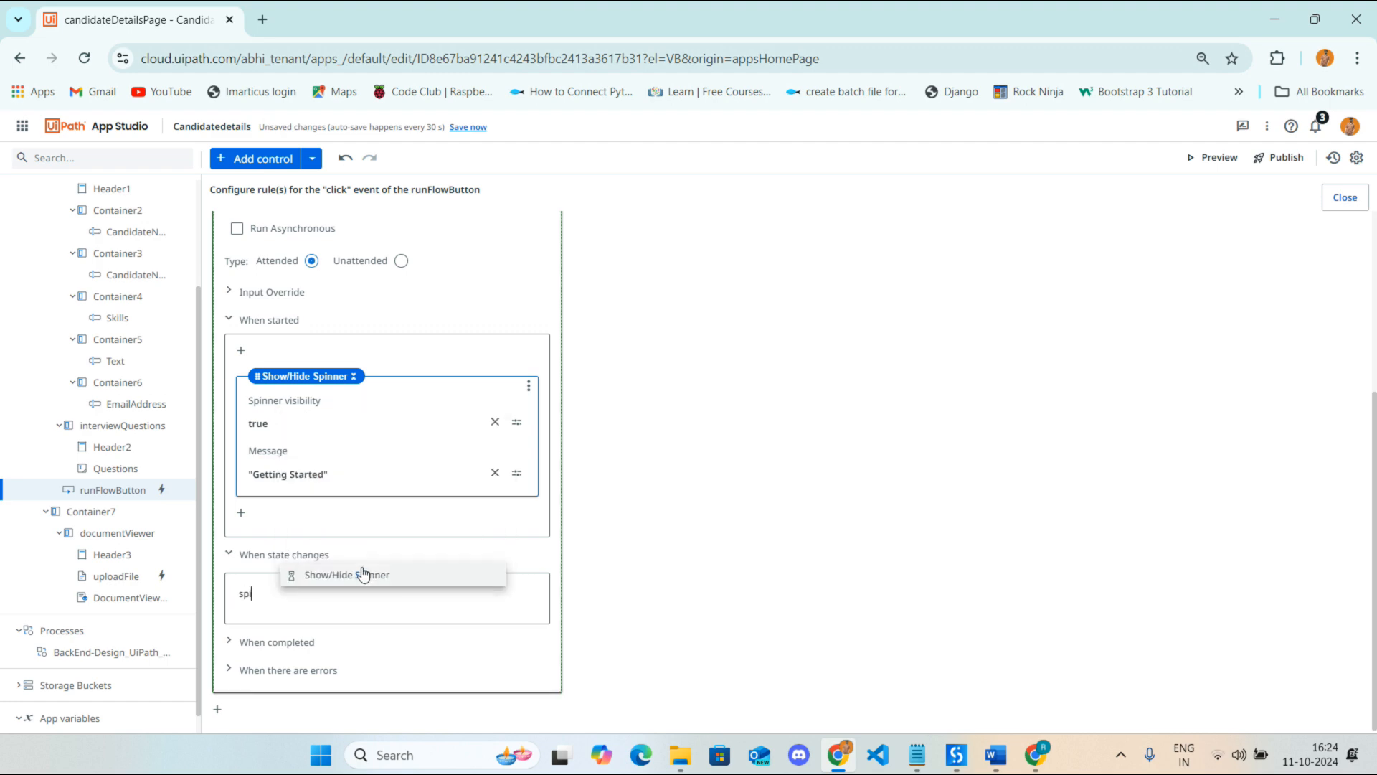
click(364, 574)
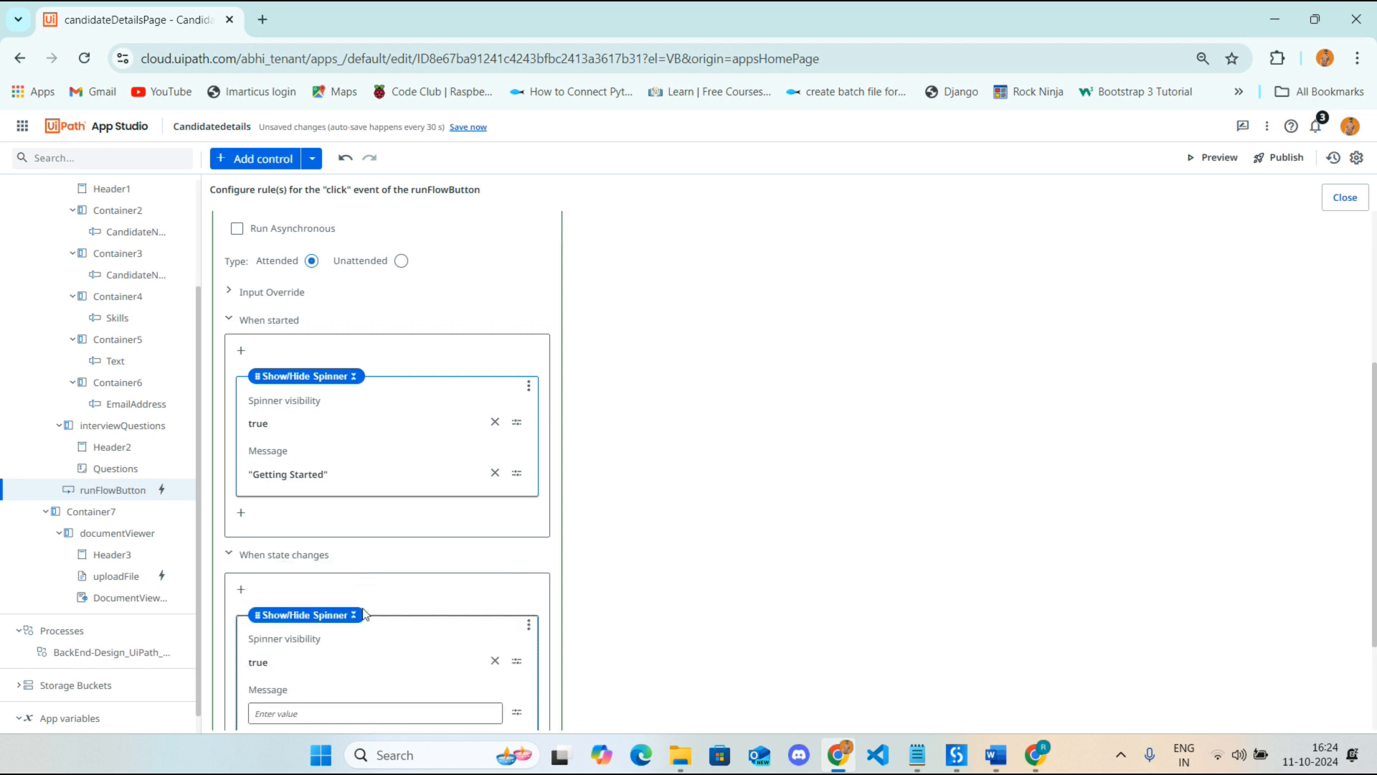
Set the When state changes spinner's message to "Fetching Details" in quotation marks
scroll(342, 612, down, 2)
click(303, 563)
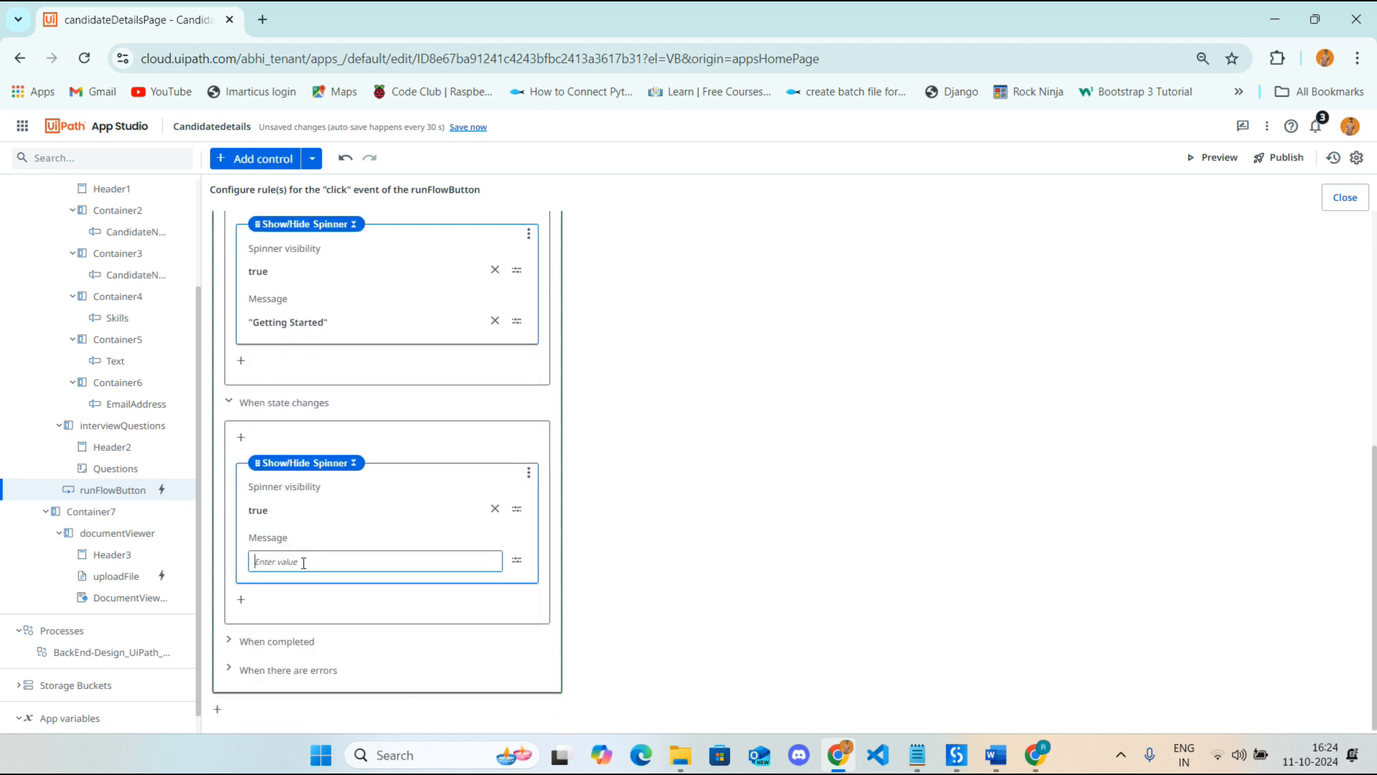
text("Fetching )
text(Deatils)
key(BackSpace)
key(BackSpace)
key(BackSpace)
key(BackSpace)
text(tails)
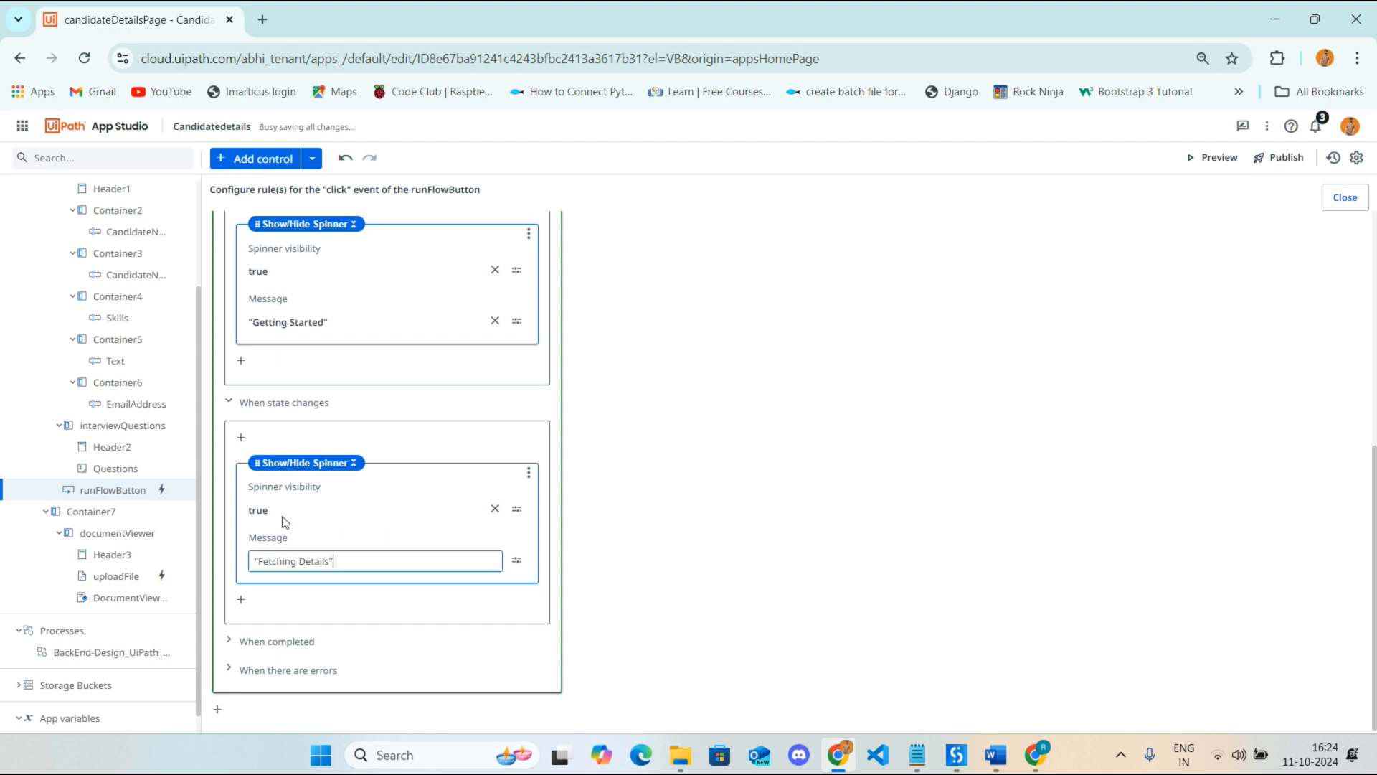
Add a Show/Hide Spinner rule to the When completed event of the Start process rule
click(253, 649)
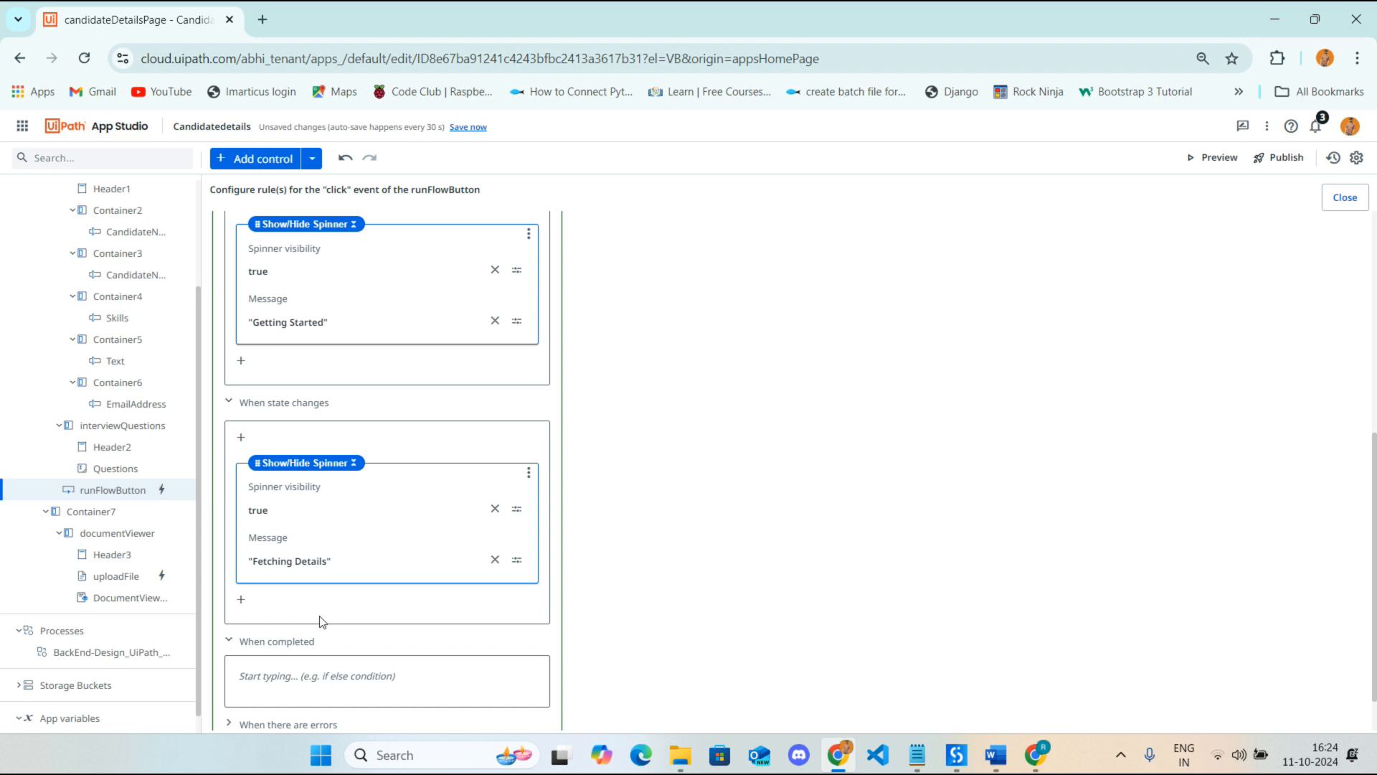
scroll(323, 621, down, 1)
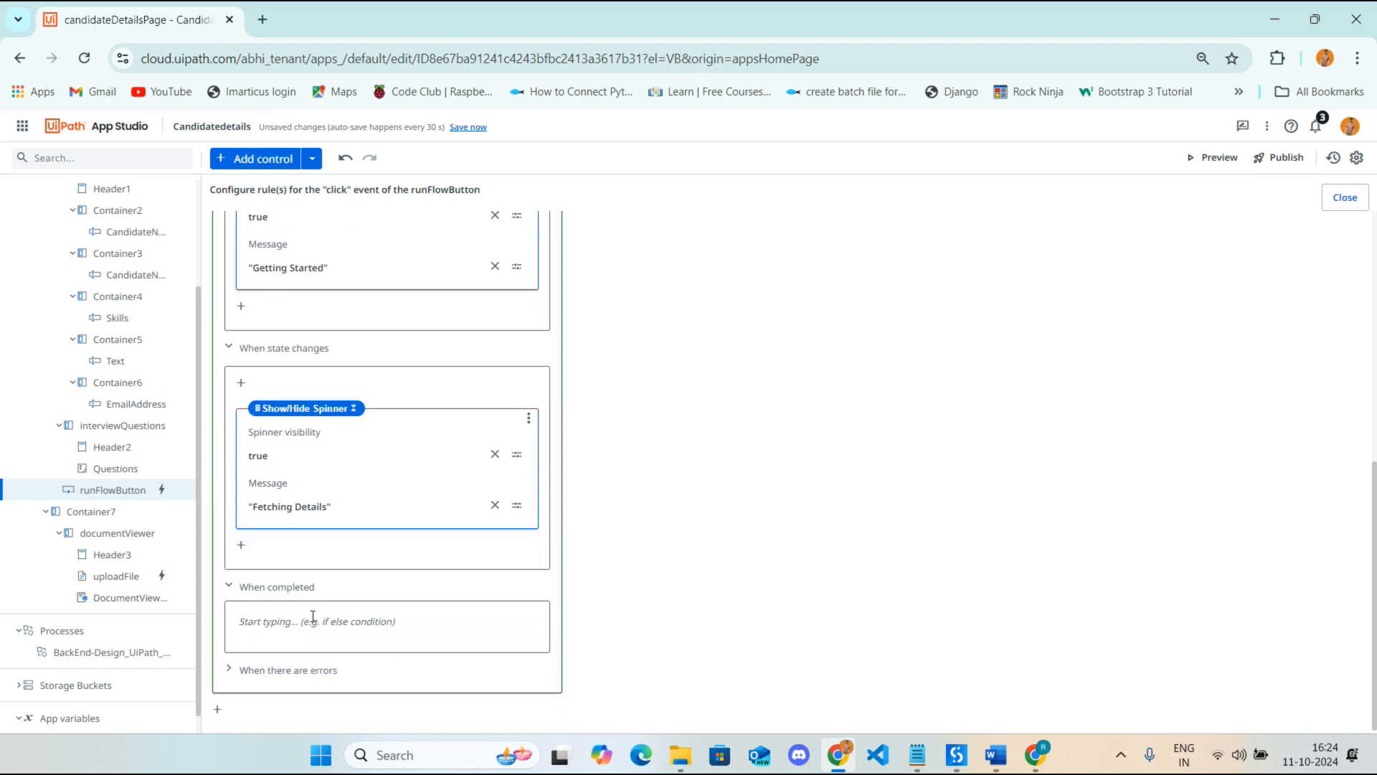
click(311, 615)
text(spinner)
click(338, 605)
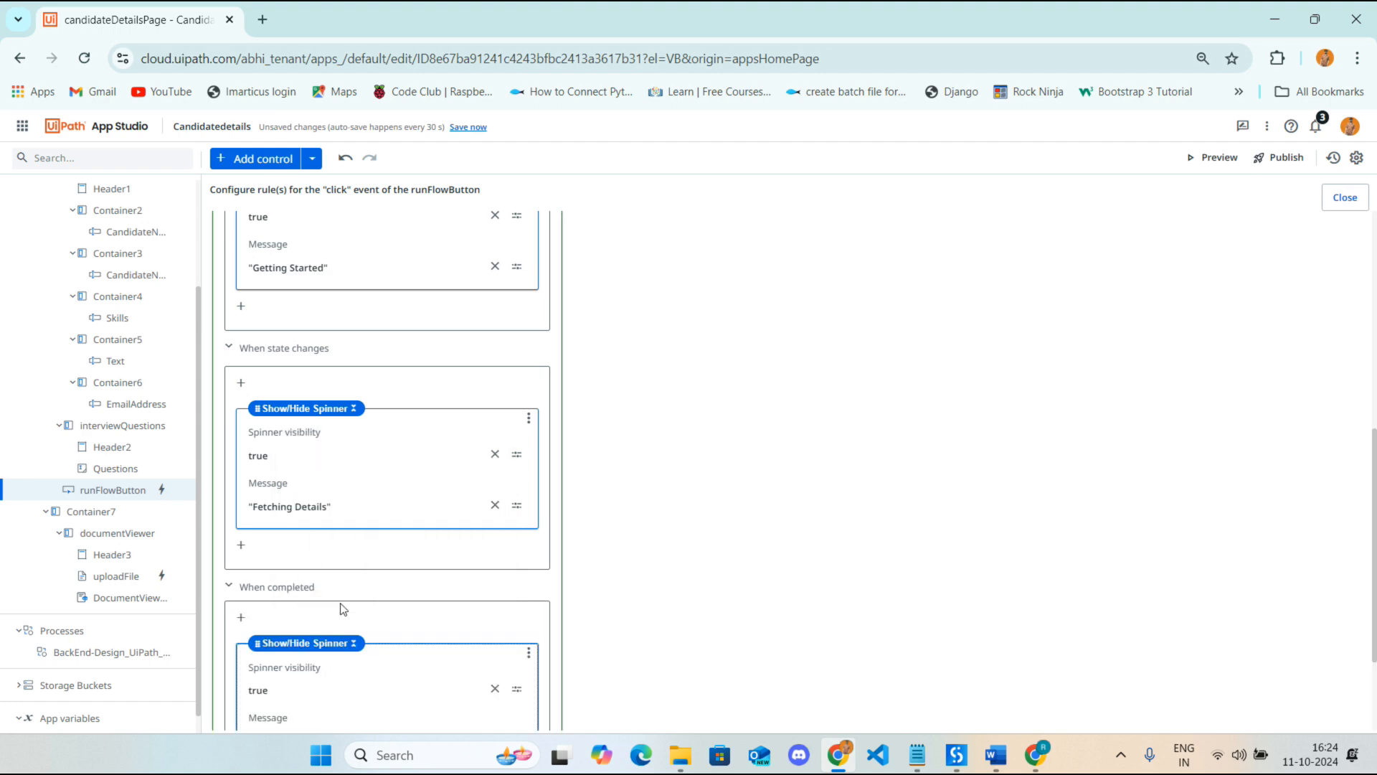
Set the When completed spinner's visibility expression to False and save it
scroll(406, 623, down, 2)
click(300, 538)
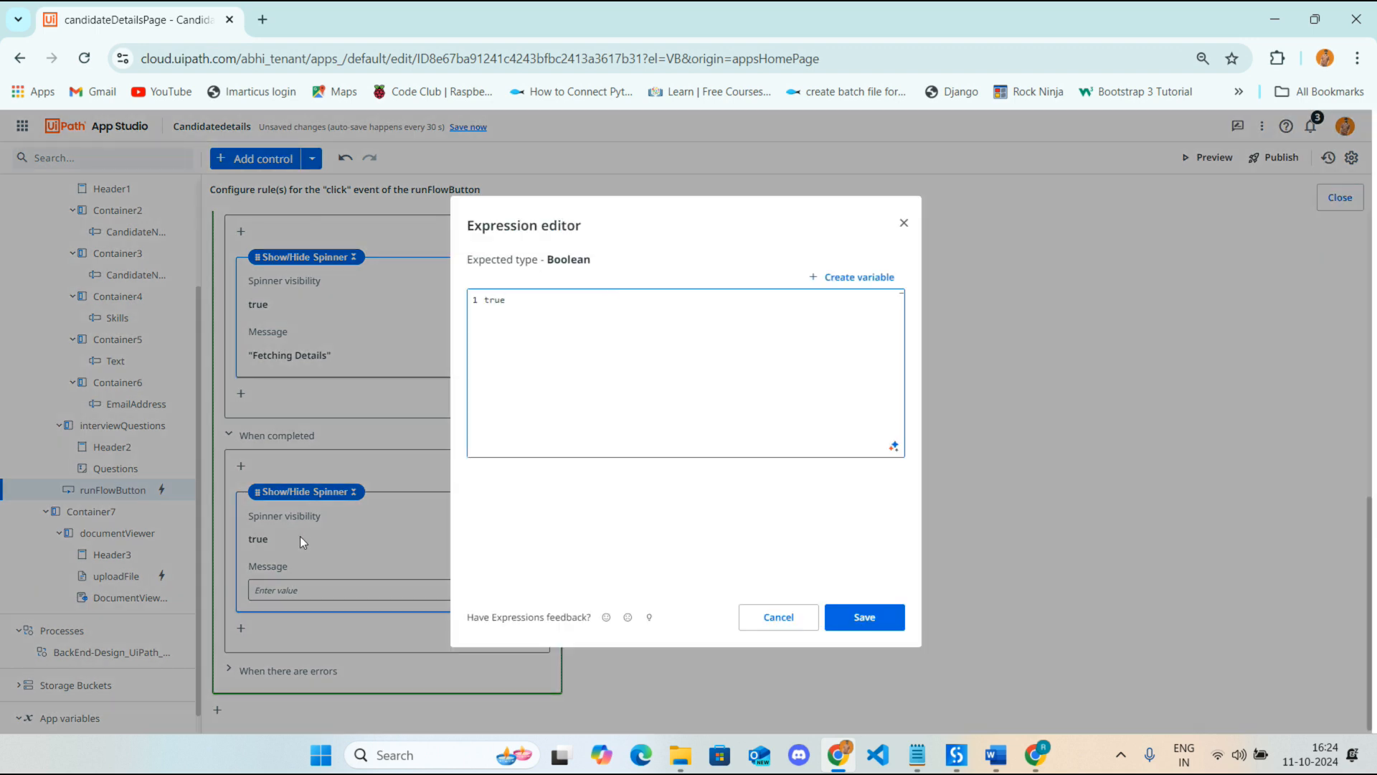
key(BackSpace)
key(BackSpace)
key(BackSpace)
key(BackSpace)
text(False)
click(864, 616)
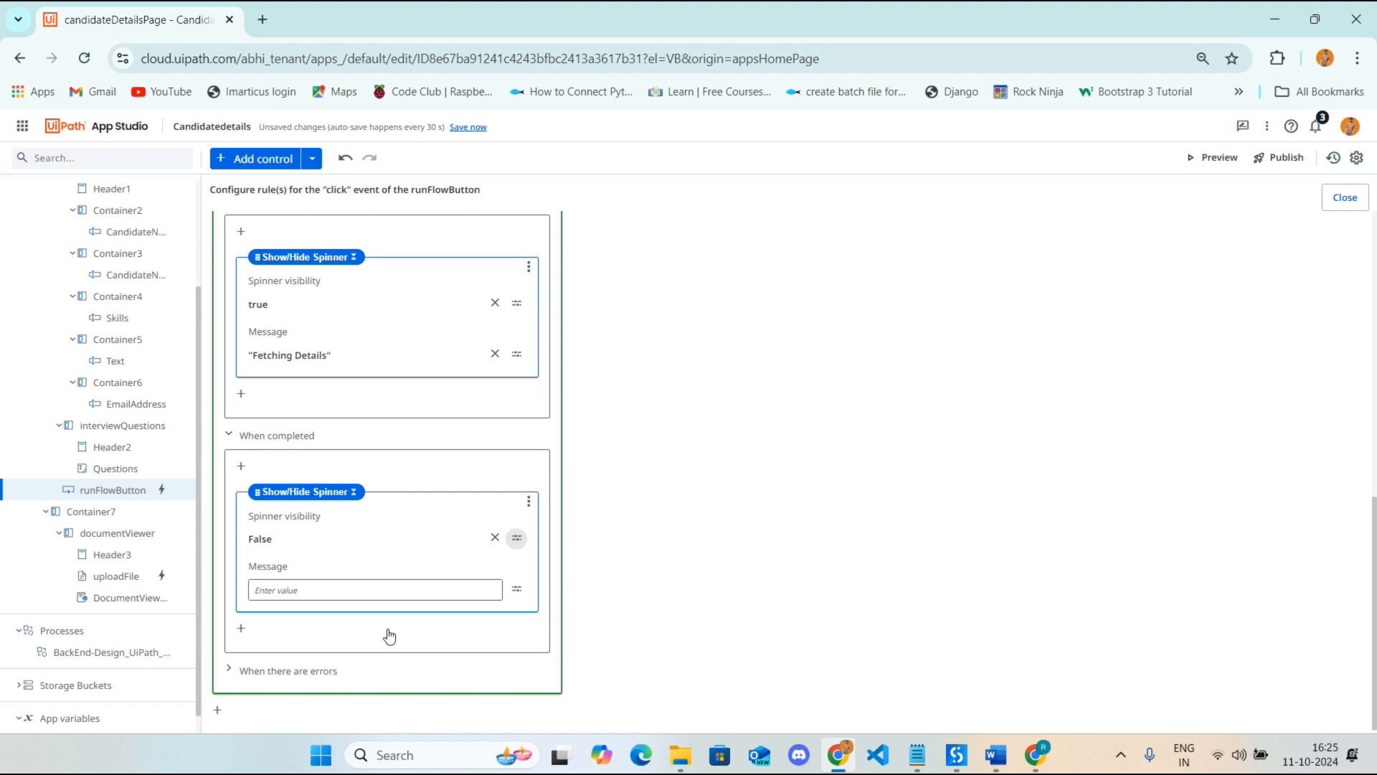
Check the finished Resume Analyzer app for reference and add a Download file from Storage Bucket rule after the When completed spinner
click(241, 628)
click(320, 643)
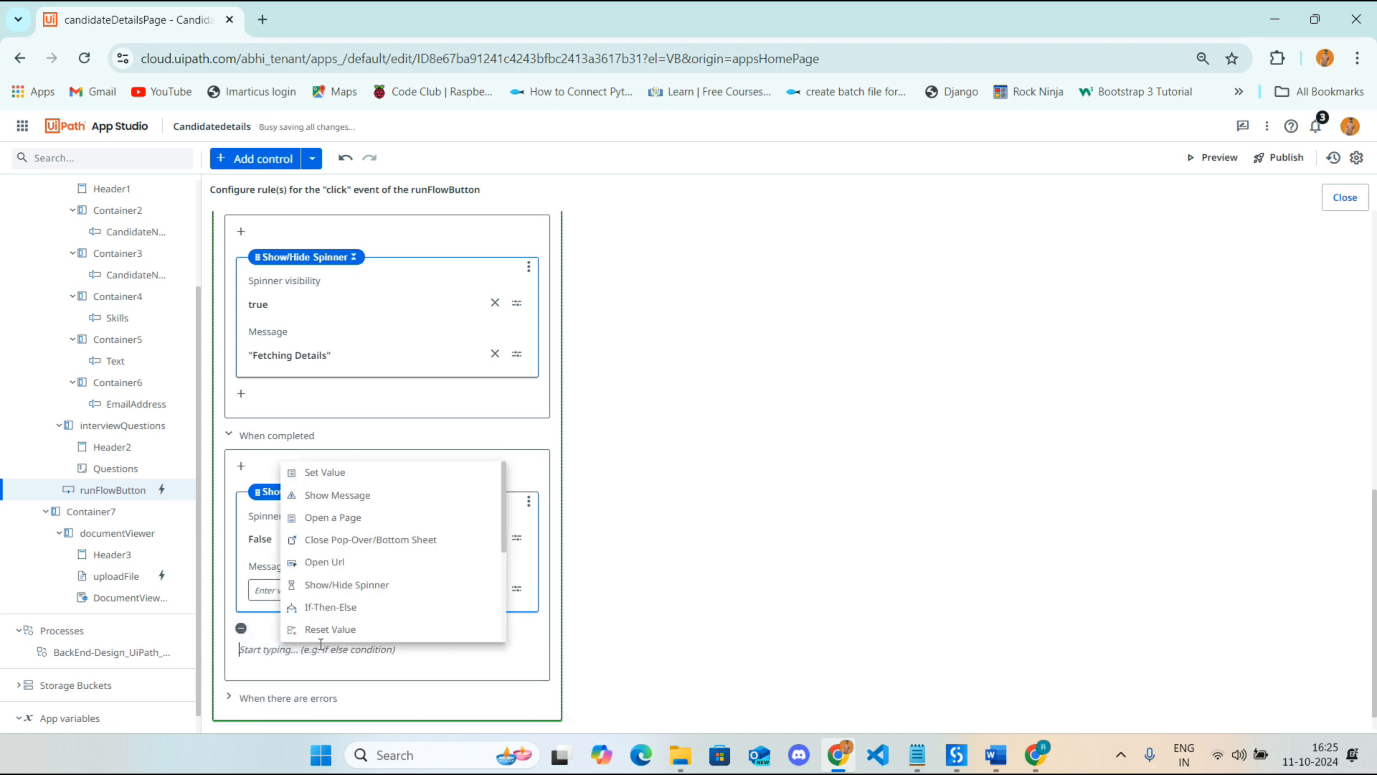
click(833, 760)
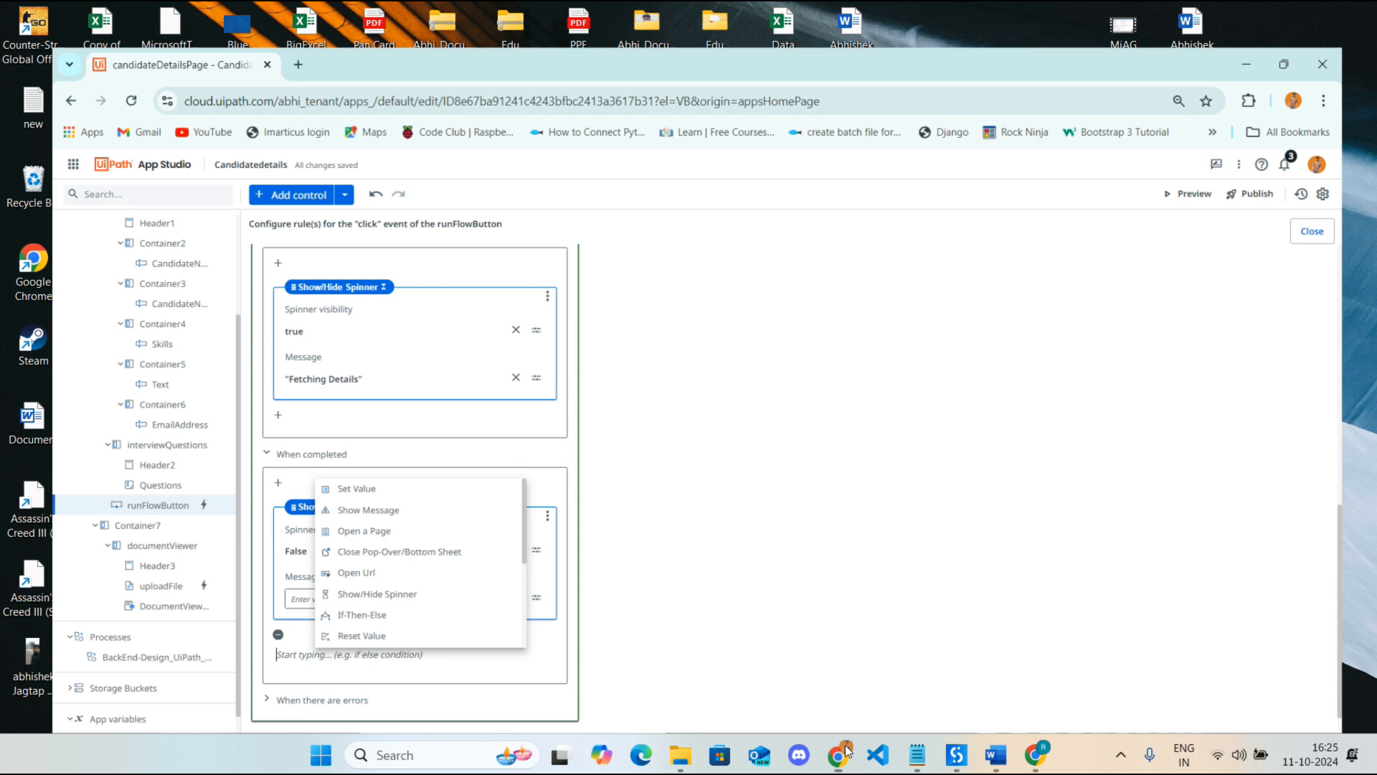
click(834, 757)
click(1035, 754)
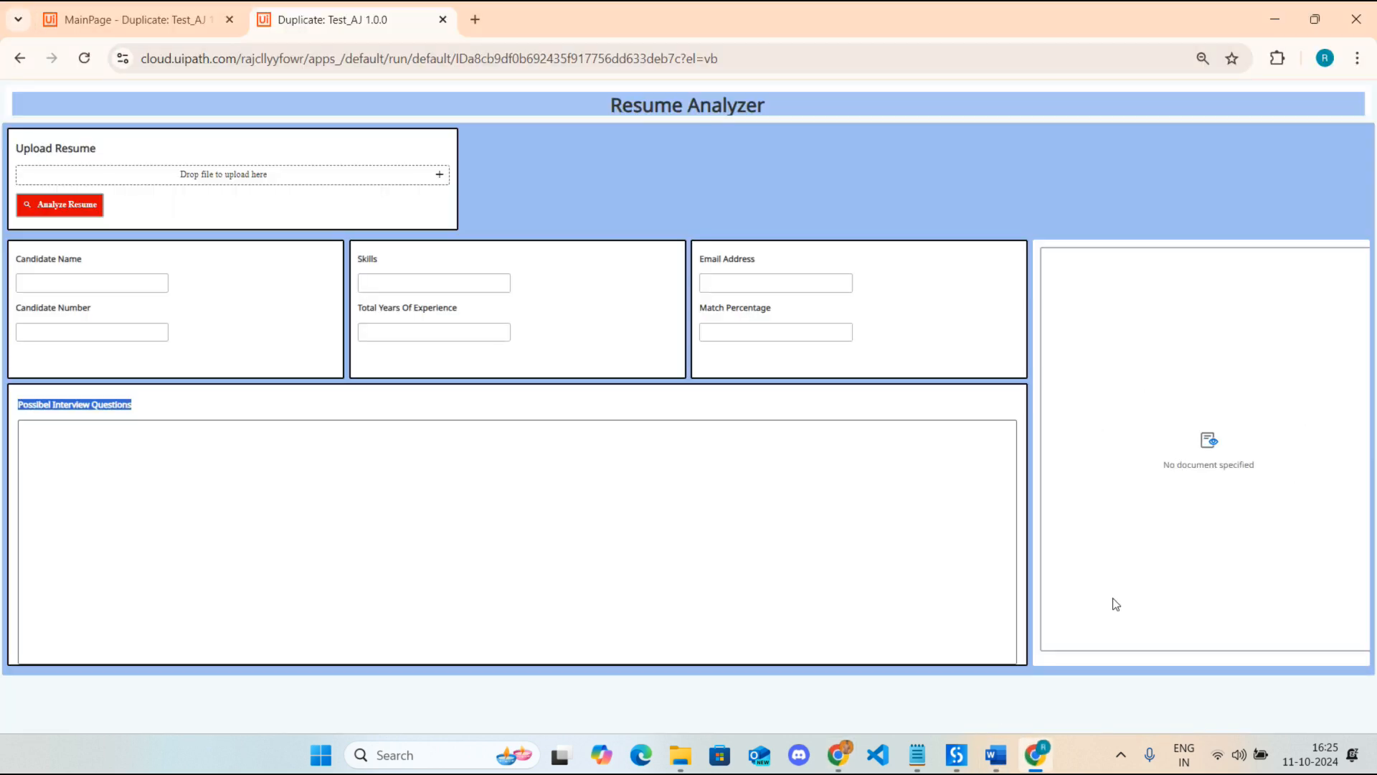
click(838, 754)
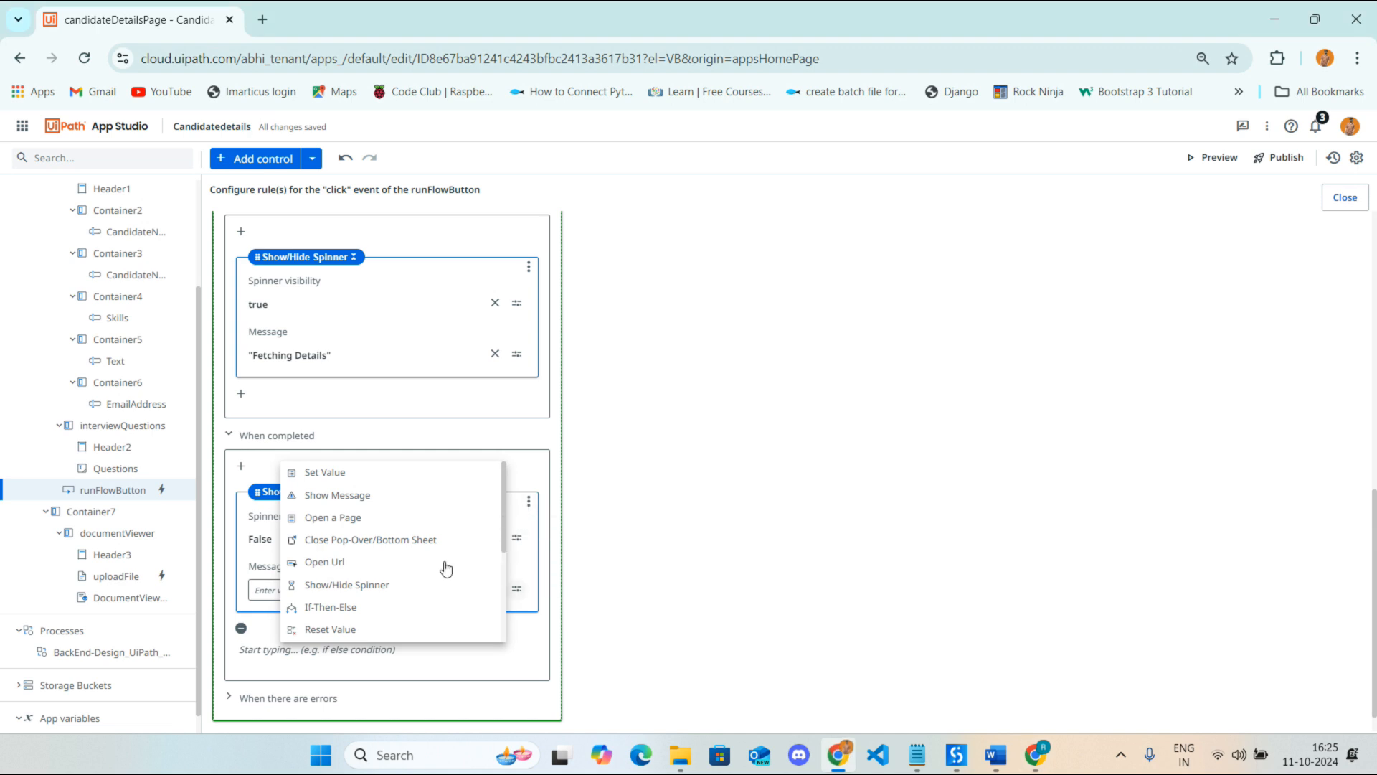
scroll(340, 577, down, 5)
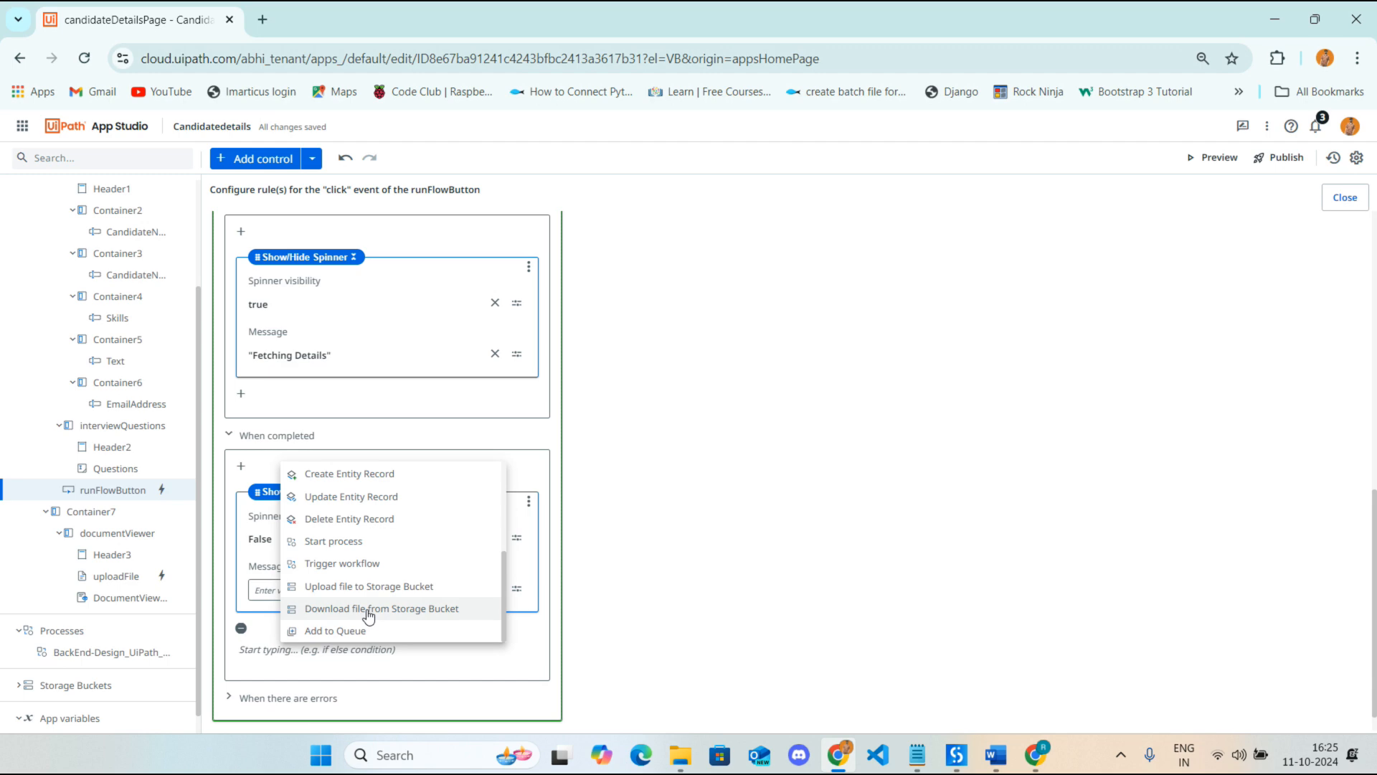
click(369, 609)
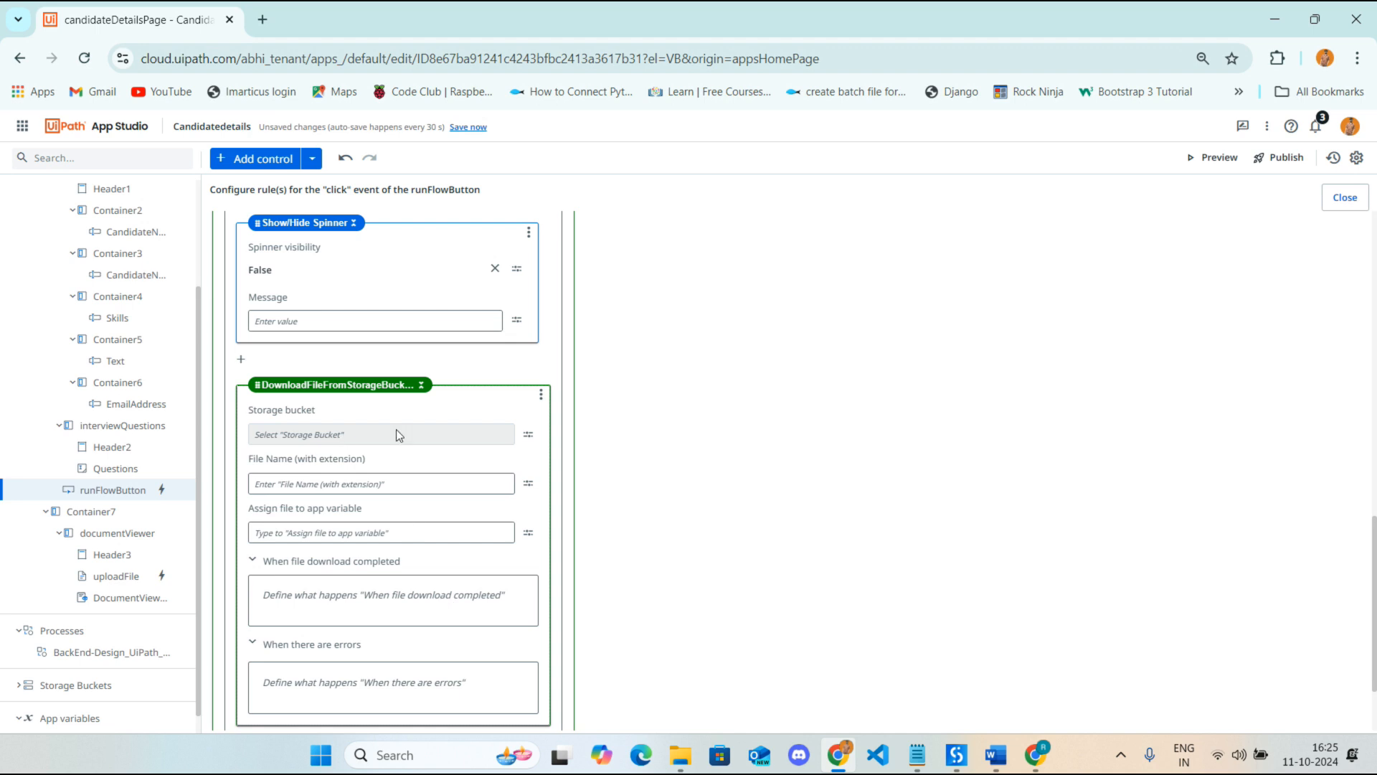
Select AJ_Test as the storage bucket of the Download file from Storage Bucket rule
click(527, 436)
mouse_move(593, 459)
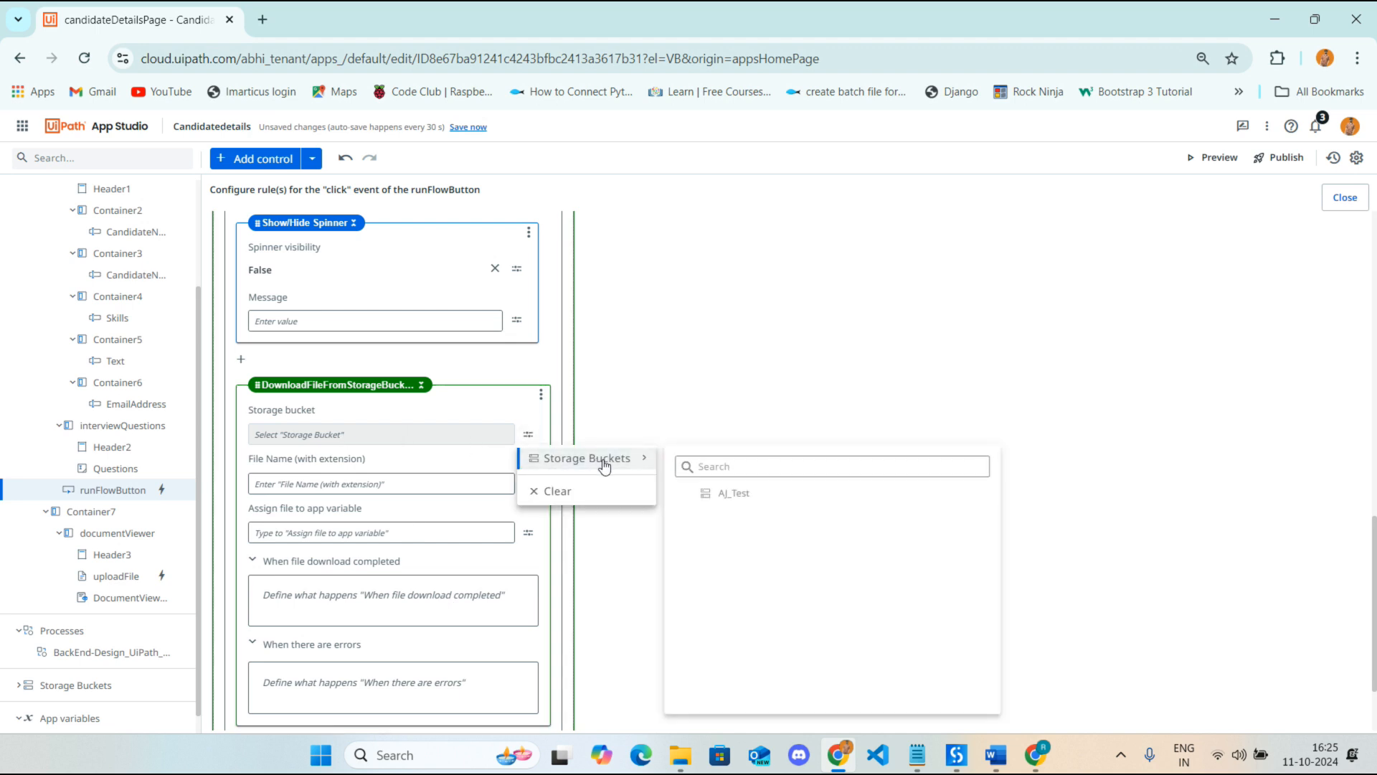
click(770, 500)
Set the download rule's file name to the UploadedFileName output of uploadFile's UploadFileToStorageBucket3
click(284, 484)
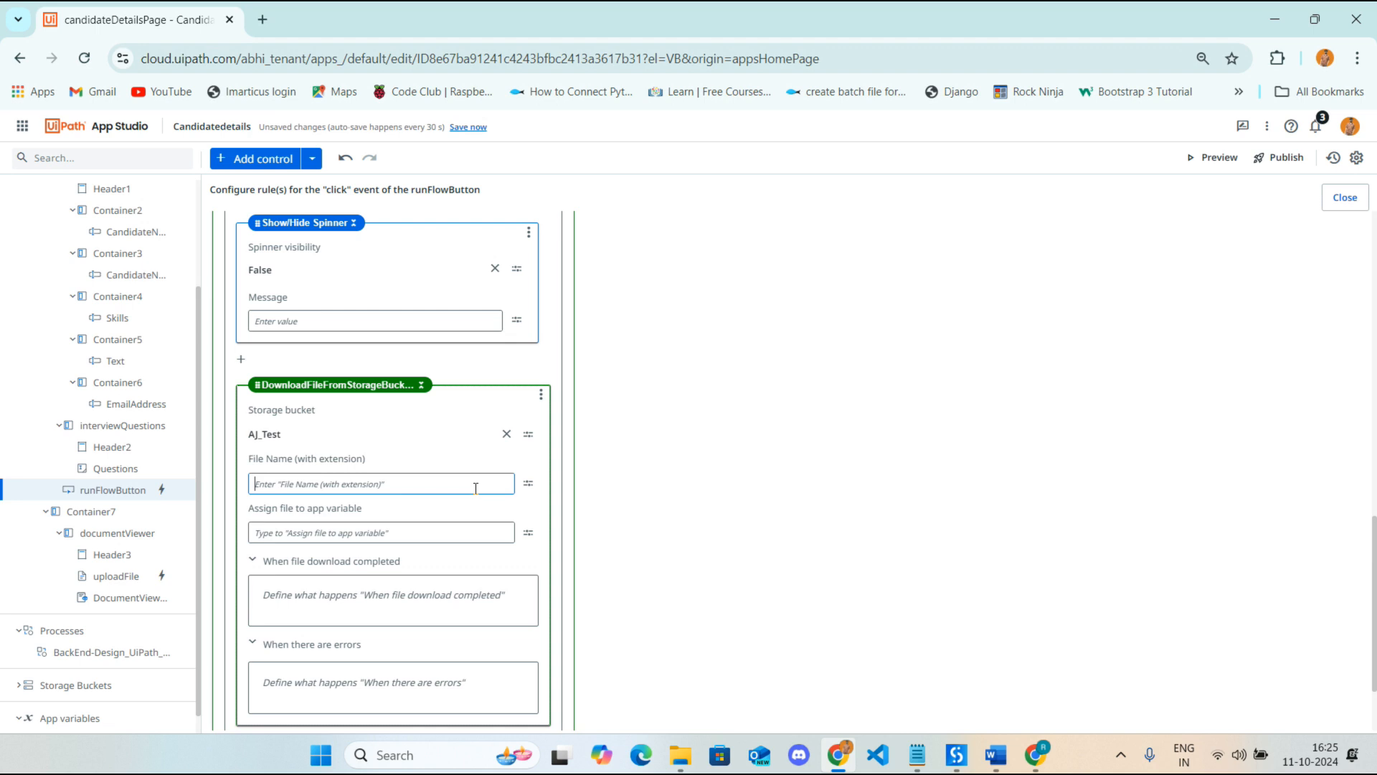
click(528, 483)
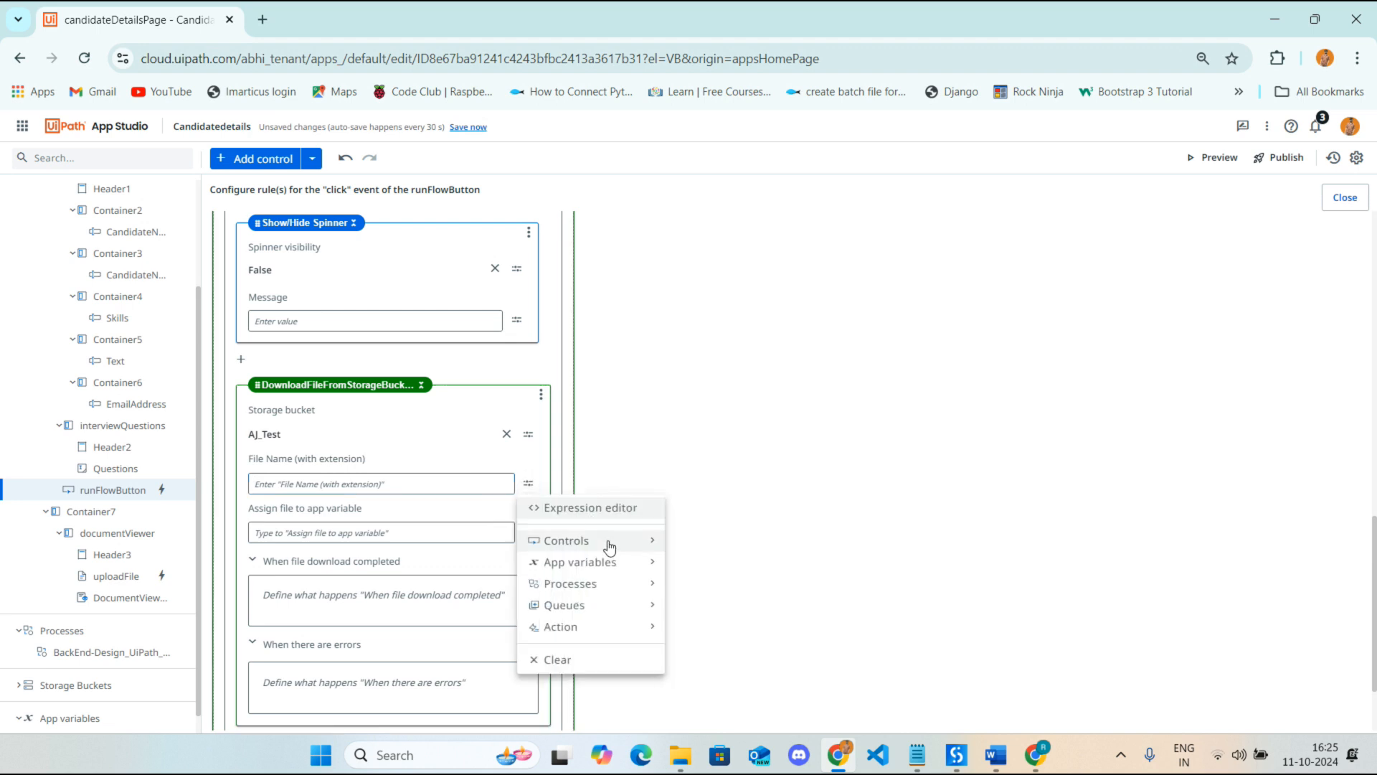
mouse_move(624, 545)
scroll(778, 581, down, 5)
click(704, 669)
scroll(849, 649, down, 1)
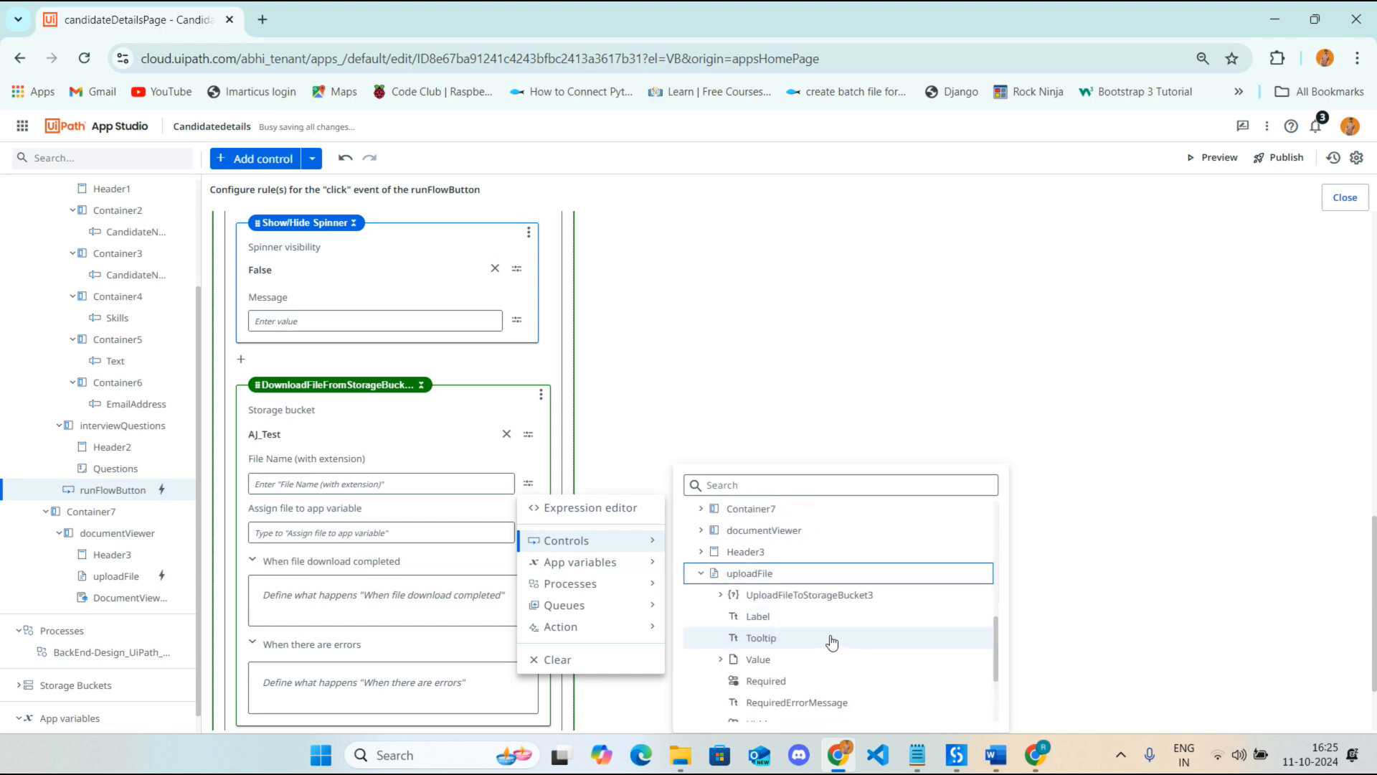
click(720, 595)
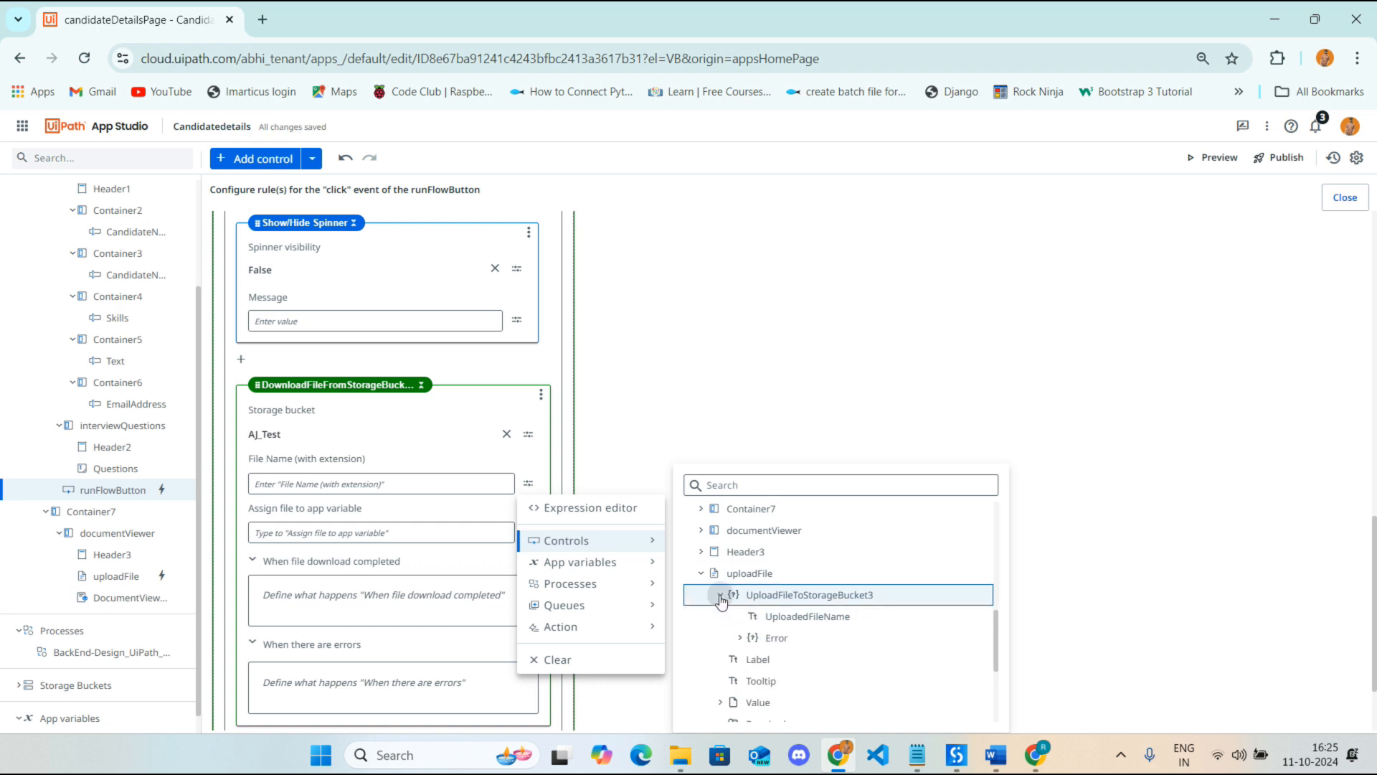
click(774, 617)
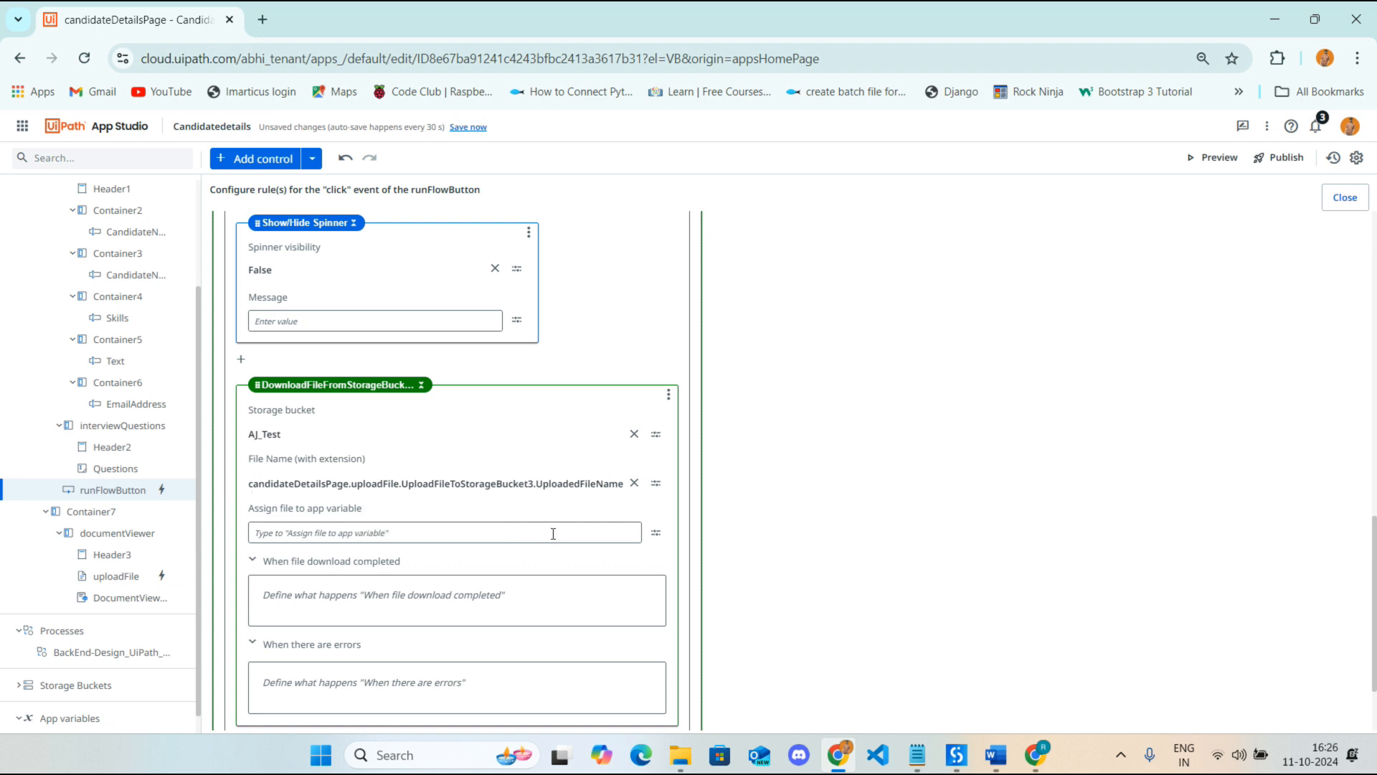
Create an app variable named DownloadedFile of type AppsFile for the download rule's Assign file to app variable setting
click(531, 536)
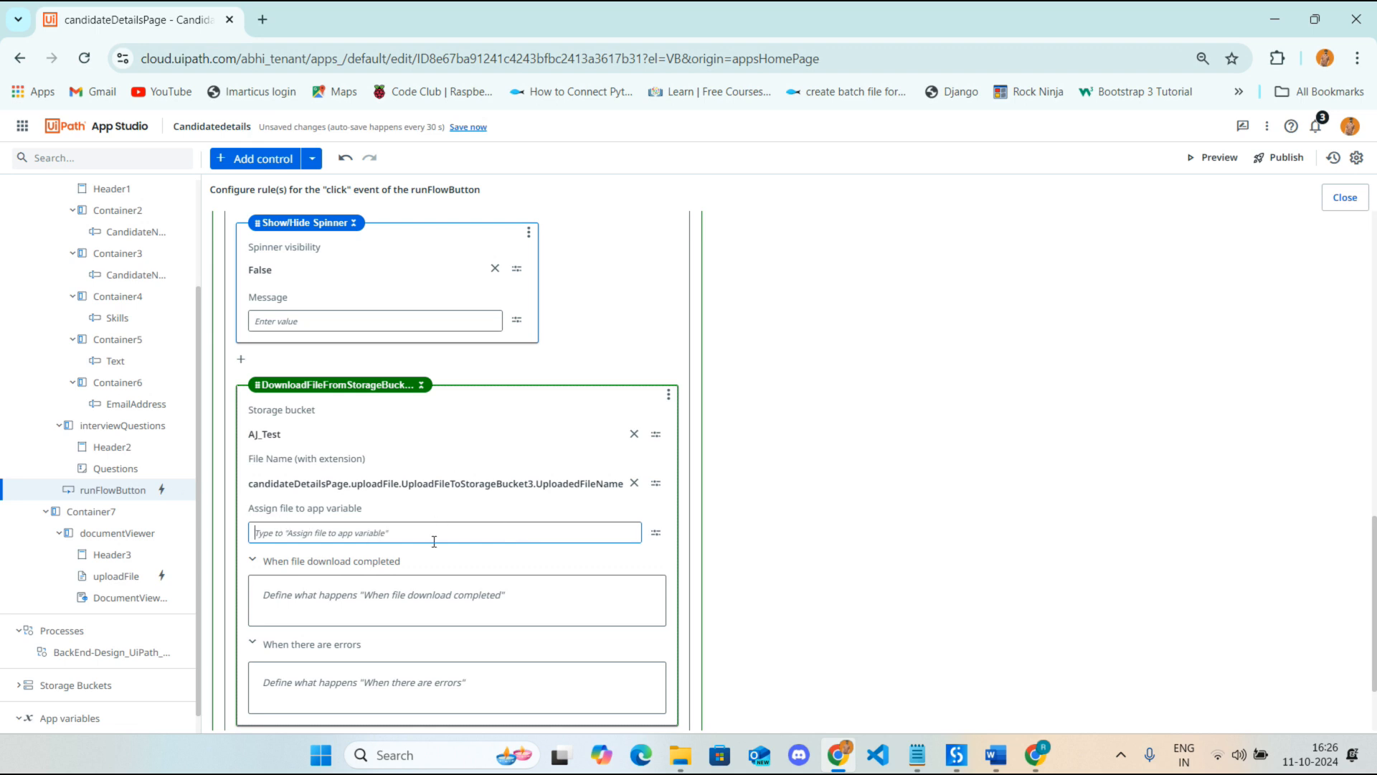
click(655, 535)
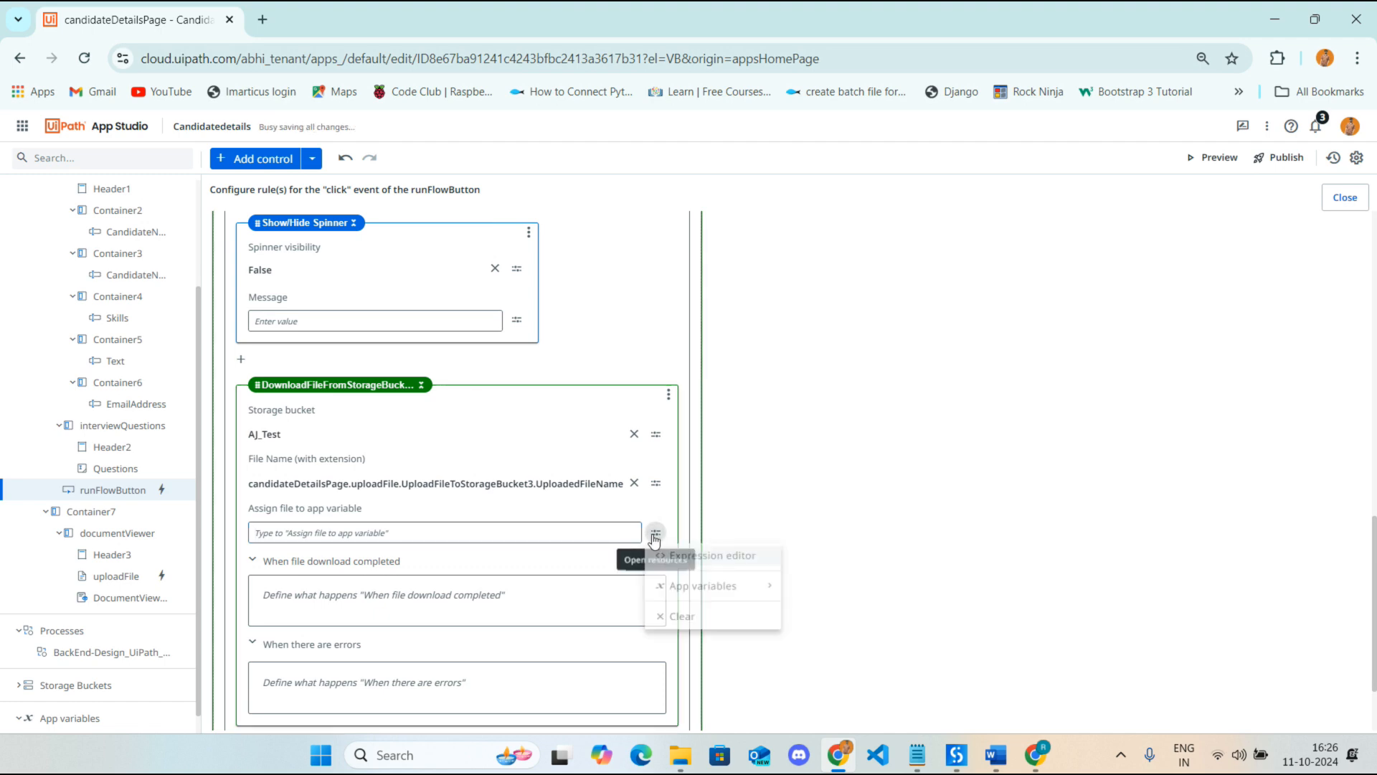
click(737, 565)
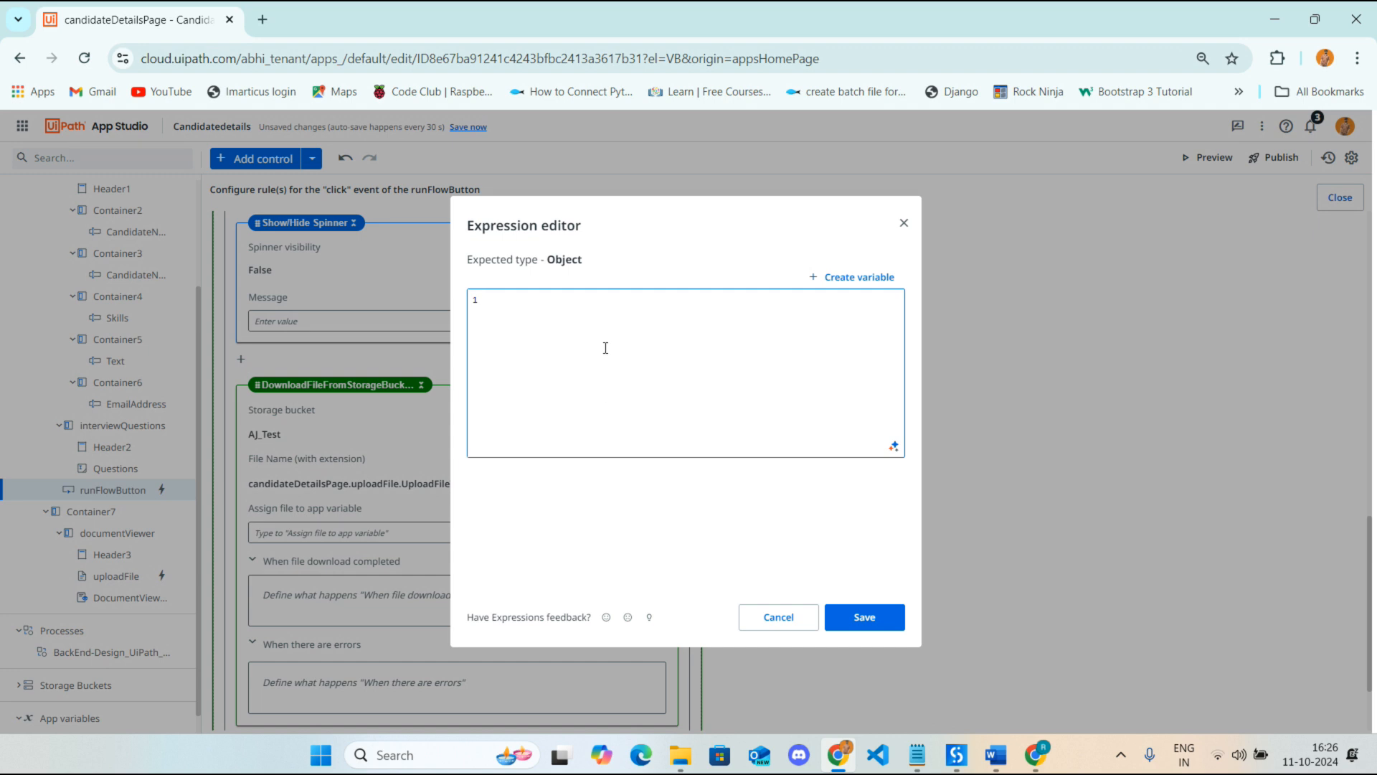
click(864, 281)
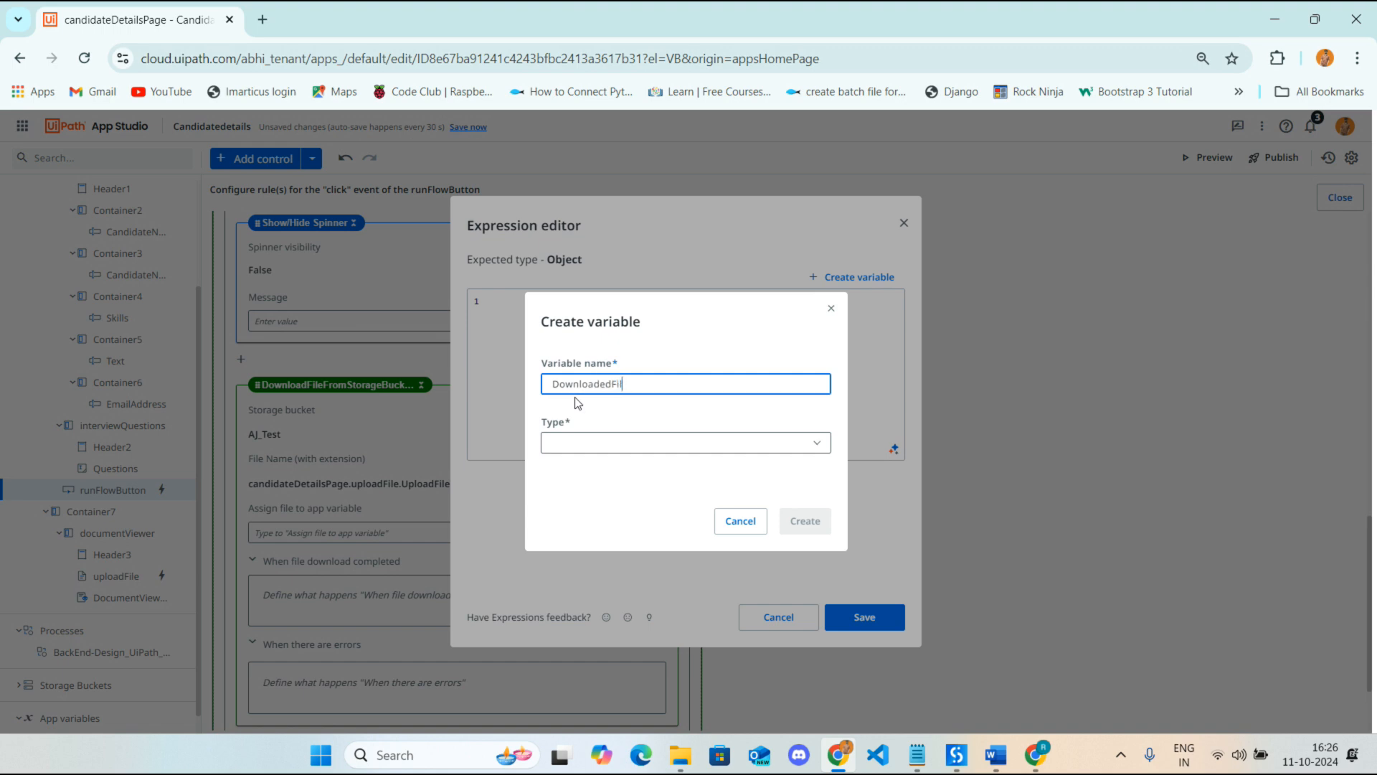
click(817, 444)
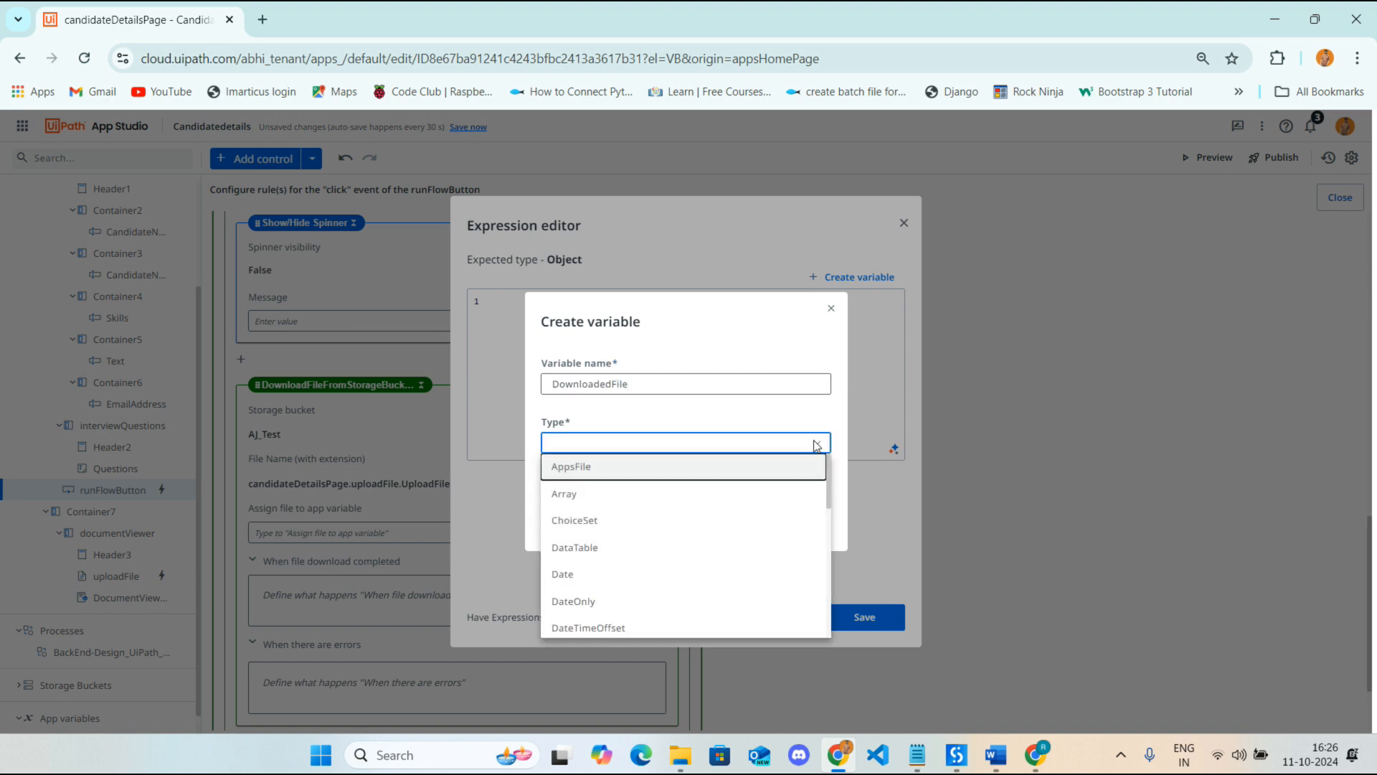
click(578, 467)
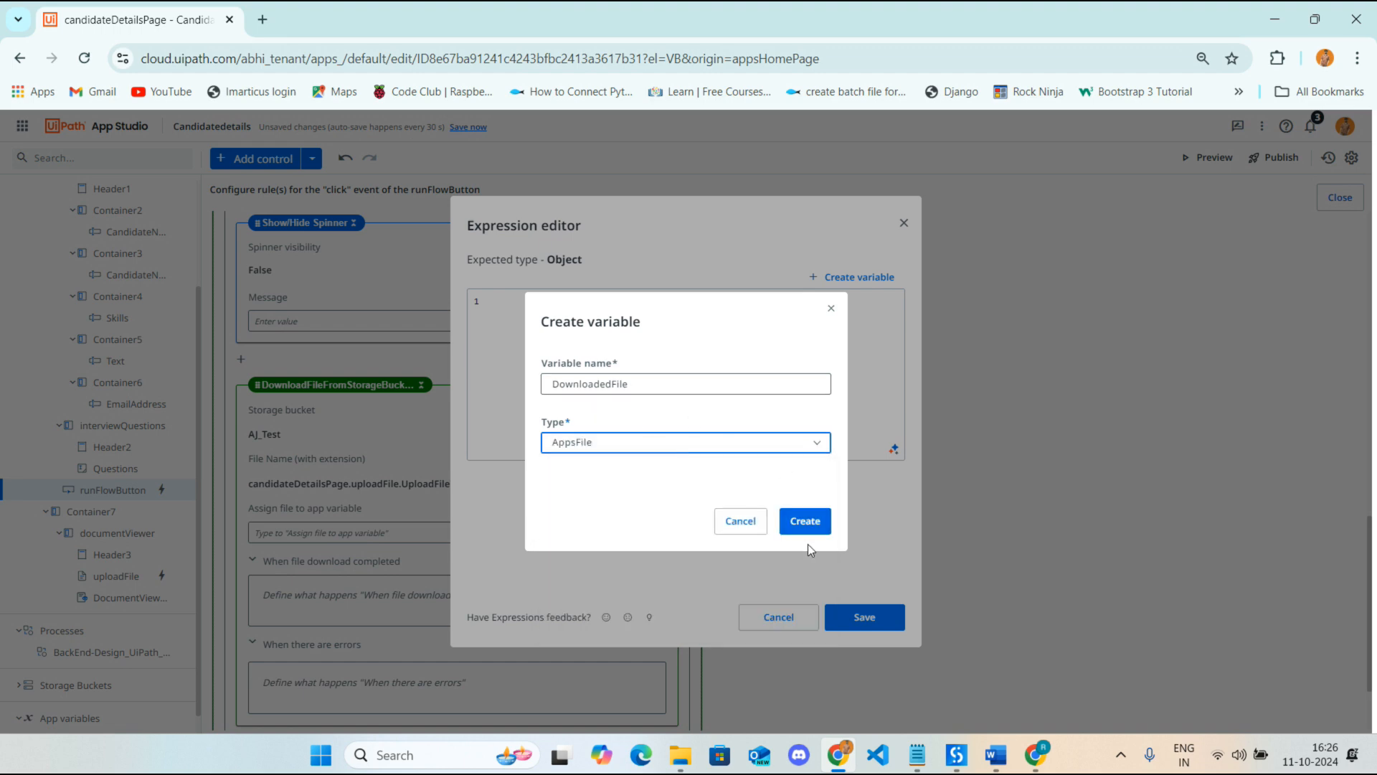
click(805, 521)
Assign the downloaded file to the DownloadedFile variable and save the expression
click(619, 358)
text(dow)
key(Return)
click(863, 612)
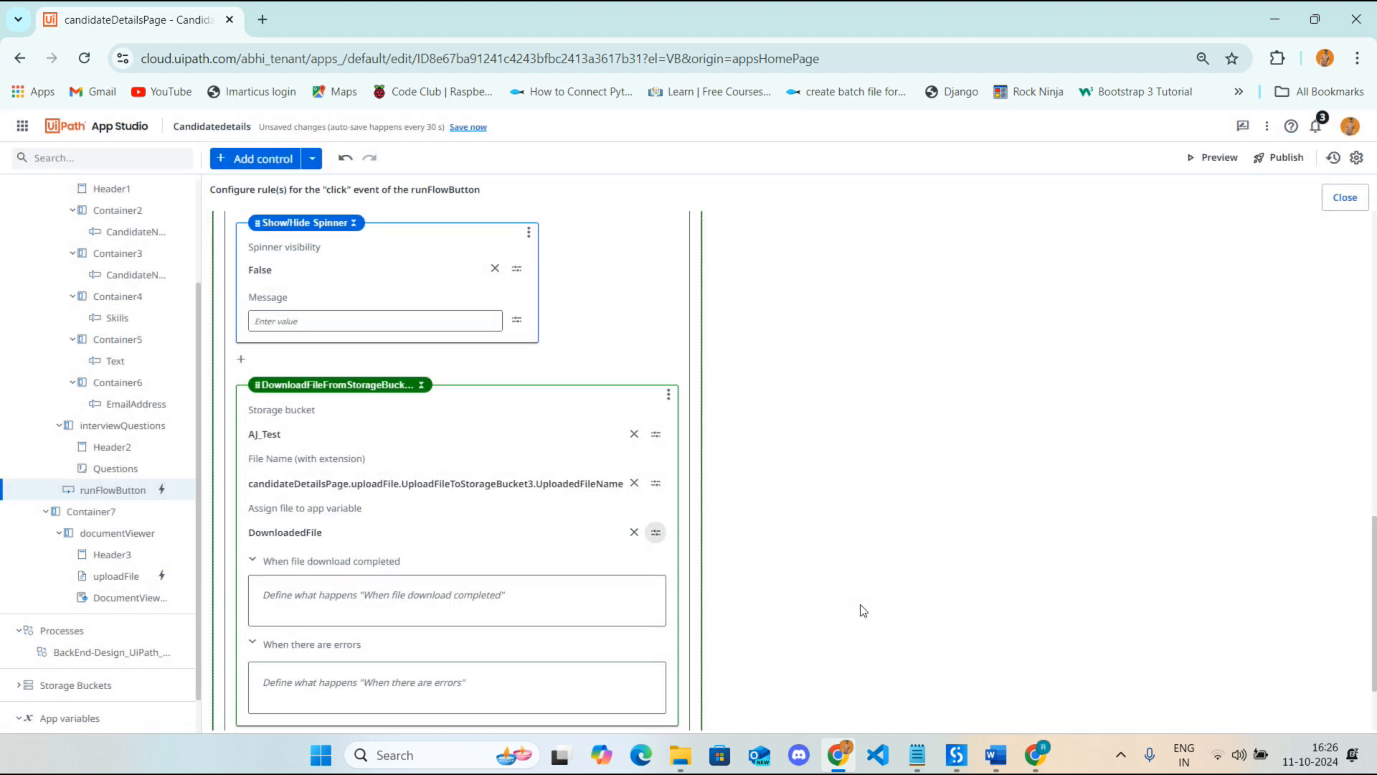
Review the rules configured for runFlowButton's click event and close the rule editor
scroll(580, 441, up, 3)
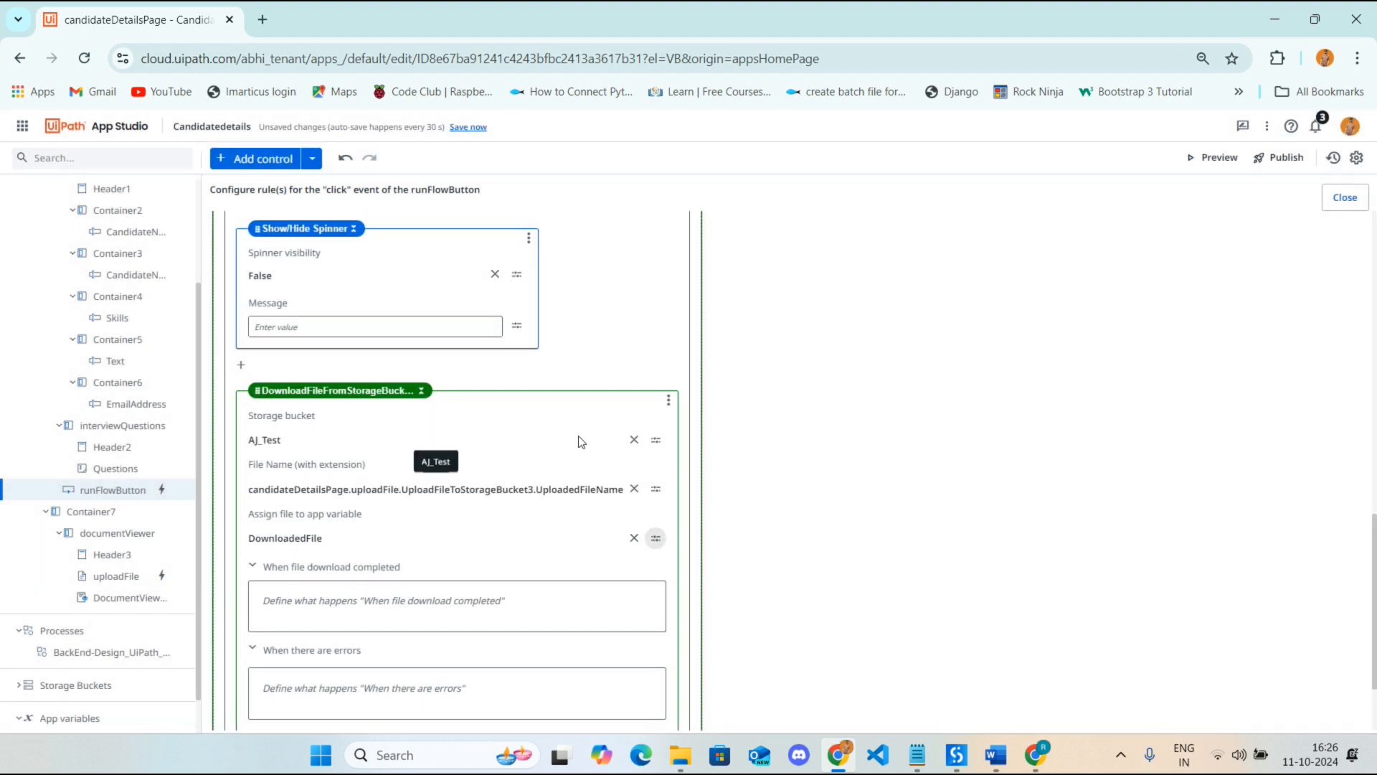
scroll(581, 441, up, 7)
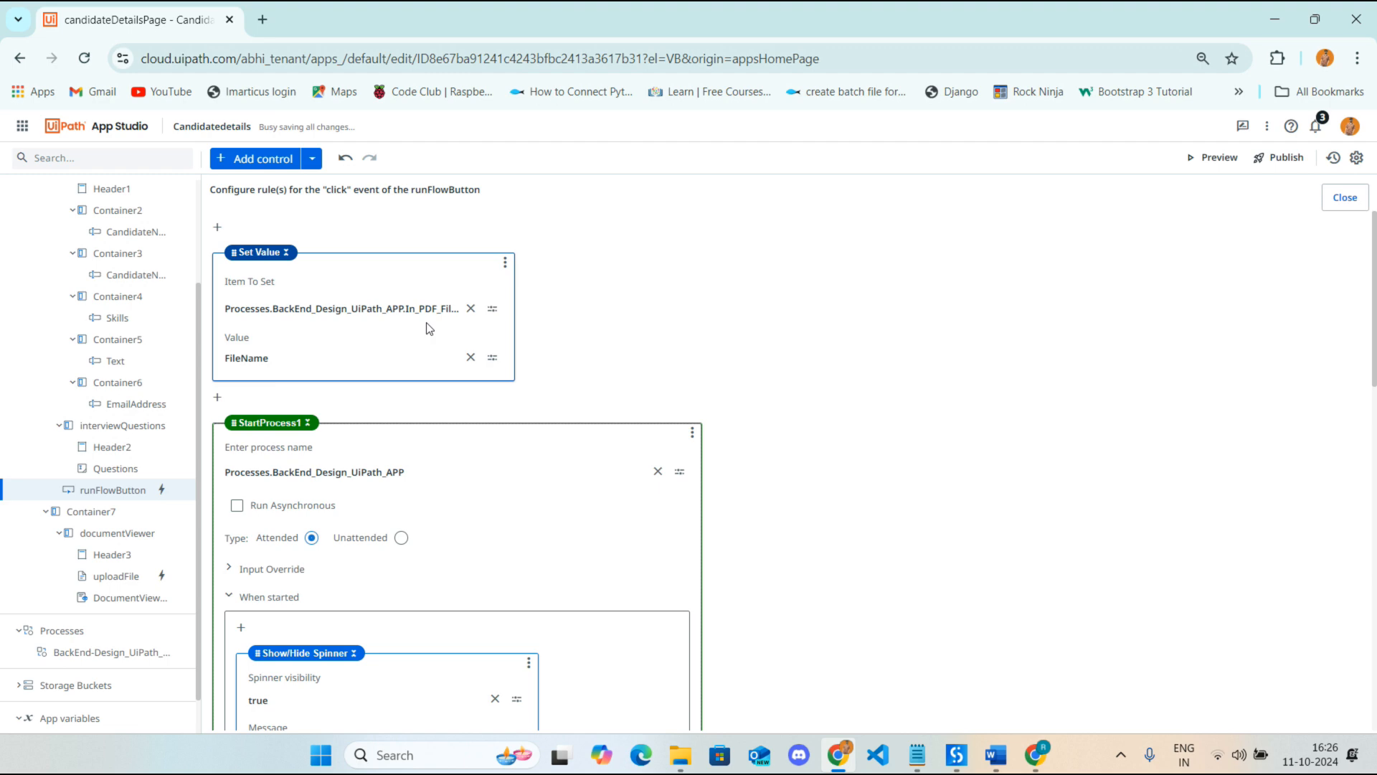
scroll(429, 328, down, 8)
scroll(578, 391, down, 6)
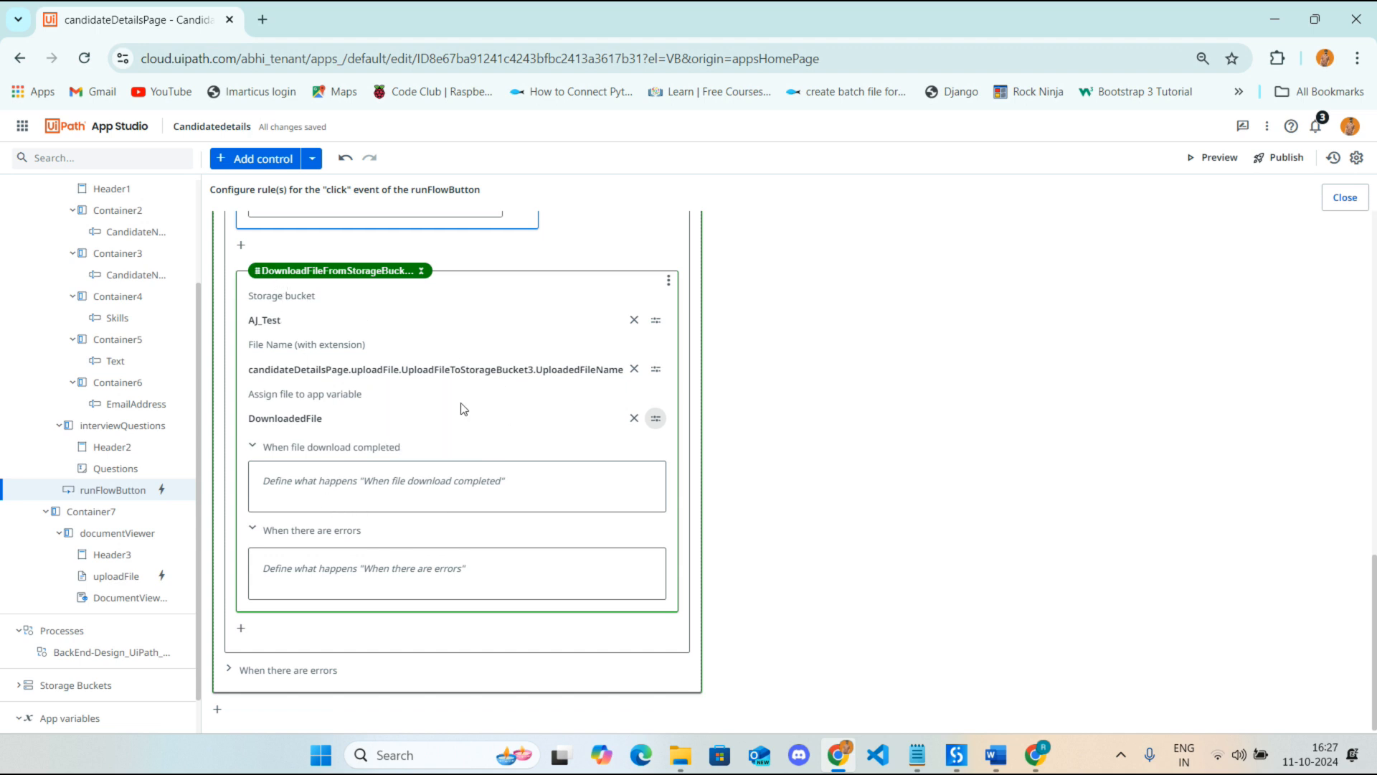
scroll(122, 430, down, 1)
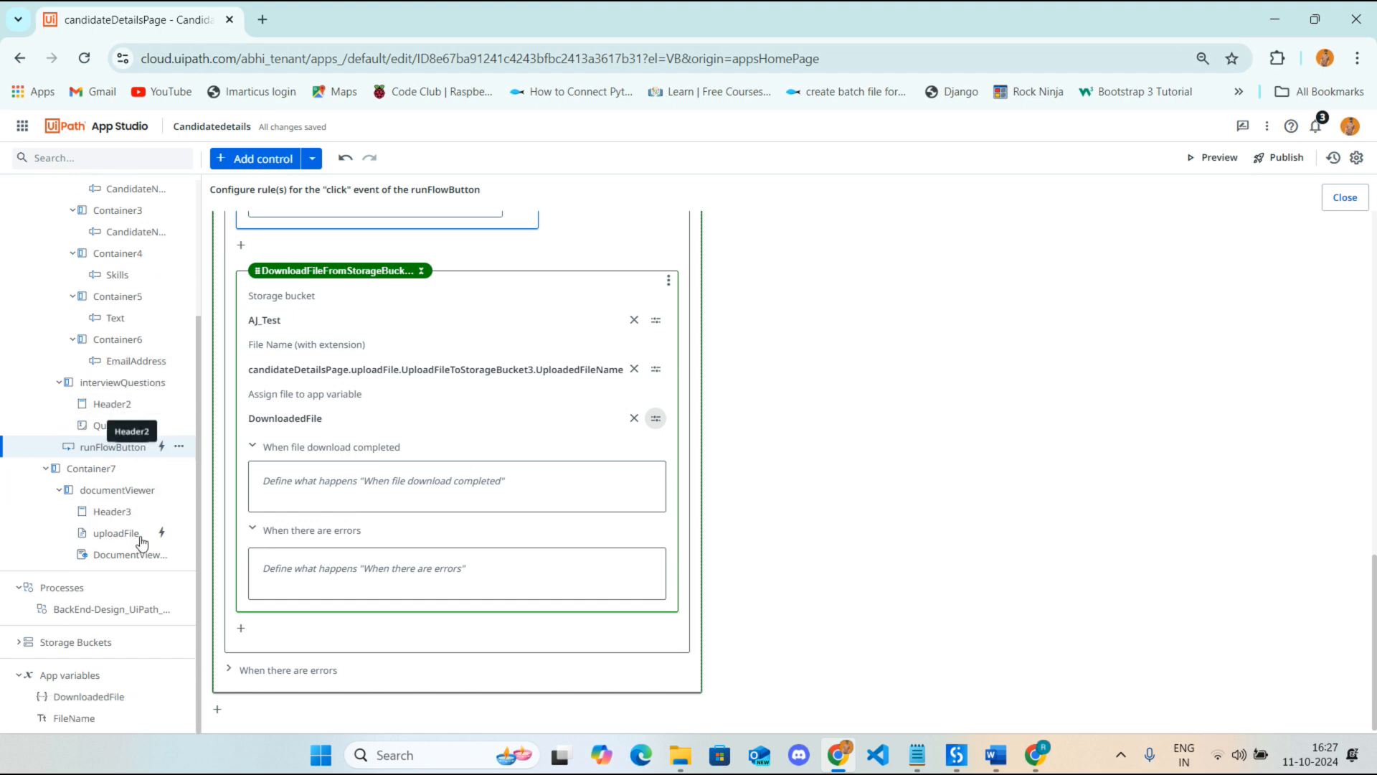
scroll(129, 359, up, 4)
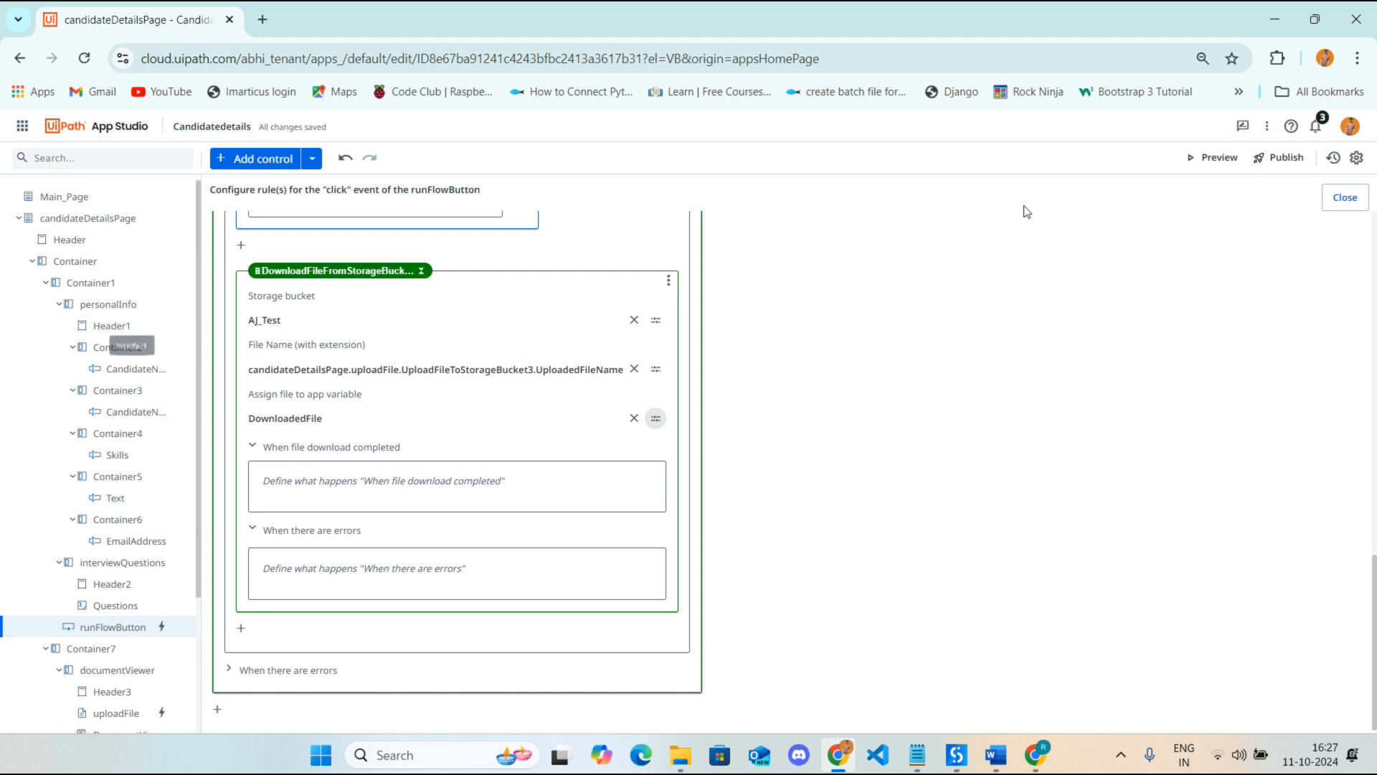
click(1340, 203)
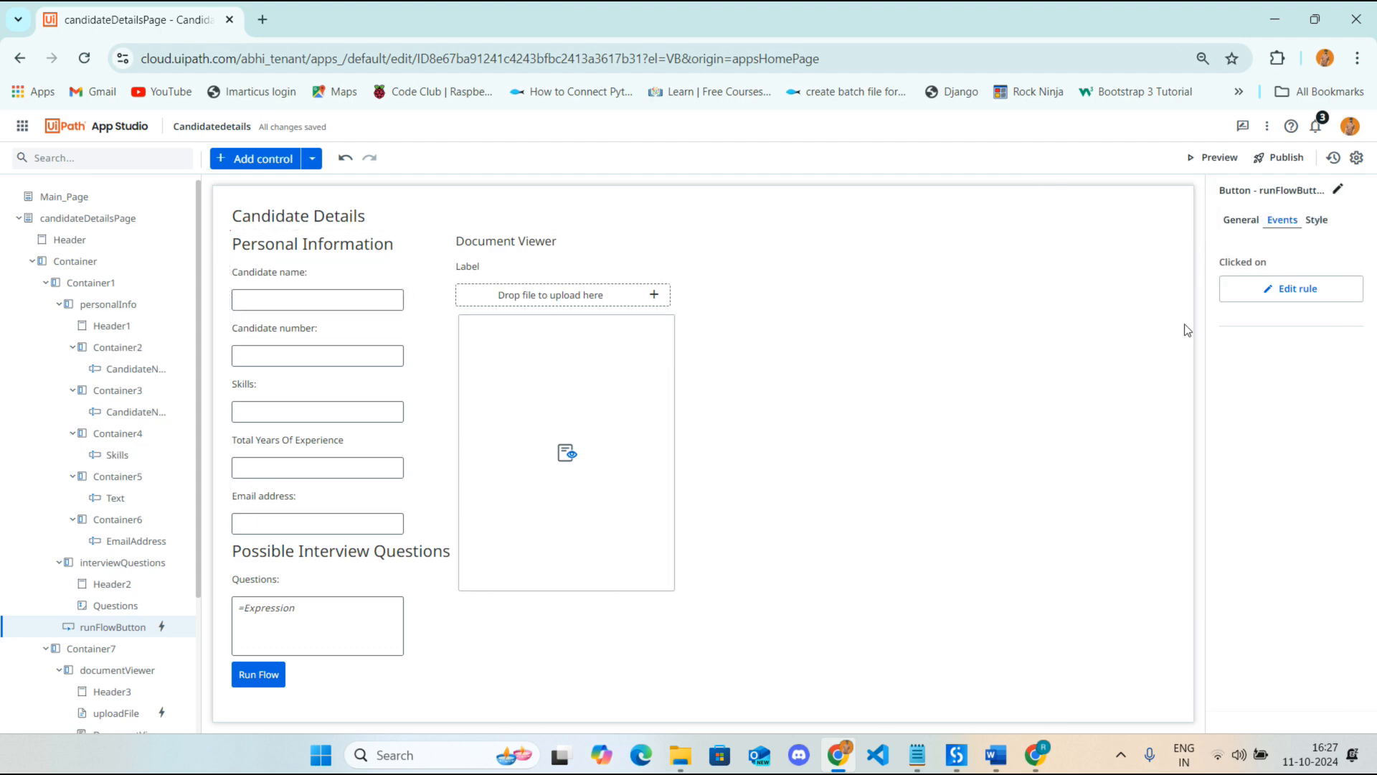
Preview the Candidatedetails app and upload the candidate's resume PDF
click(1194, 161)
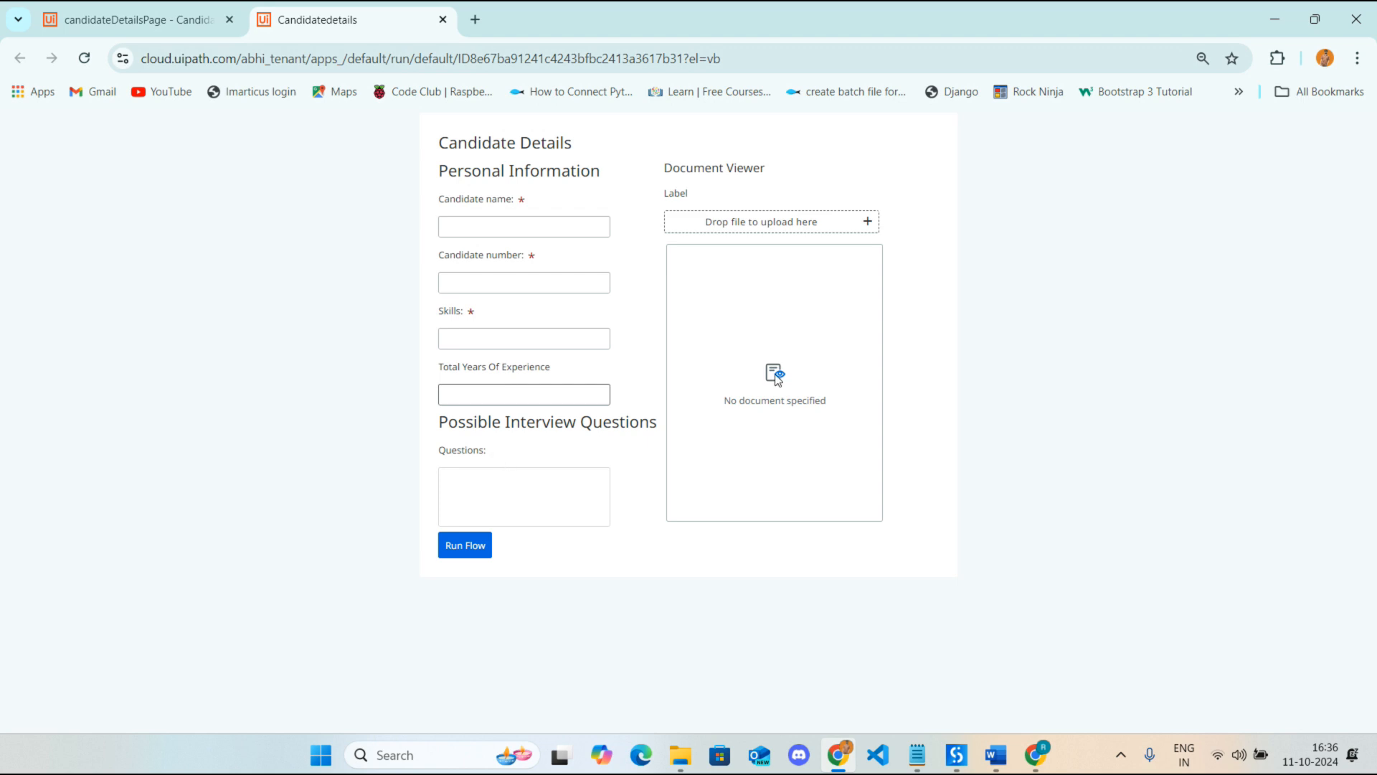
click(869, 222)
double_click(673, 205)
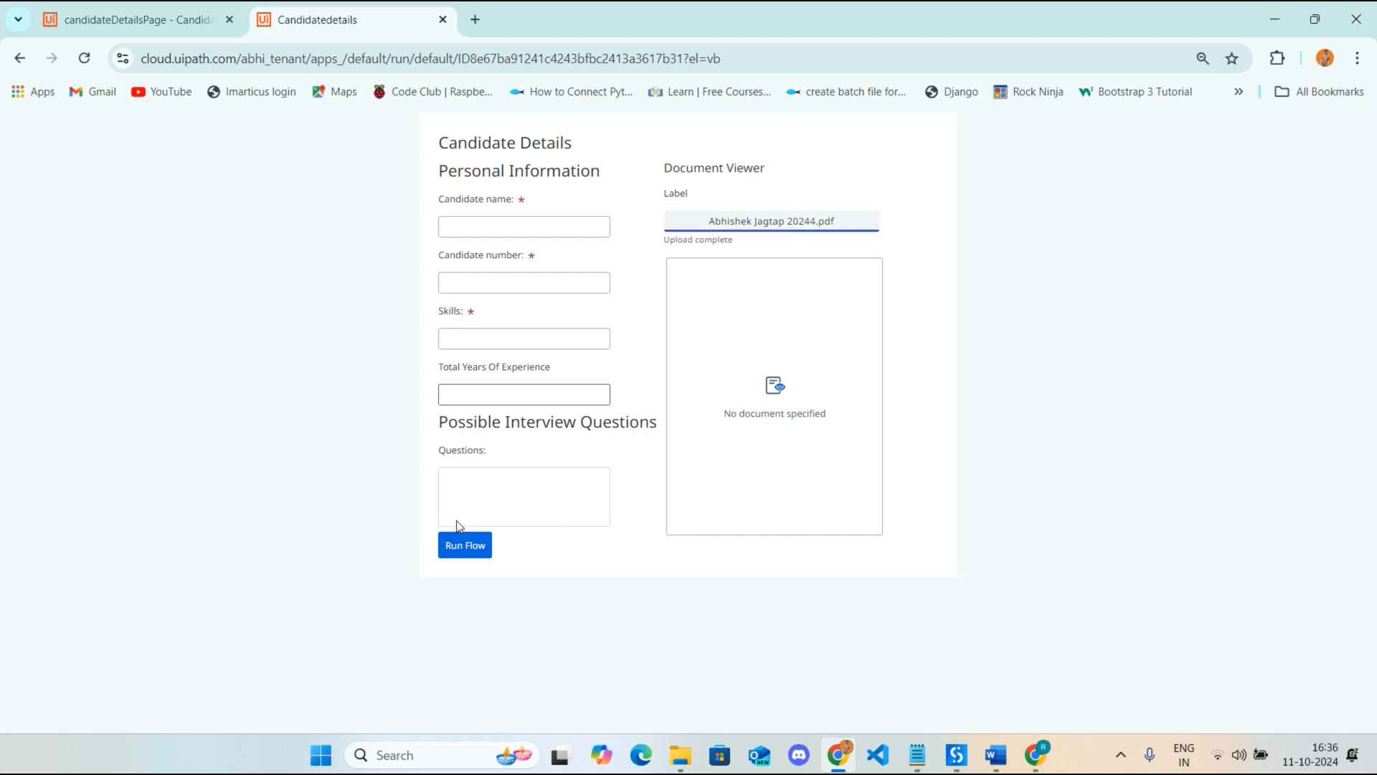
Run the flow on the uploaded resume and dismiss the message box with the extracted details
click(463, 547)
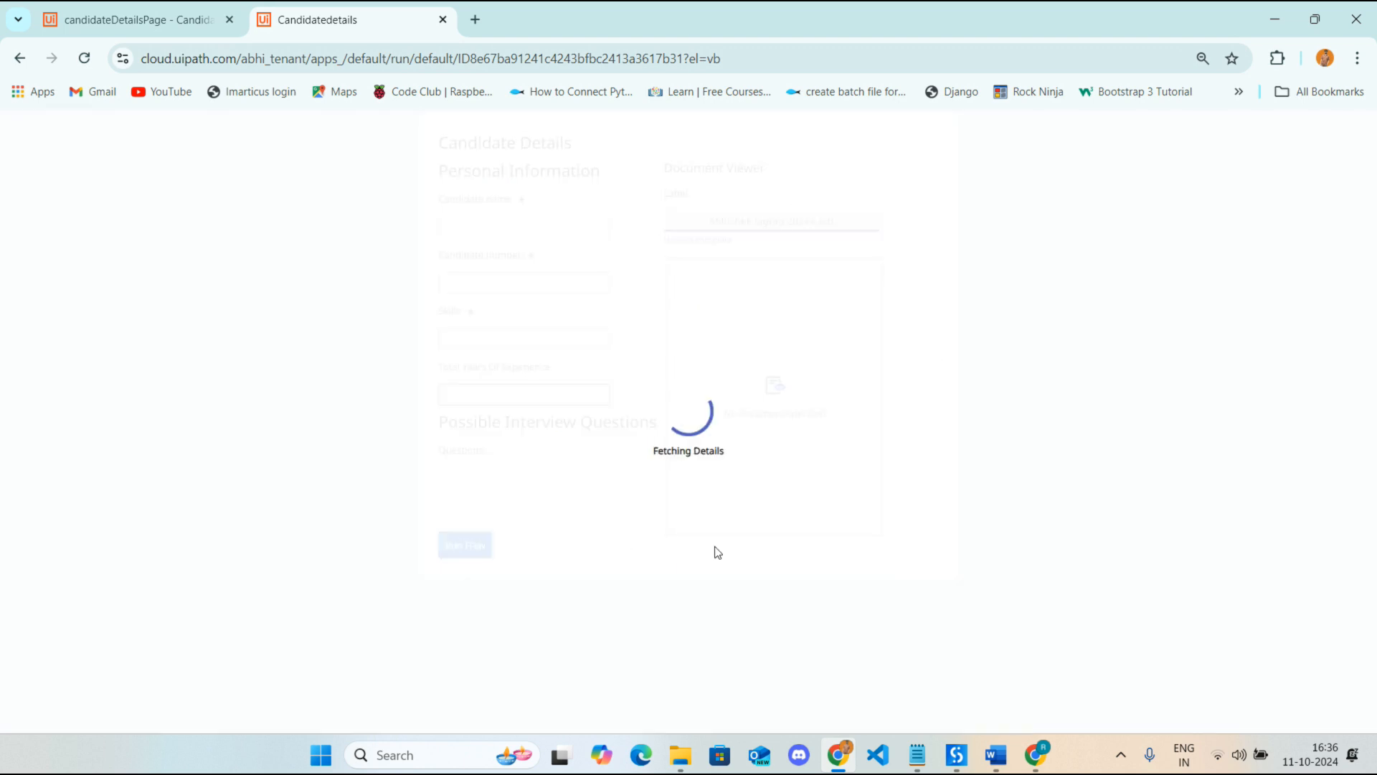
click(711, 438)
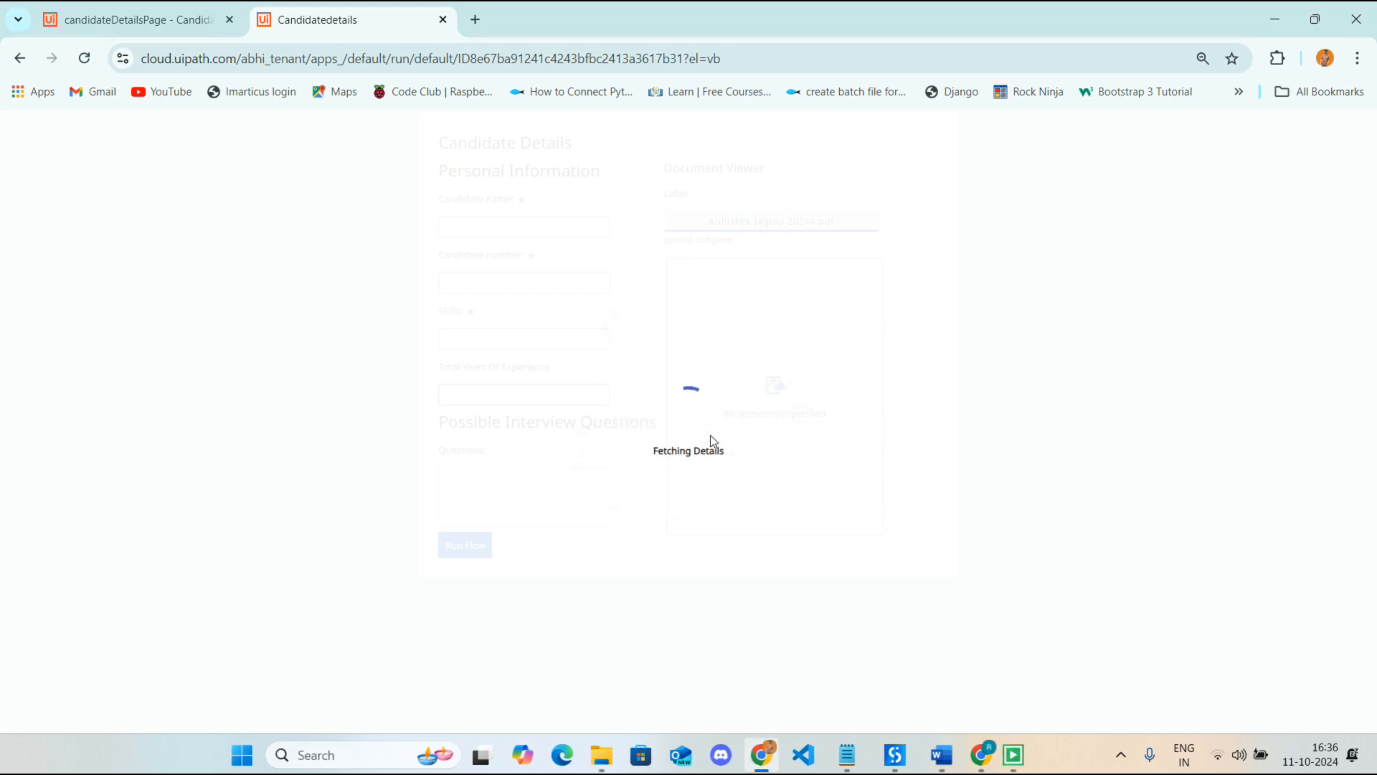
click(721, 435)
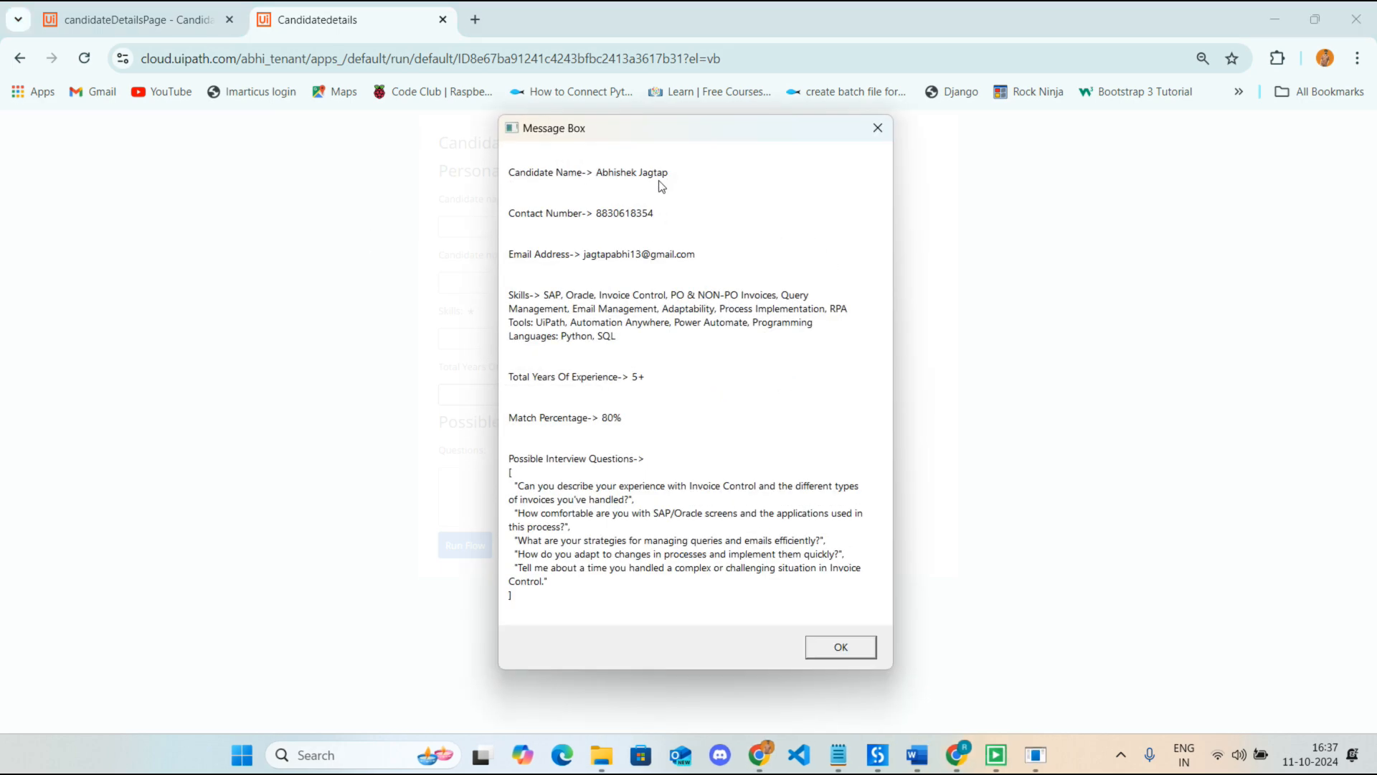
click(853, 648)
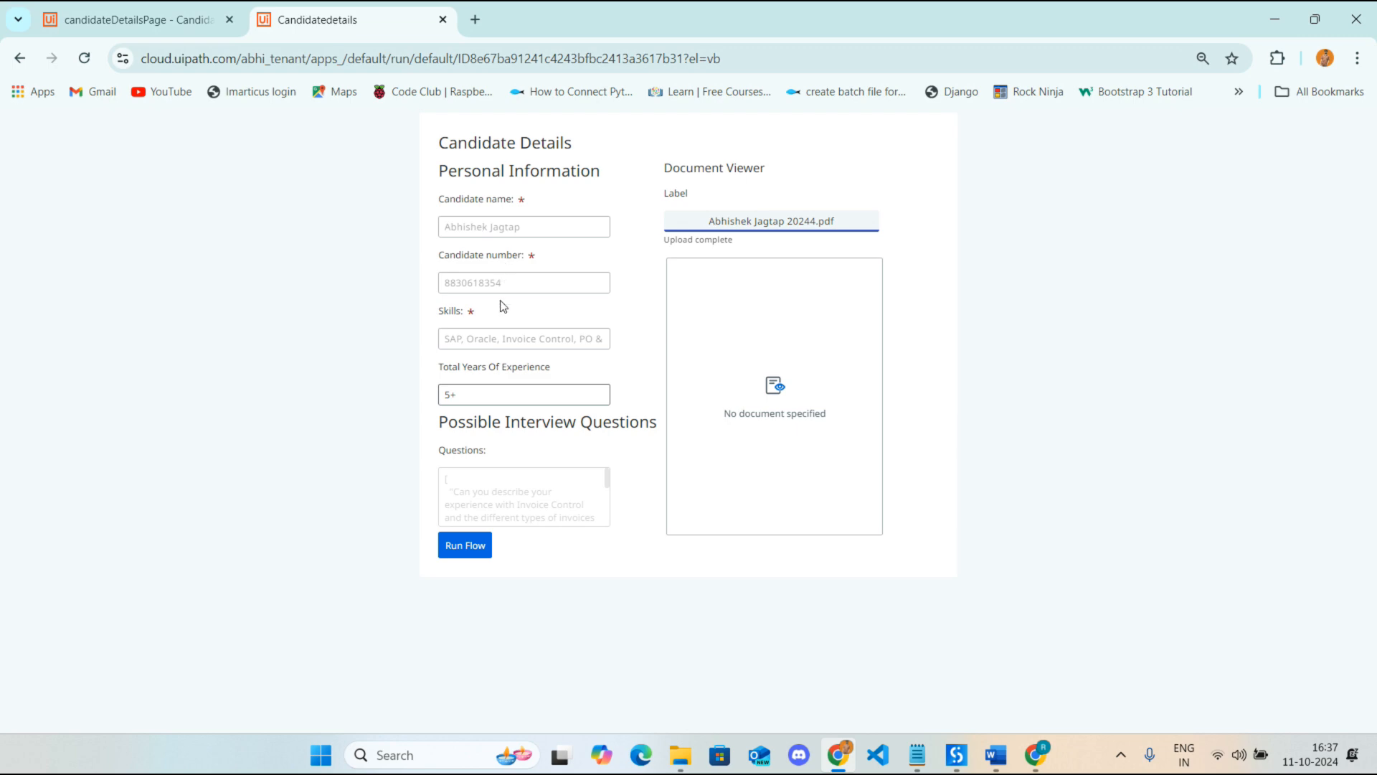
Examine the interview questions in the preview and compare the page with the finished Resume Analyzer app
scroll(559, 493, down, 5)
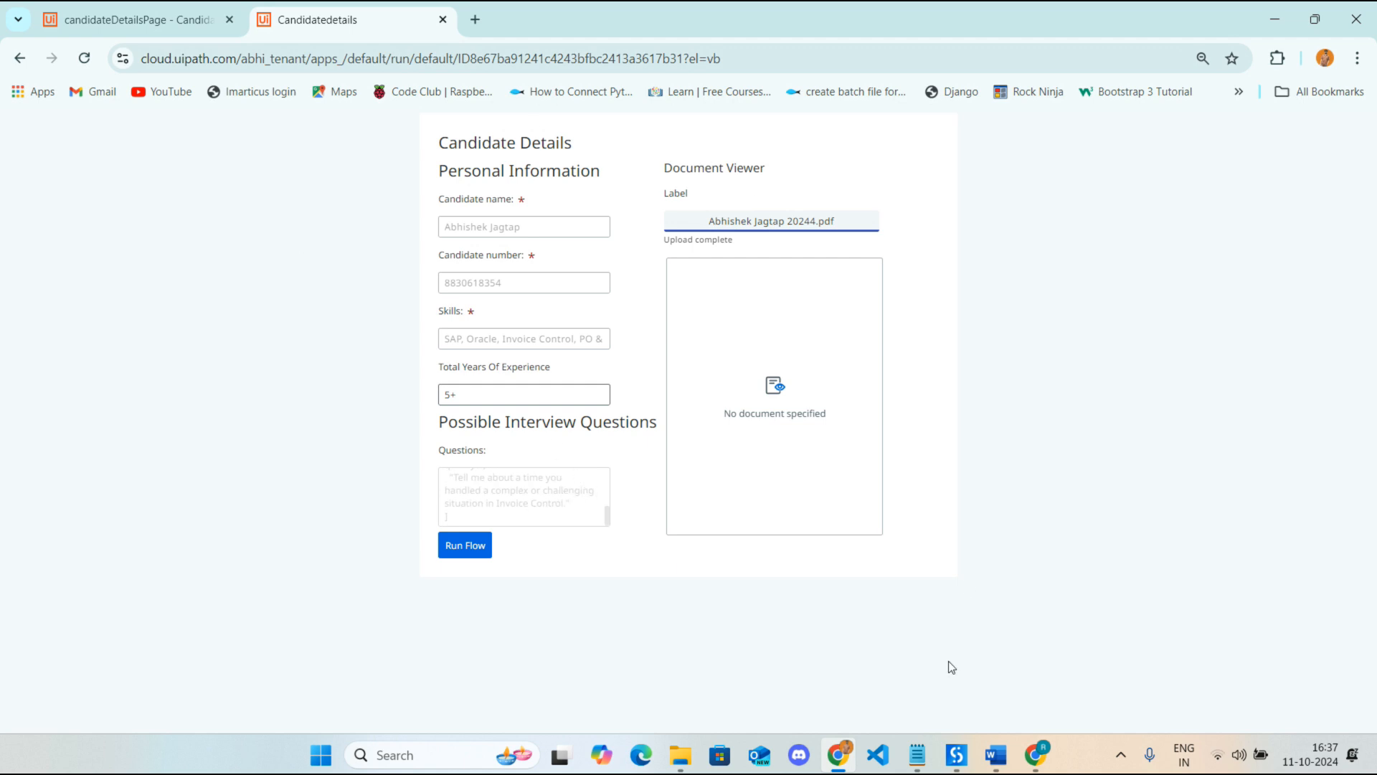
click(845, 753)
click(841, 755)
click(1037, 753)
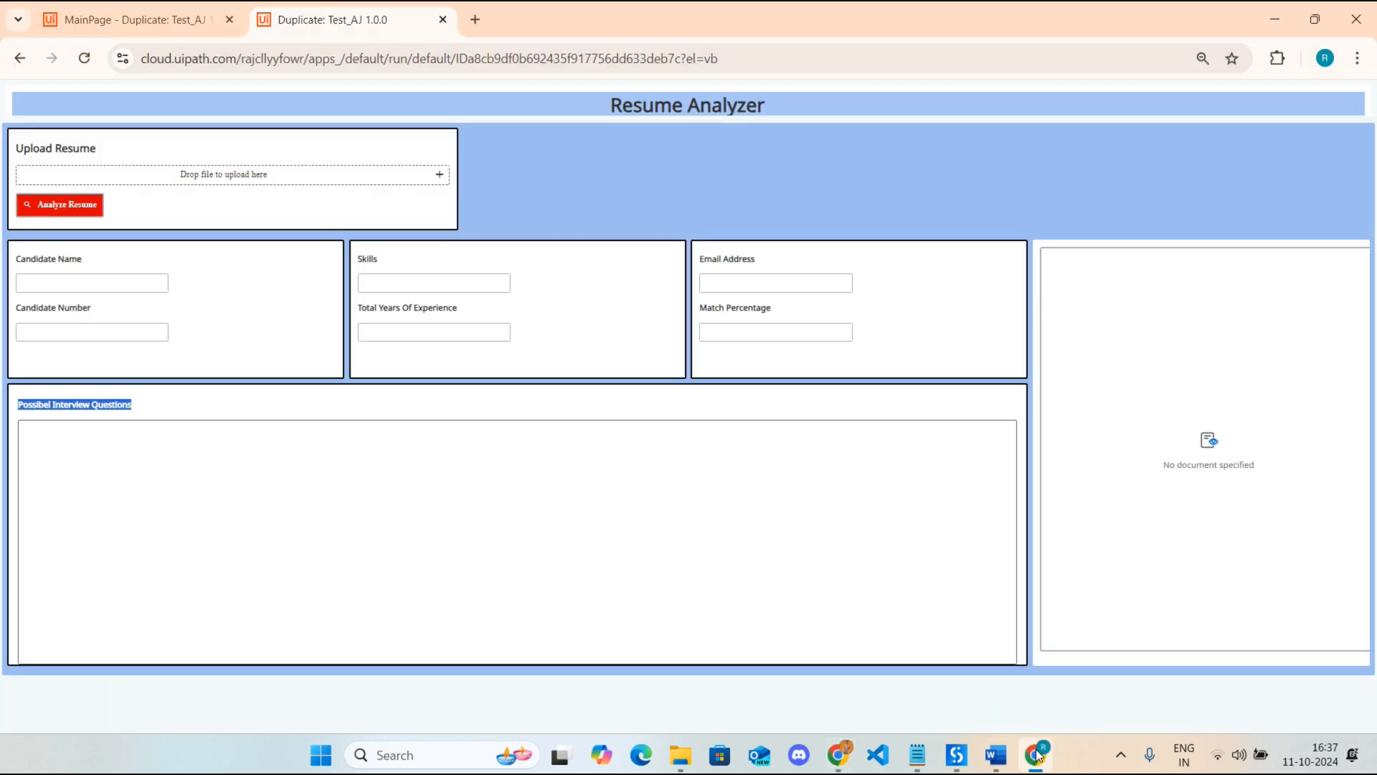
click(840, 755)
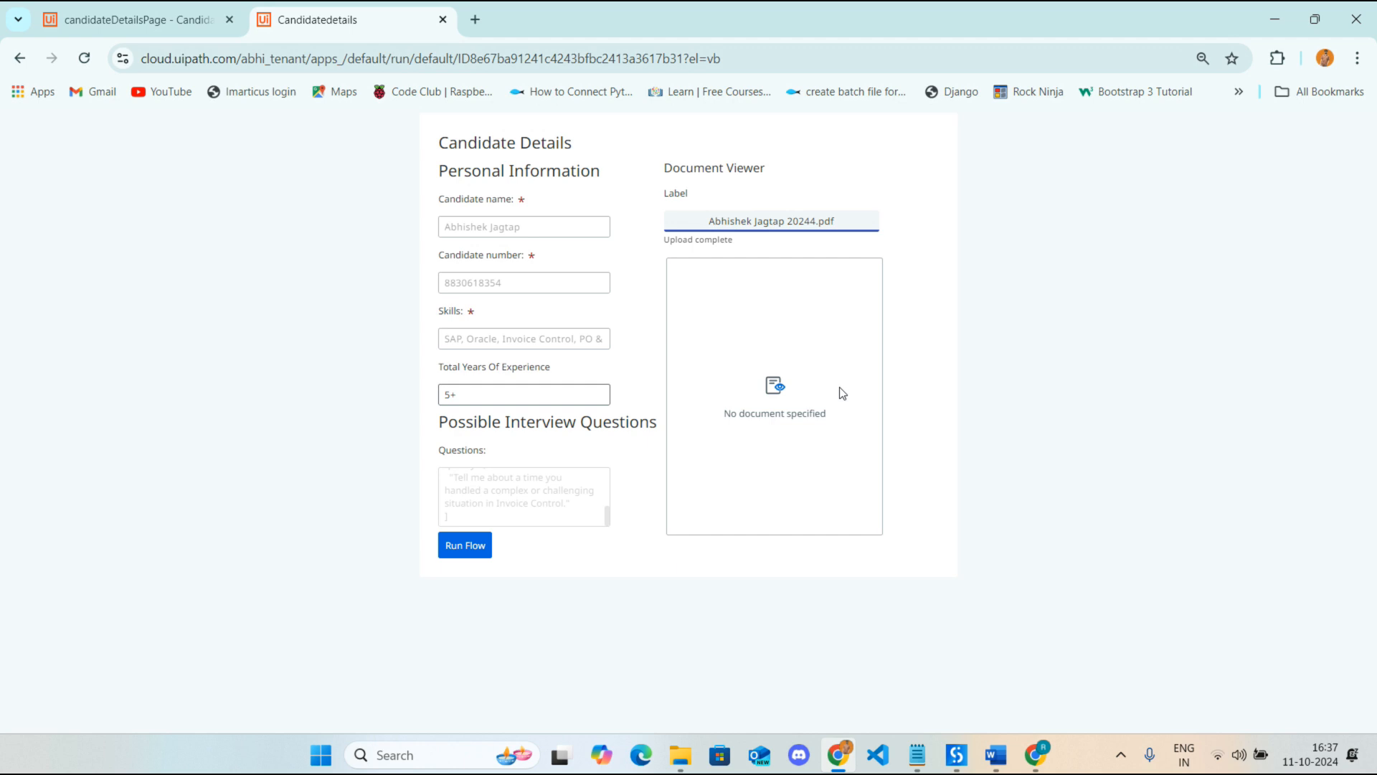
Return to the app editor and set DocumentViewer1's source expression to DownloadedFile
click(134, 26)
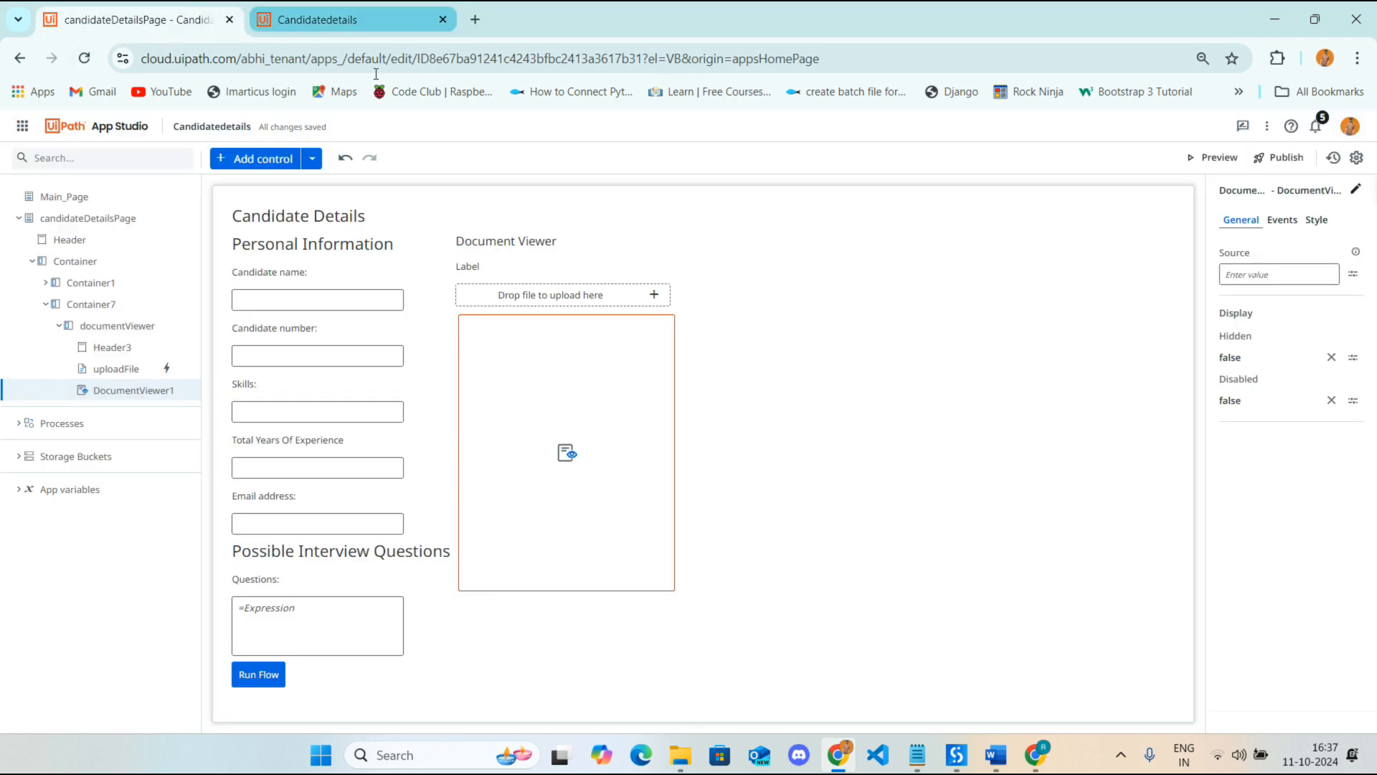
click(110, 397)
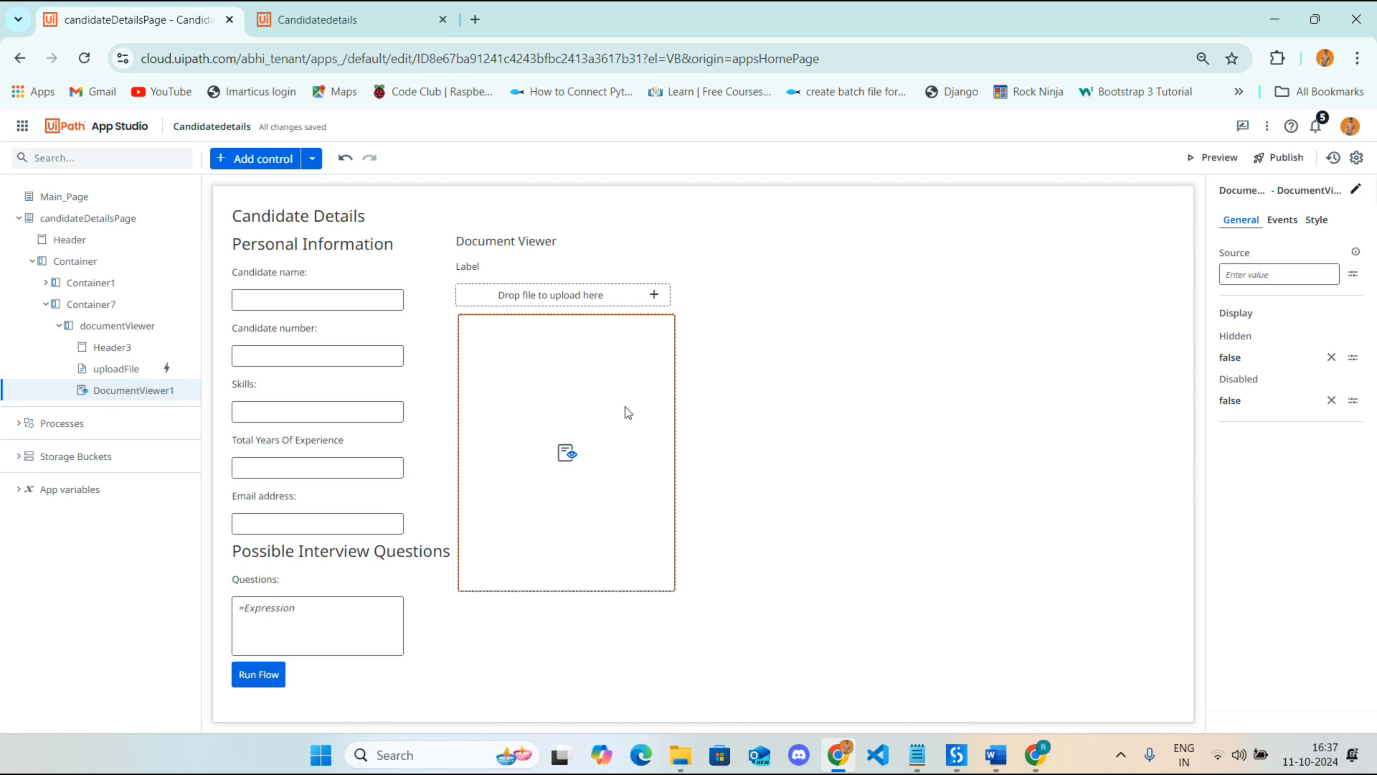
click(1279, 275)
click(1355, 278)
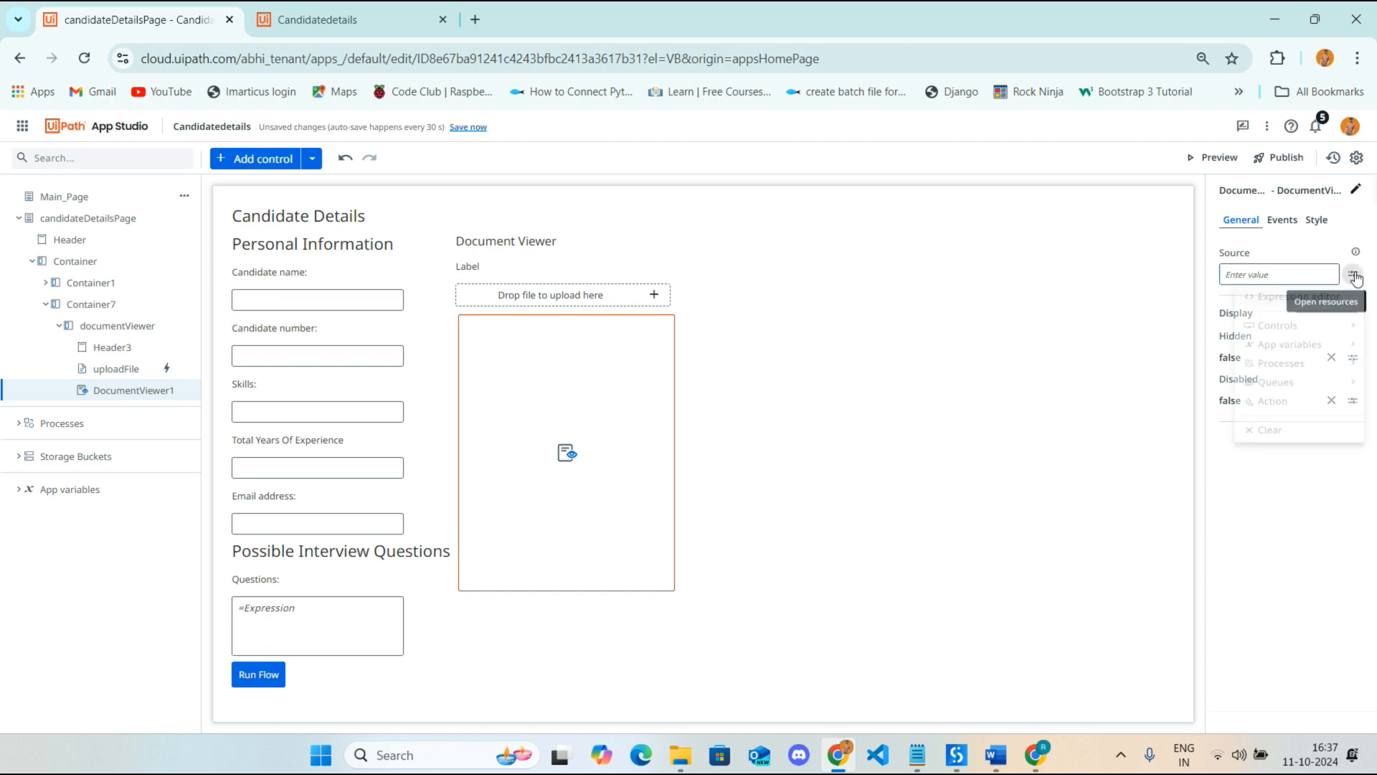
click(1262, 298)
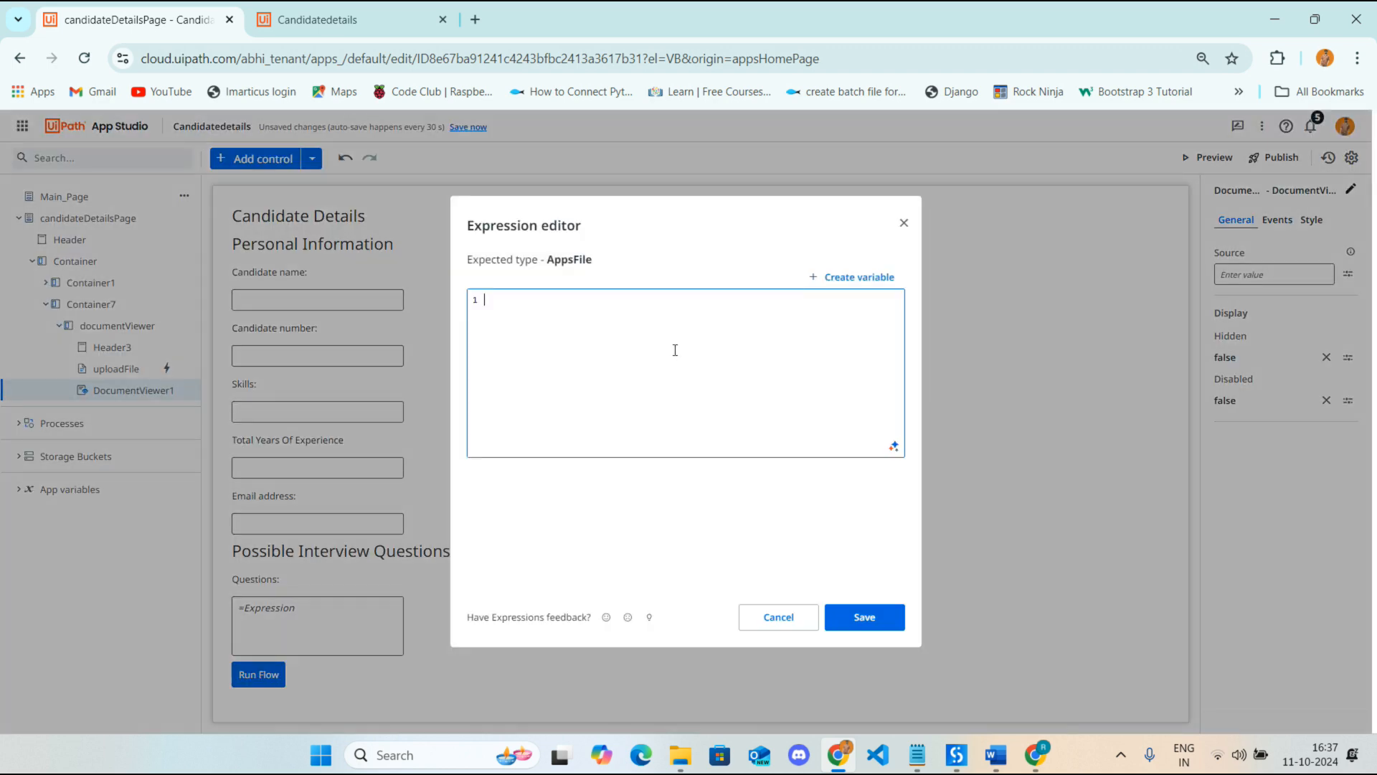
text(dwo)
key(BackSpace)
key(BackSpace)
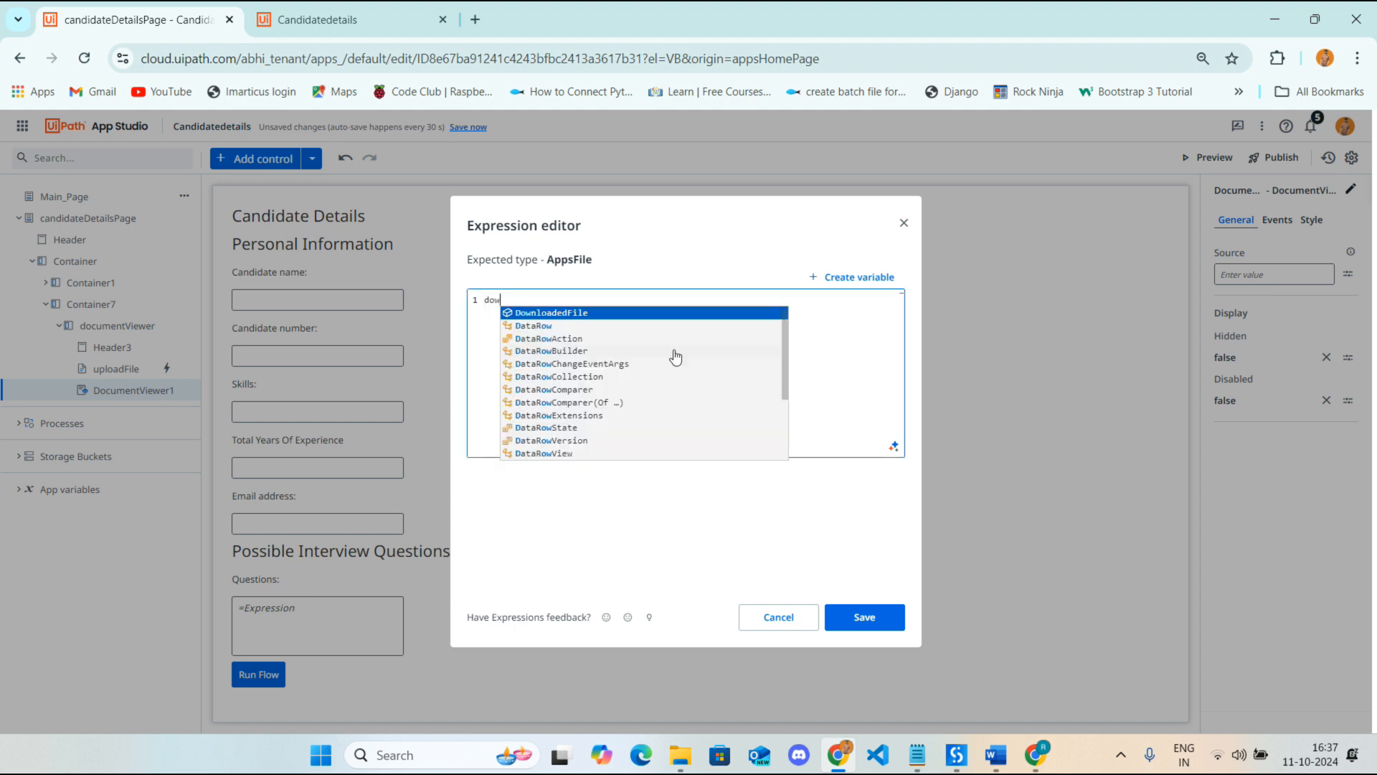
key(Return)
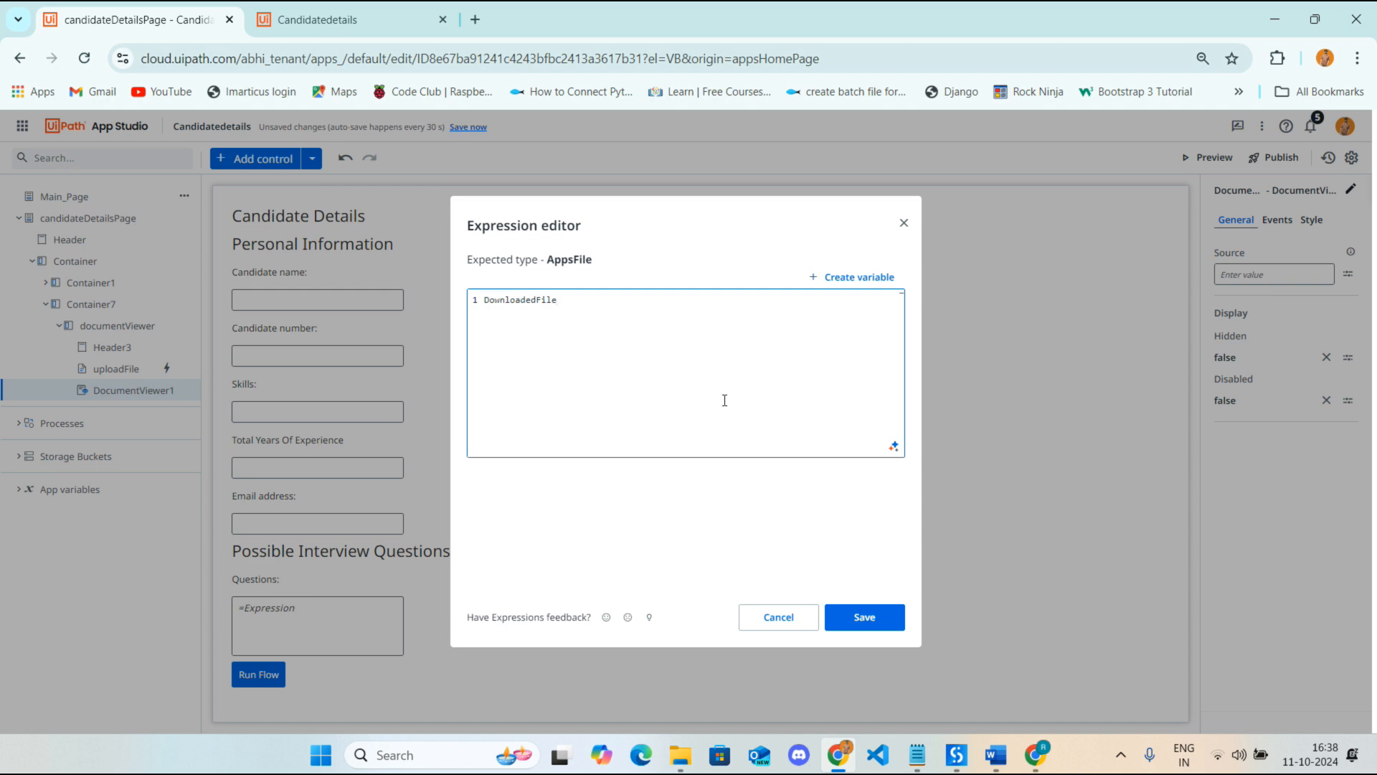
click(858, 618)
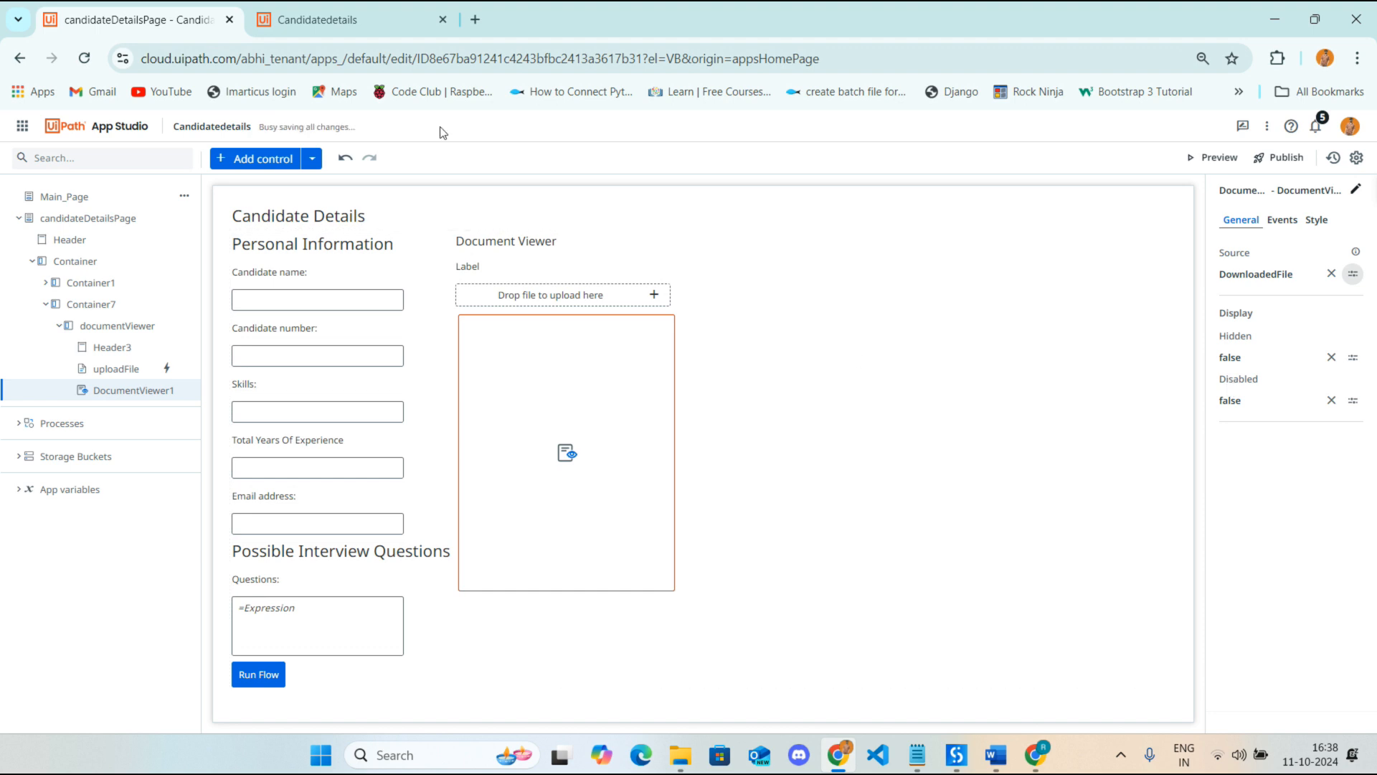
Replace the old Candidatedetails preview with a fresh one and upload the candidate's resume PDF in it
click(443, 20)
click(1214, 157)
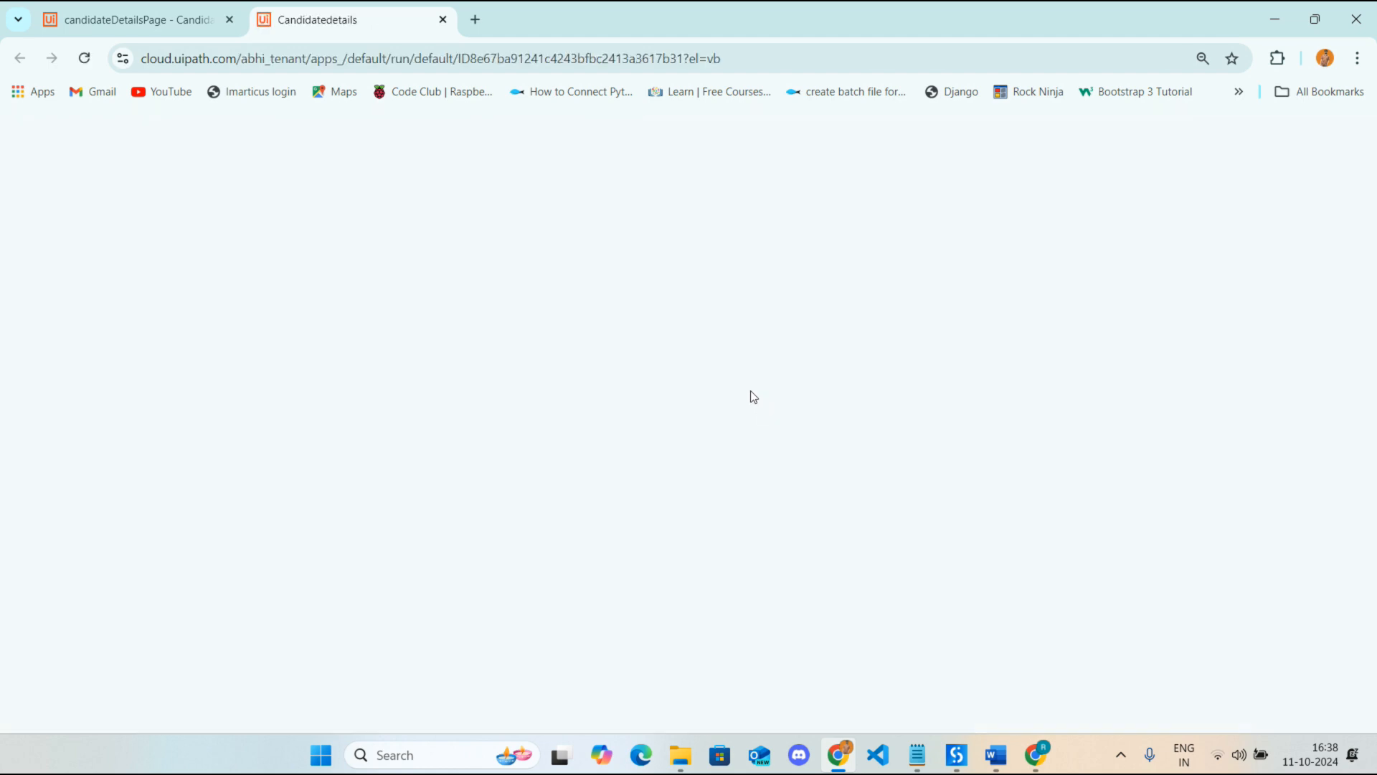
click(881, 294)
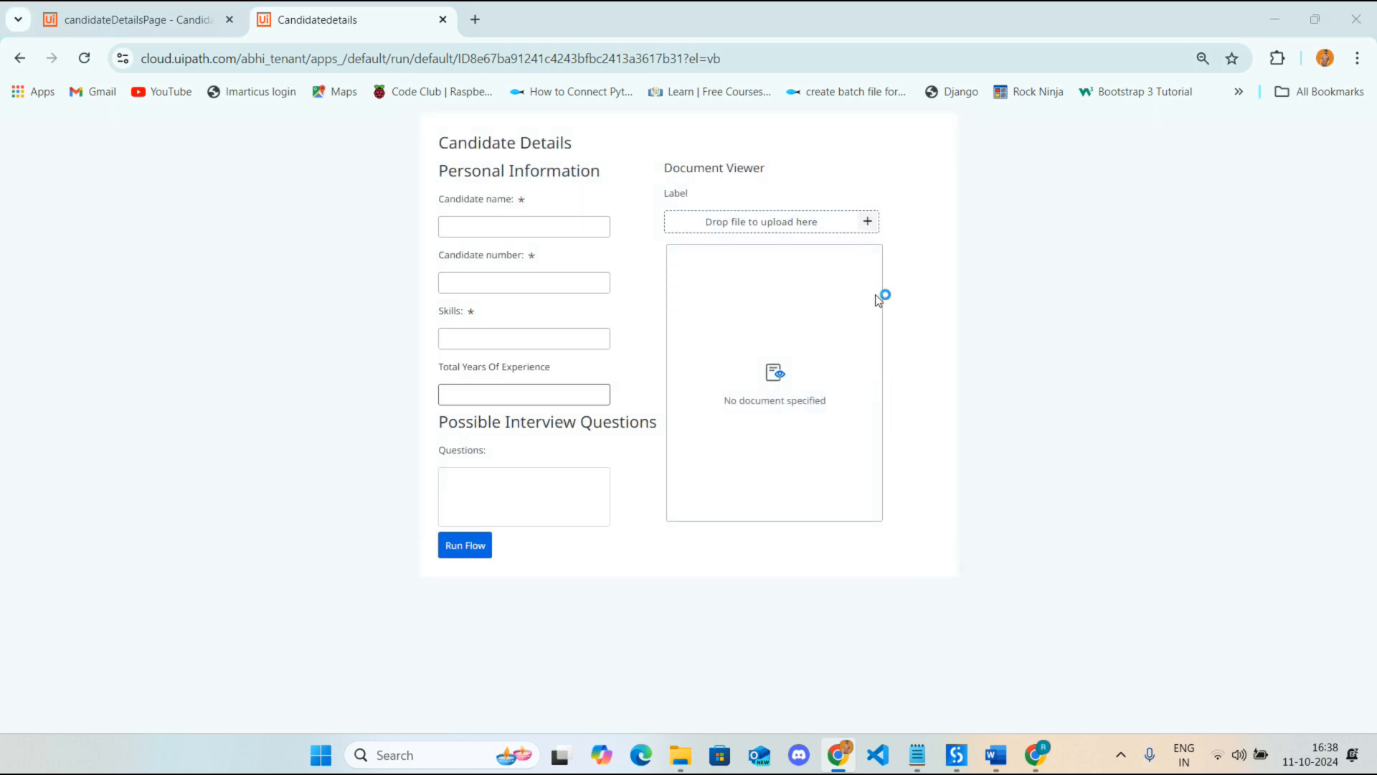
double_click(664, 202)
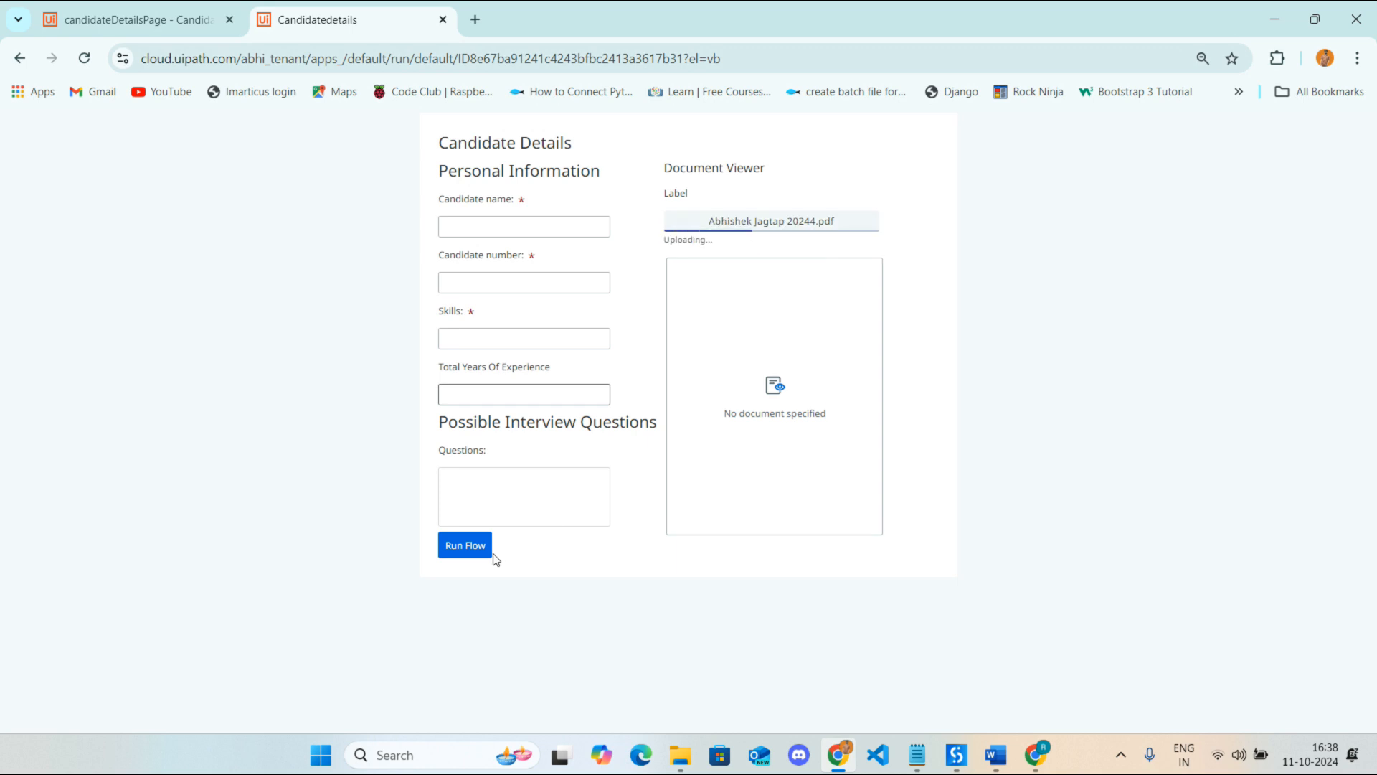
Run the flow on the newly uploaded resume and check the whole document in the document viewer
click(487, 544)
click(722, 436)
click(721, 433)
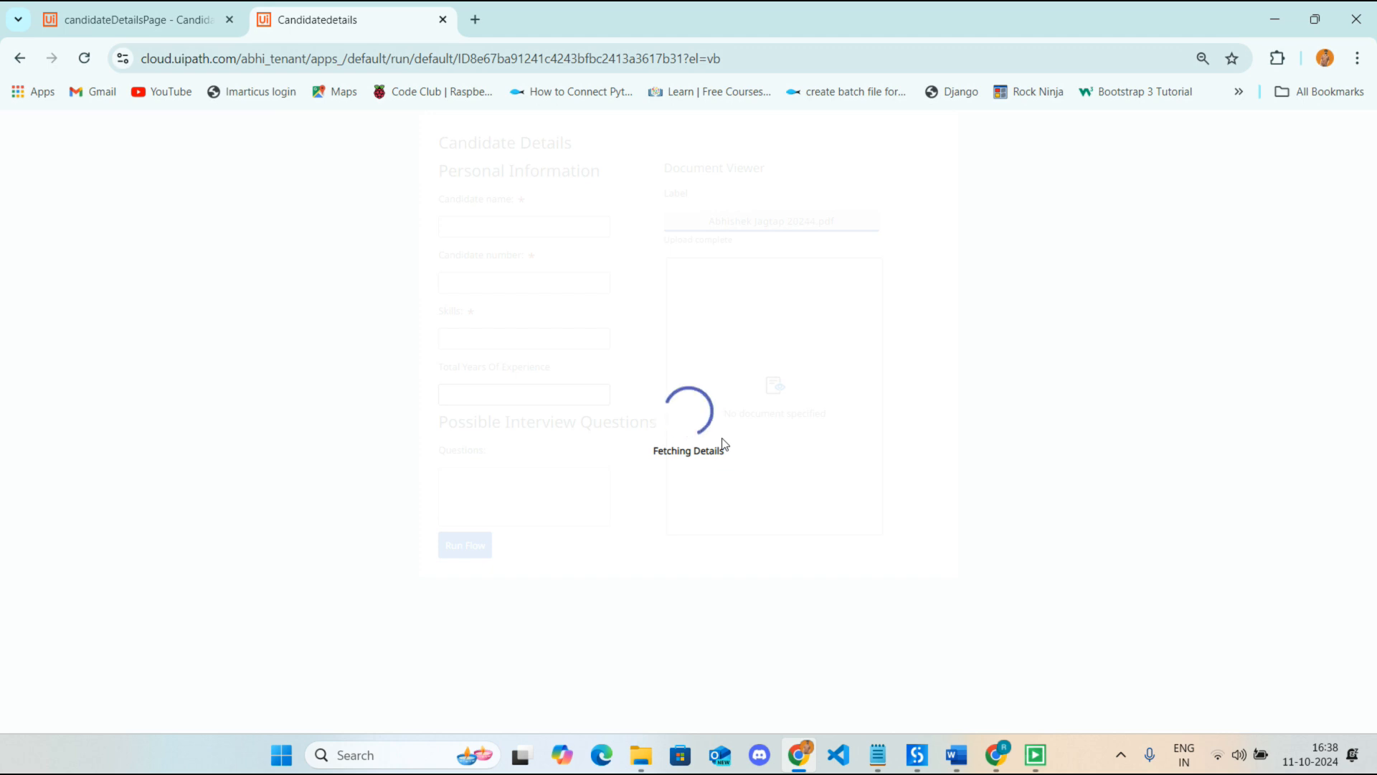
click(832, 659)
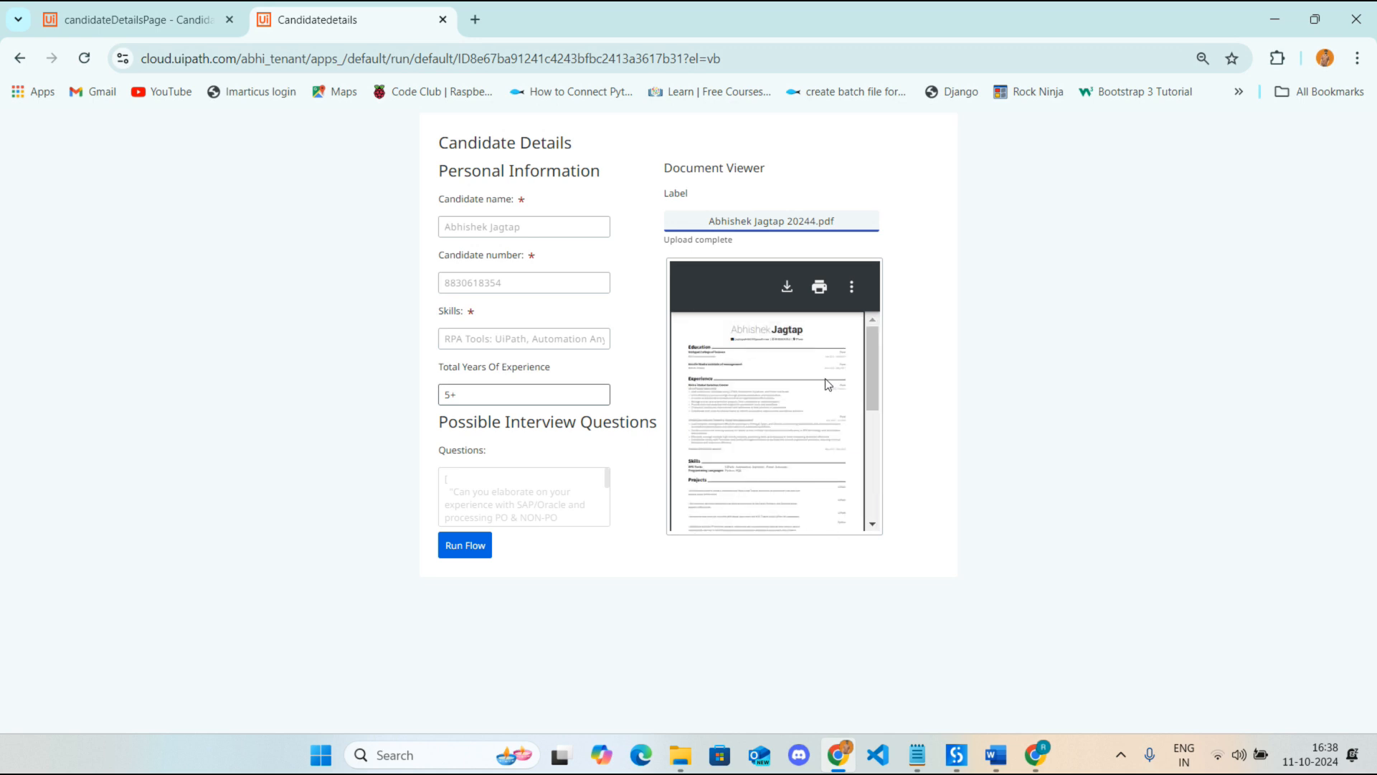
scroll(827, 383, down, 5)
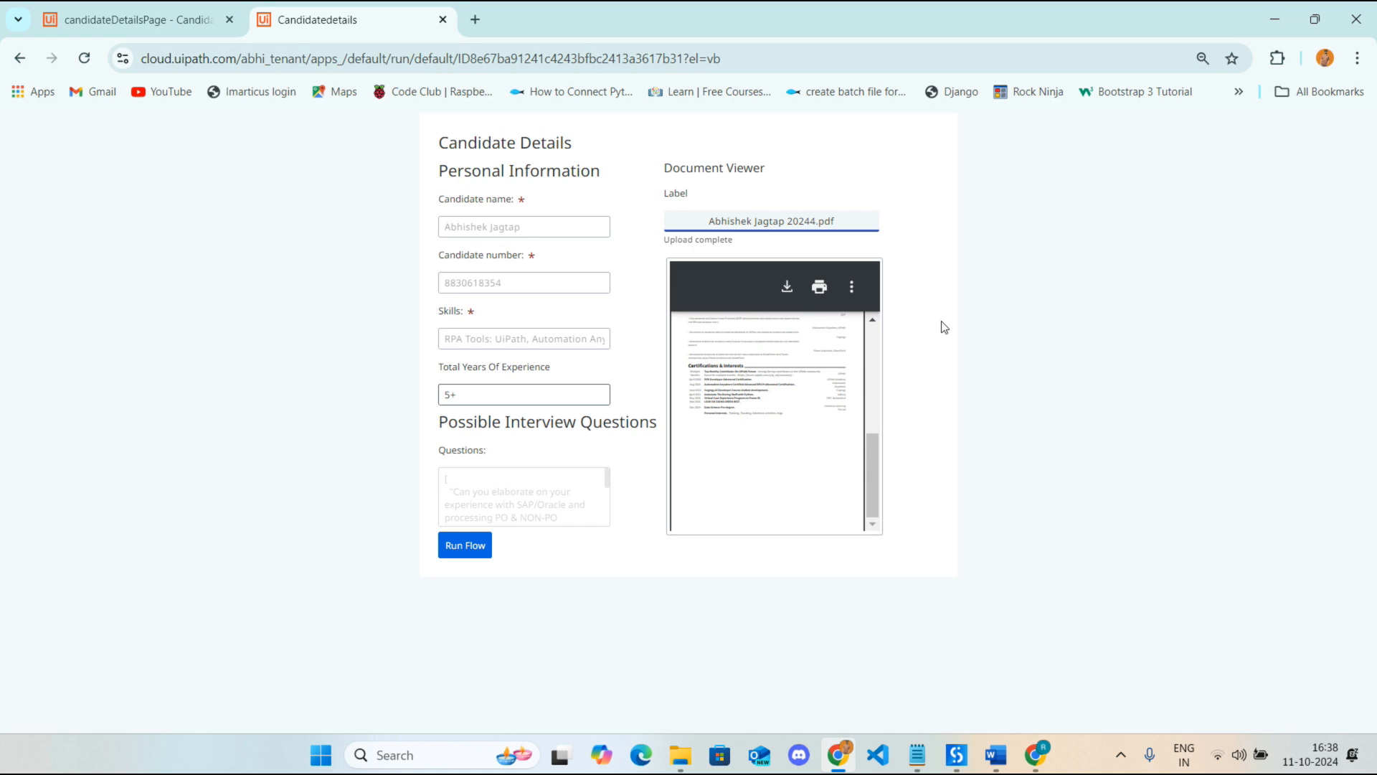
click(1122, 754)
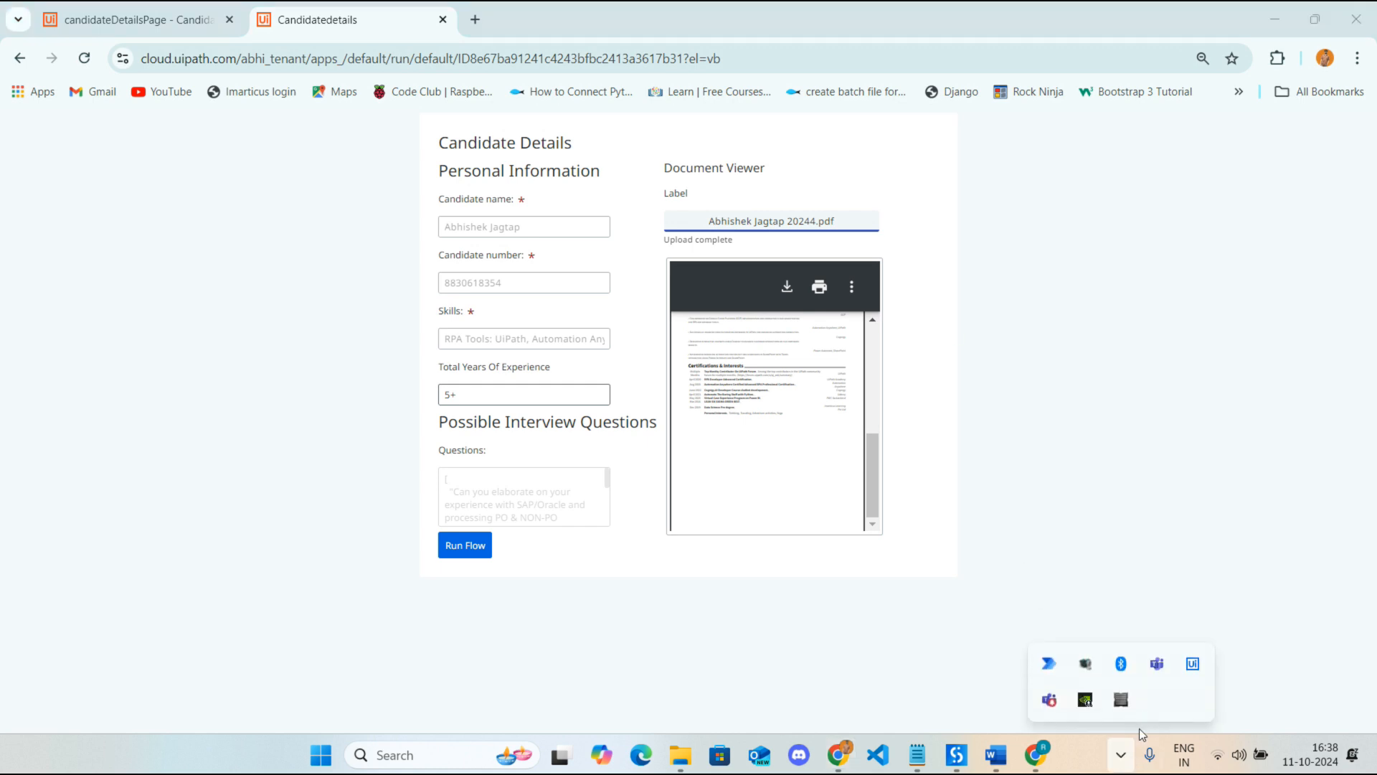